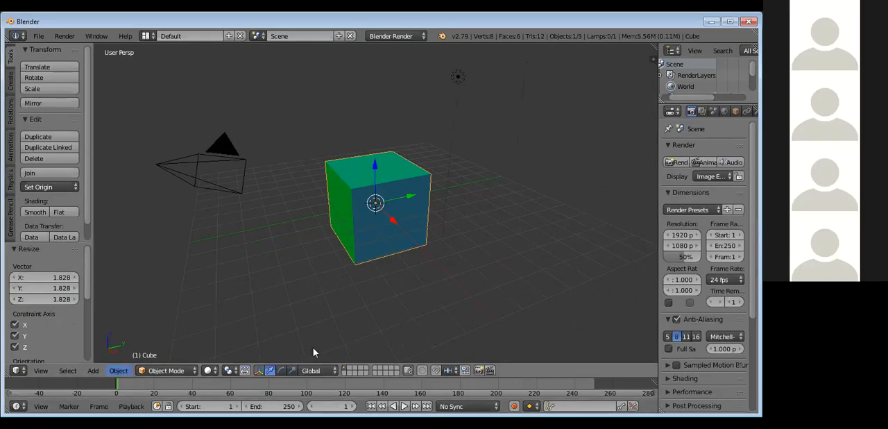
# Step: Examine the cube in the left, right, back and top views, and at an angle in perspective
pyautogui.moveTo(422, 220); pyautogui.dragTo(254, 353, button='middle')
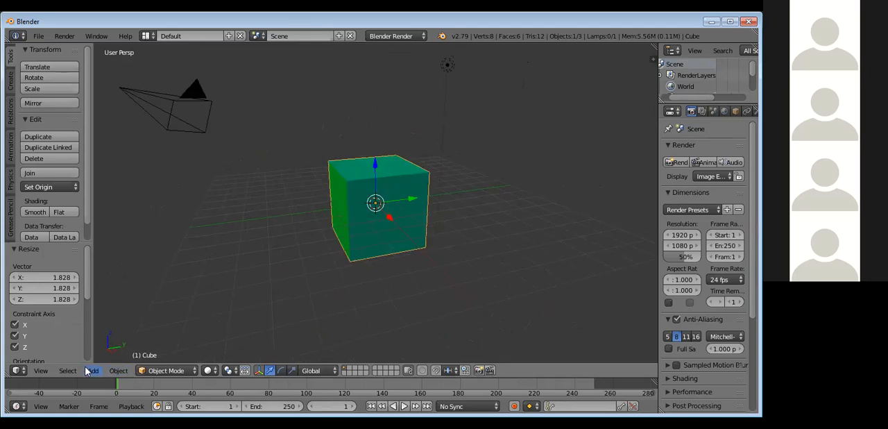
pyautogui.click(40, 371)
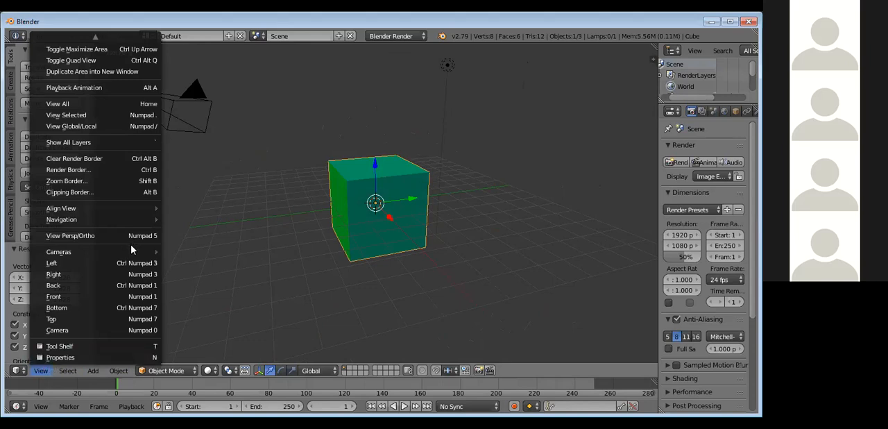
pyautogui.moveTo(130, 254)
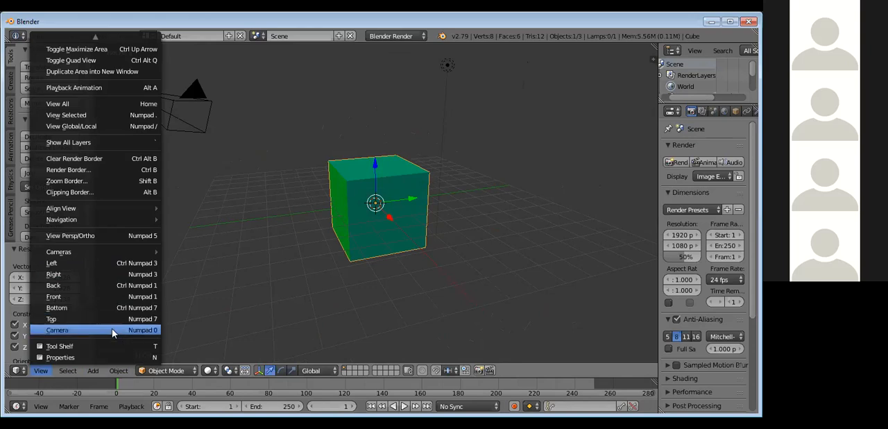
pyautogui.click(118, 264)
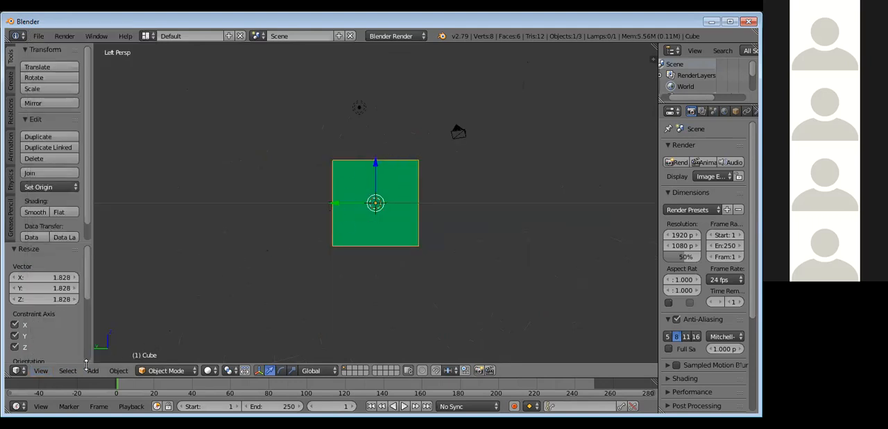
pyautogui.click(47, 373)
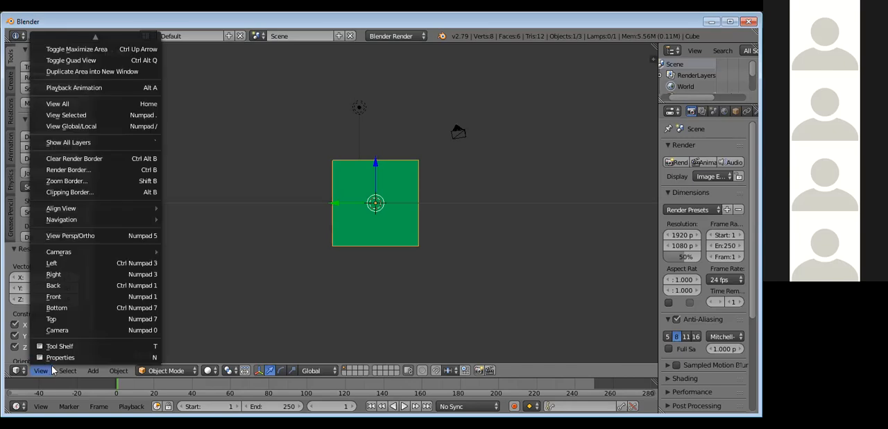
pyautogui.click(89, 275)
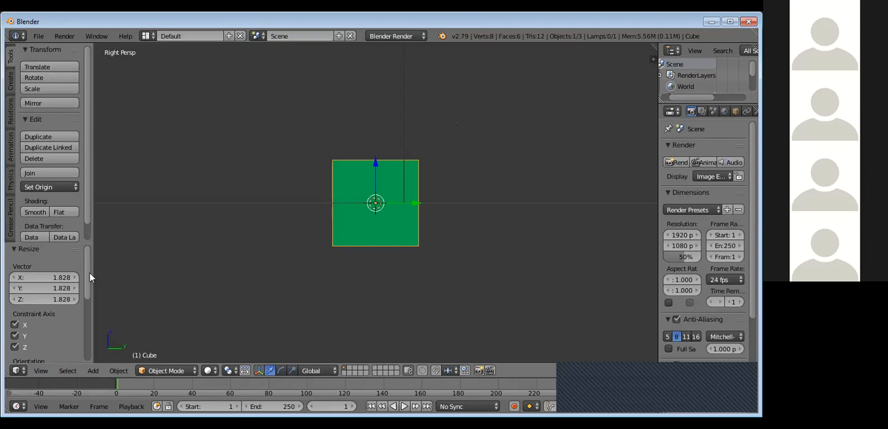
pyautogui.click(41, 371)
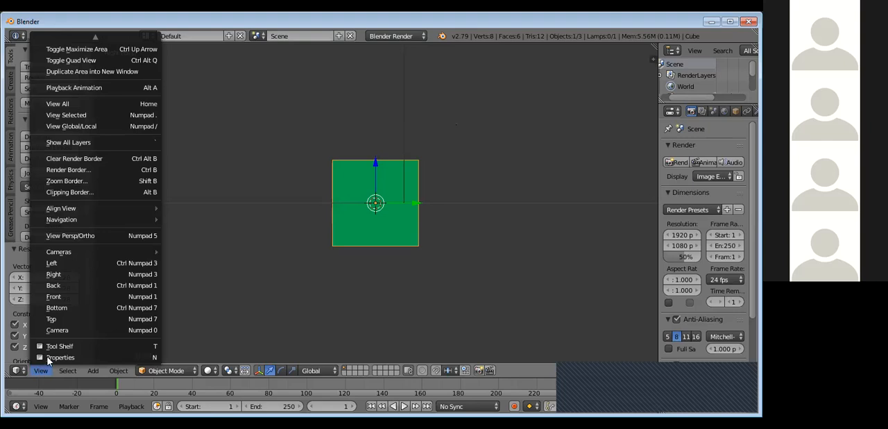
pyautogui.click(74, 287)
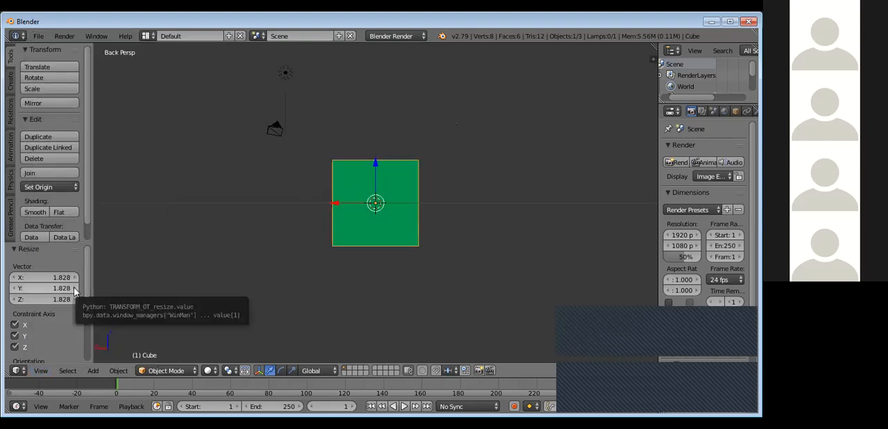
pyautogui.click(40, 372)
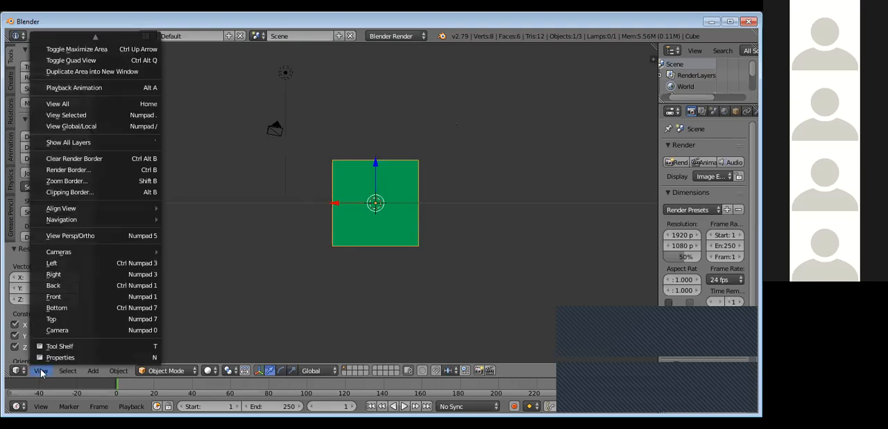
pyautogui.click(68, 319)
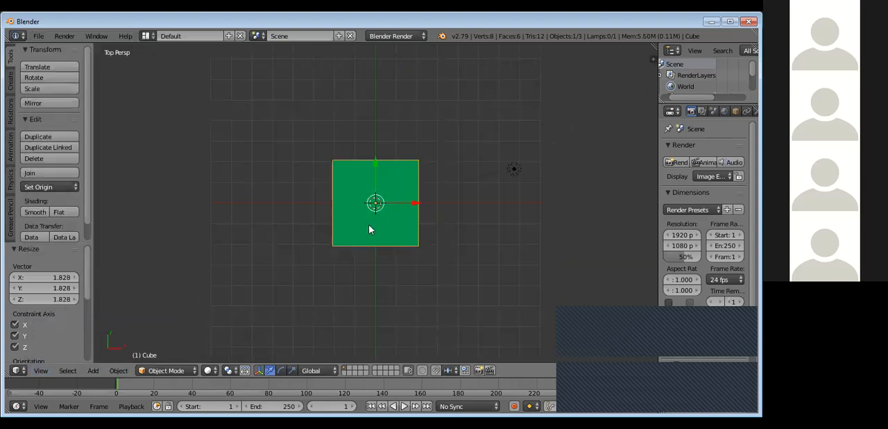
pyautogui.moveTo(406, 228); pyautogui.dragTo(534, 144, button='middle')
pyautogui.moveTo(454, 149)
pyautogui.mouseDown(button='middle')
pyautogui.moveTo(410, 147)
pyautogui.moveTo(466, 154)
pyautogui.mouseUp(button='middle')
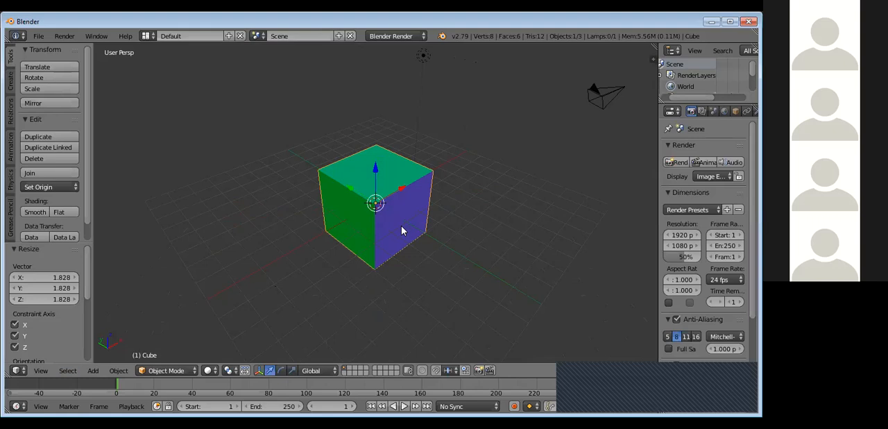
# Step: Delete the default cube from the scene
pyautogui.click(589, 138)
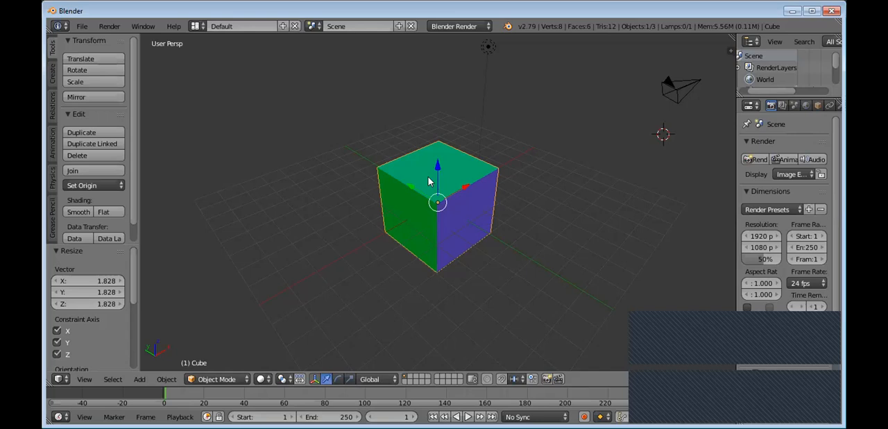
pyautogui.click(465, 195)
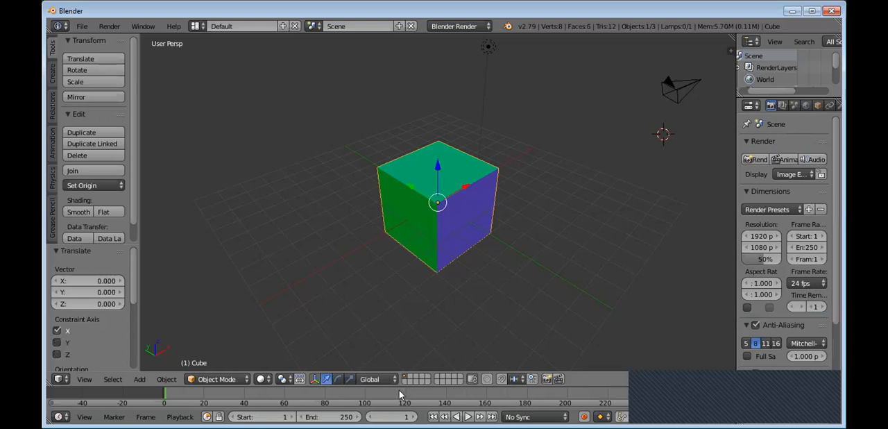
pyautogui.press('Delete')
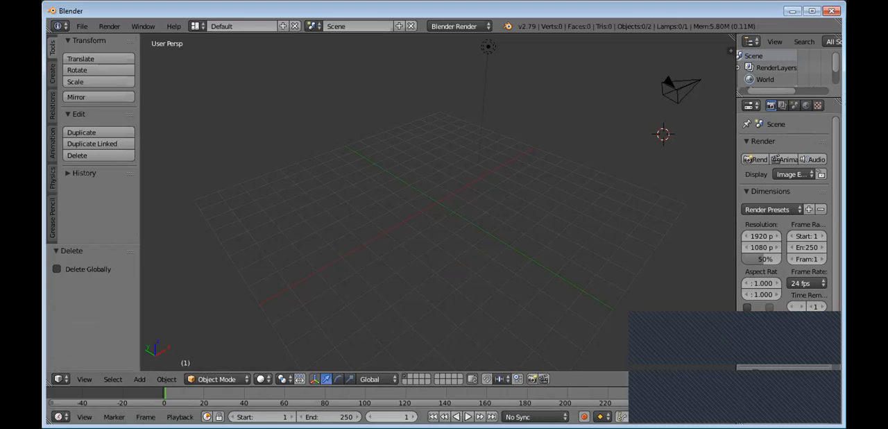
# Step: Place the 3D cursor on the grid in front of the origin and add a cube mesh there
pyautogui.click(452, 159)
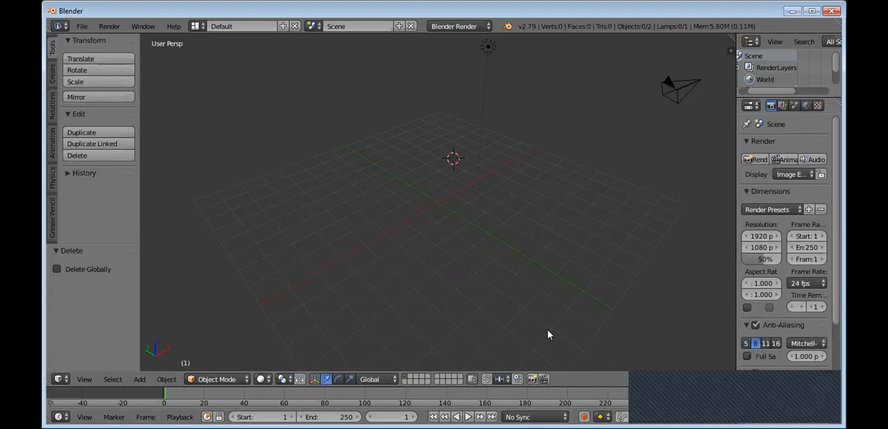
pyautogui.click(450, 236)
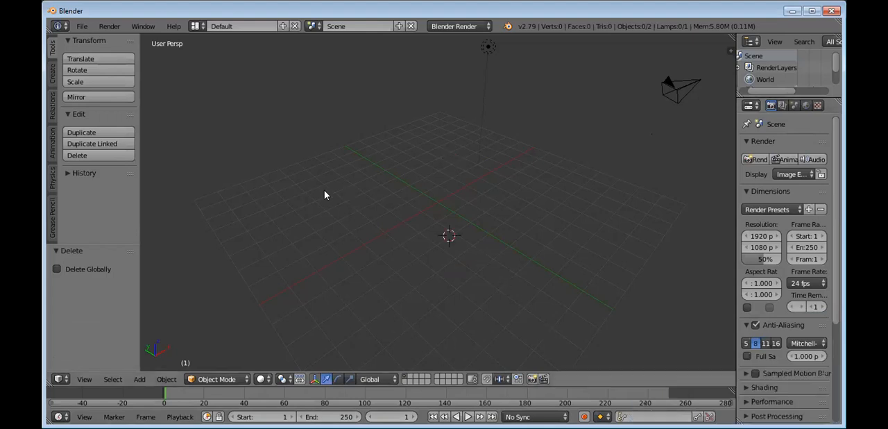
pyautogui.click(54, 74)
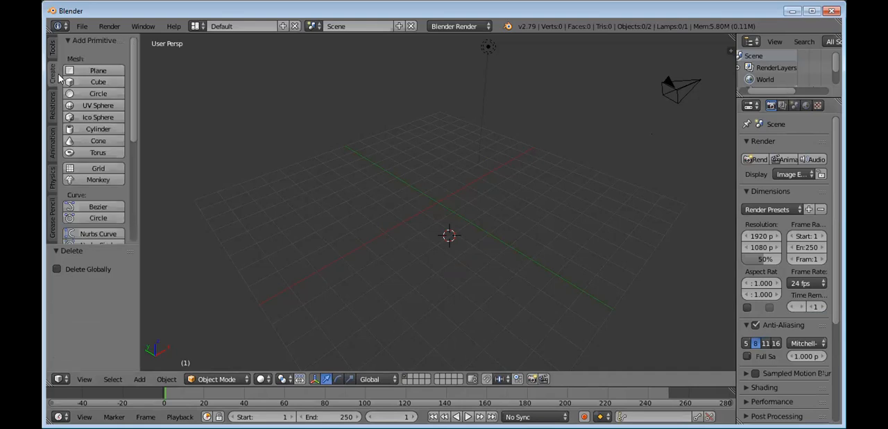
pyautogui.click(98, 81)
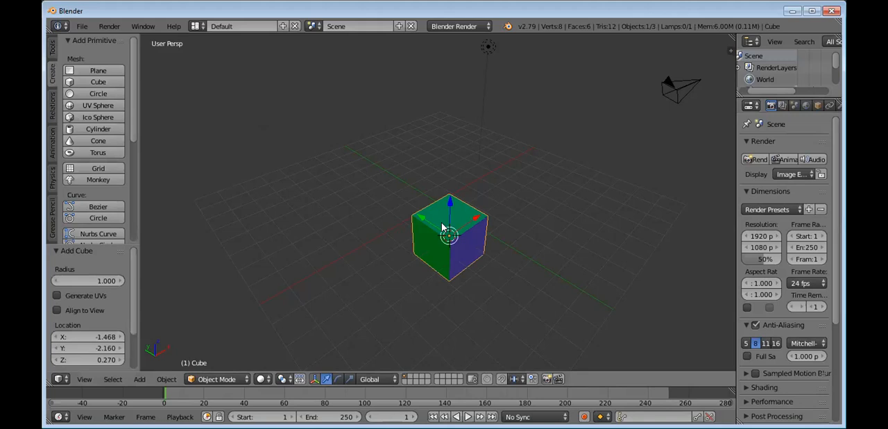
# Step: Scale the new cube up uniformly by about 1.807, and again by about 1.273
pyautogui.press('s')
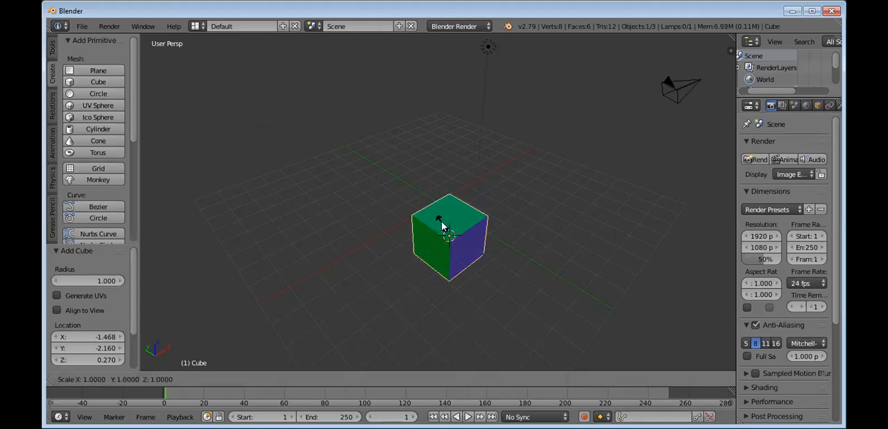
pyautogui.click(439, 216)
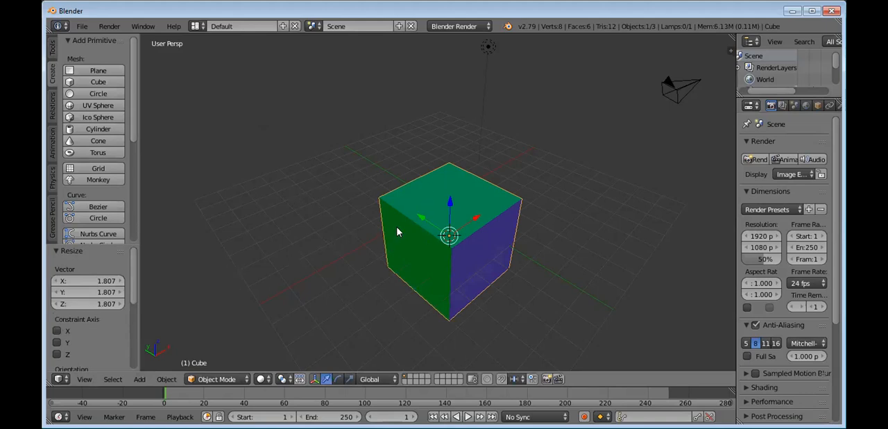
pyautogui.press('s')
pyautogui.click(415, 182)
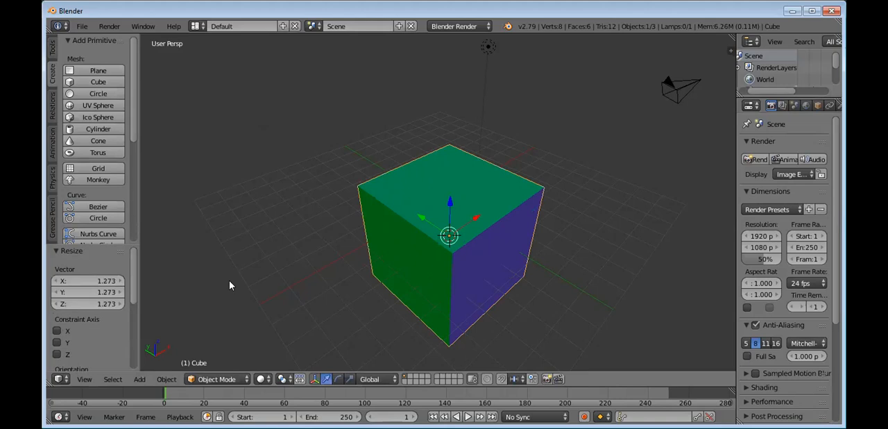
# Step: Constrain the cube's last resize to the X and Z axes
pyautogui.click(59, 341)
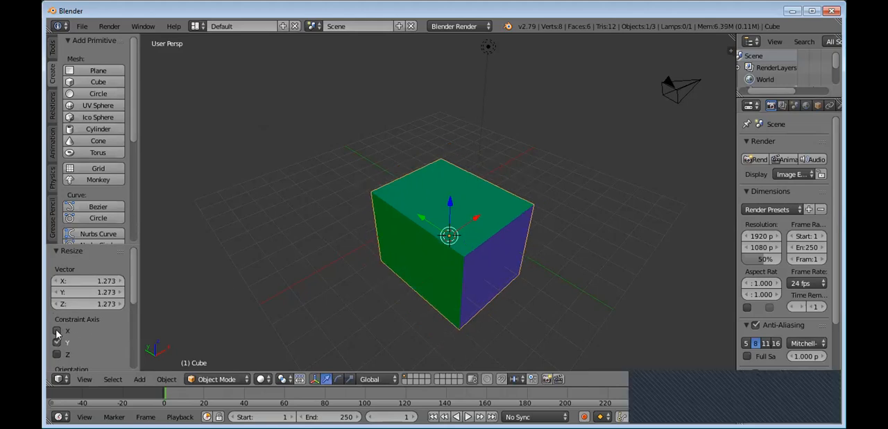
pyautogui.click(57, 331)
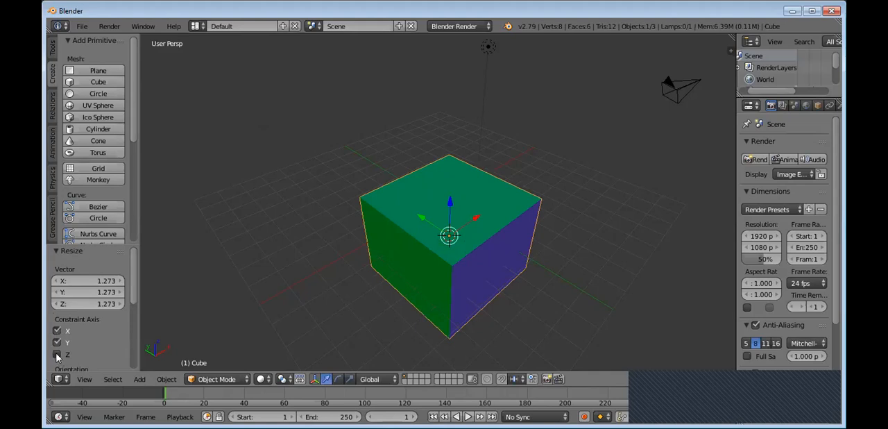
pyautogui.click(58, 342)
pyautogui.click(57, 342)
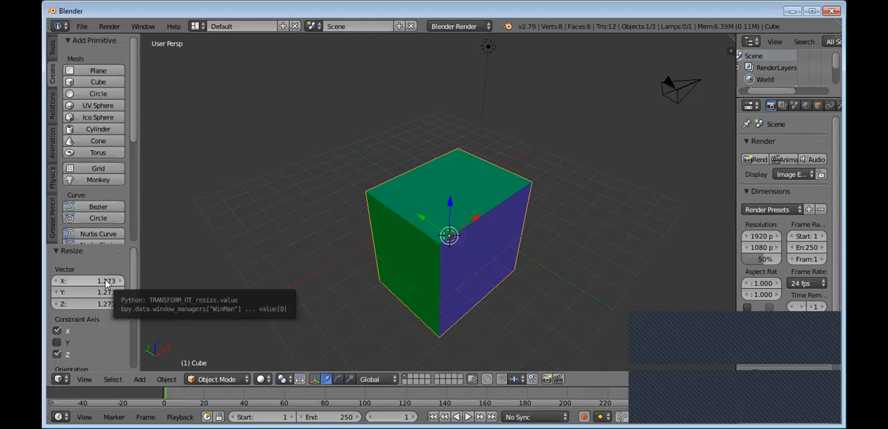
# Step: Adjust the cube's resize factors to about 0.763 on X and about 1.413 on Z
pyautogui.click(107, 281)
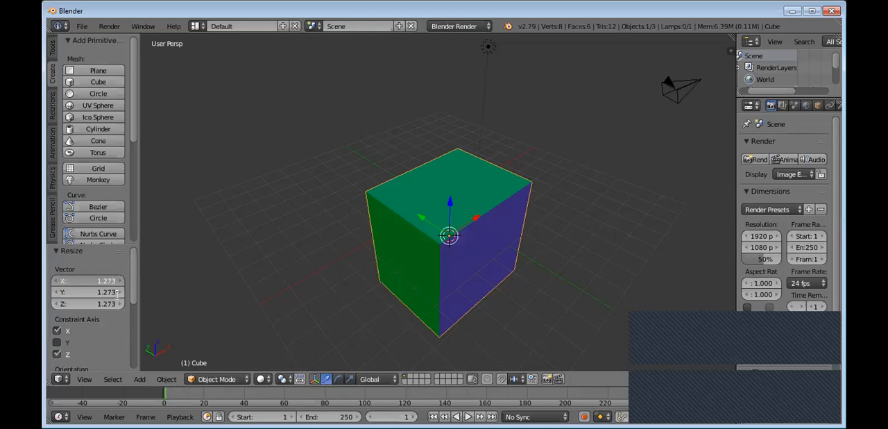
pyautogui.press('BackSpace')
pyautogui.press('Escape')
pyautogui.moveTo(97, 281); pyautogui.dragTo(120, 292)
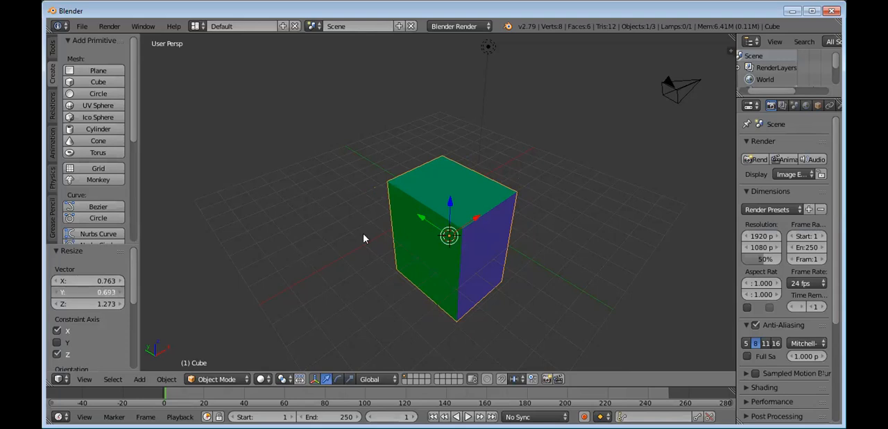
pyautogui.scroll(1, 373, 227)
pyautogui.moveTo(328, 179); pyautogui.dragTo(350, 236, button='middle')
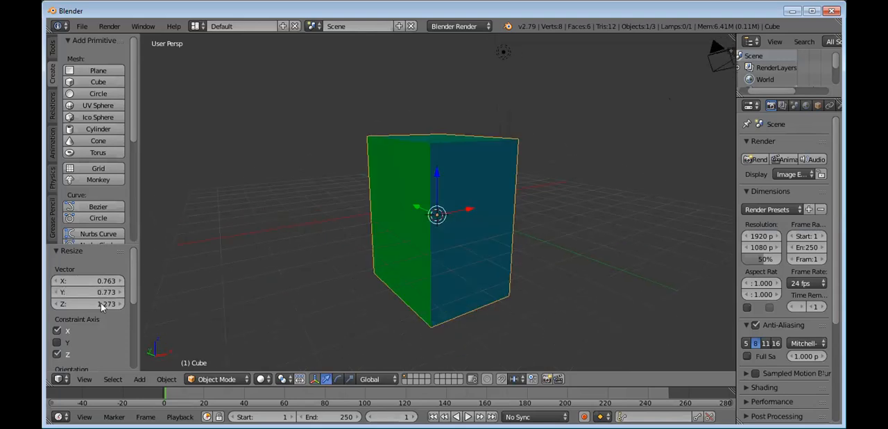
pyautogui.moveTo(88, 304); pyautogui.dragTo(69, 293)
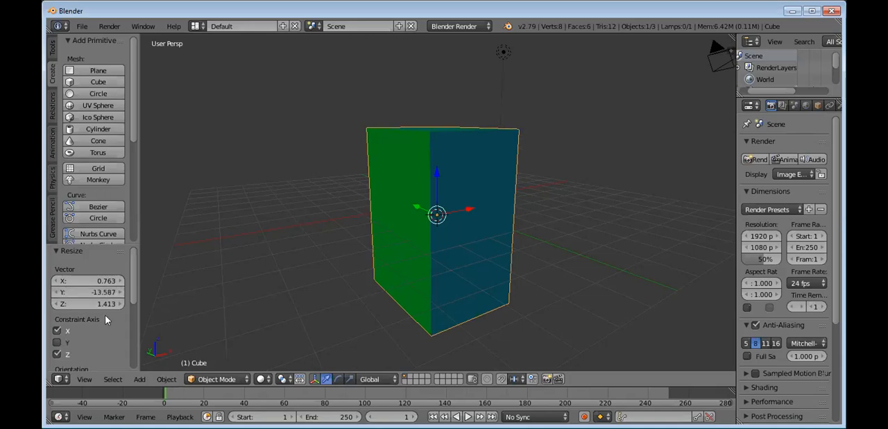
# Step: Include the Y axis in the resize constraint and set the Y resize factor to 1
pyautogui.click(58, 342)
pyautogui.click(57, 343)
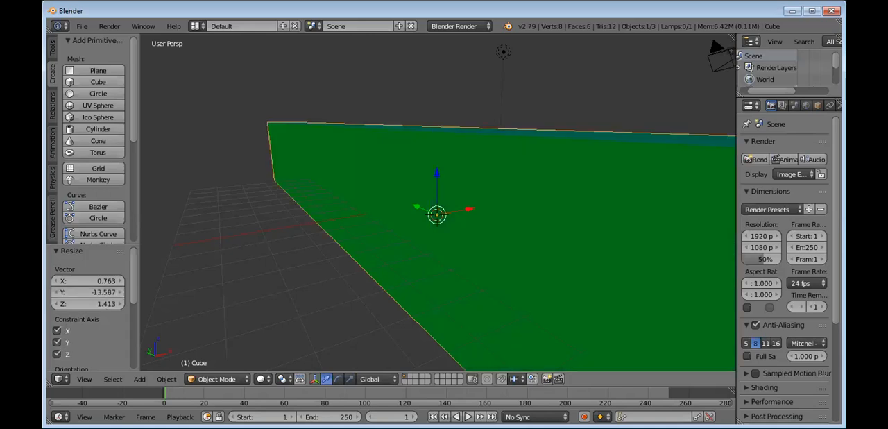
pyautogui.click(77, 293)
pyautogui.write('1')
pyautogui.press('Return')
pyautogui.click(58, 342)
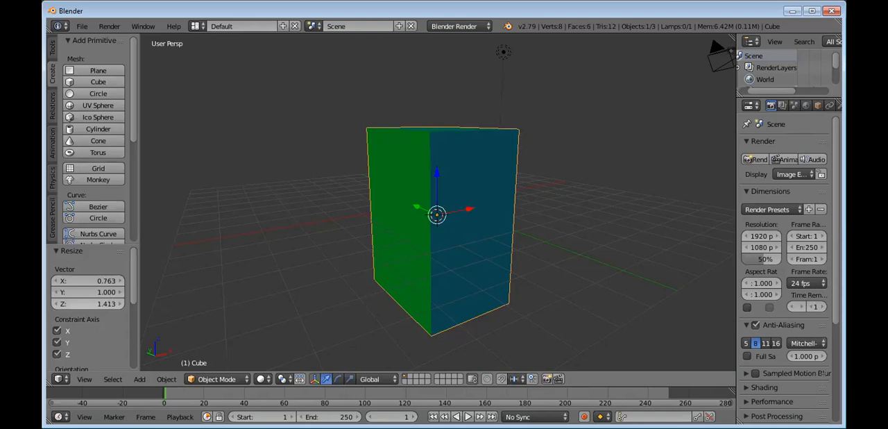
# Step: Thin the block into a slab by lowering its Y resize factor to about 0.090
pyautogui.click(108, 292)
pyautogui.moveTo(108, 292); pyautogui.dragTo(84, 292)
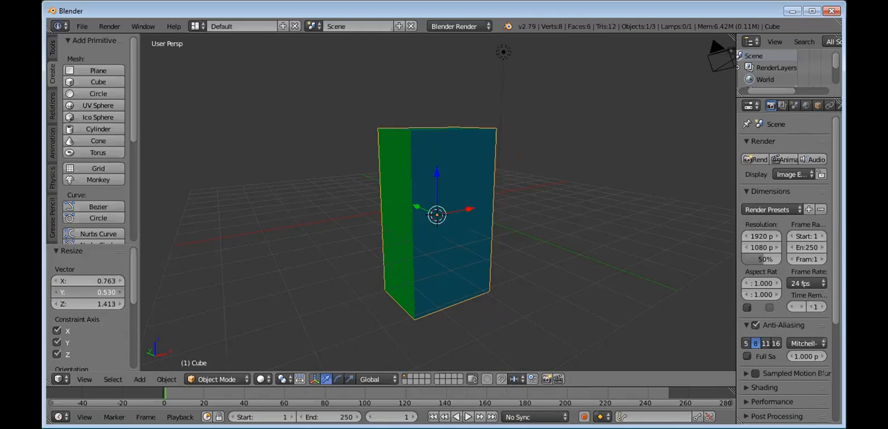
pyautogui.moveTo(85, 292); pyautogui.dragTo(69, 292)
pyautogui.moveTo(329, 216)
pyautogui.mouseDown(button='middle')
pyautogui.moveTo(345, 234)
pyautogui.moveTo(361, 209)
pyautogui.moveTo(342, 216)
pyautogui.mouseUp(button='middle')
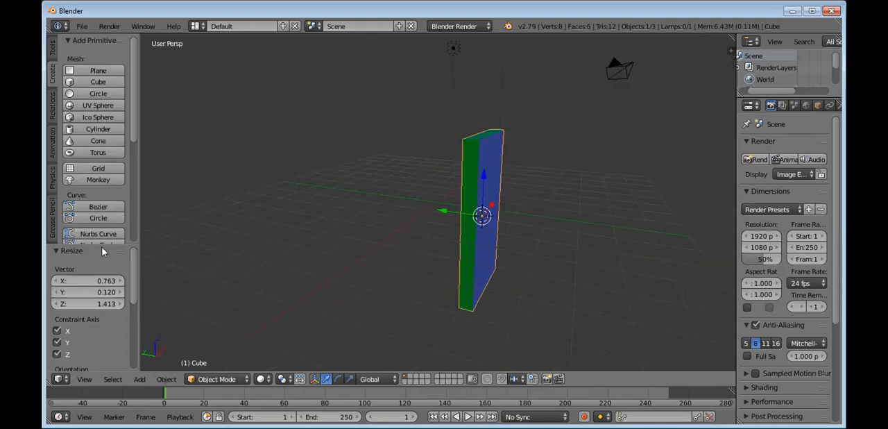
pyautogui.moveTo(106, 292)
pyautogui.mouseDown()
pyautogui.moveTo(84, 292)
pyautogui.moveTo(94, 292)
pyautogui.mouseUp()
# Step: Move the slab up along the Z axis by about 1.344
pyautogui.moveTo(374, 238); pyautogui.dragTo(153, 296, button='middle')
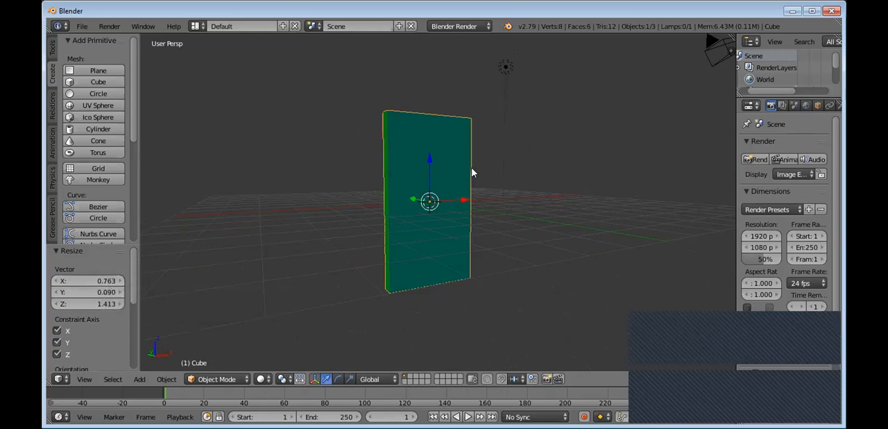
pyautogui.moveTo(472, 172); pyautogui.dragTo(474, 187, button='middle')
pyautogui.moveTo(435, 169); pyautogui.dragTo(430, 118)
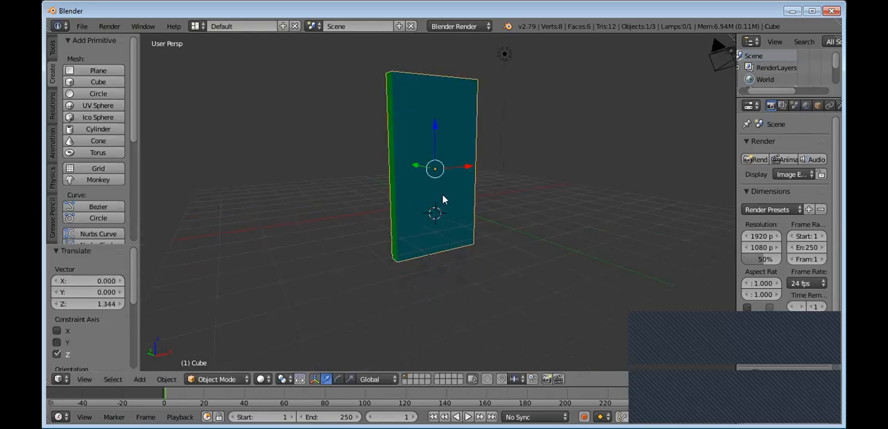
# Step: Scale the slab uniformly down to about 0.785 of its size
pyautogui.press('s')
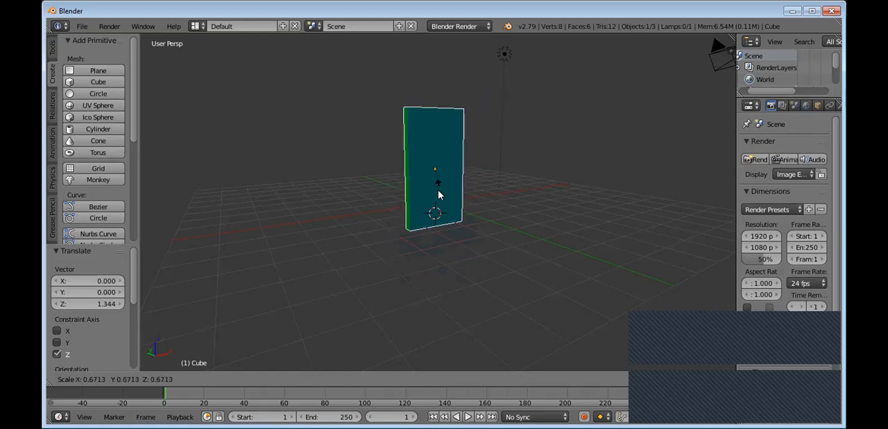
pyautogui.click(437, 199)
pyautogui.scroll(2, 420, 237)
# Step: Place the 3D cursor at several spots around the slab, ending in the empty space beside its narrow side
pyautogui.click(445, 259)
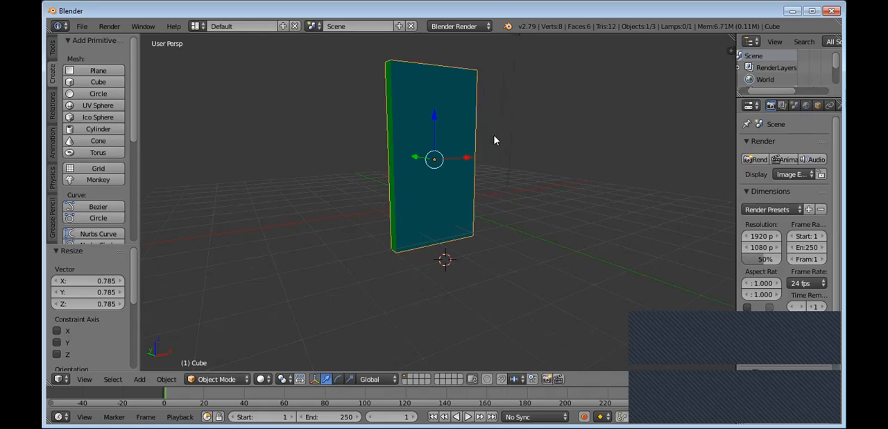
pyautogui.moveTo(509, 148)
pyautogui.mouseDown(button='middle')
pyautogui.moveTo(504, 171)
pyautogui.moveTo(507, 148)
pyautogui.mouseUp(button='middle')
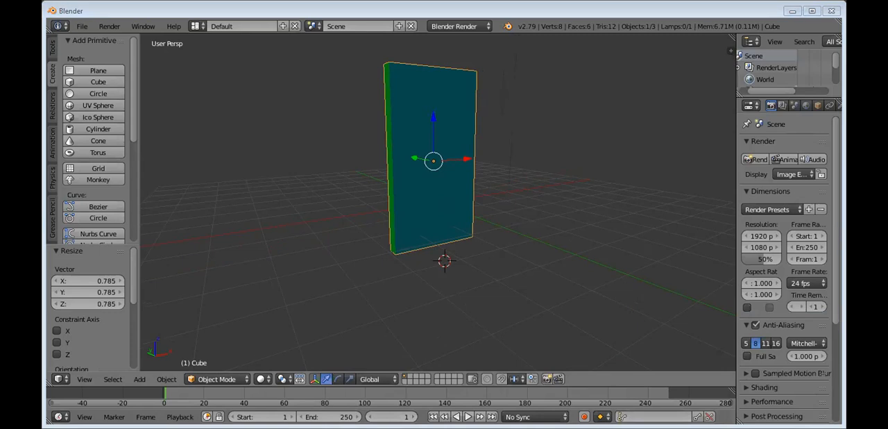
pyautogui.click(522, 224)
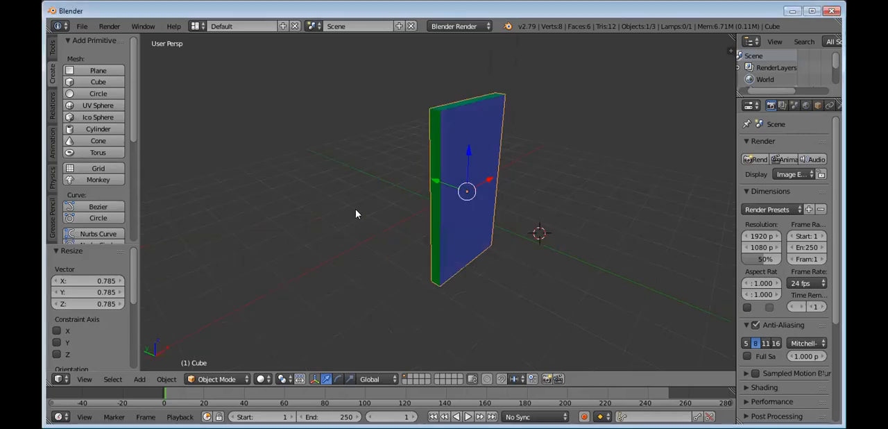
pyautogui.click(433, 146)
pyautogui.click(308, 211)
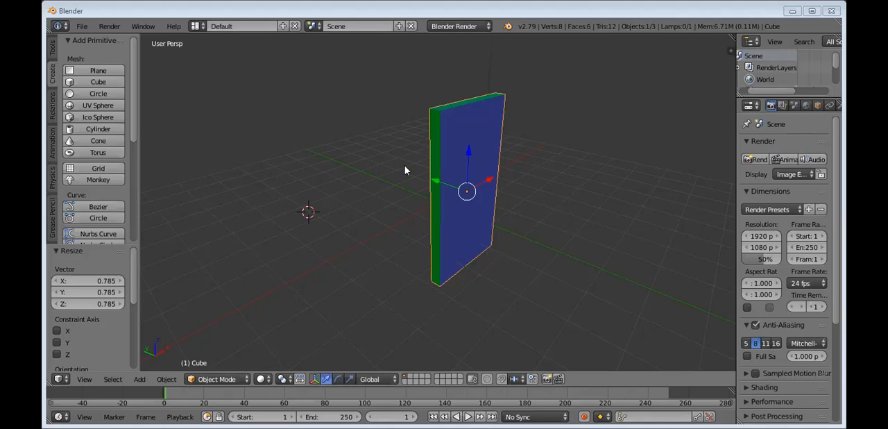
# Step: Raise the slab along the Z axis by about 0.707
pyautogui.moveTo(477, 187); pyautogui.dragTo(397, 179)
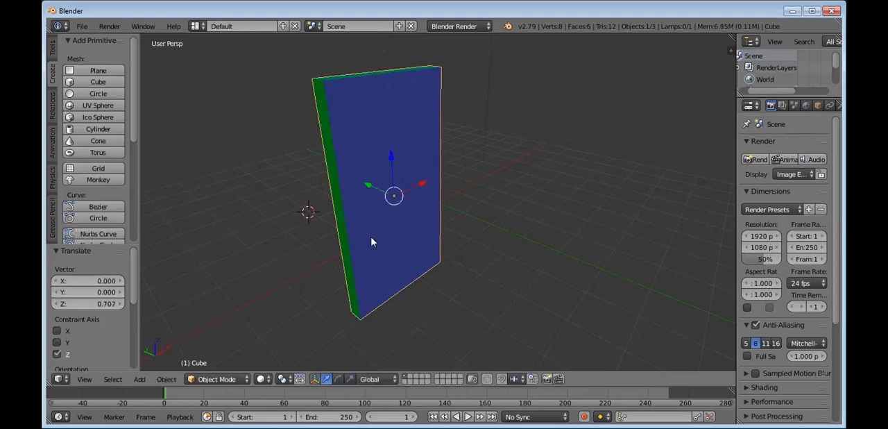
pyautogui.moveTo(379, 229)
pyautogui.mouseDown(button='middle')
pyautogui.moveTo(418, 232)
pyautogui.moveTo(365, 228)
pyautogui.mouseUp(button='middle')
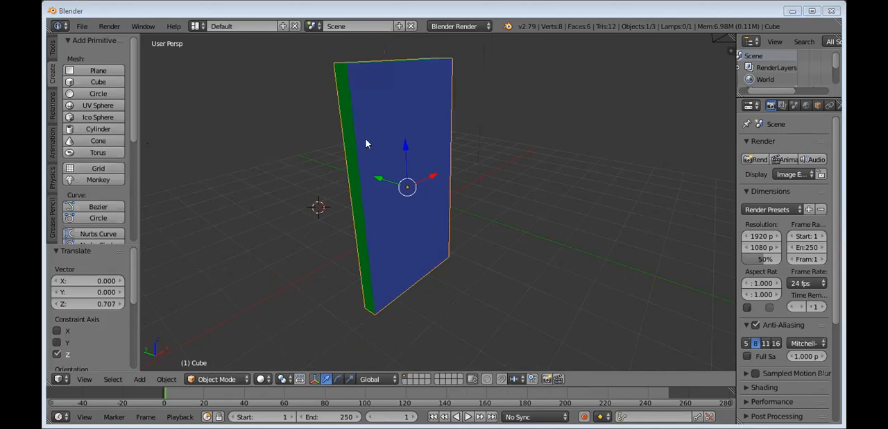
# Step: Show the object editing tools and enlarge the outliner enough to list the camera, cube and lamp
pyautogui.click(52, 50)
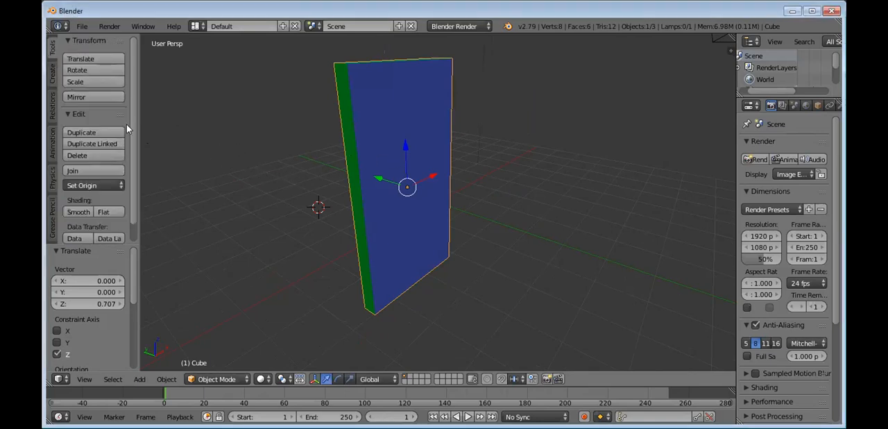
pyautogui.scroll(-1, 129, 141)
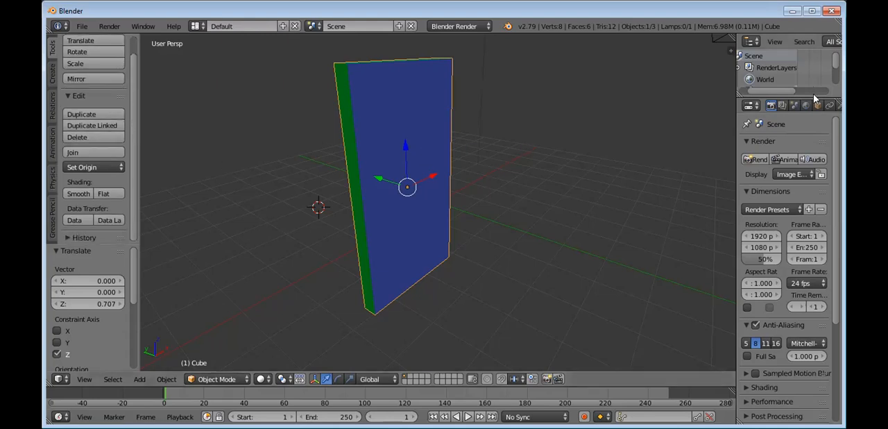
pyautogui.moveTo(811, 98); pyautogui.dragTo(812, 229)
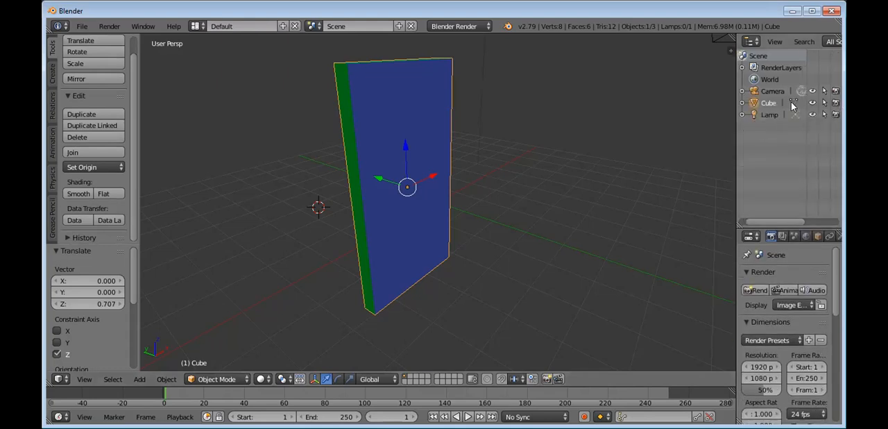
# Step: Enter Edit Mode on the slab and add a horizontal loop cut slid close to its lower edge
pyautogui.press('Tab')
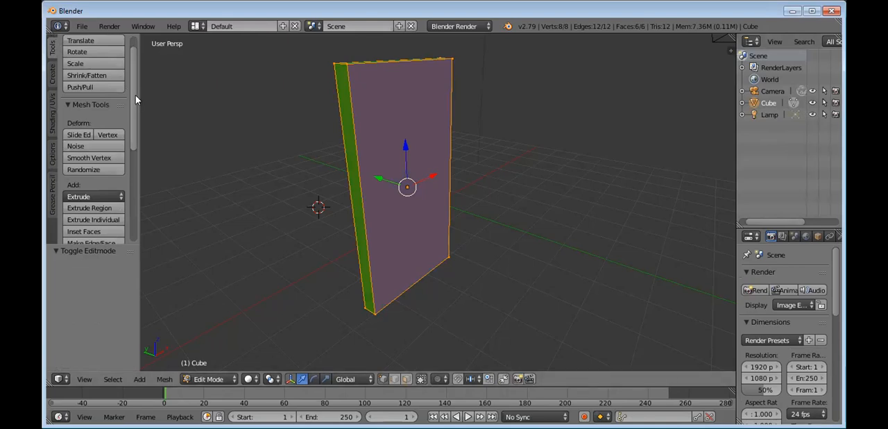
pyautogui.scroll(-3, 137, 119)
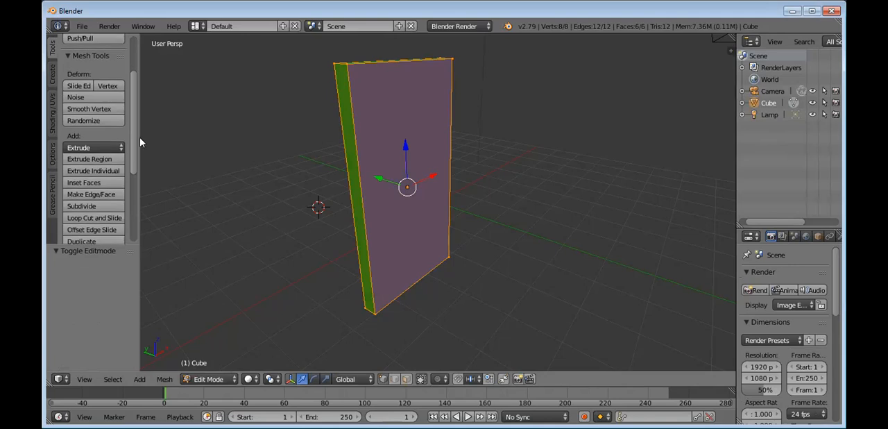
pyautogui.scroll(-3, 141, 151)
pyautogui.scroll(-2, 135, 161)
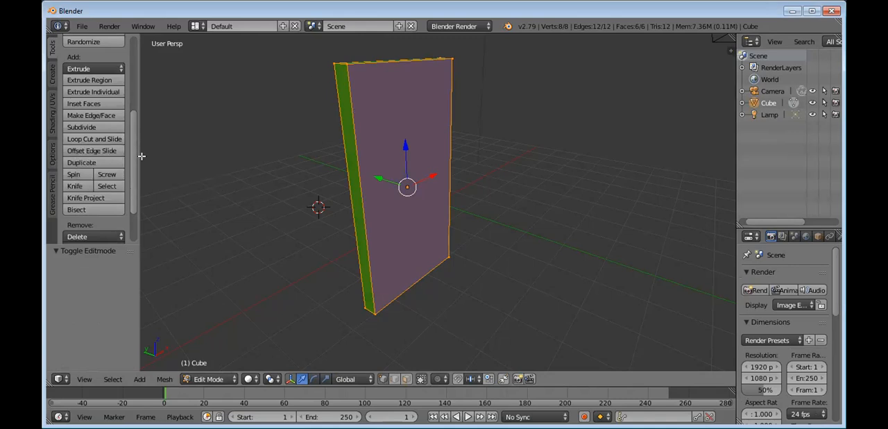
pyautogui.click(108, 140)
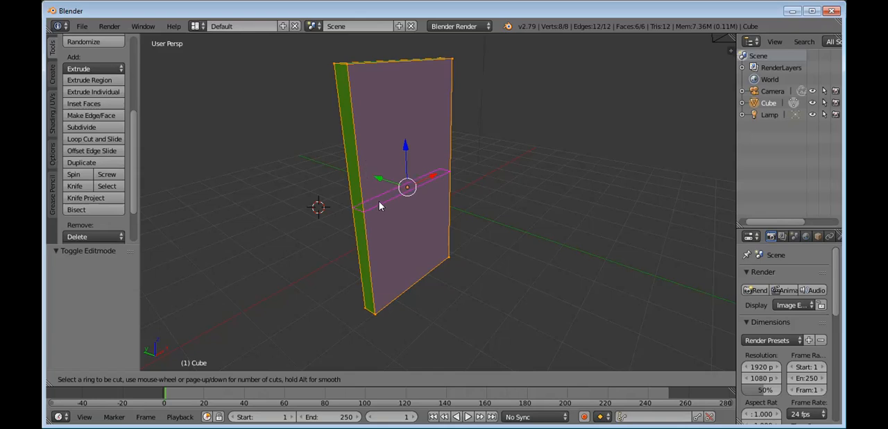
pyautogui.click(382, 268)
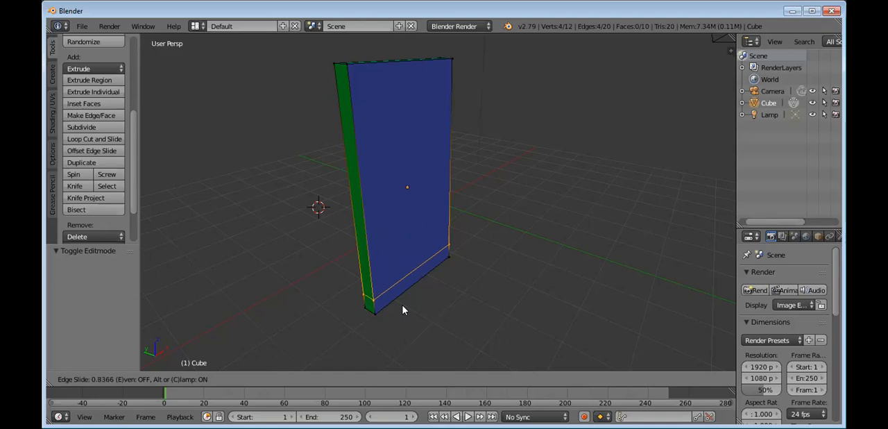
pyautogui.click(403, 303)
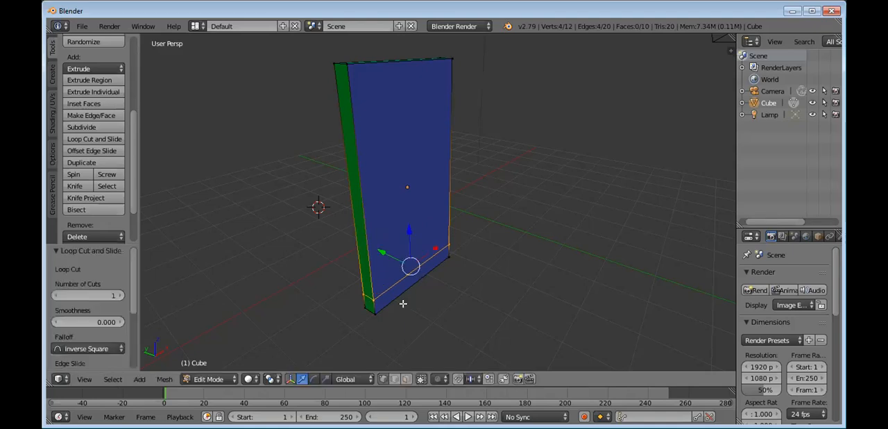
# Step: Add a second horizontal loop cut with Loop Cut and Slide, just above the one near the slab's lower edge
pyautogui.click(100, 140)
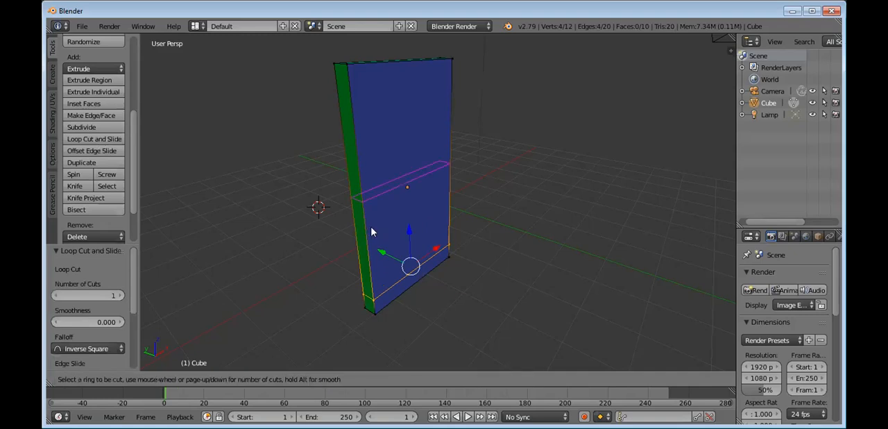
pyautogui.click(381, 271)
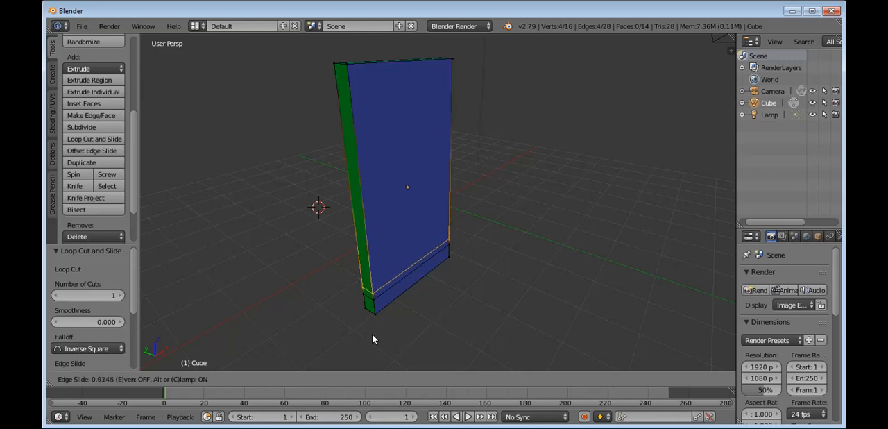
pyautogui.click(373, 338)
pyautogui.click(152, 159)
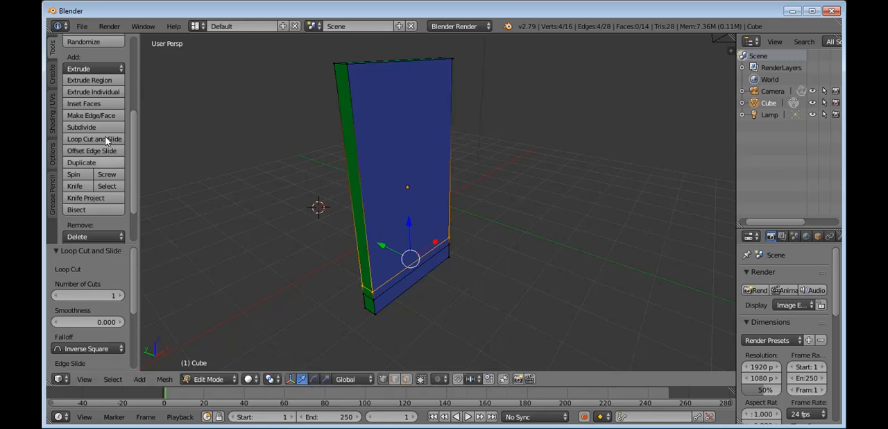
# Step: Add a horizontal loop cut slightly below the slab's mid-height, with an edge slide of about 0.28
pyautogui.click(108, 141)
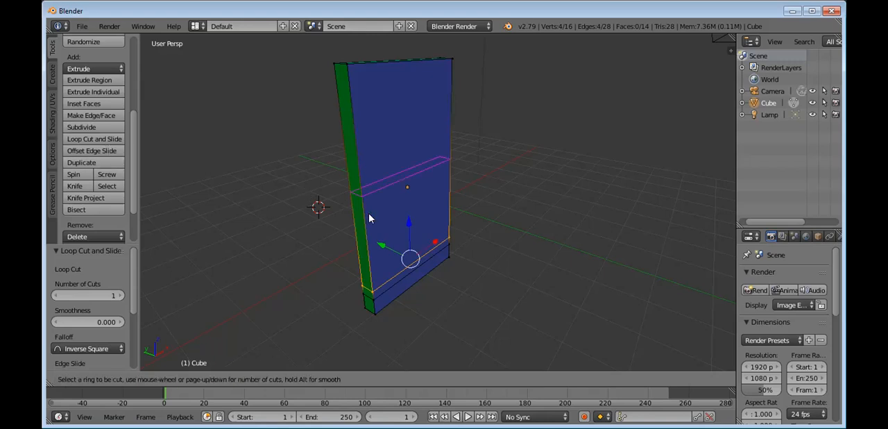
pyautogui.click(371, 239)
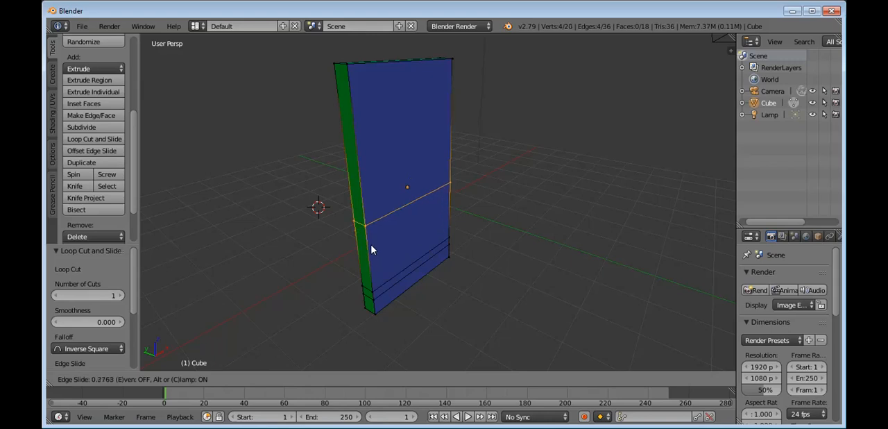
pyautogui.click(174, 175)
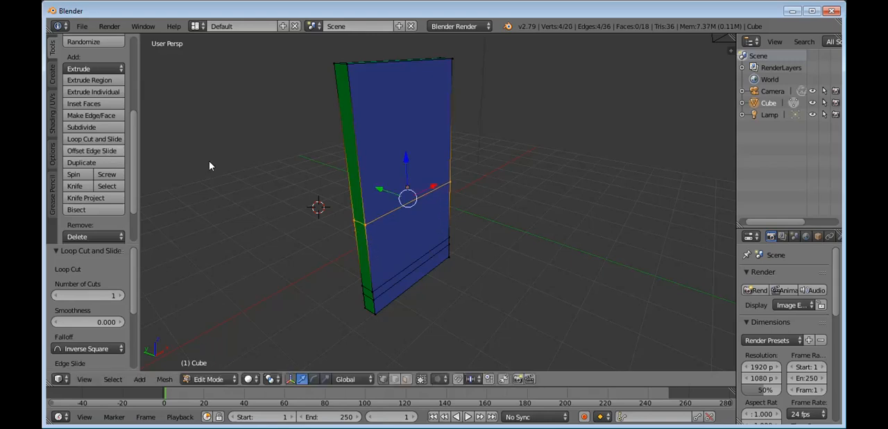
# Step: Add a horizontal loop cut just above the one near mid-height, with an edge slide of about 0.90
pyautogui.hotkey('ctrl', 'r')
pyautogui.click(372, 261)
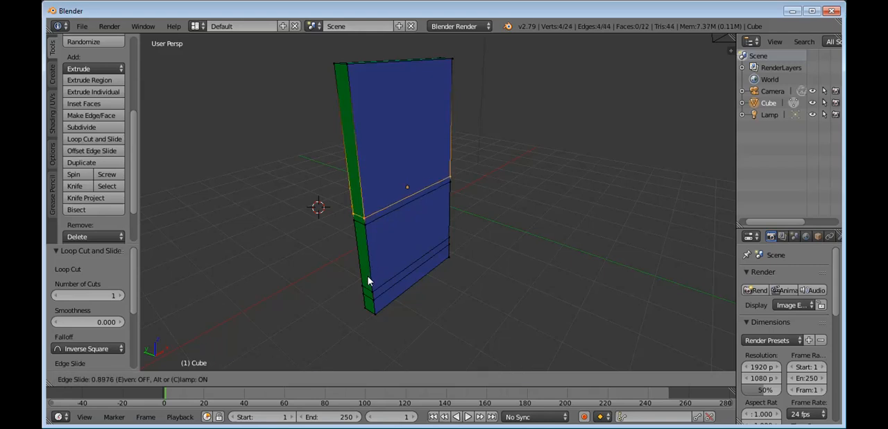
pyautogui.click(367, 276)
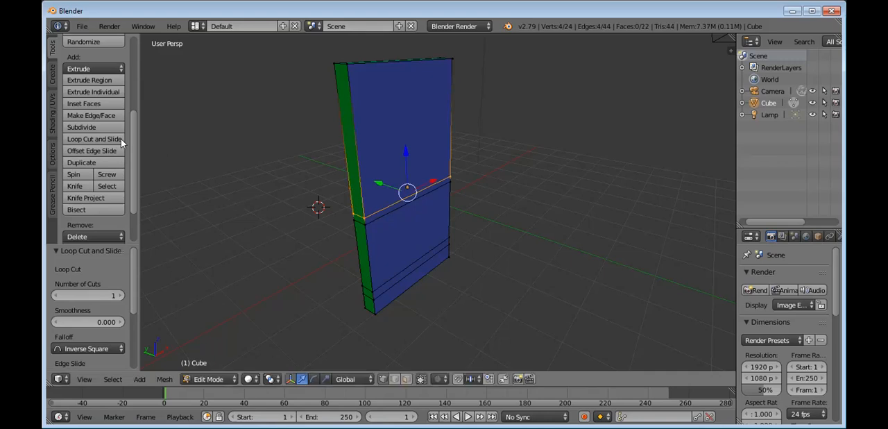
# Step: Add a single horizontal loop cut a short distance above the pair of cuts near the slab's mid-height
pyautogui.hotkey('ctrl', 'r')
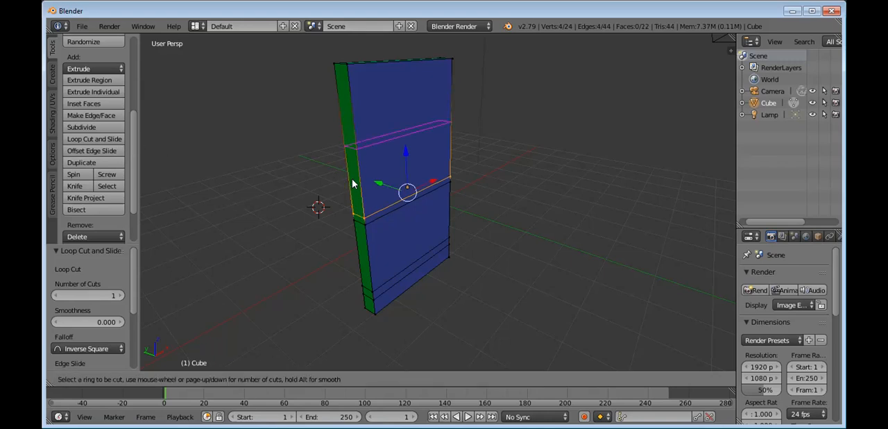
pyautogui.click(356, 204)
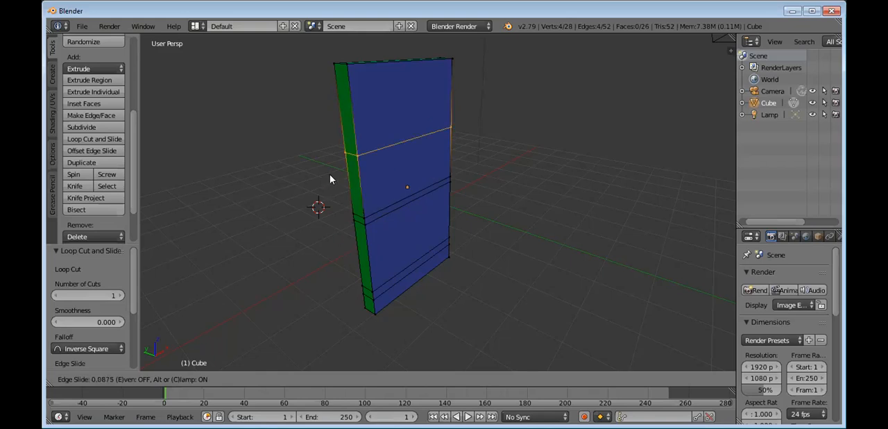
pyautogui.click(328, 220)
# Step: Try a vertical loop cut slid to the slab's narrow side and undo it
pyautogui.click(95, 139)
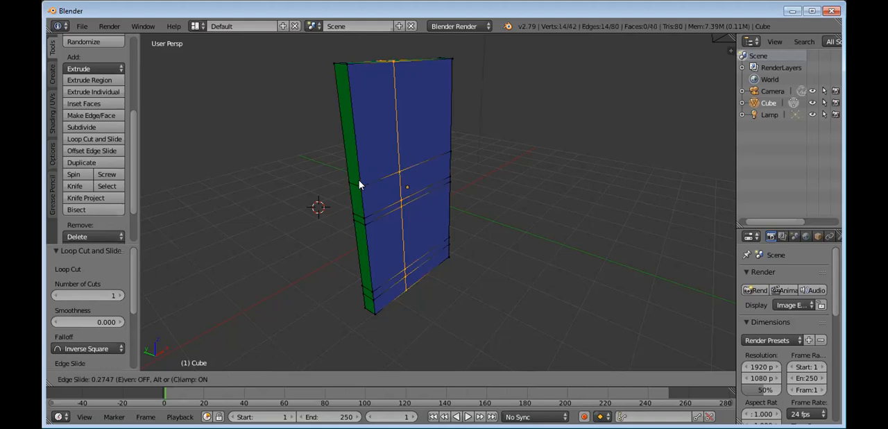
pyautogui.click(333, 180)
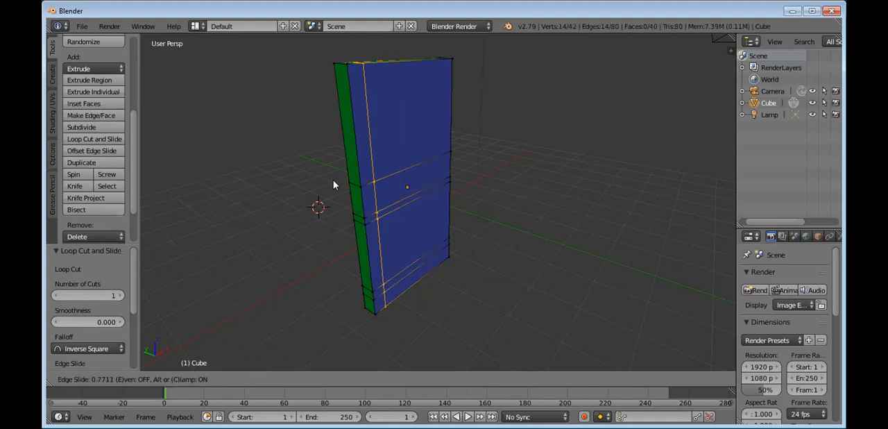
pyautogui.click(273, 187)
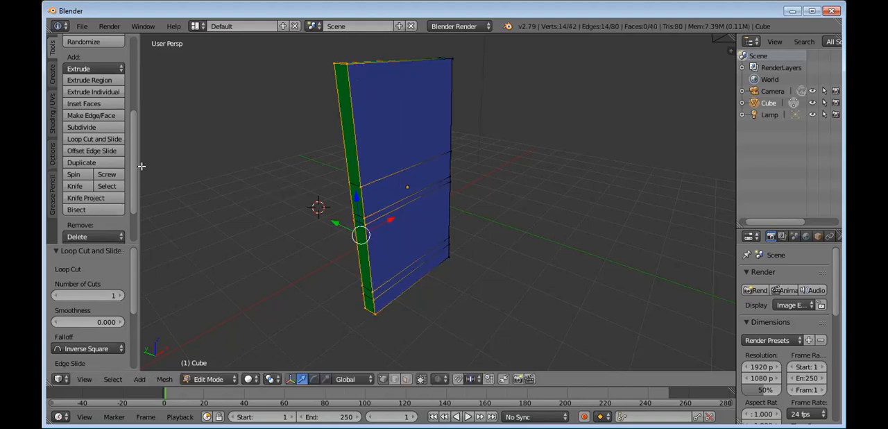
pyautogui.hotkey('ctrl', 'z')
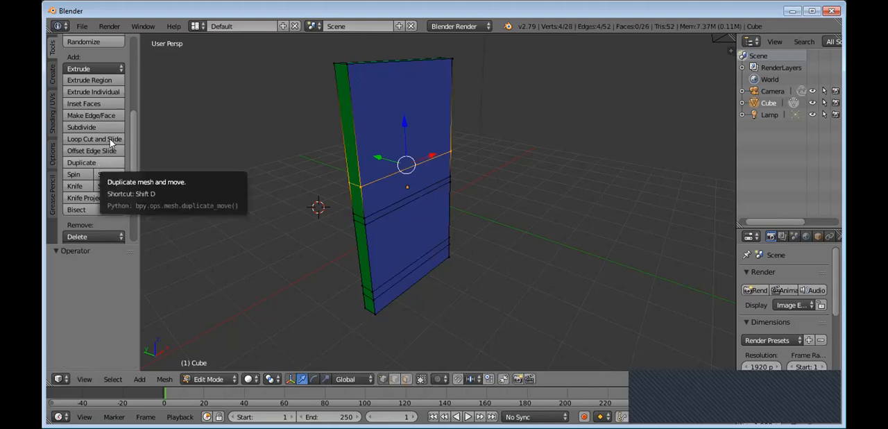
# Step: Add a horizontal loop cut just above the slab's uppermost cut, with an edge slide of about 0.85
pyautogui.hotkey('ctrl', 'r')
pyautogui.click(375, 139)
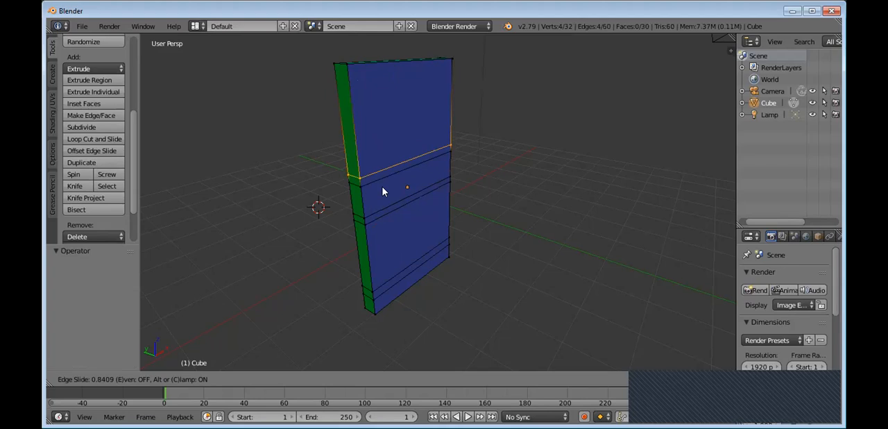
pyautogui.click(296, 176)
# Step: Add two closely spaced horizontal loop cuts near the slab's top edge, sliding the upper one by about 0.72
pyautogui.click(84, 139)
pyautogui.doubleClick(338, 93)
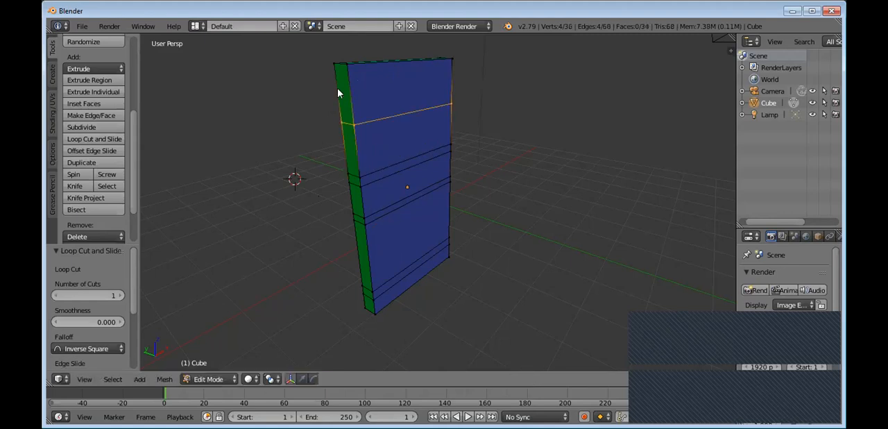
pyautogui.click(114, 139)
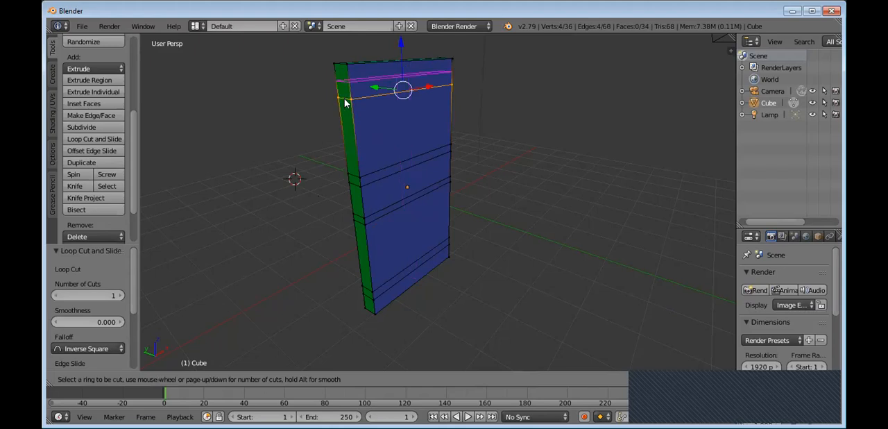
pyautogui.click(348, 111)
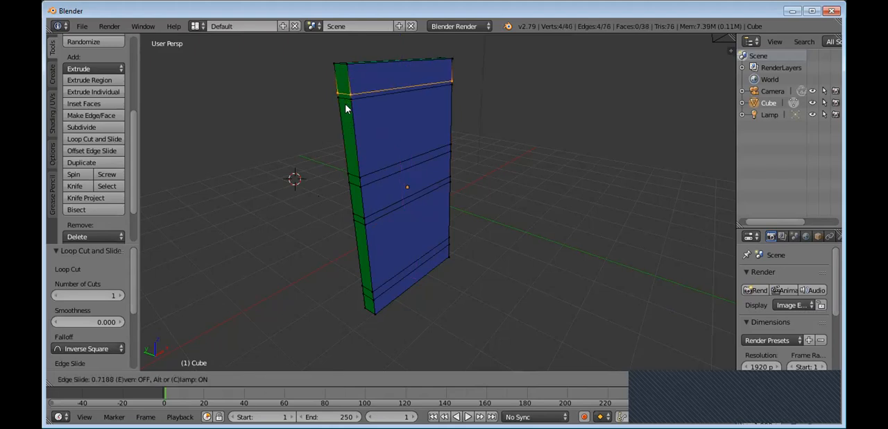
pyautogui.click(91, 173)
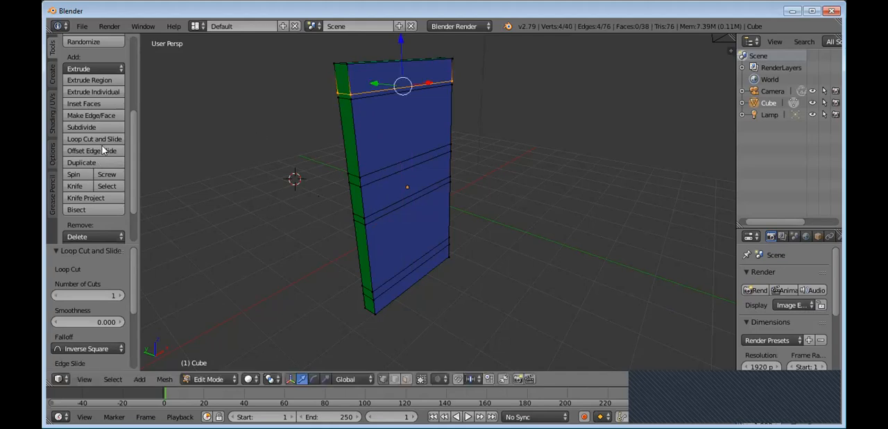
# Step: Add a vertical loop cut across the slab's broad face, slid close to the edge beside the visible narrow side
pyautogui.hotkey('ctrl', 'r')
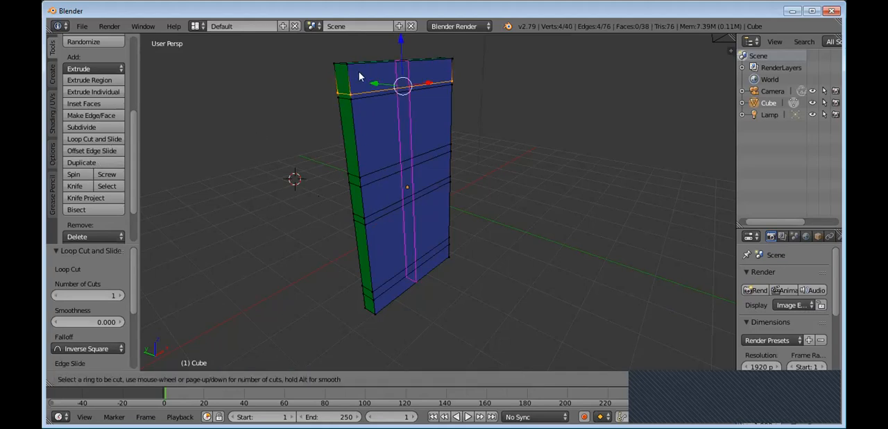
pyautogui.click(340, 77)
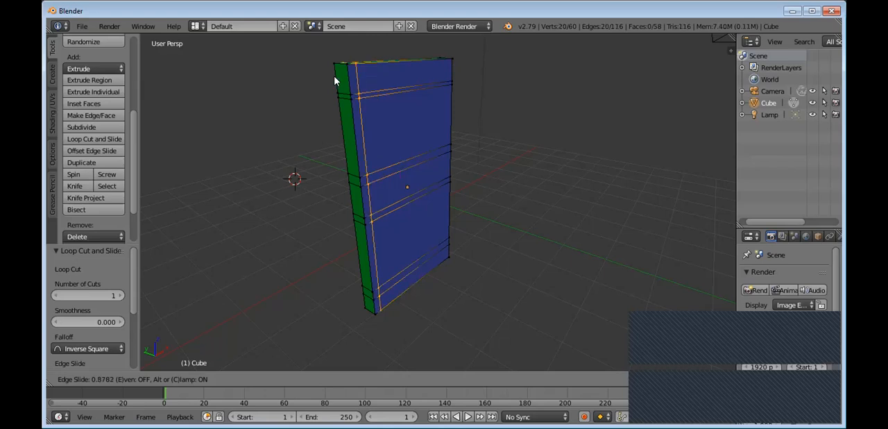
pyautogui.click(270, 105)
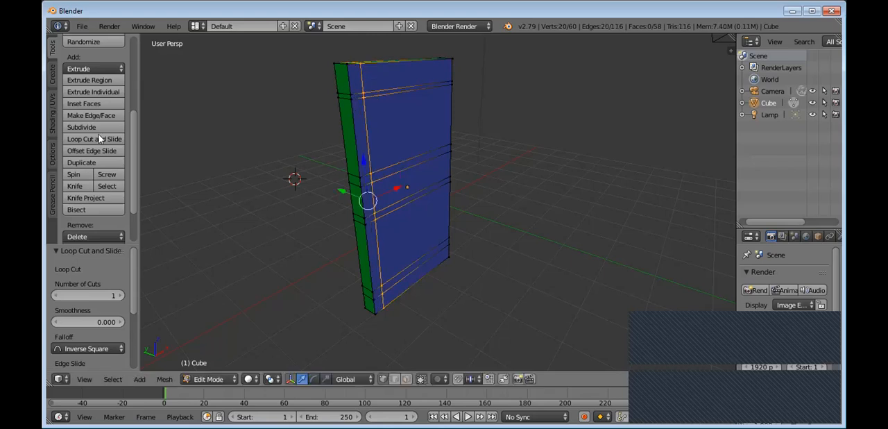
# Step: Add a second vertical loop cut near the opposite side edge of the broad face, with an edge slide of about -0.70
pyautogui.click(97, 139)
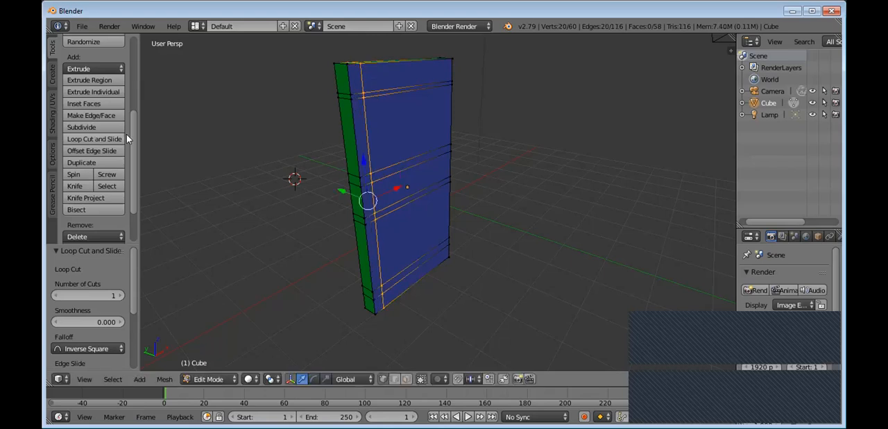
pyautogui.click(421, 104)
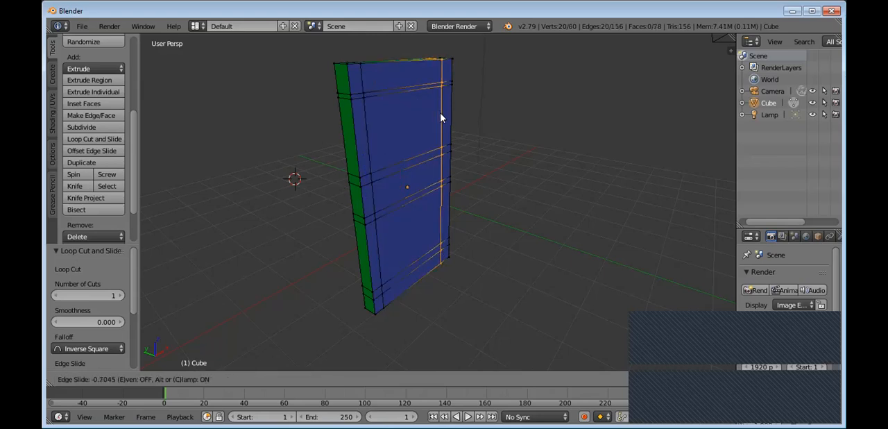
pyautogui.click(435, 161)
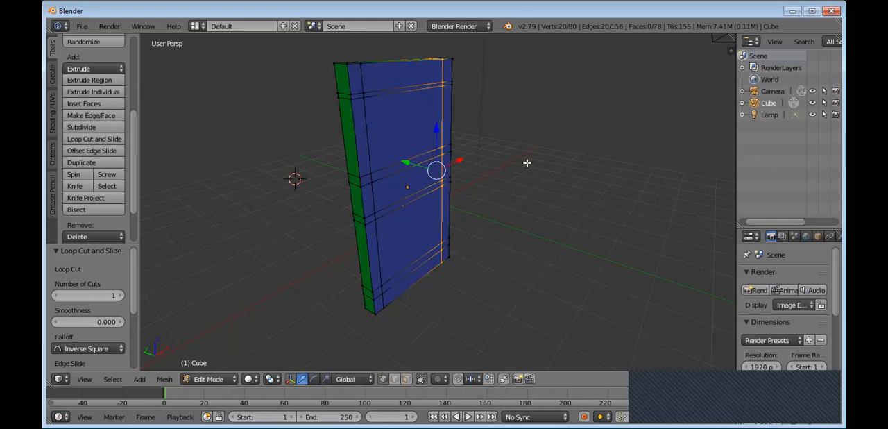
pyautogui.moveTo(504, 163); pyautogui.dragTo(491, 164, button='middle')
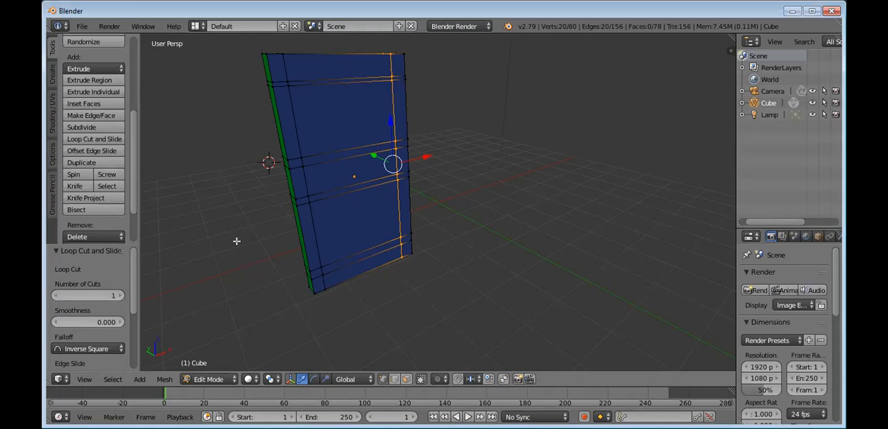
# Step: Switch the mesh selection mode to faces and select the large upper panel face on the slab's front
pyautogui.click(394, 379)
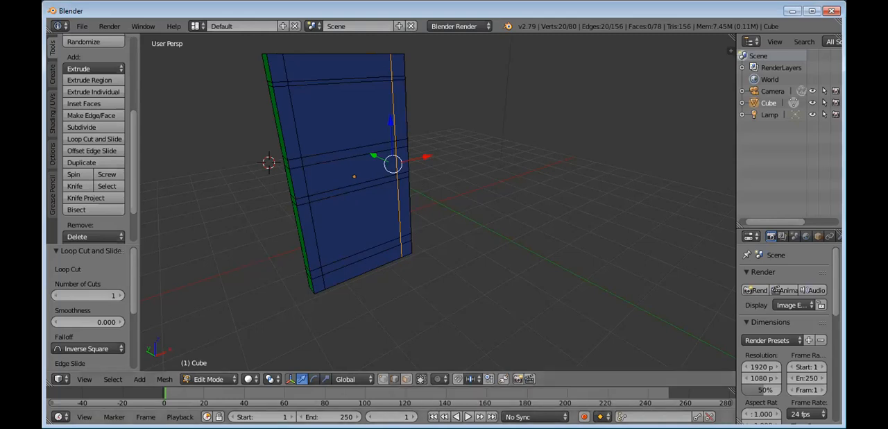
pyautogui.click(406, 380)
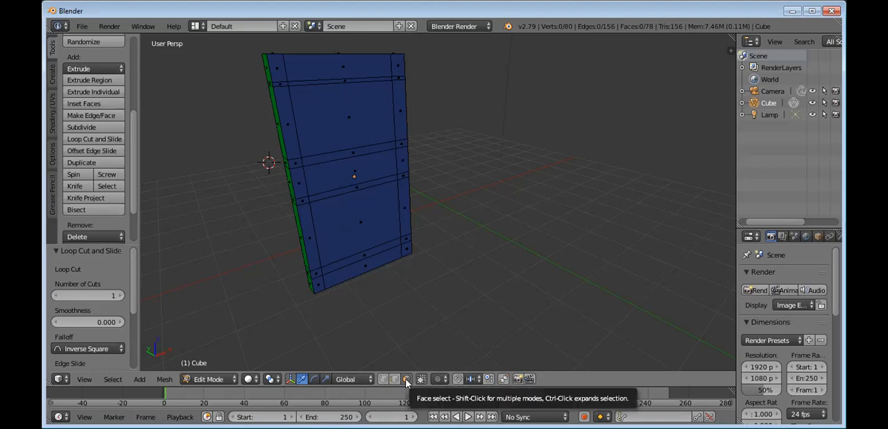
pyautogui.click(341, 117)
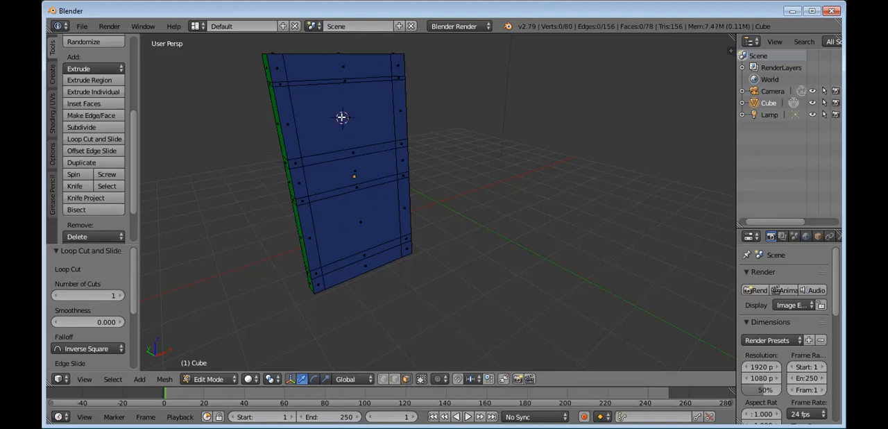
pyautogui.click(795, 103)
pyautogui.click(795, 103)
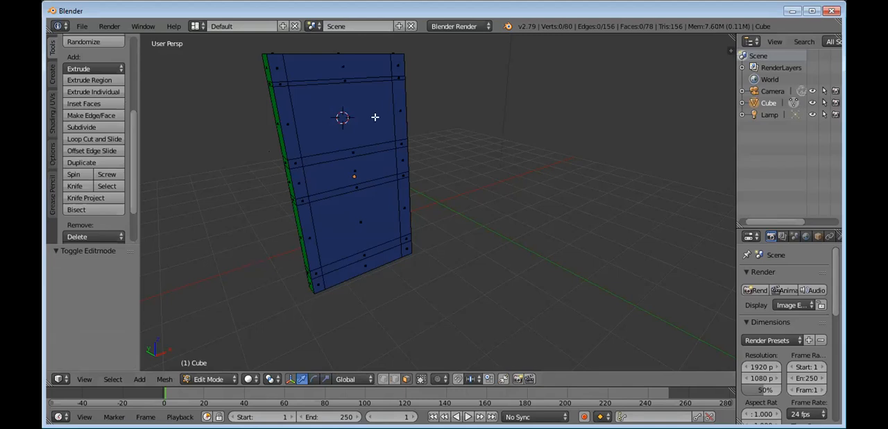
pyautogui.rightClick(329, 117)
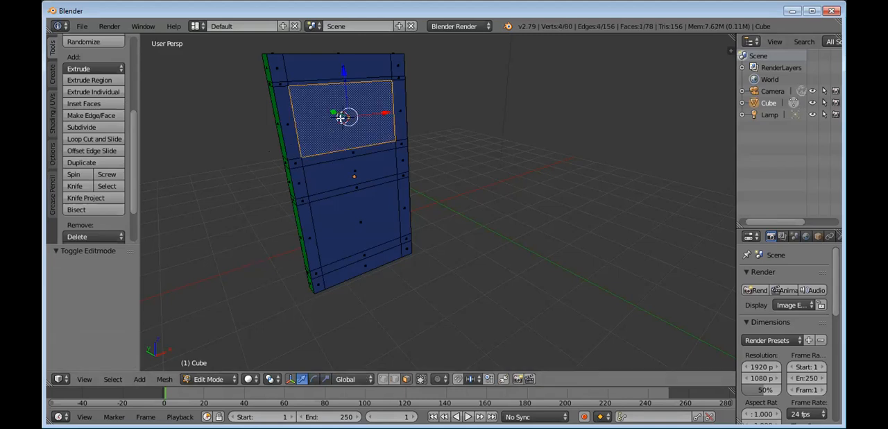
pyautogui.rightClick(347, 222)
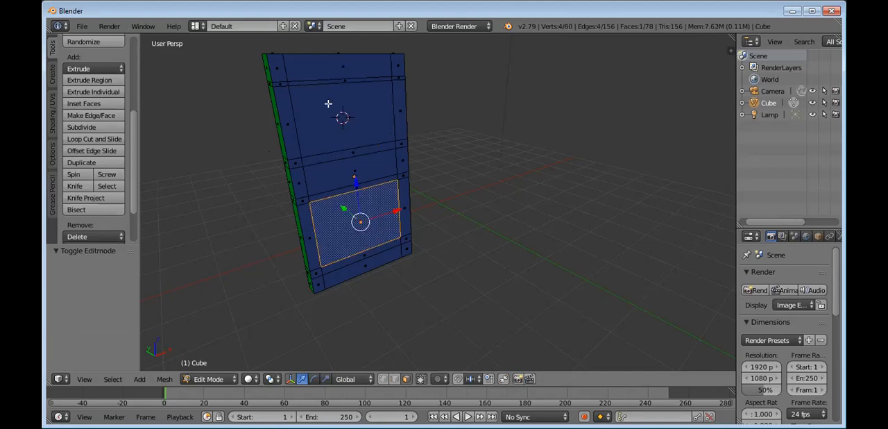
pyautogui.rightClick(328, 102)
pyautogui.rightClick(336, 205)
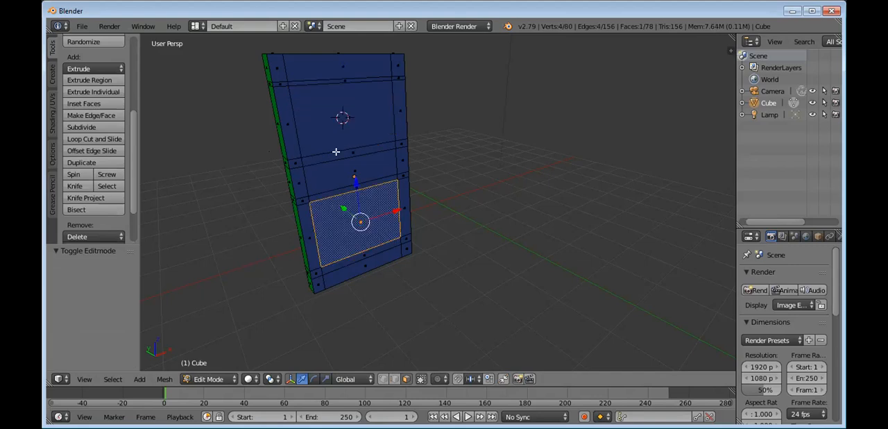
pyautogui.rightClick(327, 104)
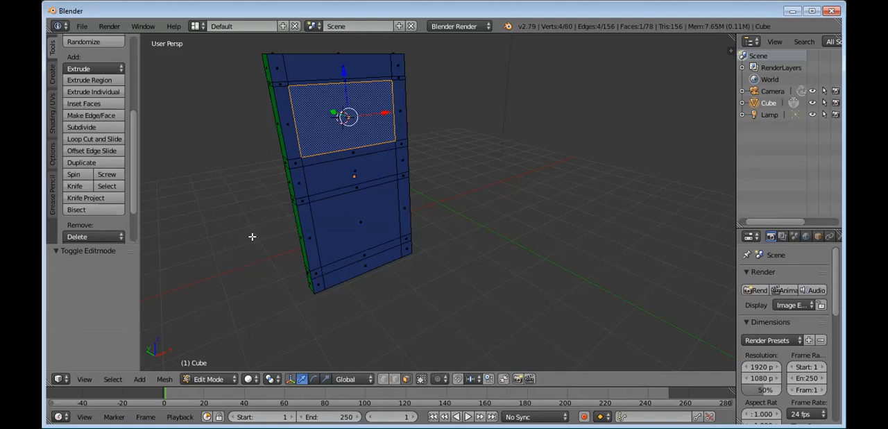
pyautogui.press('e')
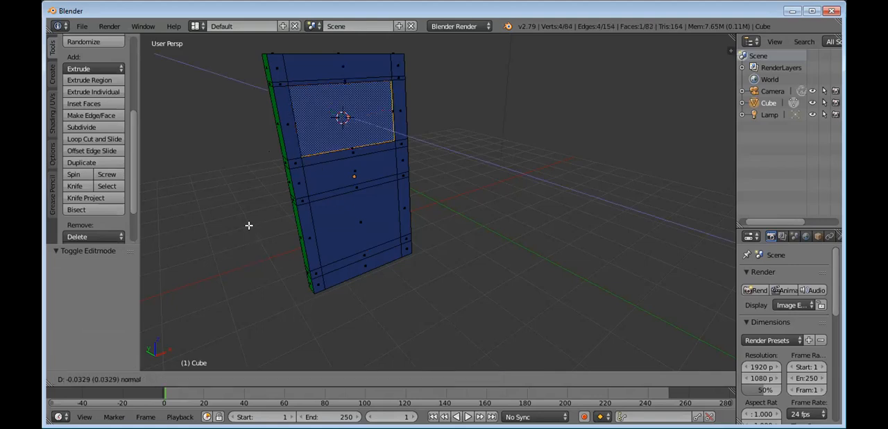
pyautogui.rightClick(250, 225)
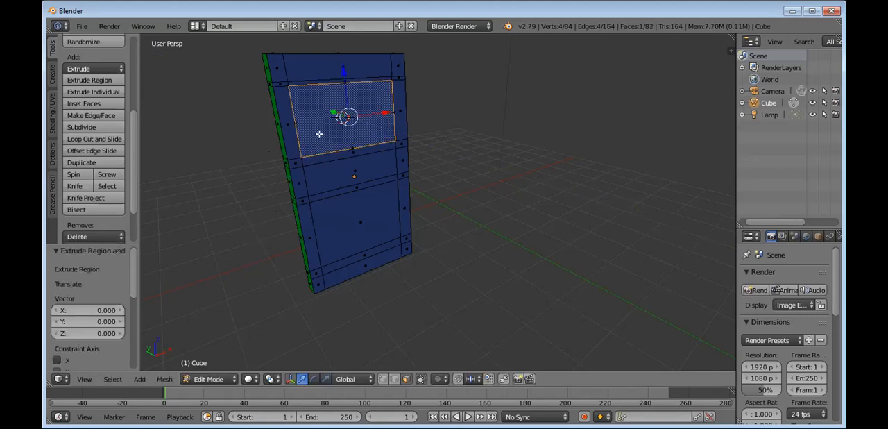
pyautogui.hotkey('ctrl', 'z')
pyautogui.hotkey('ctrl', 'z')
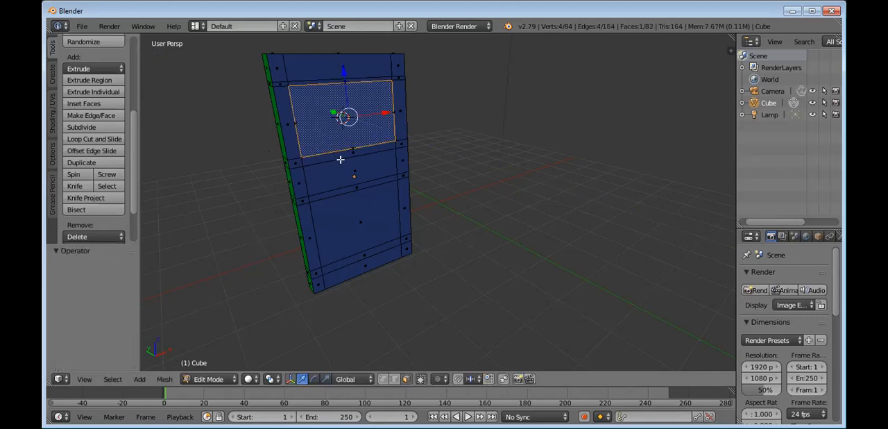
# Step: Extrude the upper panel face inward by about 0.22 to form a recess
pyautogui.press('e')
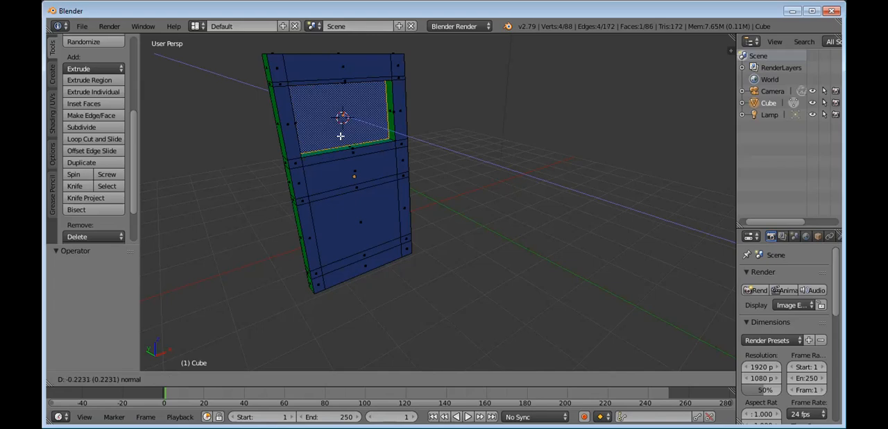
pyautogui.click(341, 136)
pyautogui.rightClick(356, 216)
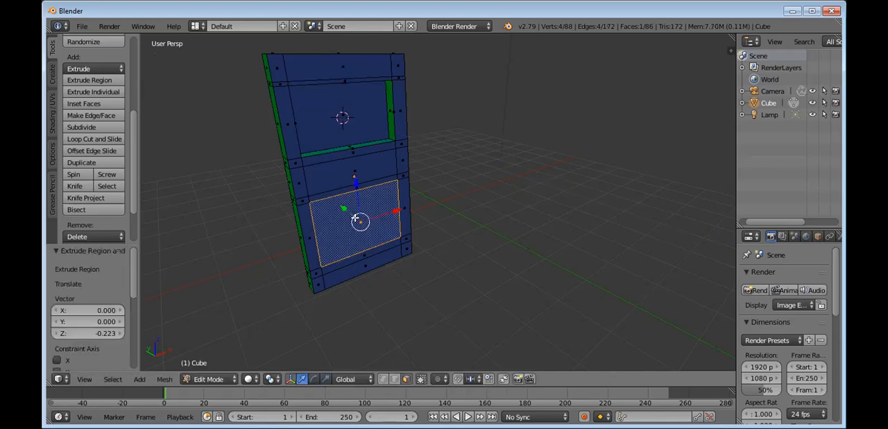
pyautogui.press('g')
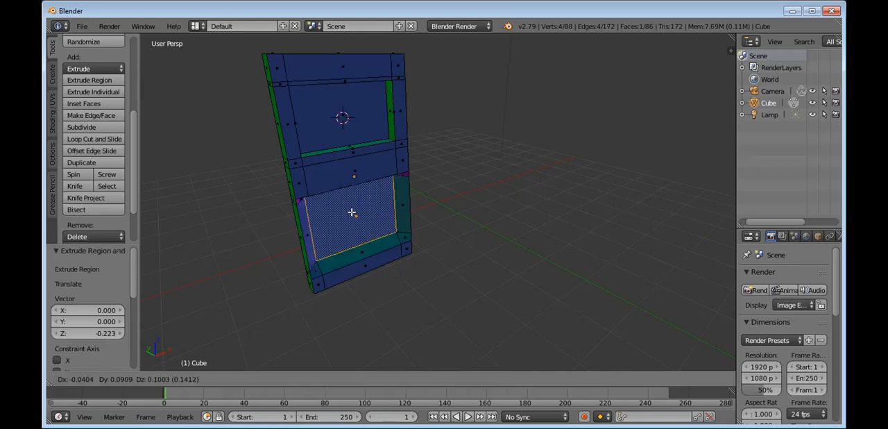
pyautogui.click(364, 228)
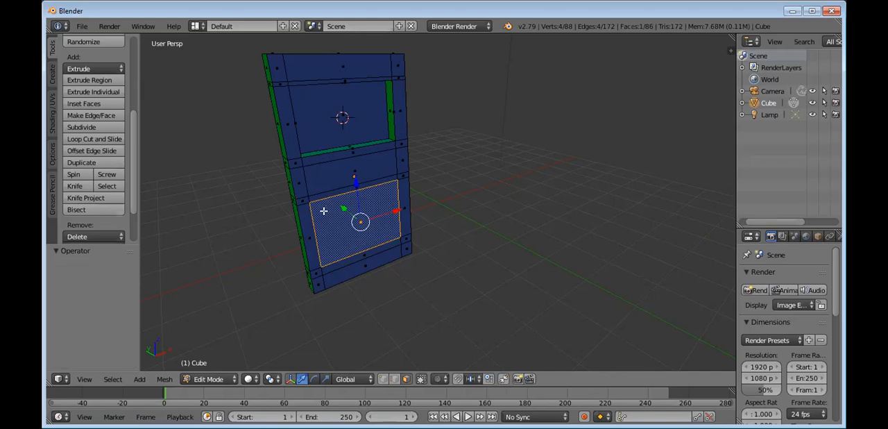
pyautogui.rightClick(340, 163)
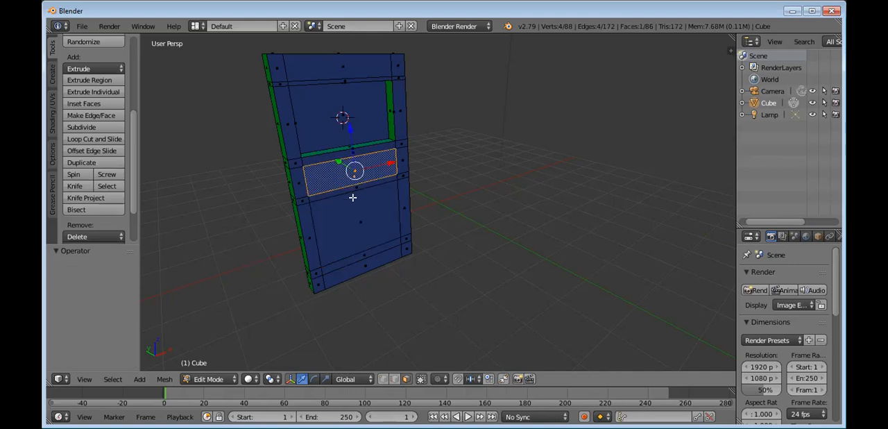
# Step: Extrude the large lower panel face inward by about 0.15 to form a second recess
pyautogui.rightClick(352, 236)
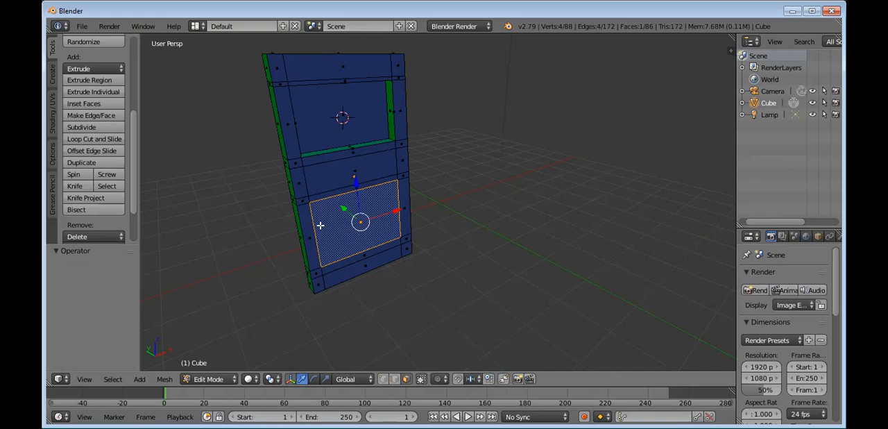
pyautogui.press('e')
pyautogui.rightClick(328, 225)
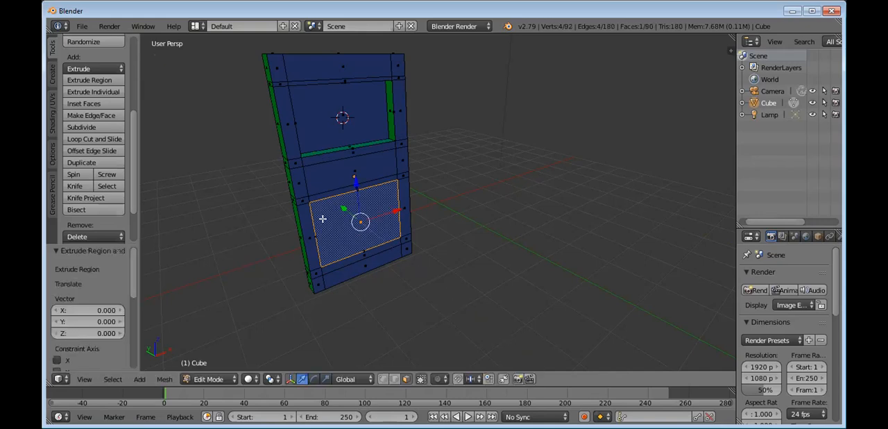
pyautogui.press('e')
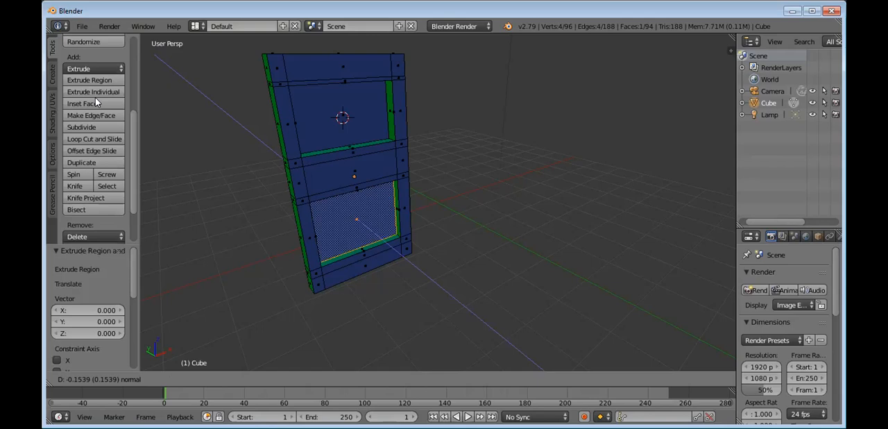
pyautogui.click(95, 97)
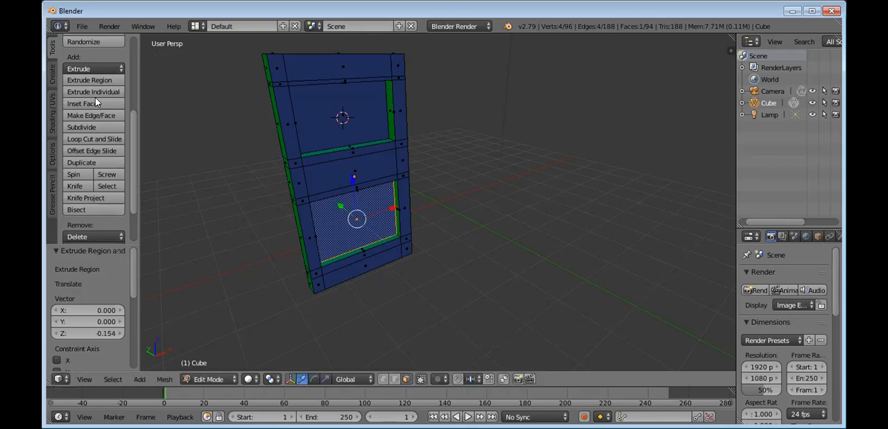
pyautogui.scroll(-2, 420, 174)
pyautogui.moveTo(421, 174); pyautogui.dragTo(473, 169, button='middle')
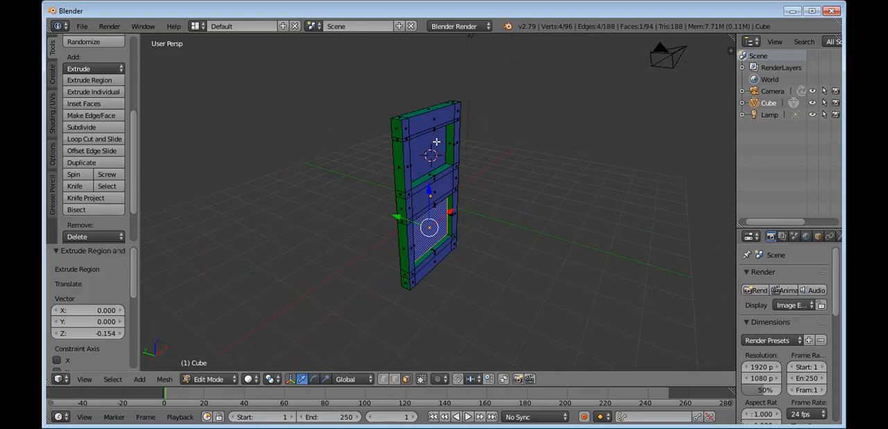
pyautogui.moveTo(453, 193); pyautogui.dragTo(476, 199, button='middle')
pyautogui.scroll(3, 475, 200)
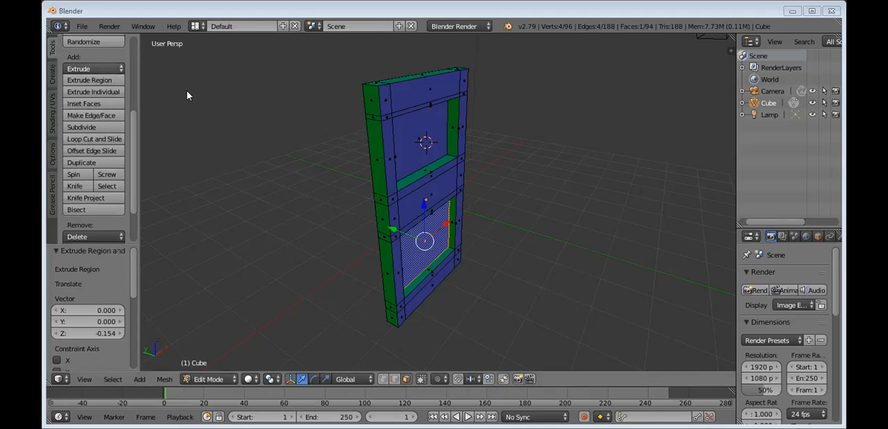
pyautogui.click(80, 26)
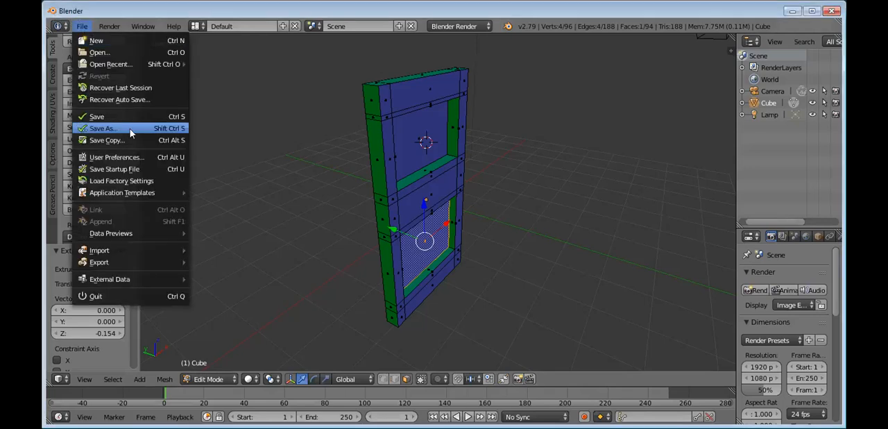
pyautogui.press('Return')
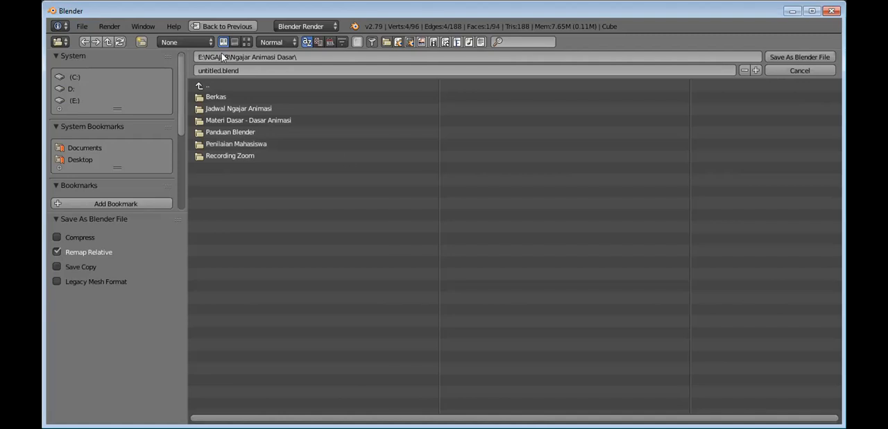
pyautogui.click(232, 27)
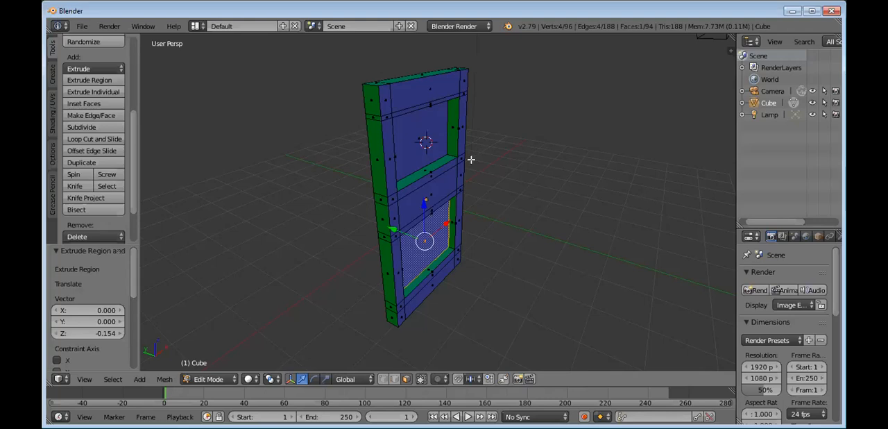
# Step: Undo the inward extrusions of the lower and upper panel faces on the door slab
pyautogui.click(509, 180)
pyautogui.hotkey('ctrl', 'z')
pyautogui.hotkey('ctrl', 'z')
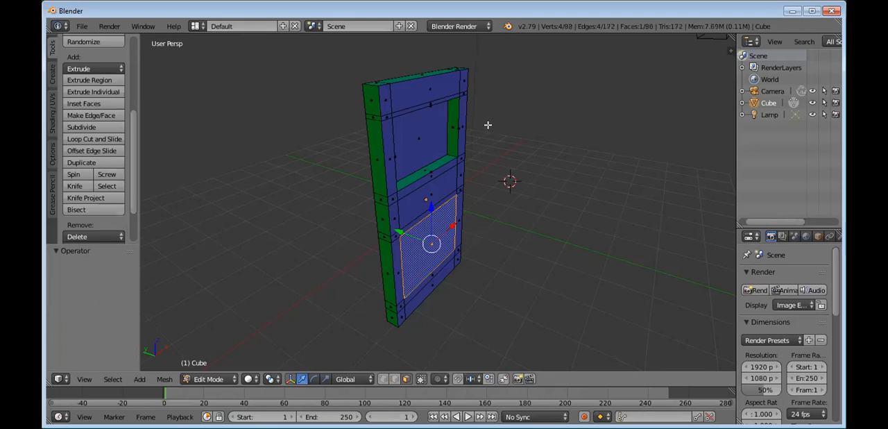
pyautogui.hotkey('ctrl', 'z')
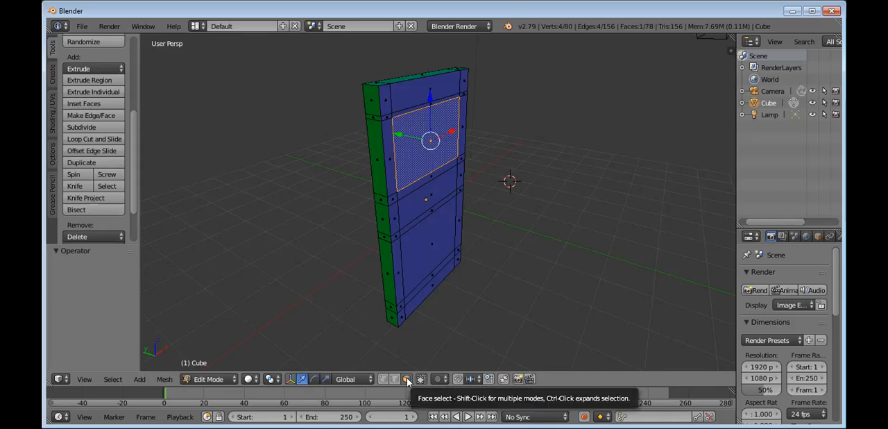
# Step: Extrude the upper panel face inward by about 0.10 and the lower panel face inward by about 0.11
pyautogui.click(98, 90)
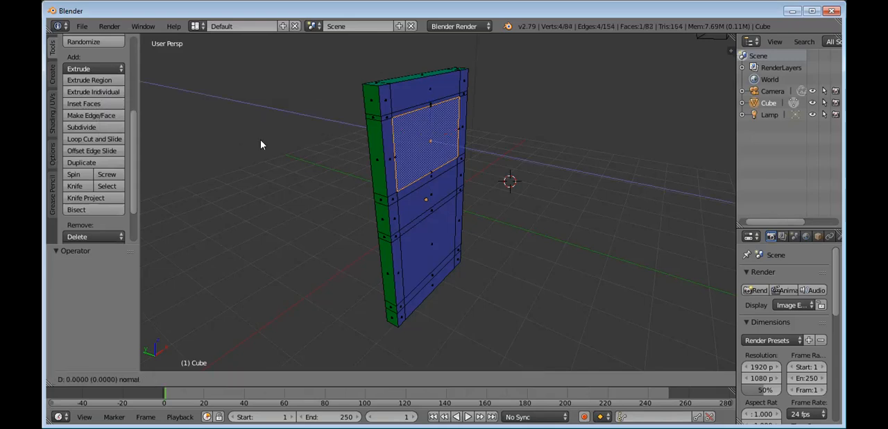
pyautogui.click(90, 113)
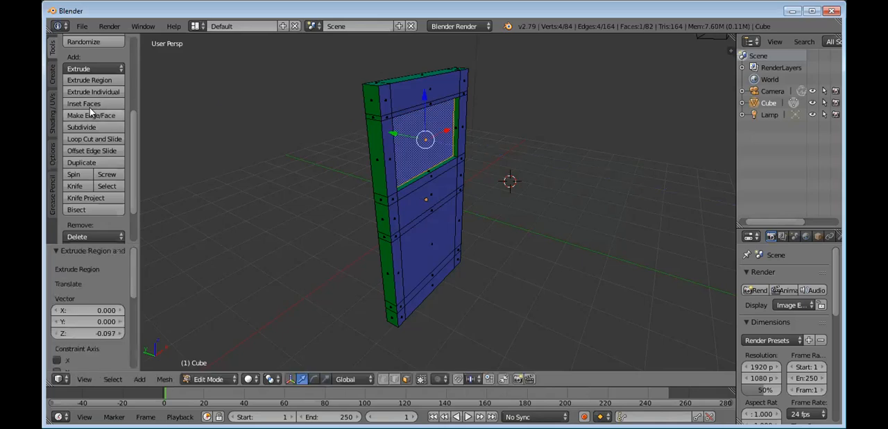
pyautogui.click(437, 238)
pyautogui.rightClick(413, 239)
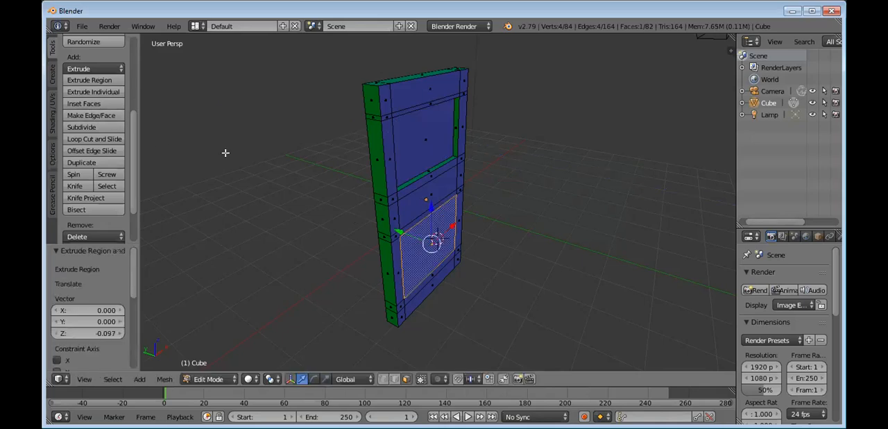
pyautogui.rightClick(93, 90)
pyautogui.press('Escape')
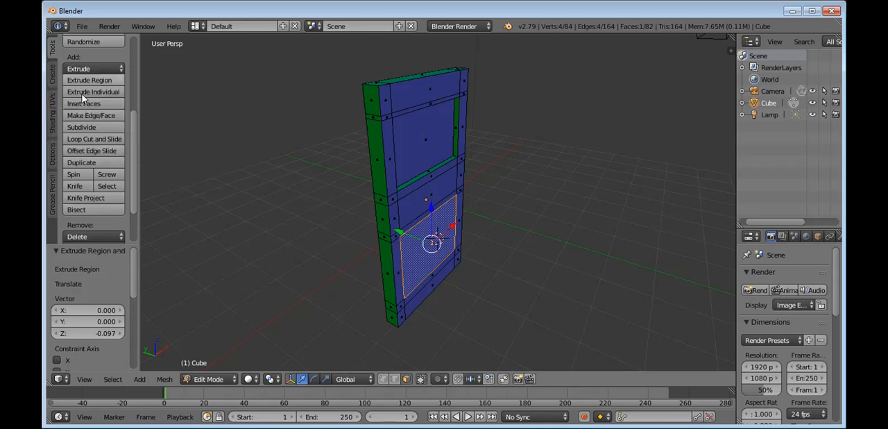
pyautogui.click(86, 91)
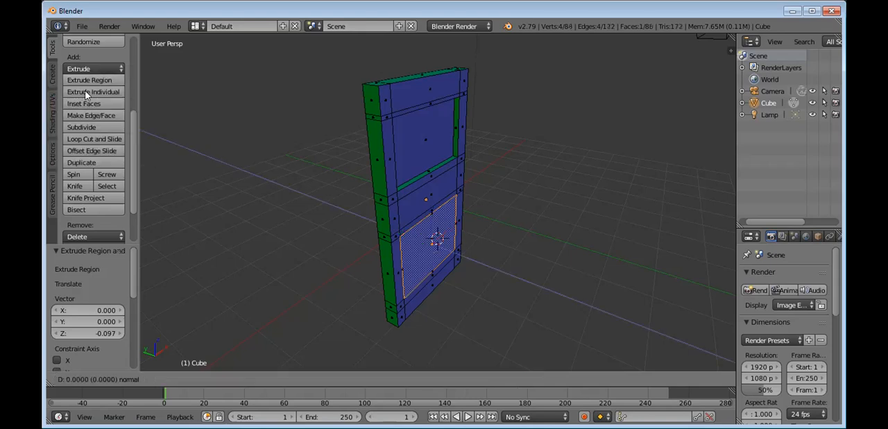
pyautogui.click(59, 153)
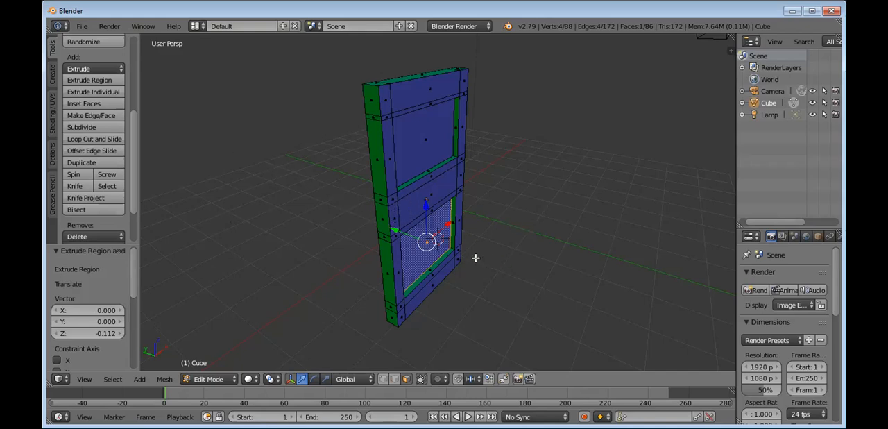
# Step: Try to add a cube primitive while still editing the door mesh
pyautogui.moveTo(475, 257); pyautogui.dragTo(443, 245, button='middle')
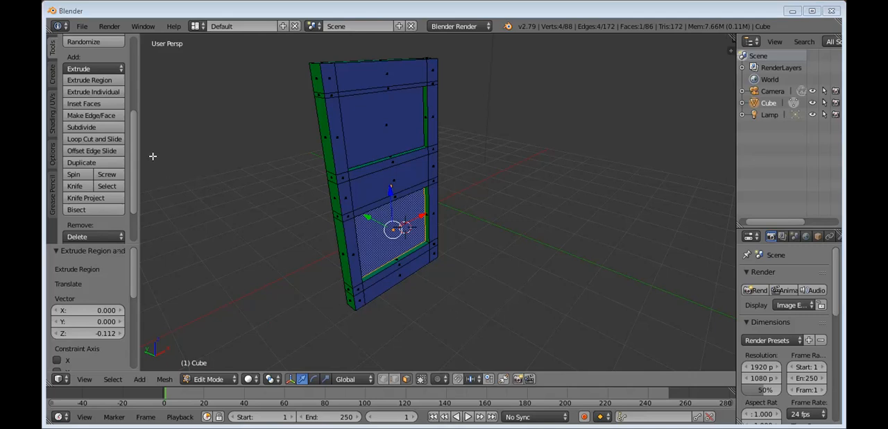
pyautogui.moveTo(131, 139); pyautogui.dragTo(133, 44)
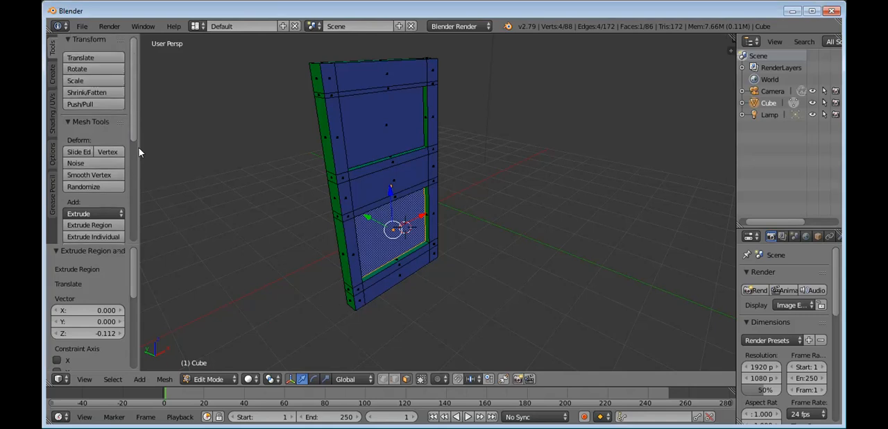
pyautogui.scroll(-4, 138, 152)
pyautogui.scroll(1, 138, 152)
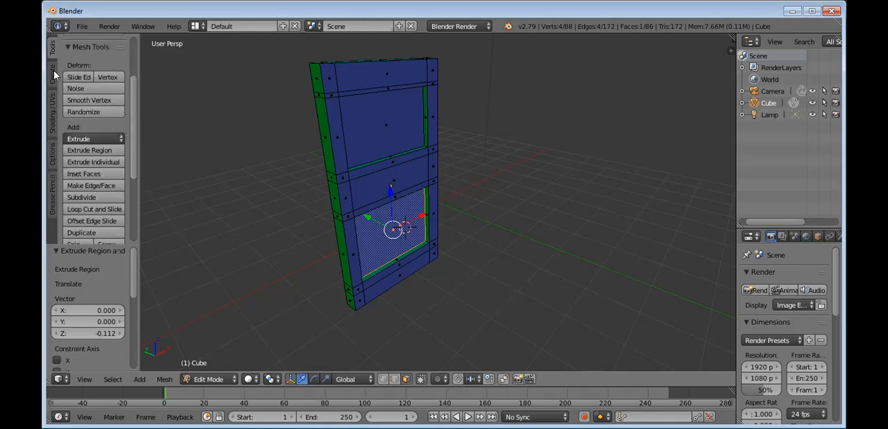
pyautogui.scroll(1, 92, 84)
pyautogui.keyDown('ctrl'); pyautogui.scroll(-1, 97, 85); pyautogui.keyUp('ctrl')
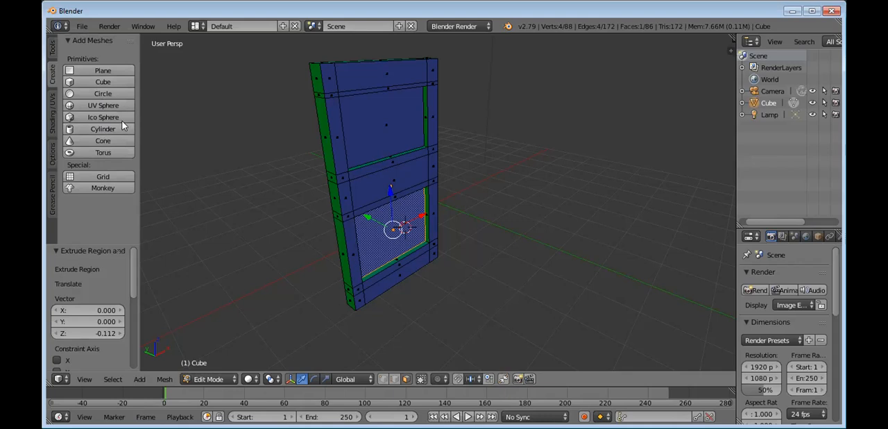
pyautogui.click(113, 81)
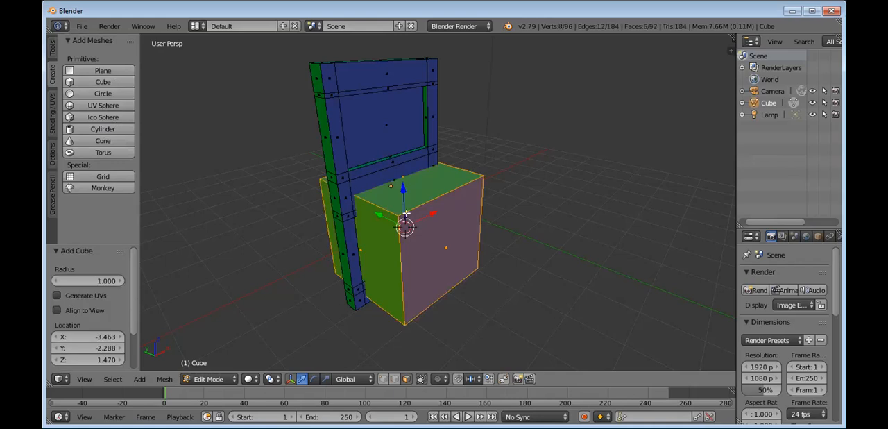
pyautogui.moveTo(408, 222); pyautogui.dragTo(587, 216, button='right')
pyautogui.hotkey('ctrl', 'z')
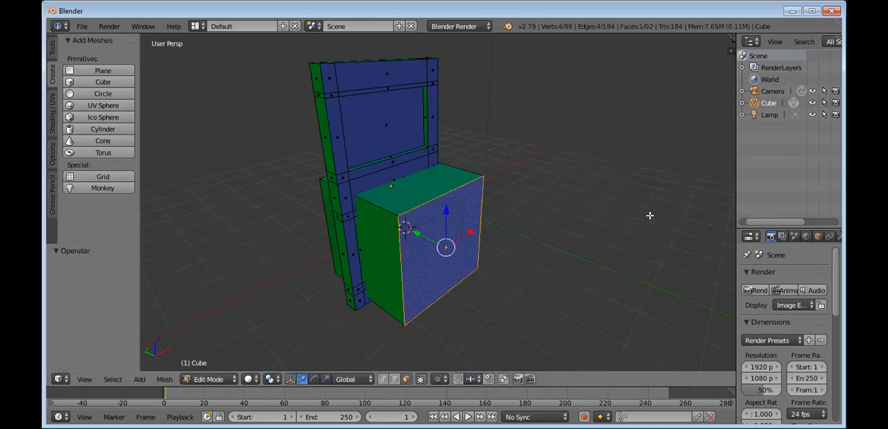
pyautogui.hotkey('ctrl', 'z')
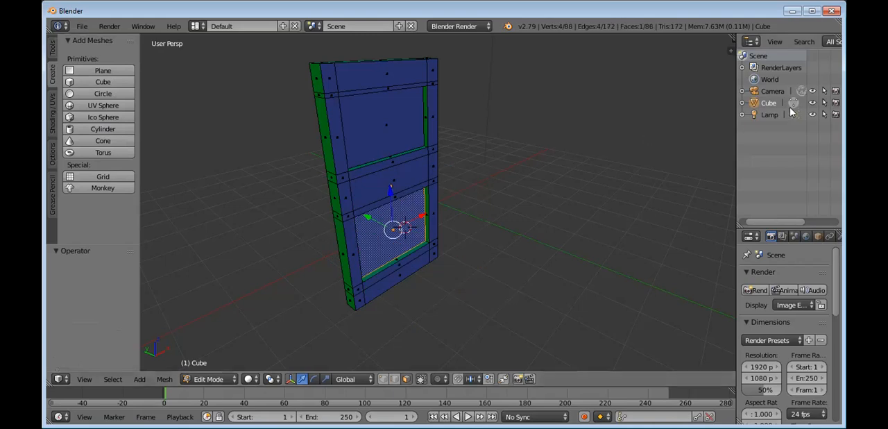
# Step: Switch the door to Object Mode and place the 3D cursor on the open floor area in front of it
pyautogui.press('Tab')
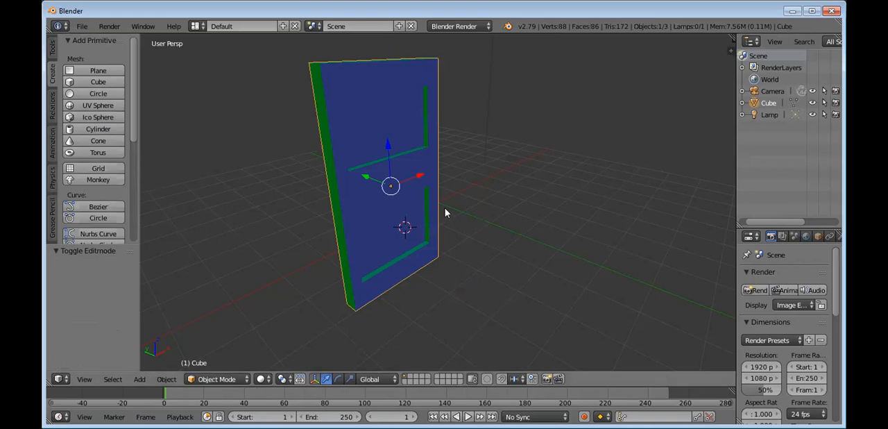
pyautogui.moveTo(359, 250); pyautogui.dragTo(357, 202, button='middle')
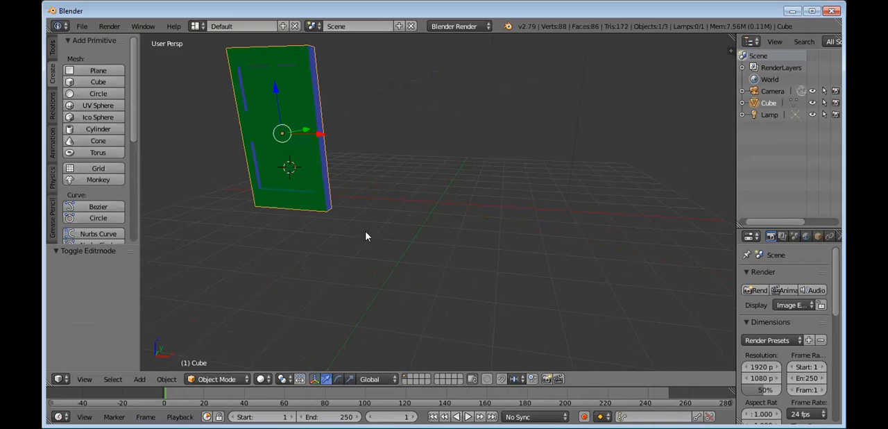
pyautogui.moveTo(366, 237); pyautogui.dragTo(525, 244, button='middle')
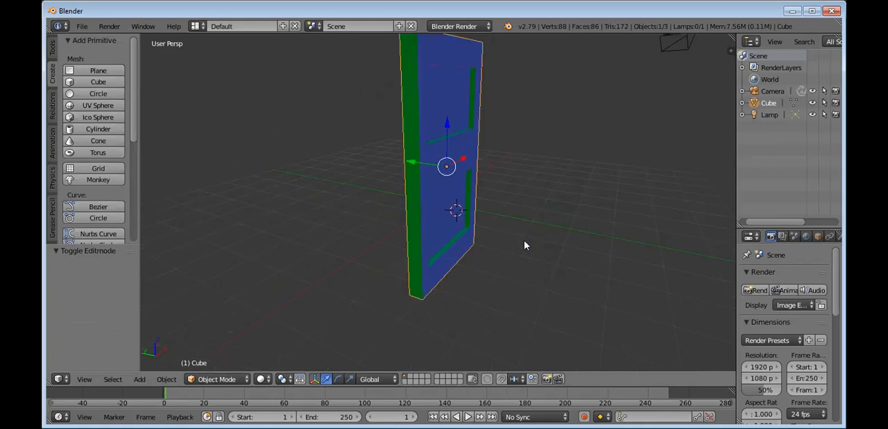
pyautogui.press('space')
pyautogui.press('Escape')
pyautogui.click(541, 293)
# Step: Move the door object by about -0.76 in X, 1.18 in Y and -0.26 in Z
pyautogui.click(408, 379)
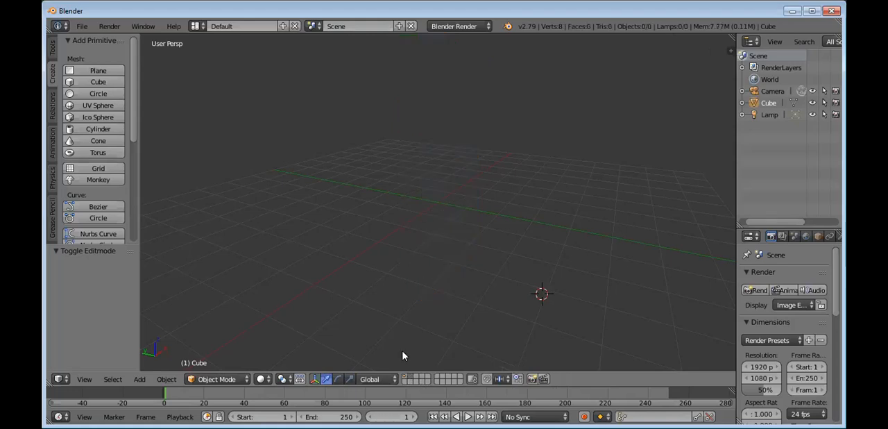
pyautogui.click(414, 376)
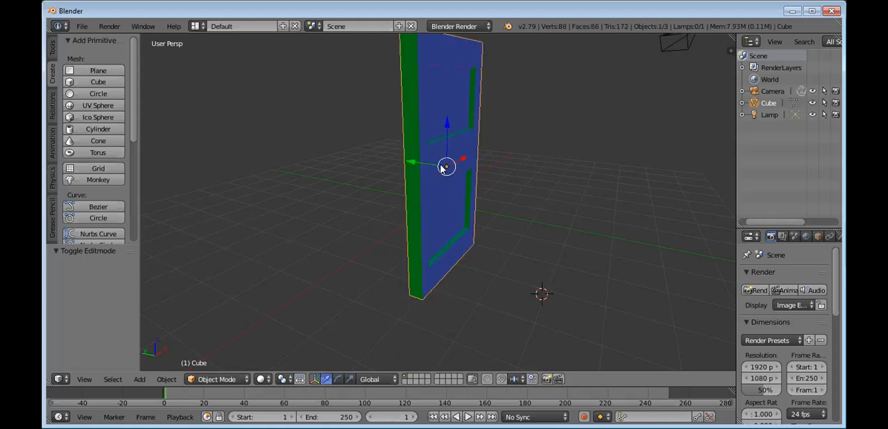
pyautogui.press('g')
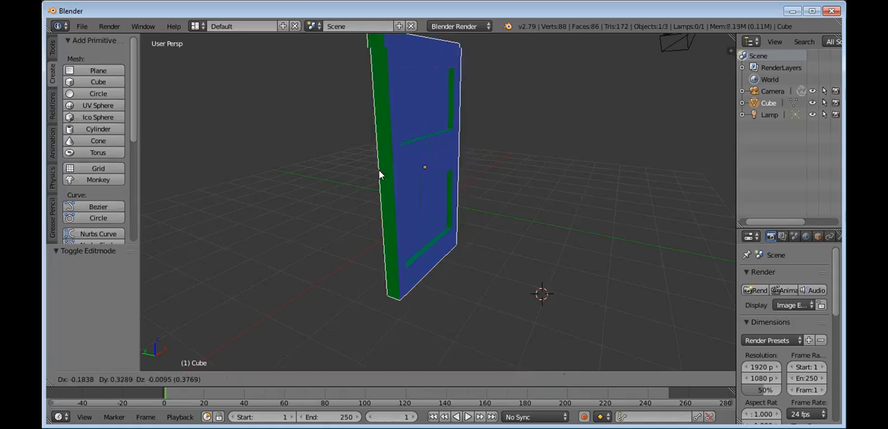
pyautogui.click(343, 180)
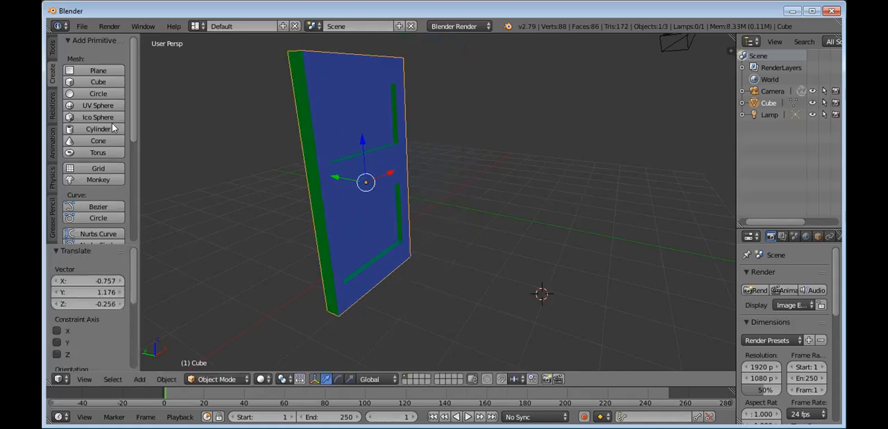
# Step: Add a separate cube at the 3D cursor and raise it along the Z axis by about 1.40
pyautogui.click(102, 83)
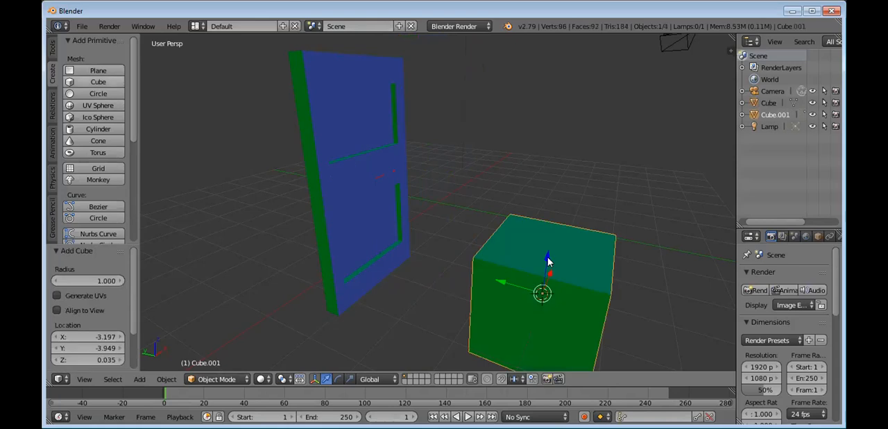
pyautogui.press('g')
pyautogui.press('z')
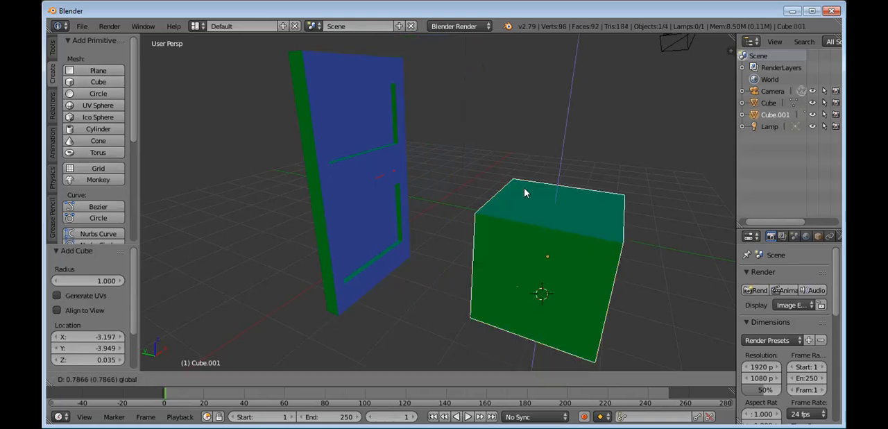
pyautogui.click(545, 222)
# Step: Scale the new cube by about 0.269 and constrain the resize to the Y axis only
pyautogui.press('s')
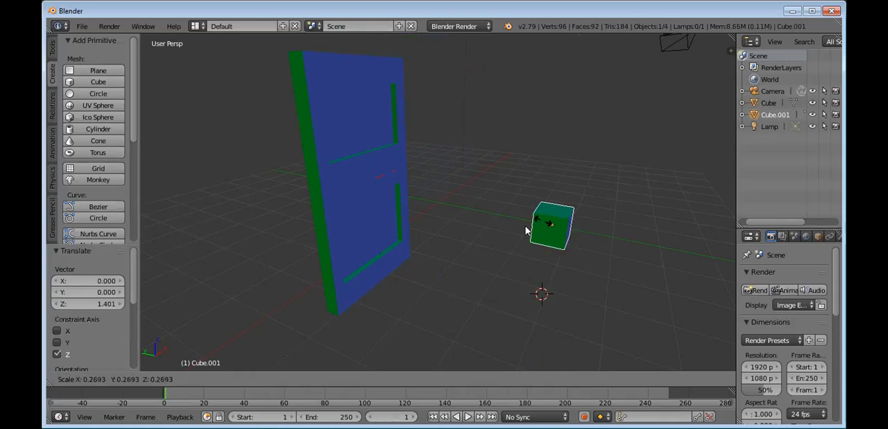
pyautogui.click(529, 230)
pyautogui.click(58, 342)
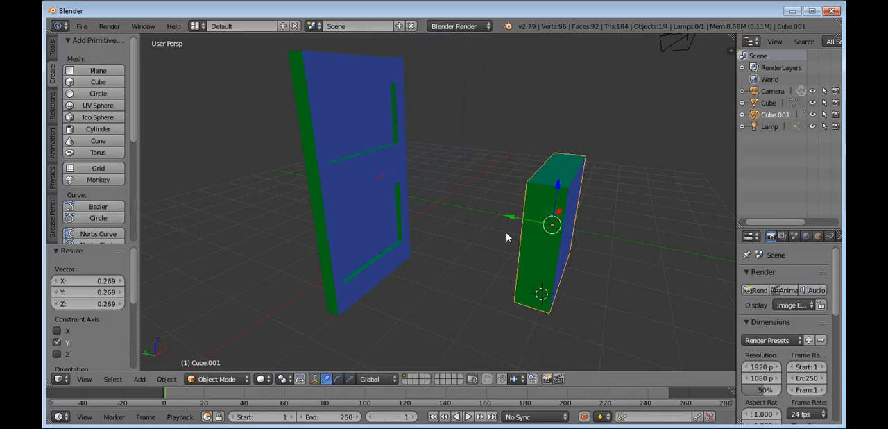
pyautogui.moveTo(507, 237); pyautogui.dragTo(527, 234, button='middle')
pyautogui.moveTo(384, 257); pyautogui.dragTo(381, 235, button='middle')
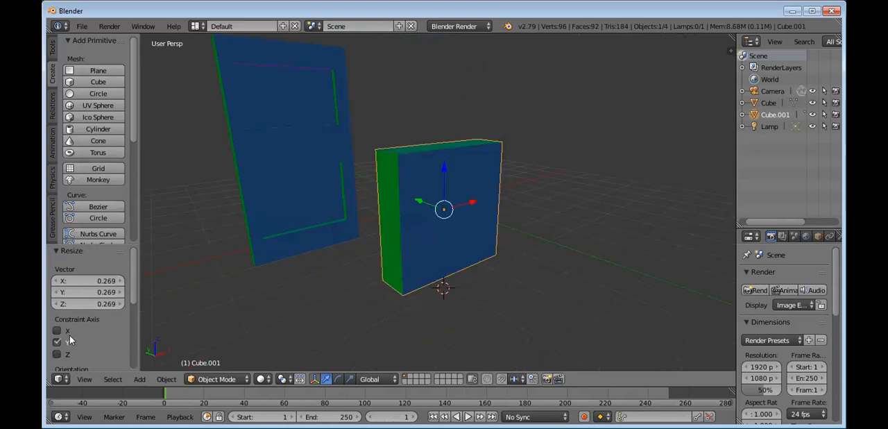
pyautogui.click(58, 354)
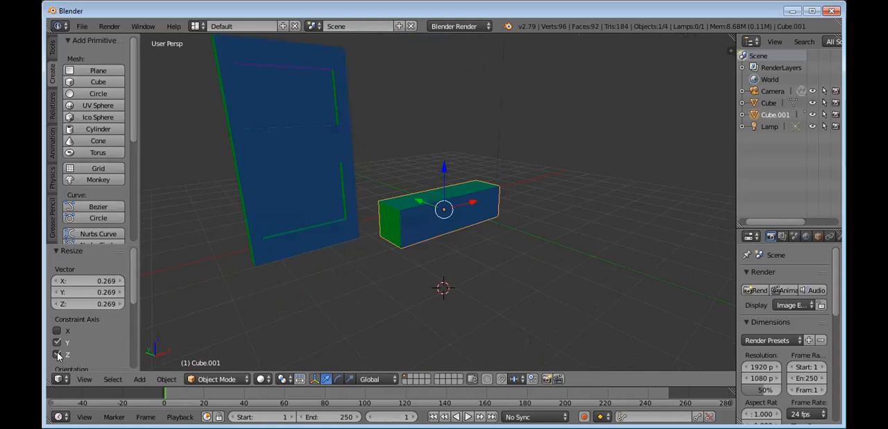
pyautogui.click(58, 355)
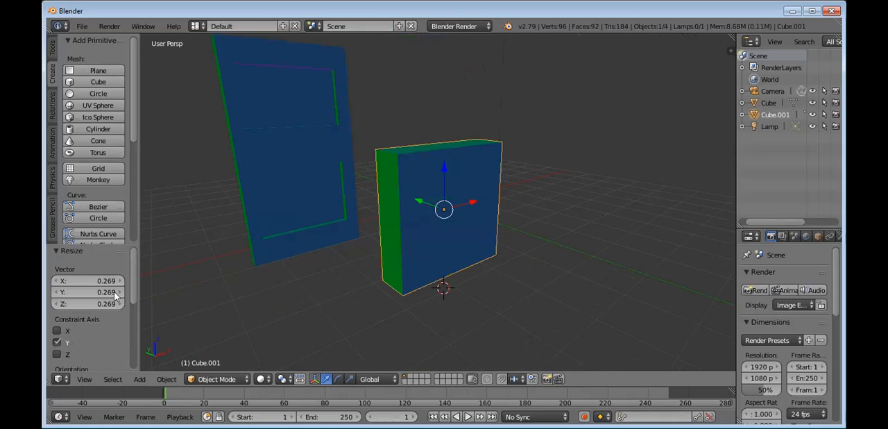
# Step: Set the cube's resize factors to X -0.781, Y 0.159 and Z 0.159, applied along all three axes to form a bar
pyautogui.moveTo(115, 294); pyautogui.dragTo(98, 294)
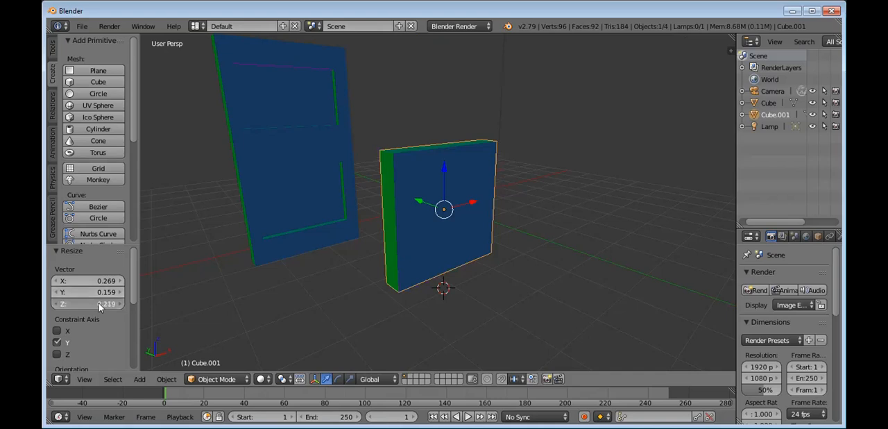
pyautogui.hotkey('ctrl', 'v')
pyautogui.hotkey('ctrl', 'v')
pyautogui.click(109, 283)
pyautogui.click(157, 310)
pyautogui.click(111, 285)
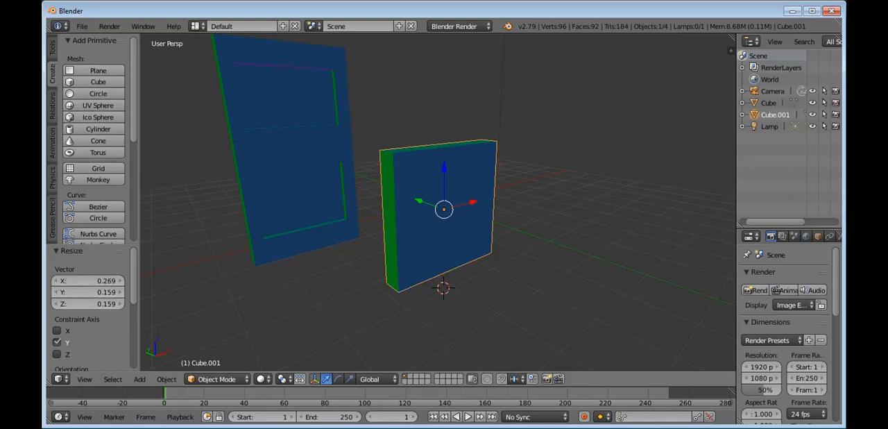
pyautogui.moveTo(111, 284); pyautogui.dragTo(100, 285)
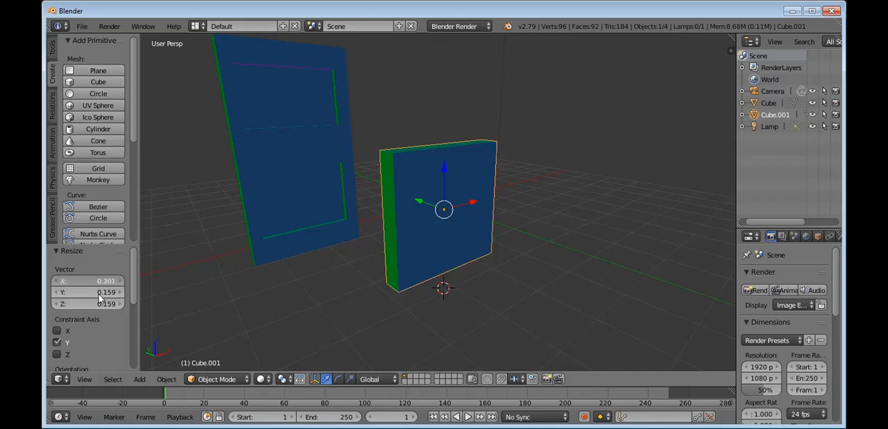
pyautogui.click(59, 331)
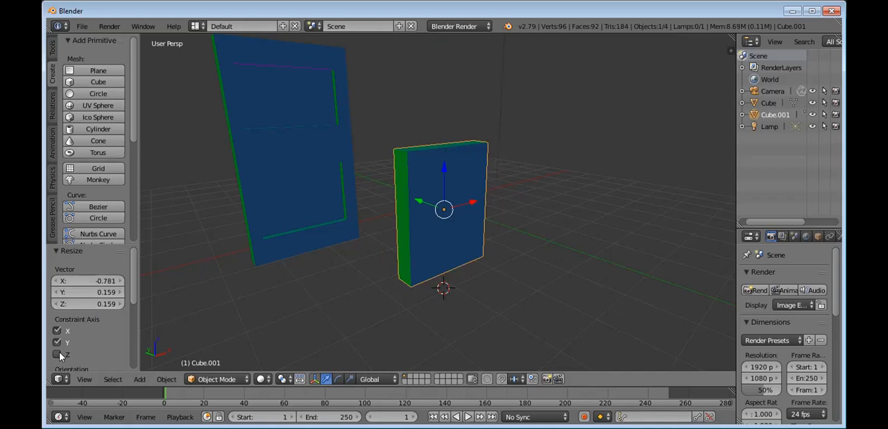
pyautogui.click(57, 354)
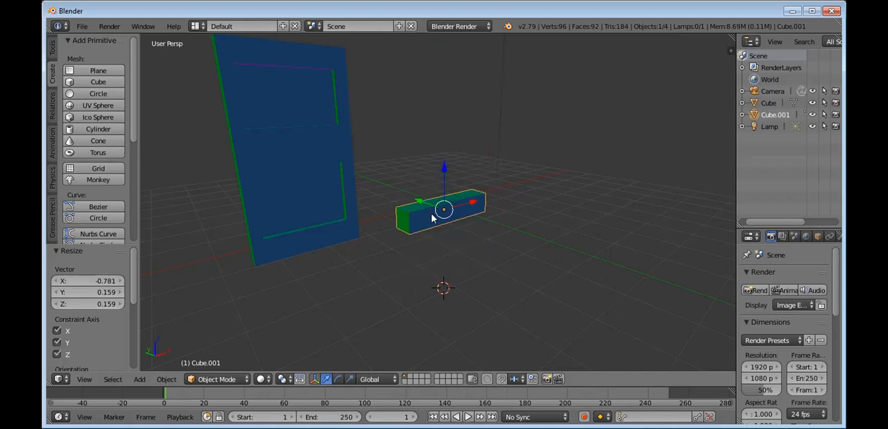
# Step: Move the bar towards the door by about -0.37 in X, 0.34 in Y and 0.05 in Z
pyautogui.press('g')
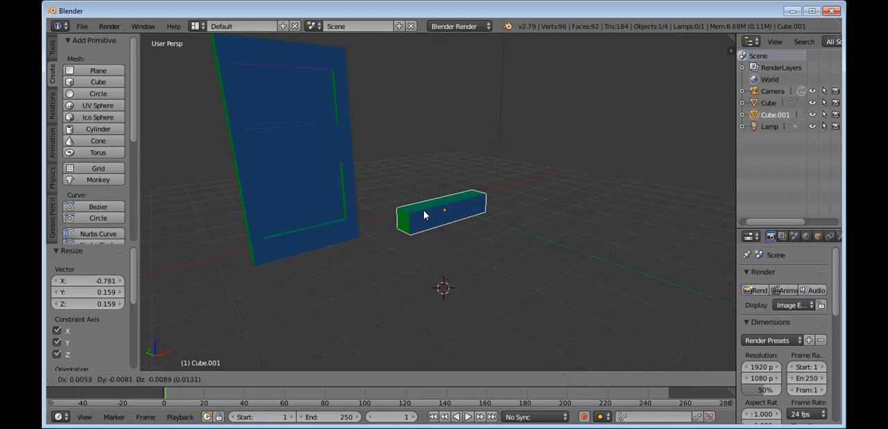
pyautogui.click(411, 213)
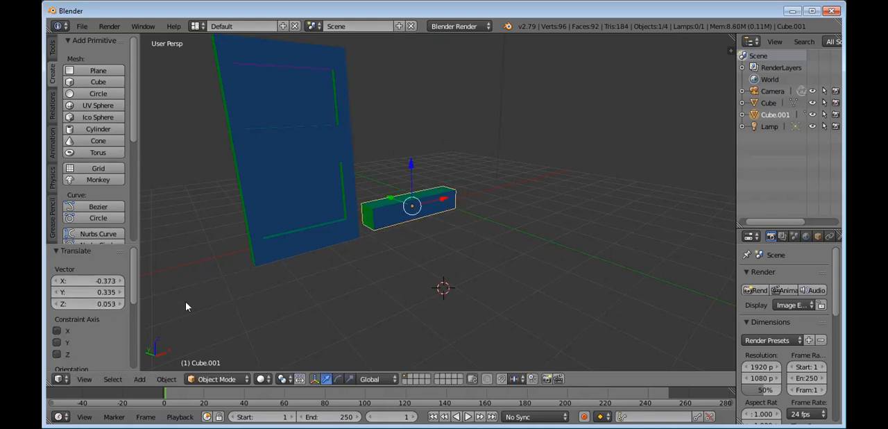
# Step: Apply the bar's last move along all three axes, and scale the bar down uniformly by about 0.618
pyautogui.click(57, 332)
pyautogui.click(57, 343)
pyautogui.click(57, 353)
pyautogui.press('s')
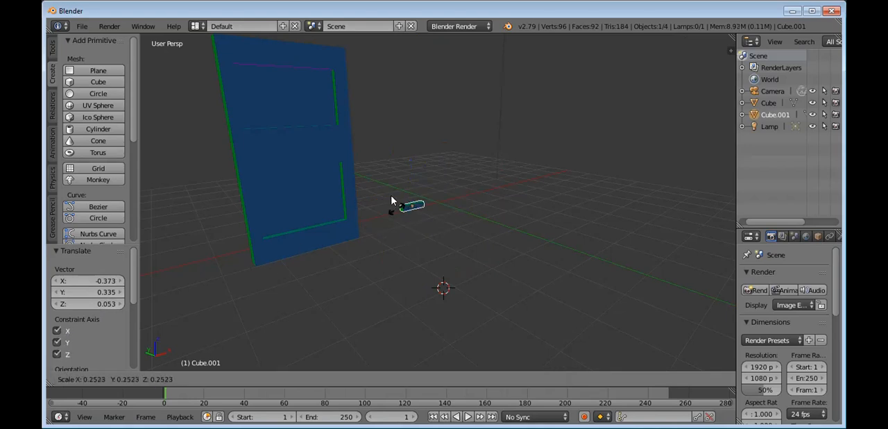
pyautogui.click(387, 208)
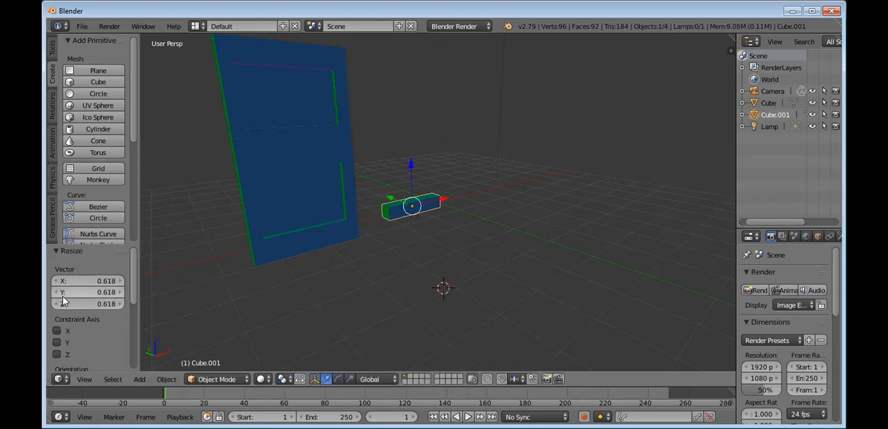
# Step: Set the bar's resize factors to X 0.118, Y 0.588 and Z 4.318 along all three axes to form an upright bar
pyautogui.click(57, 330)
pyautogui.click(57, 342)
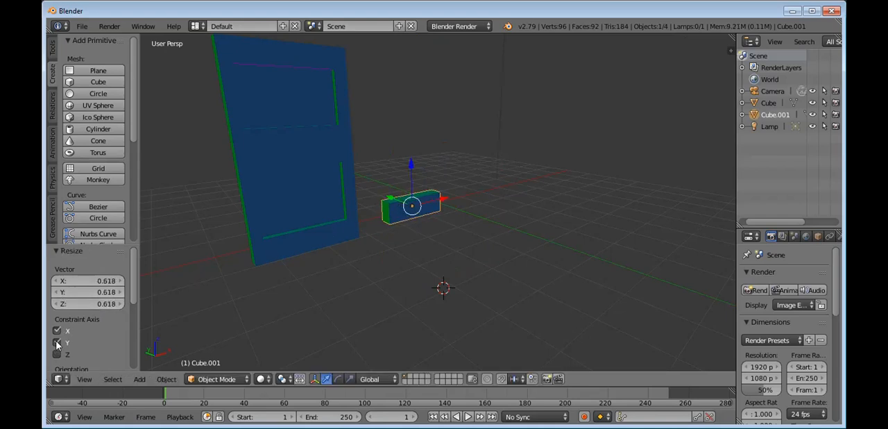
pyautogui.click(58, 353)
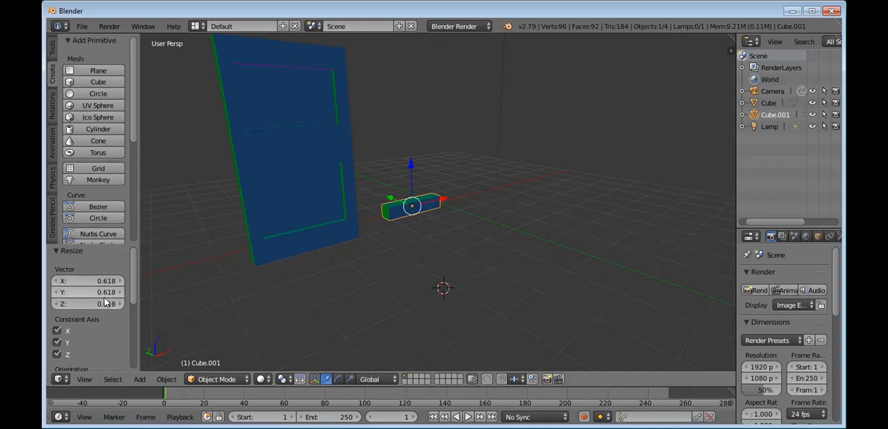
pyautogui.moveTo(88, 304)
pyautogui.mouseDown()
pyautogui.moveTo(62, 303)
pyautogui.moveTo(79, 303)
pyautogui.mouseUp()
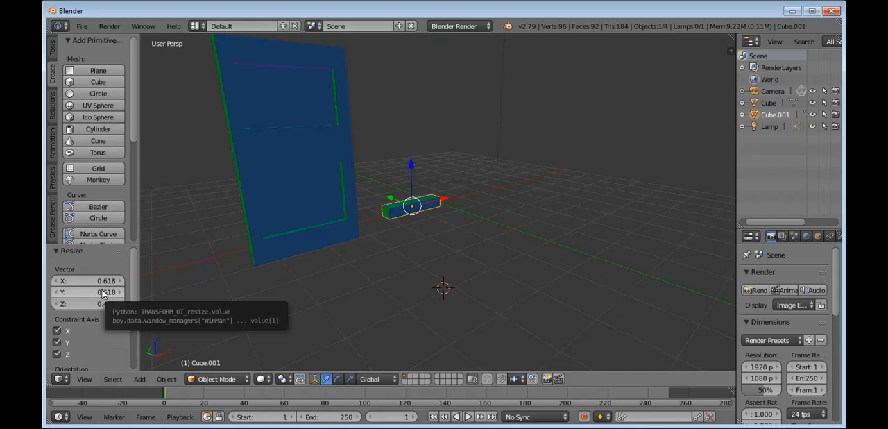
pyautogui.moveTo(88, 292); pyautogui.dragTo(142, 304)
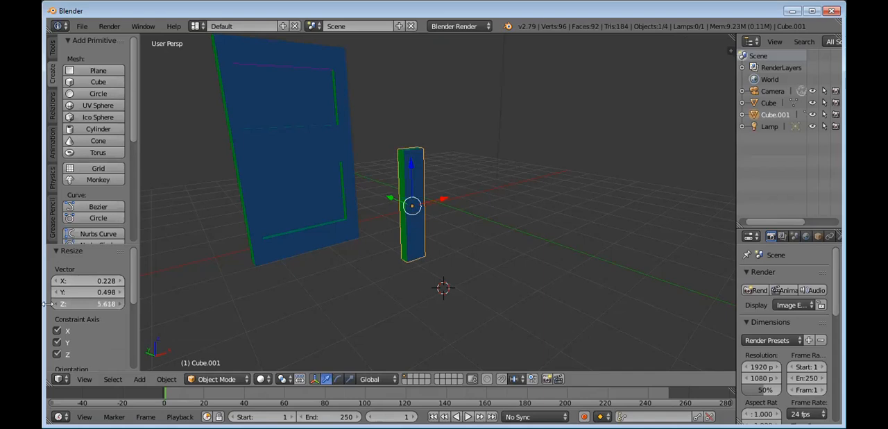
pyautogui.moveTo(47, 304); pyautogui.dragTo(48, 298)
pyautogui.moveTo(106, 304); pyautogui.dragTo(105, 284)
pyautogui.click(482, 229)
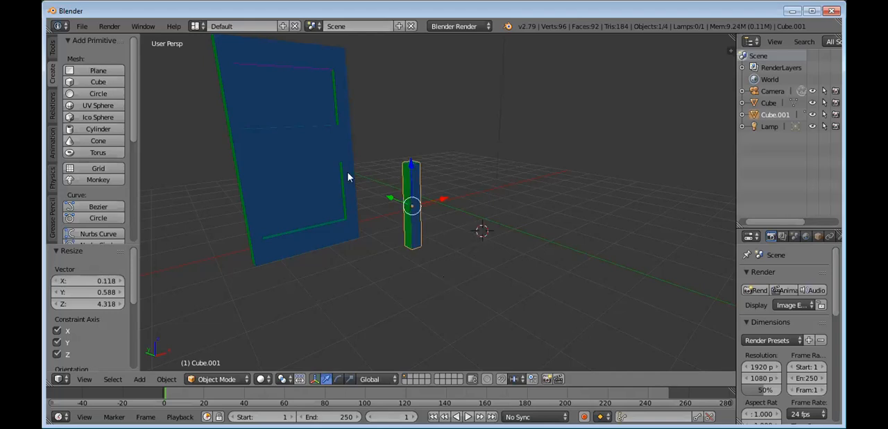
# Step: Move the upright bar towards the door by about -1.52 in X, 1.60 in Y and 0.80 in Z
pyautogui.press('g')
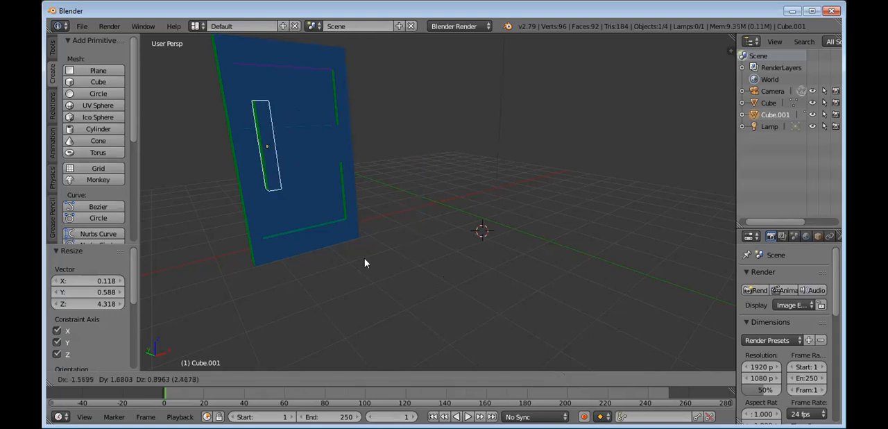
pyautogui.click(363, 271)
pyautogui.moveTo(411, 278); pyautogui.dragTo(441, 187, button='middle')
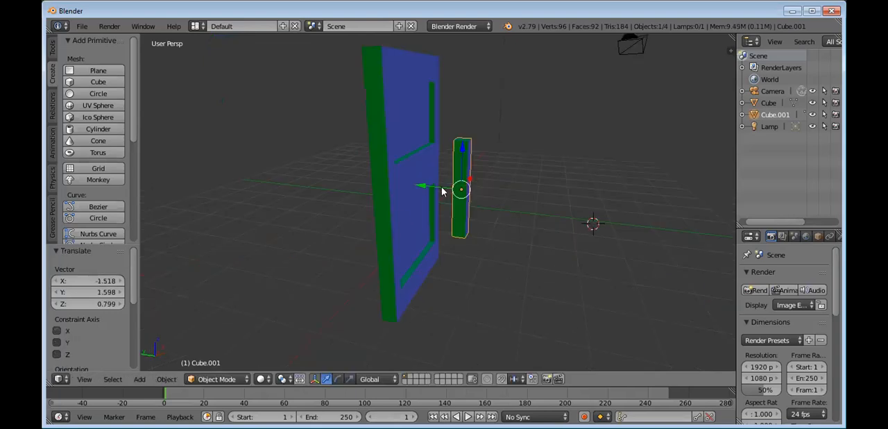
pyautogui.scroll(-2, 443, 195)
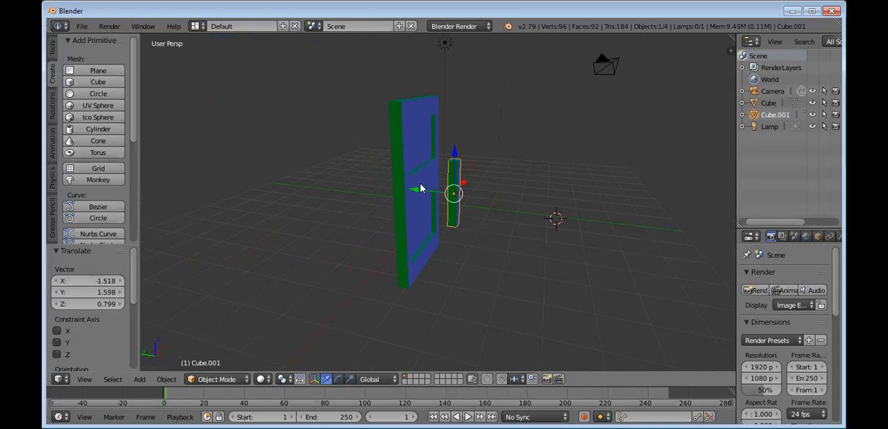
# Step: Nudge the door by about -0.10 in Y, and move the bar towards it by about -0.10 in X and 0.29 in Y
pyautogui.rightClick(437, 193)
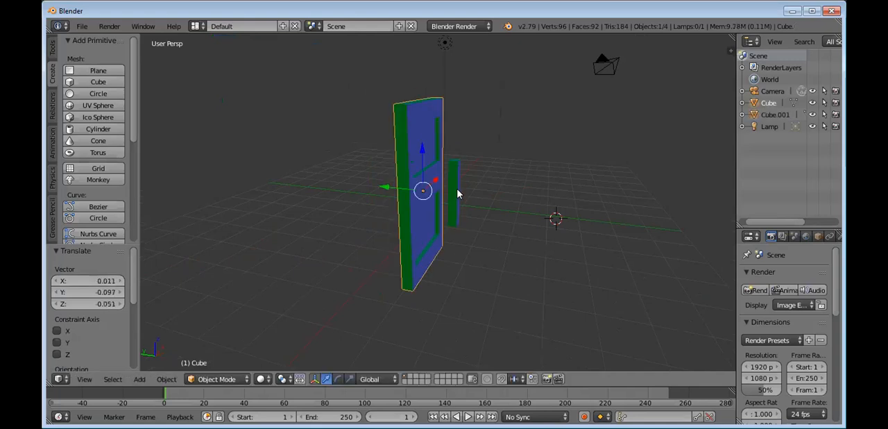
pyautogui.rightClick(450, 192)
pyautogui.moveTo(436, 192); pyautogui.dragTo(427, 192, button='right')
pyautogui.click(449, 191)
pyautogui.rightClick(451, 191)
# Step: Switch the bar to Edit Mode and scale its whole mesh by about -0.63
pyautogui.moveTo(460, 241); pyautogui.dragTo(400, 242, button='middle')
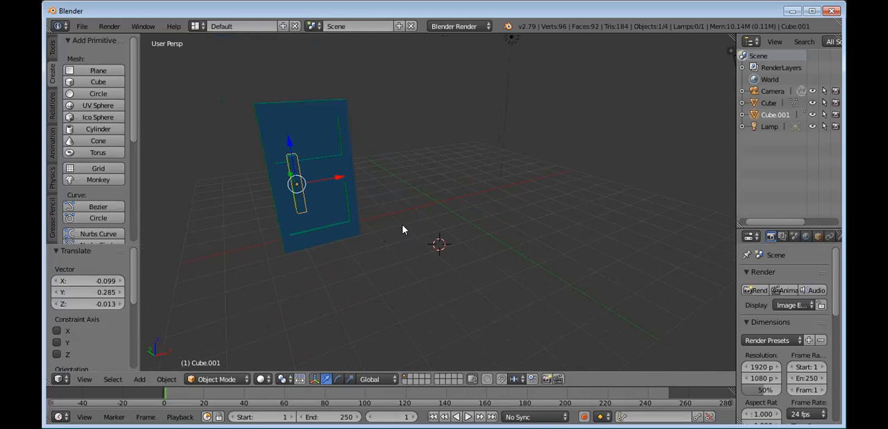
pyautogui.click(211, 382)
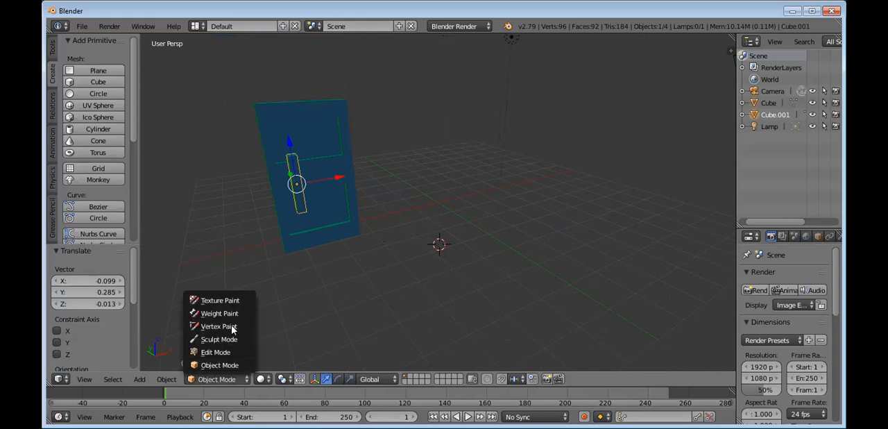
pyautogui.press('Tab')
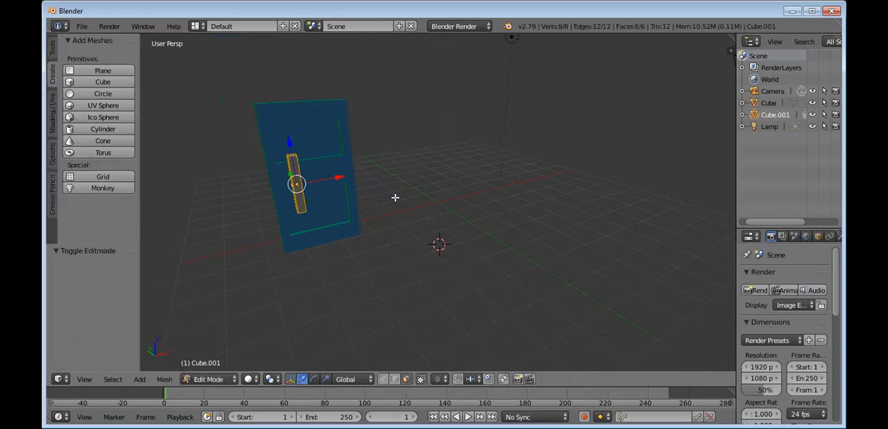
pyautogui.scroll(4, 384, 200)
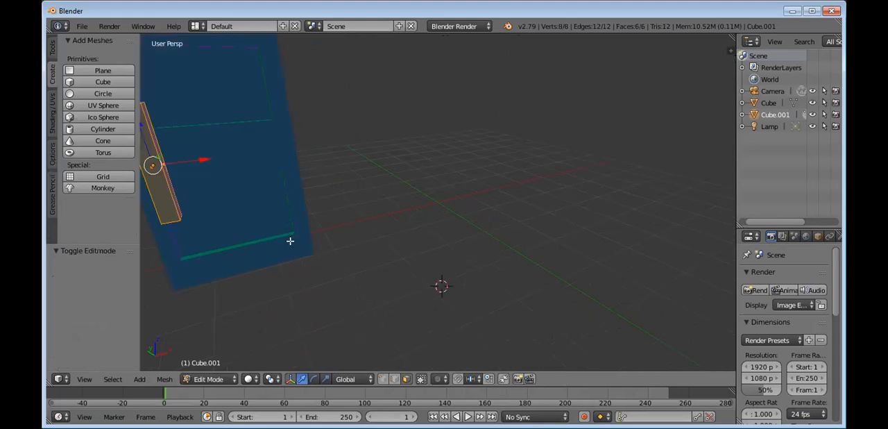
pyautogui.keyDown('shift'); pyautogui.moveTo(415, 225); pyautogui.dragTo(496, 280, button='middle'); pyautogui.keyUp('shift')
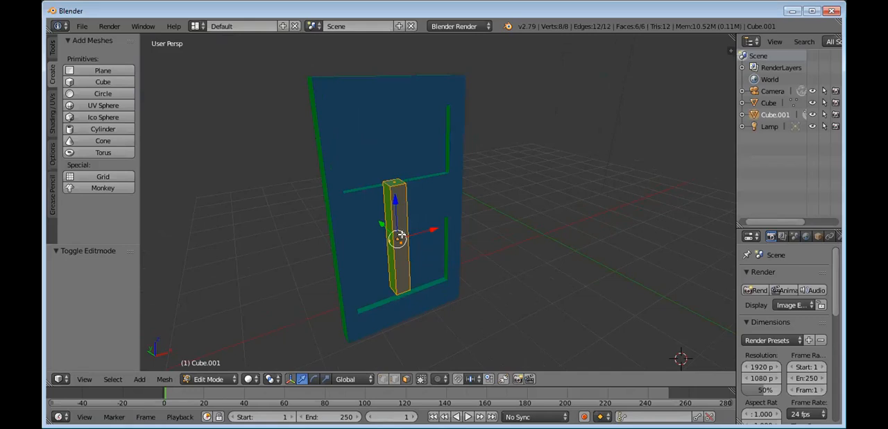
pyautogui.press('s')
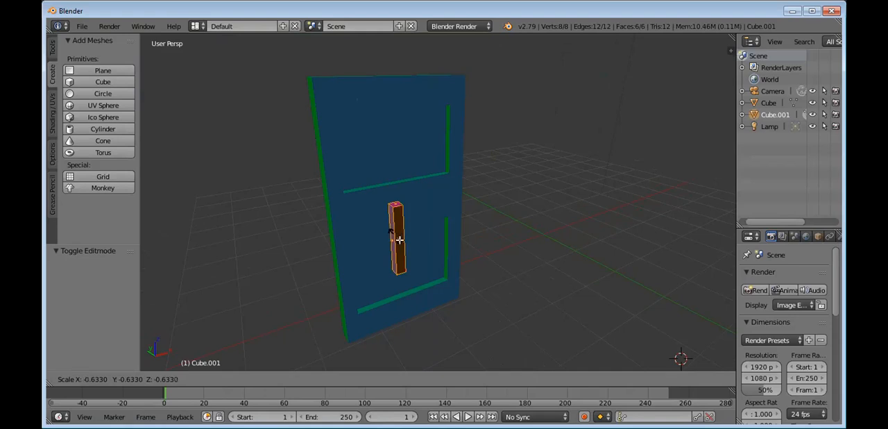
pyautogui.click(401, 241)
# Step: Try to enlarge only the bar's front face by a factor of about 2.96, and undo the scaling
pyautogui.rightClick(399, 242)
pyautogui.press('g')
pyautogui.rightClick(391, 244)
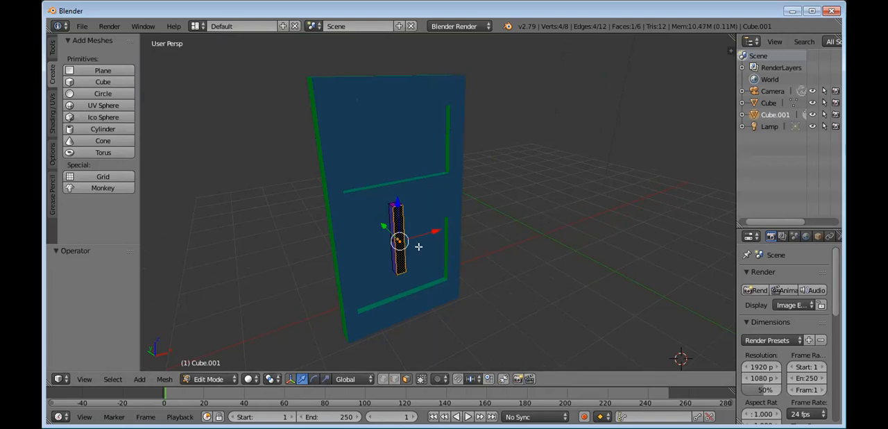
pyautogui.press('s')
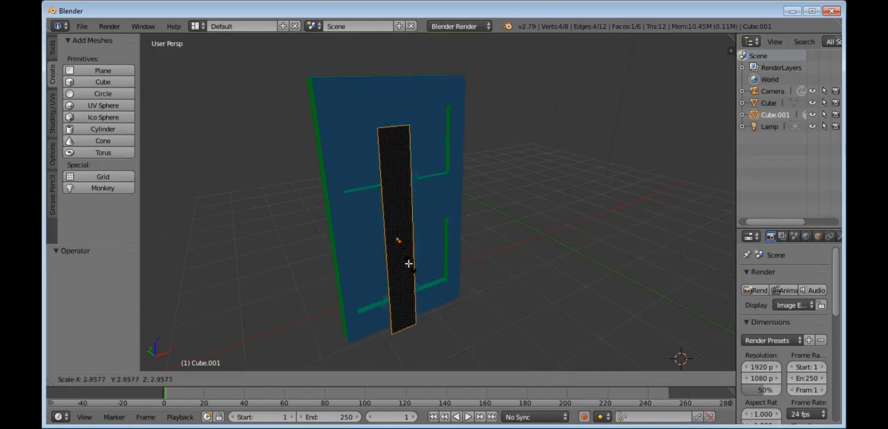
pyautogui.click(414, 263)
pyautogui.hotkey('ctrl', 'z')
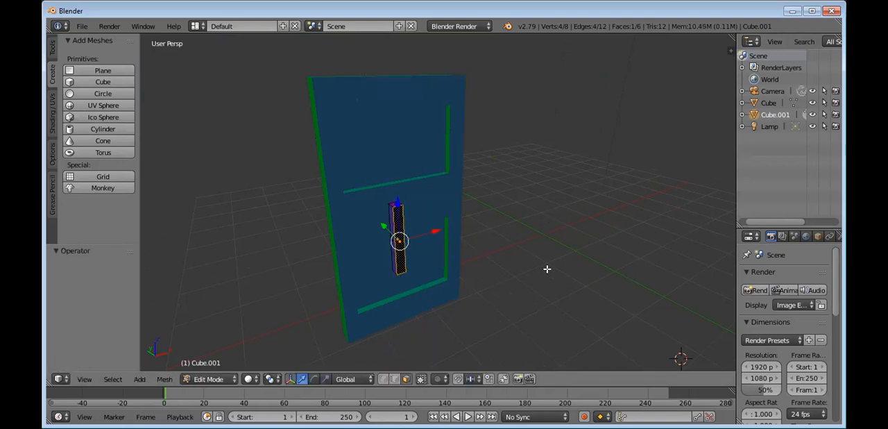
pyautogui.click(605, 238)
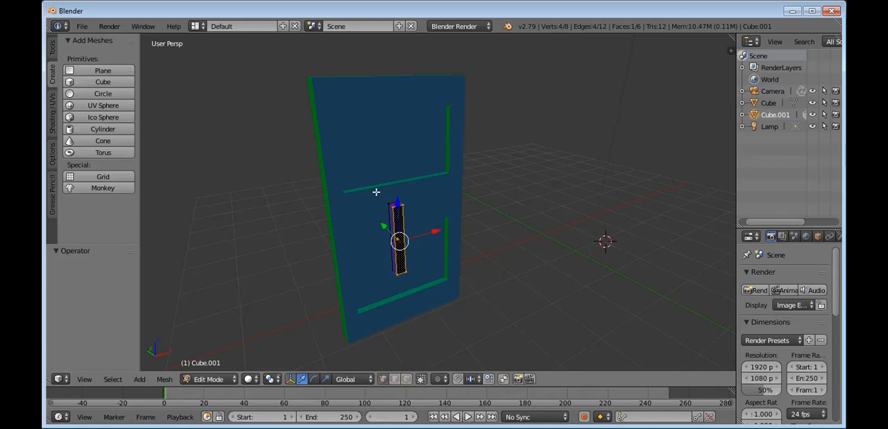
# Step: Return to Object Mode and move the bar towards the door's side edge by about -0.46 in X, 0.37 in Y and 0.18 in Z
pyautogui.click(769, 104)
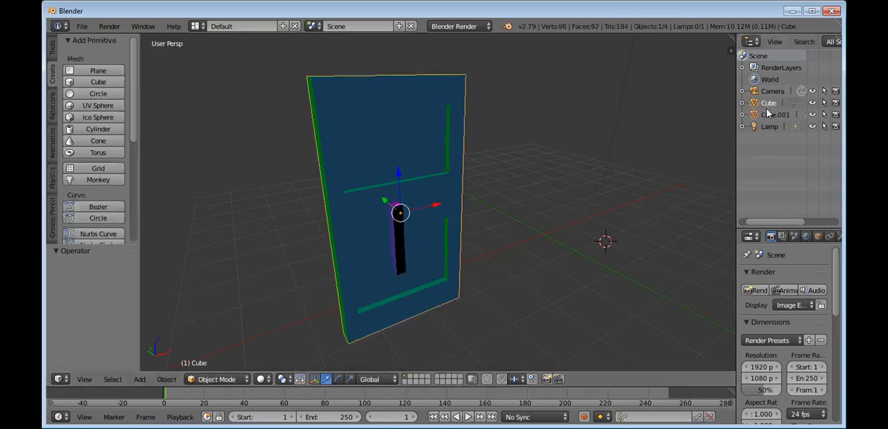
pyautogui.rightClick(396, 238)
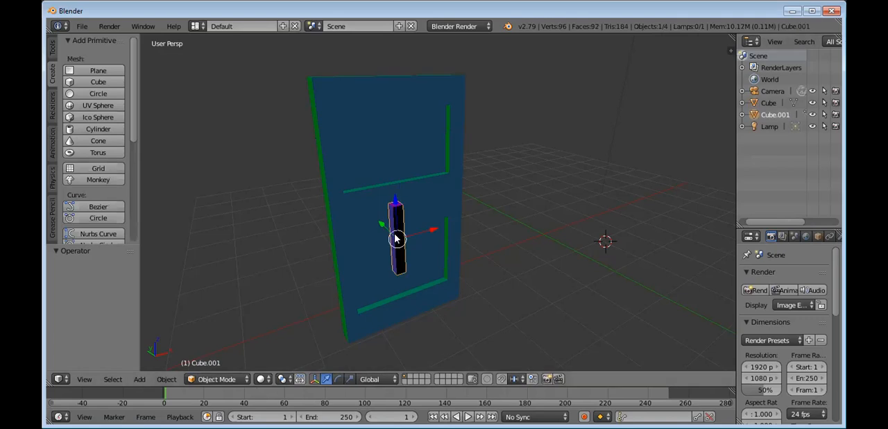
pyautogui.press('g')
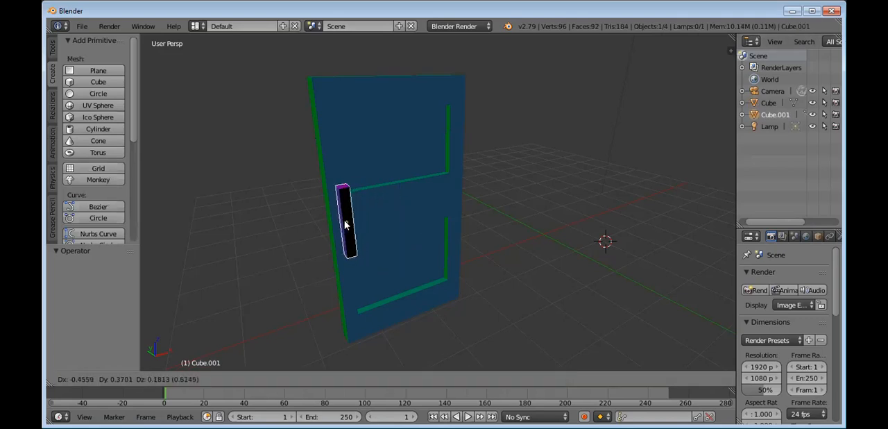
pyautogui.click(345, 225)
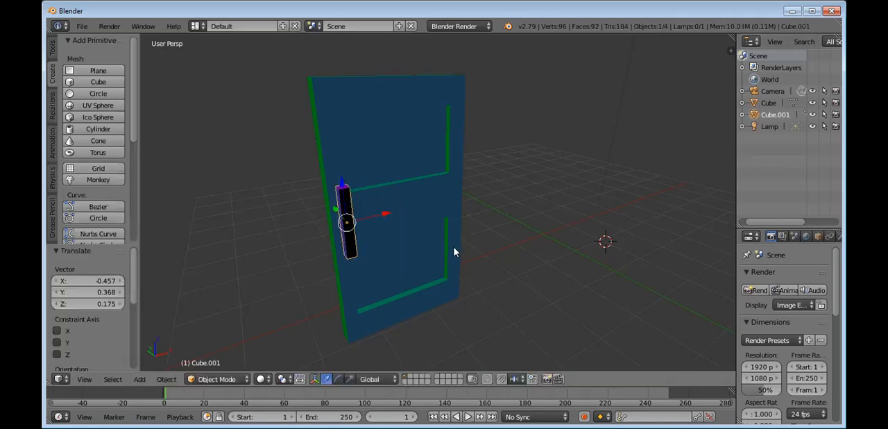
# Step: Move the bar closer to the door by about -0.35 in X, 0.61 in Y and 0.14 in Z
pyautogui.moveTo(446, 263); pyautogui.dragTo(481, 257, button='middle')
pyautogui.moveTo(489, 210); pyautogui.dragTo(471, 203, button='right')
pyautogui.click(475, 205)
pyautogui.rightClick(519, 210)
pyautogui.moveTo(520, 213); pyautogui.dragTo(459, 208, button='right')
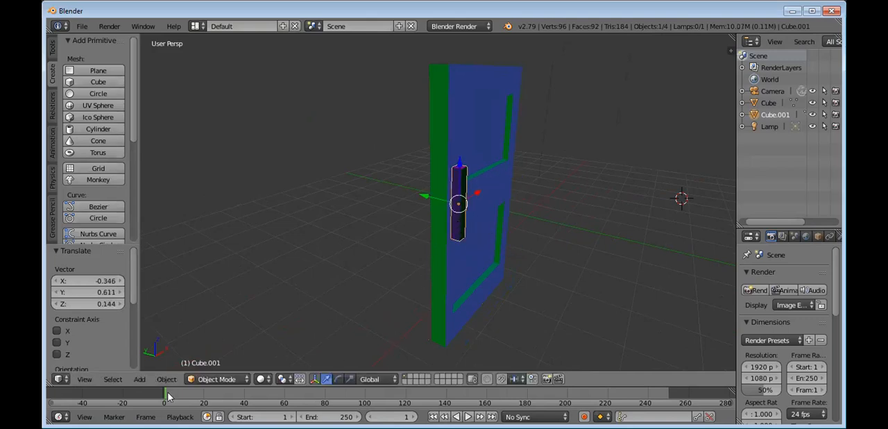
# Step: Shift the door by about -0.25 in X and 0.09 in Y, and move it back by about 0.26 in X and -0.07 in Y
pyautogui.click(84, 379)
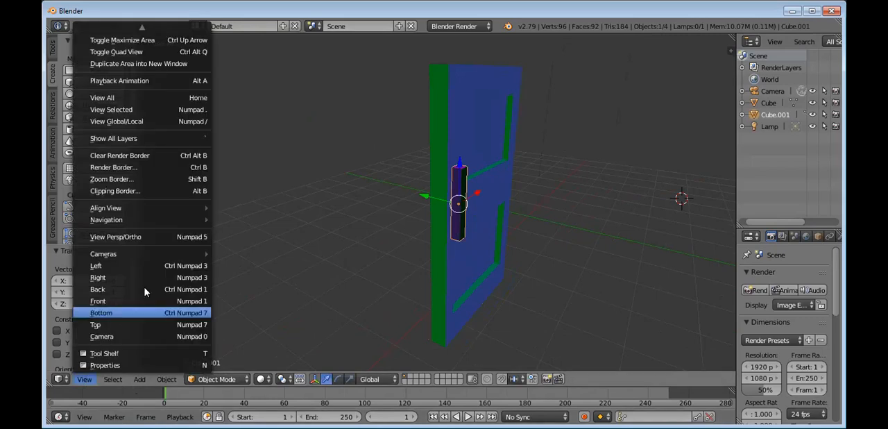
pyautogui.click(141, 324)
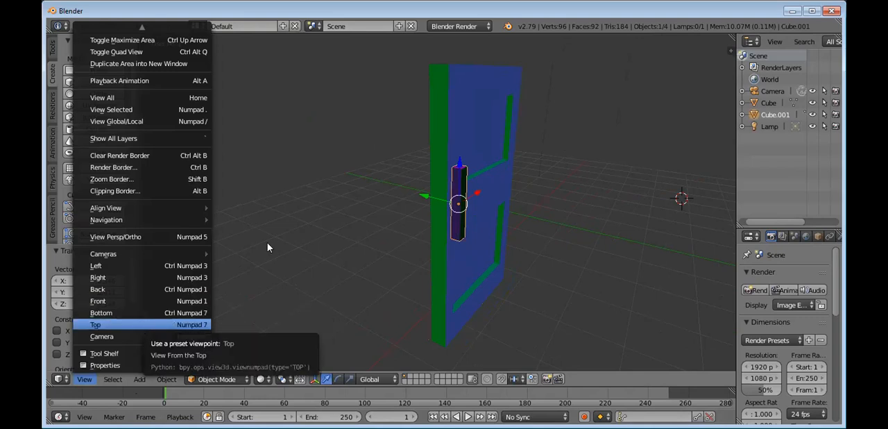
pyautogui.moveTo(309, 261); pyautogui.dragTo(284, 298, button='middle')
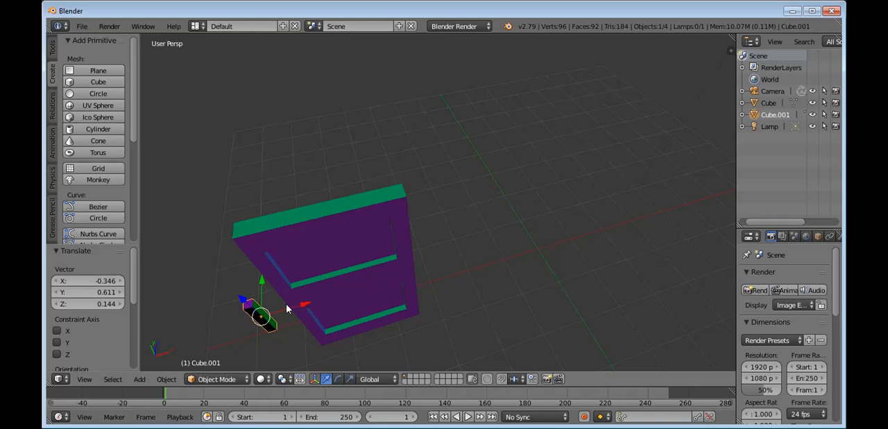
pyautogui.moveTo(286, 308); pyautogui.dragTo(264, 322, button='right')
pyautogui.rightClick(266, 320)
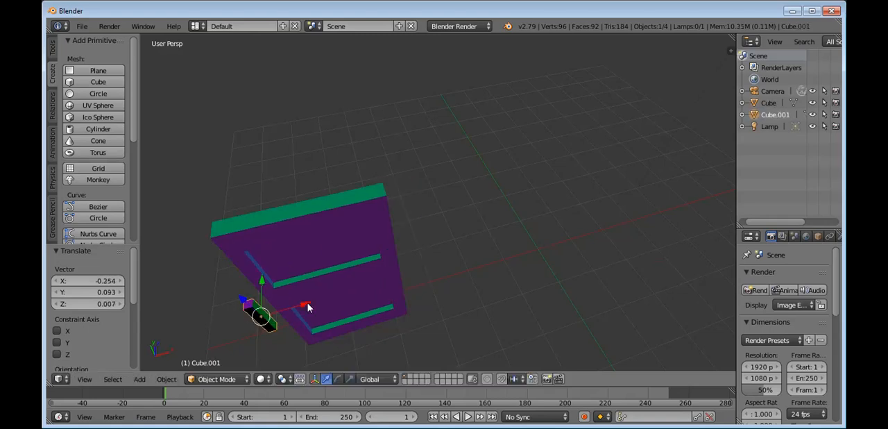
pyautogui.rightClick(310, 308)
pyautogui.moveTo(276, 310); pyautogui.dragTo(295, 310, button='right')
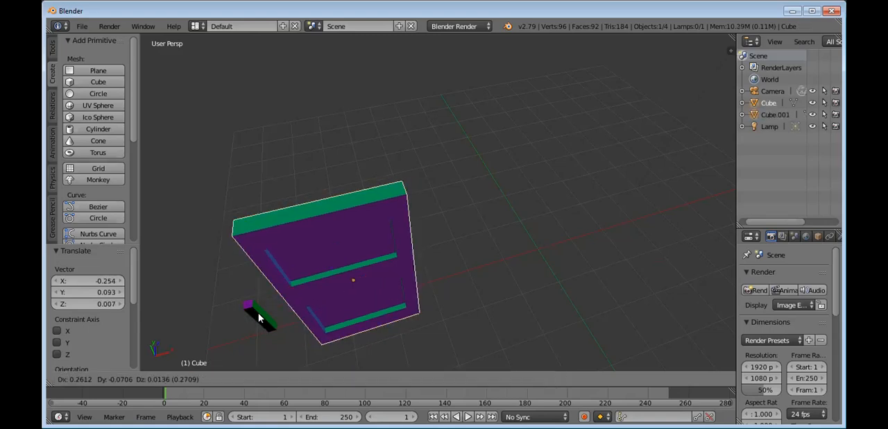
# Step: Move the bar onto the door by about 0.51 in X, -0.06 in Y and 0.09 in Z
pyautogui.rightClick(259, 315)
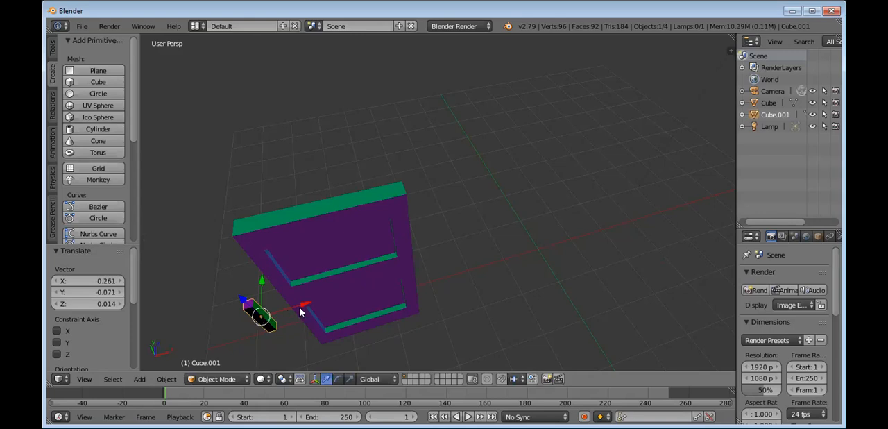
pyautogui.moveTo(256, 316); pyautogui.dragTo(296, 307, button='right')
pyautogui.click(296, 307)
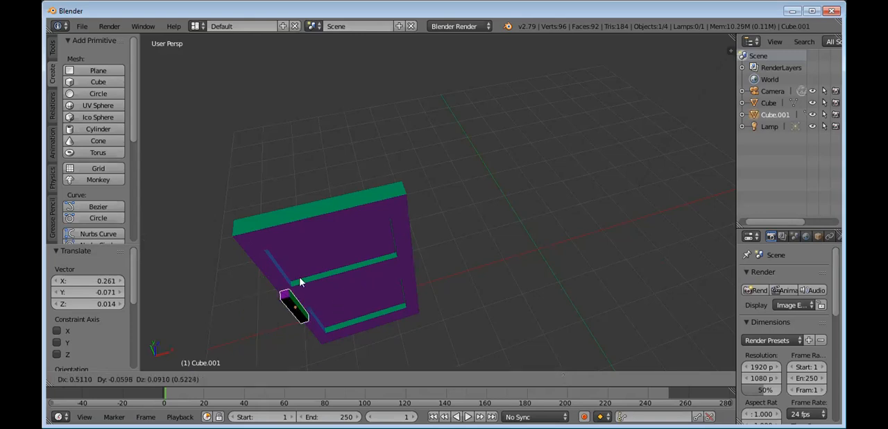
# Step: Reposition the door and place the bar against its front face, moving the bar by about -0.14 in X, 0.14 in Y and -0.24 in Z
pyautogui.moveTo(296, 270); pyautogui.dragTo(298, 311, button='right')
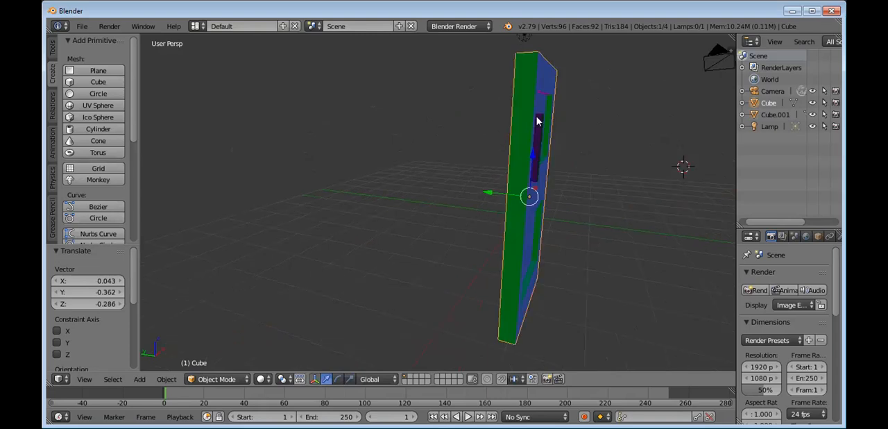
pyautogui.moveTo(537, 150); pyautogui.dragTo(521, 227, button='right')
pyautogui.rightClick(535, 145)
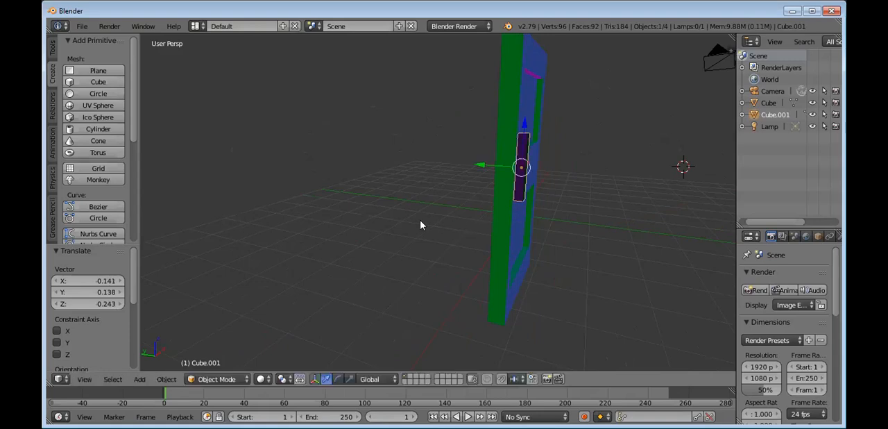
# Step: Nudge the door by about -0.02, 0.02, 0.02 and by about -0.015, 0.067, 0.019 in X, Y and Z relative to the handle bar
pyautogui.moveTo(420, 225); pyautogui.dragTo(358, 188, button='middle')
pyautogui.rightClick(356, 186)
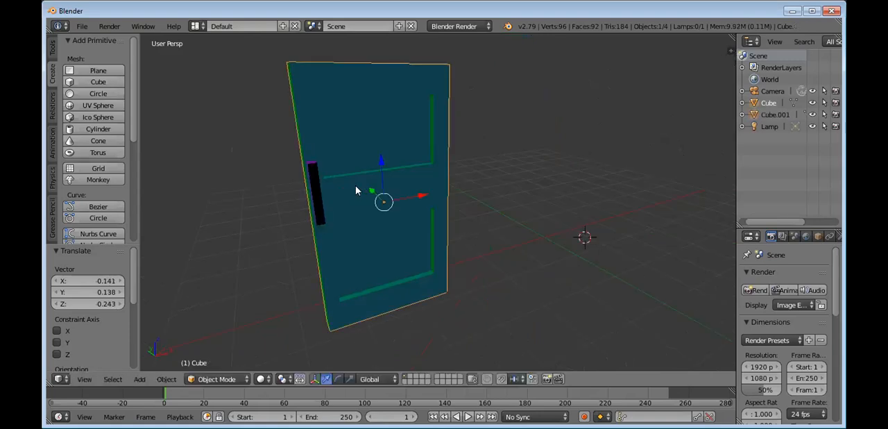
pyautogui.press('g')
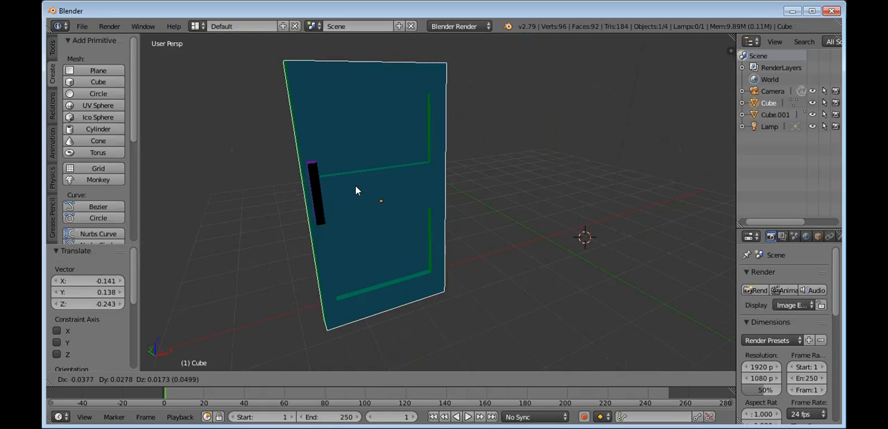
pyautogui.click(362, 201)
pyautogui.moveTo(502, 205); pyautogui.dragTo(535, 186, button='middle')
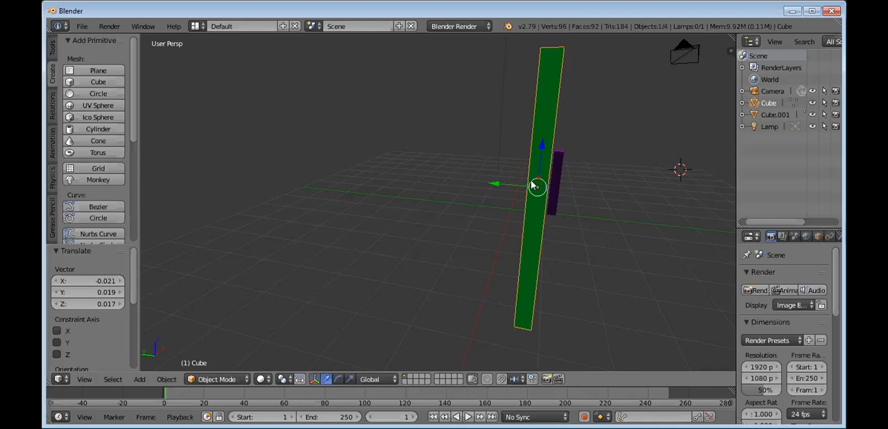
pyautogui.press('g')
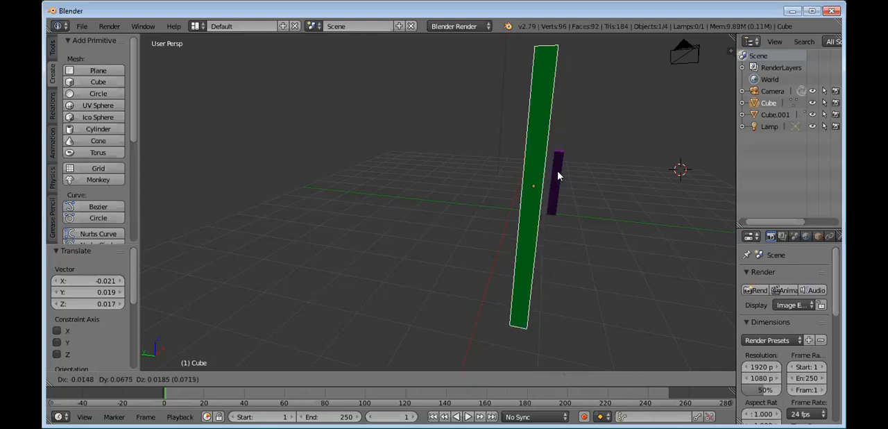
pyautogui.click(559, 177)
# Step: Check the handle bar's fit against the door from several angles and scale the bar uniformly to about 0.88
pyautogui.rightClick(560, 177)
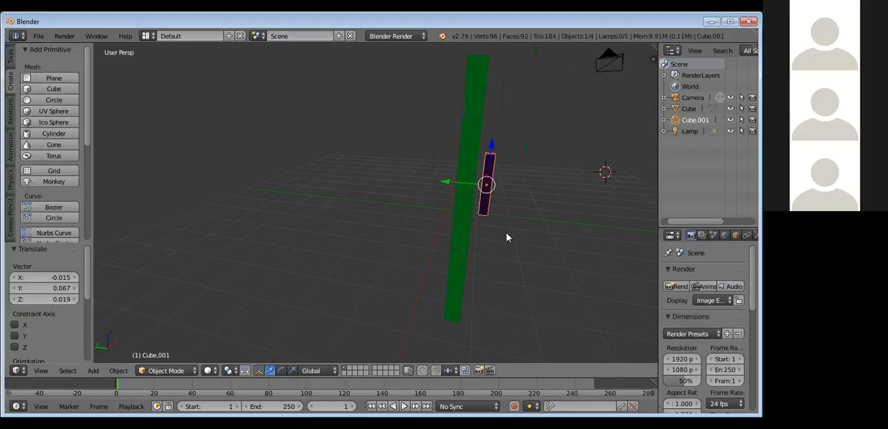
pyautogui.moveTo(456, 236); pyautogui.dragTo(452, 234, button='middle')
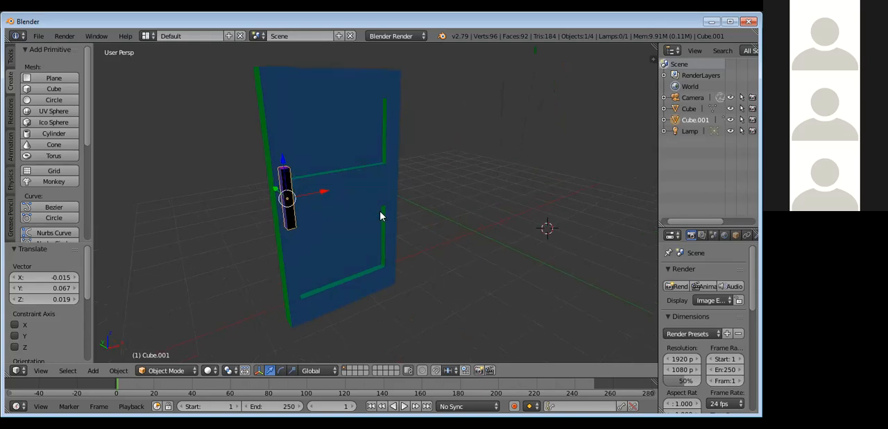
pyautogui.moveTo(391, 216); pyautogui.dragTo(430, 221, button='middle')
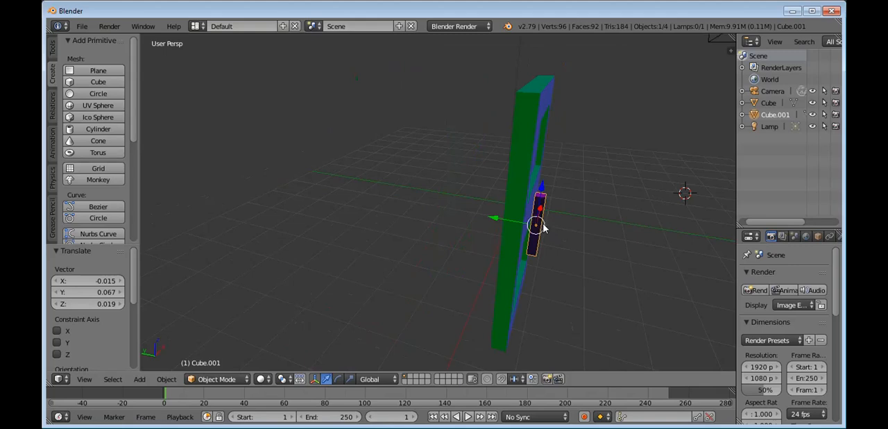
pyautogui.moveTo(557, 240); pyautogui.dragTo(515, 234, button='middle')
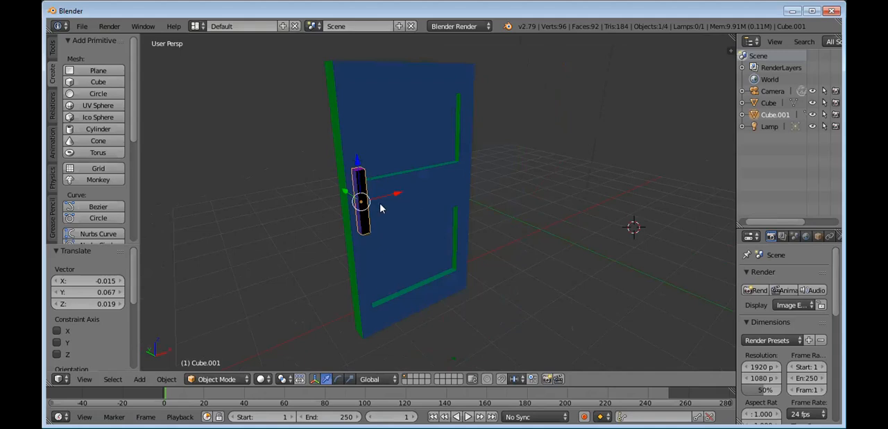
pyautogui.press('s')
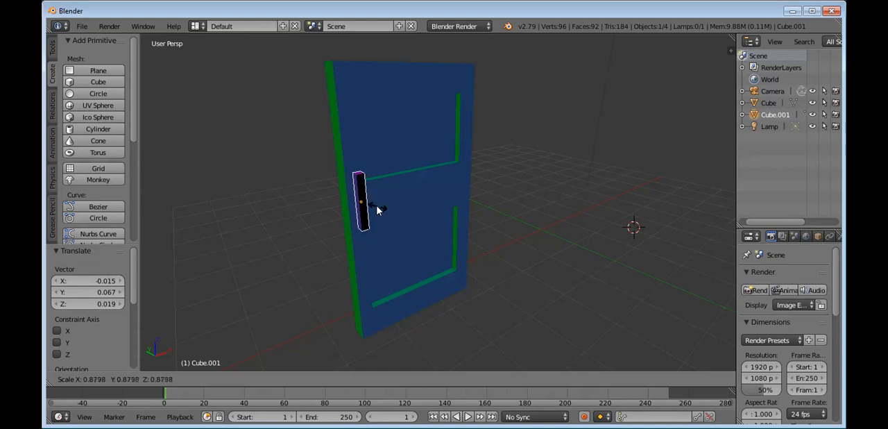
pyautogui.click(378, 209)
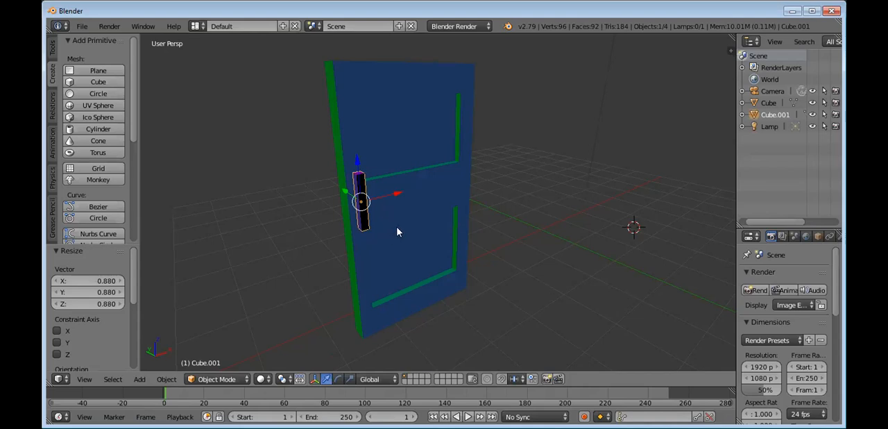
# Step: Duplicate the handle bar about 0.26 in X and -0.20 in Y away, and scale the copy to 0.978 × 1.048 × 0.148
pyautogui.hotkey('shift', 'd')
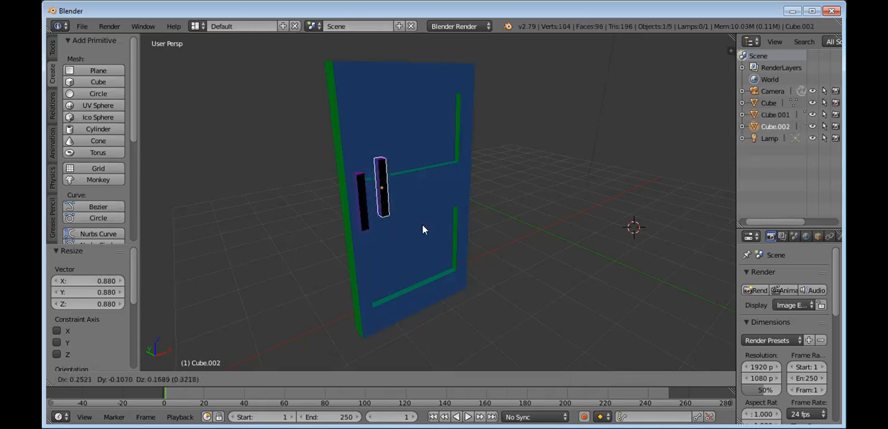
pyautogui.click(422, 233)
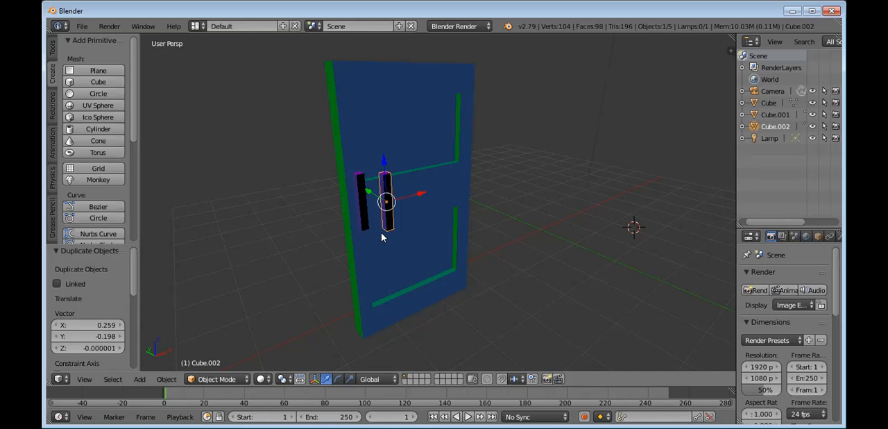
pyautogui.press('s')
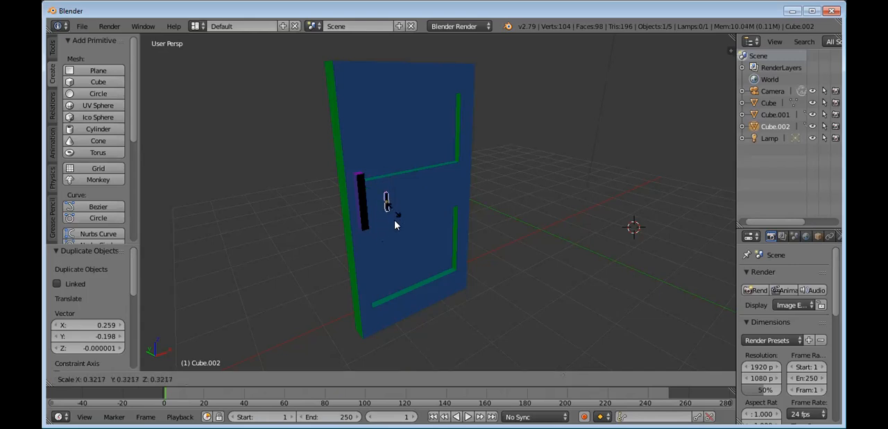
pyautogui.click(402, 238)
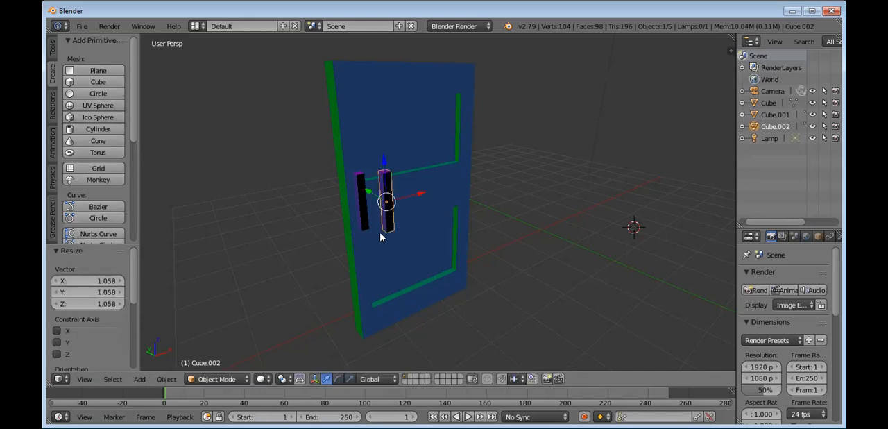
pyautogui.click(104, 305)
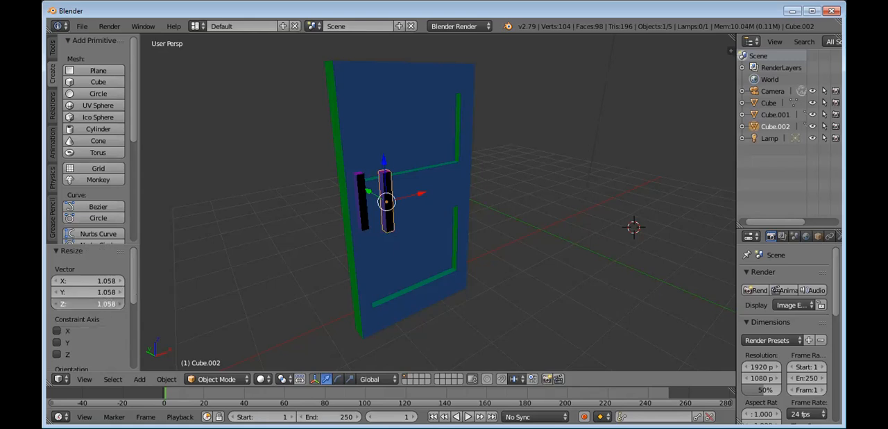
pyautogui.write('0.658')
pyautogui.press('Return')
pyautogui.moveTo(104, 304); pyautogui.dragTo(67, 303)
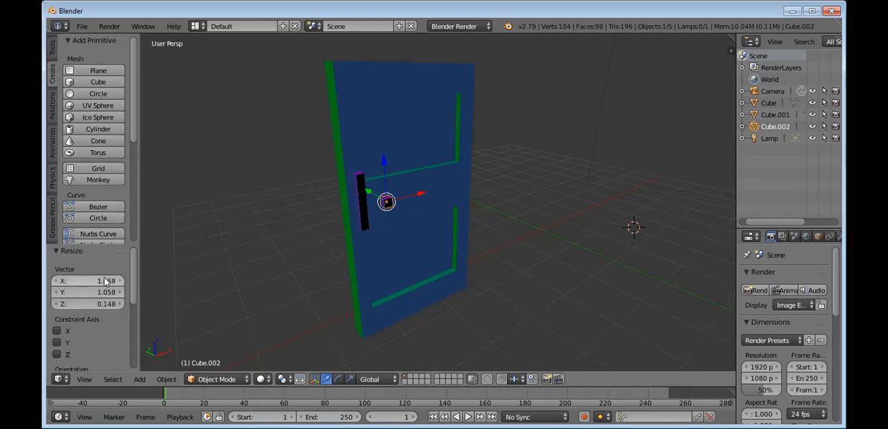
pyautogui.moveTo(104, 279); pyautogui.dragTo(114, 289)
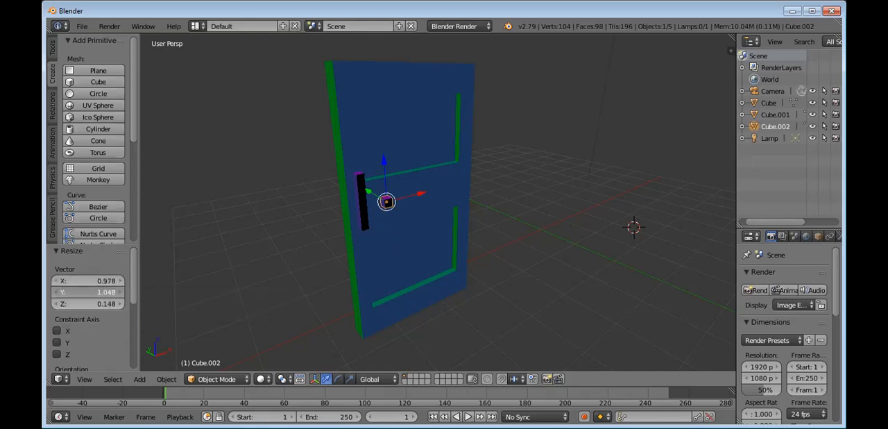
# Step: Move the small block to the bar's lower end by about -0.29 in X, 0.11 in Y and -0.21 in Z
pyautogui.moveTo(407, 198); pyautogui.dragTo(363, 220, button='right')
pyautogui.hotkey('ctrl', 'z')
pyautogui.moveTo(401, 231); pyautogui.dragTo(470, 229, button='middle')
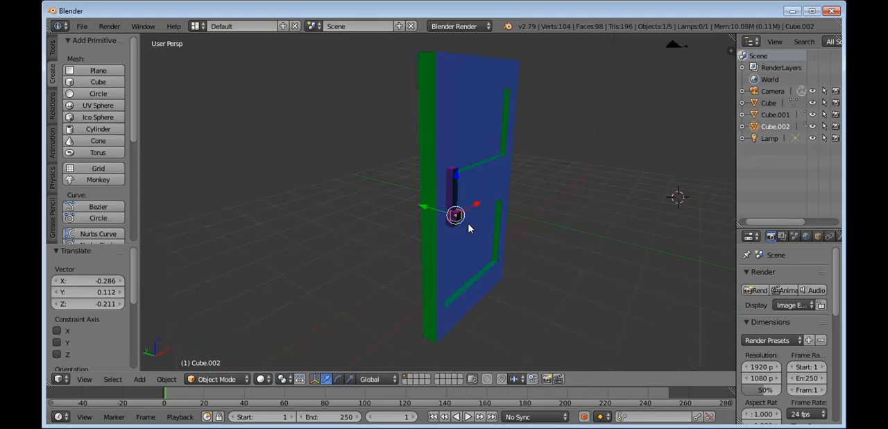
pyautogui.moveTo(544, 198); pyautogui.dragTo(557, 192, button='middle')
pyautogui.moveTo(546, 192); pyautogui.dragTo(602, 195, button='right')
pyautogui.hotkey('ctrl', 'z')
pyautogui.hotkey('ctrl', 'z')
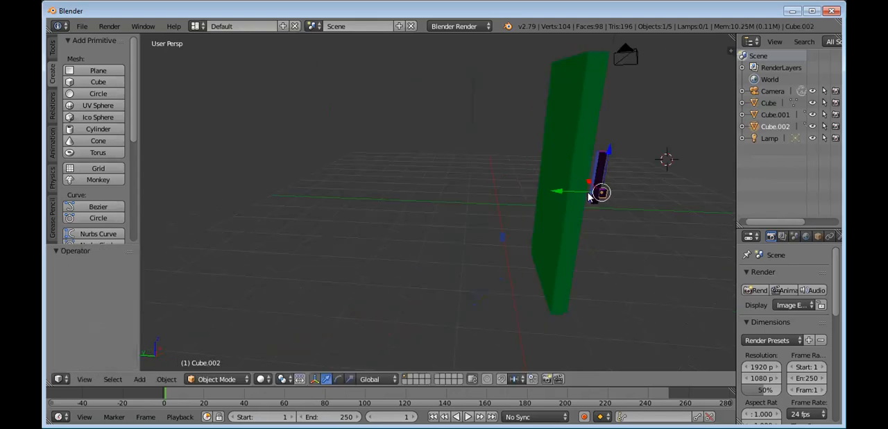
# Step: Move the small block between the bar and the door by about -0.025 in X and 0.214 in Y
pyautogui.rightClick(577, 190)
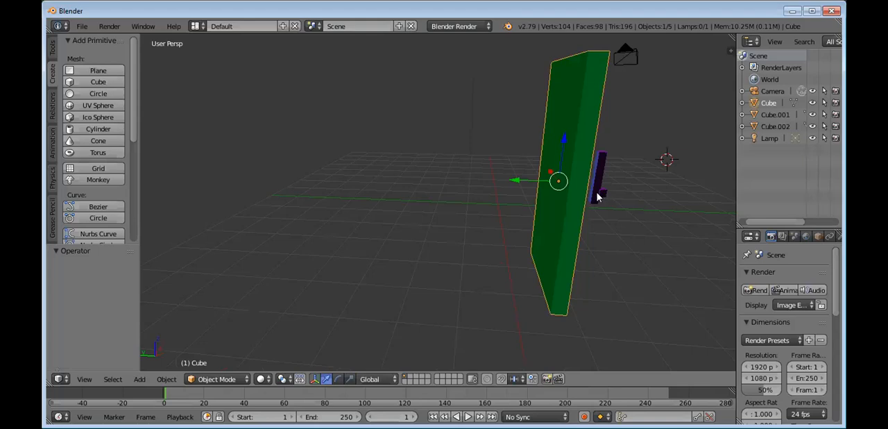
pyautogui.rightClick(601, 194)
pyautogui.moveTo(593, 195); pyautogui.dragTo(590, 194, button='right')
pyautogui.moveTo(593, 230); pyautogui.dragTo(579, 228, button='middle')
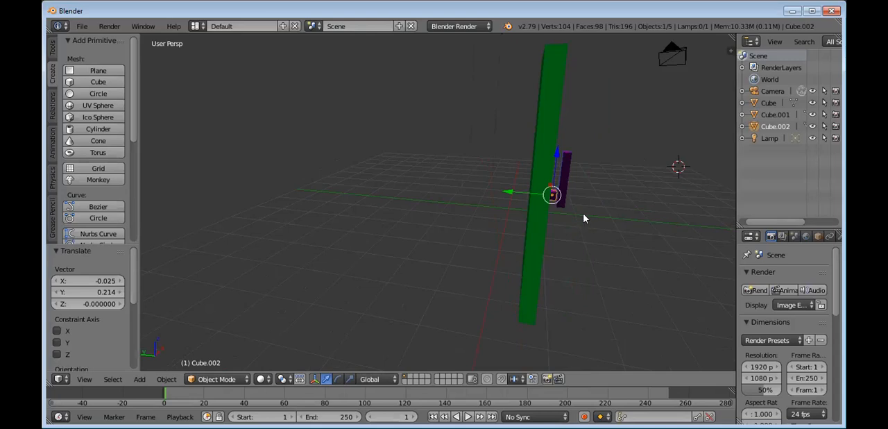
# Step: Move the handle bar against the small block by about 0.025 in Y and 0.015 in Z
pyautogui.rightClick(566, 178)
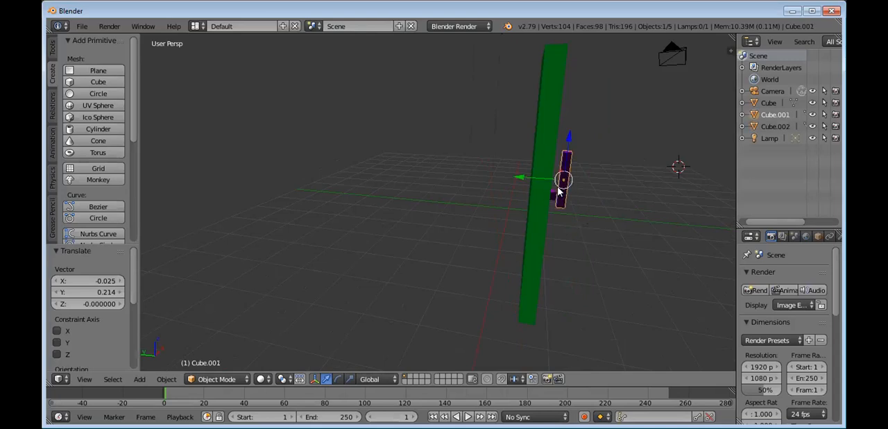
pyautogui.press('g')
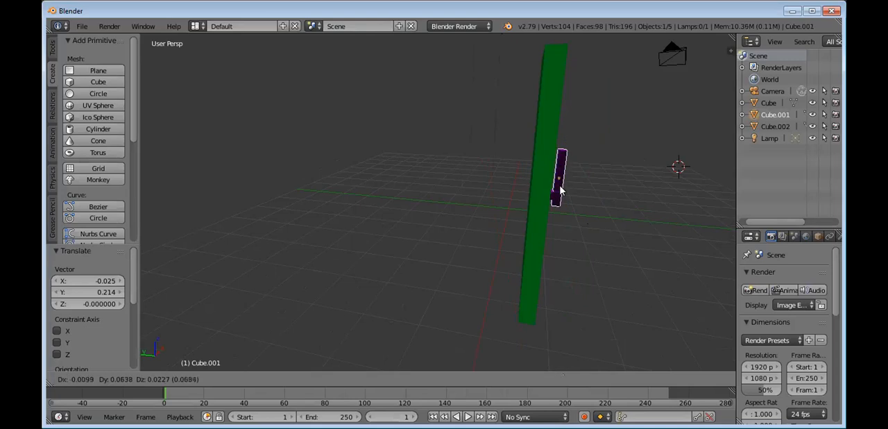
pyautogui.click(558, 196)
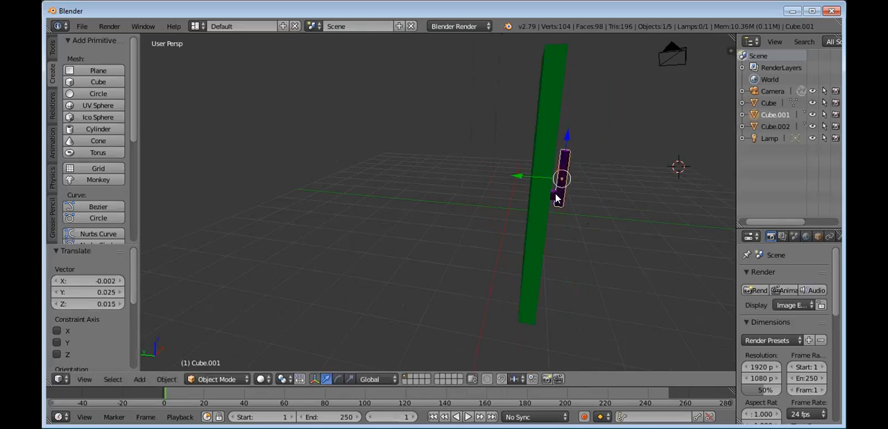
# Step: Duplicate the small connecting block in place and raise the copy by 0.415 in Z to the bar's upper end
pyautogui.rightClick(556, 198)
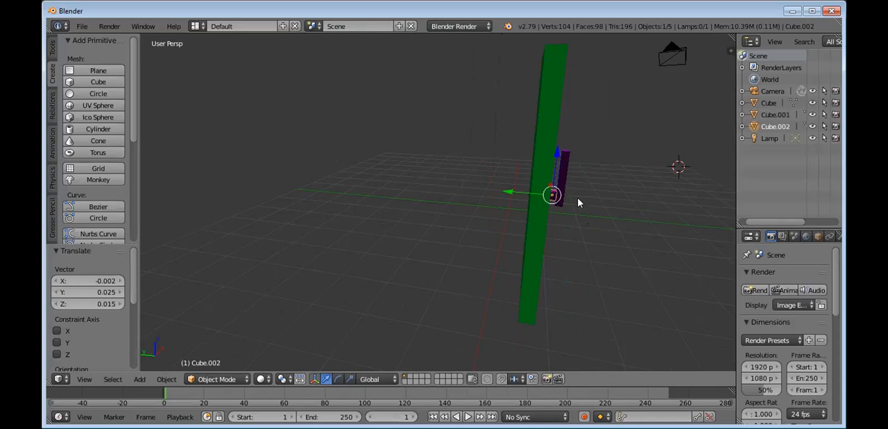
pyautogui.hotkey('shift', 'd')
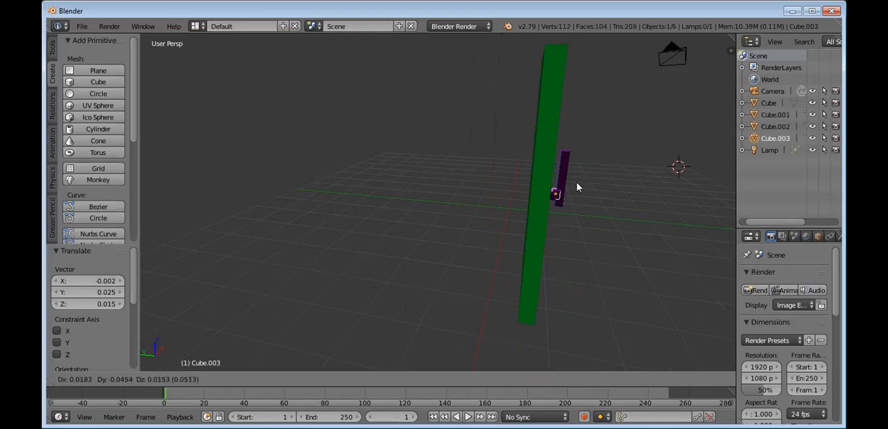
pyautogui.rightClick(576, 170)
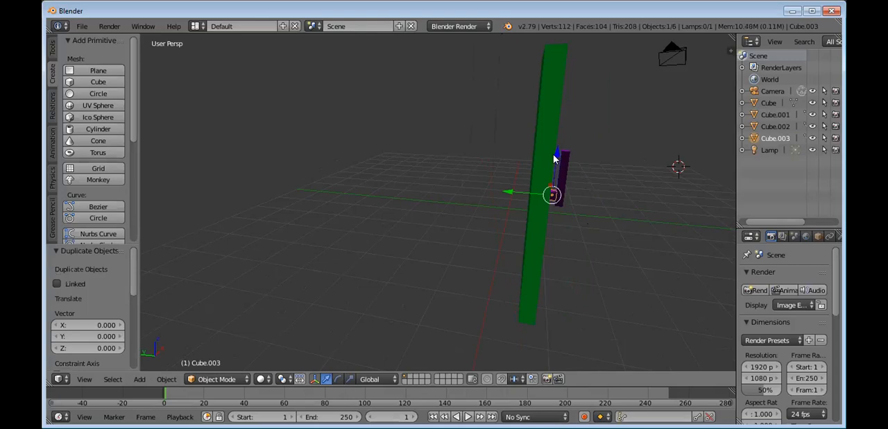
pyautogui.moveTo(558, 147); pyautogui.dragTo(560, 134)
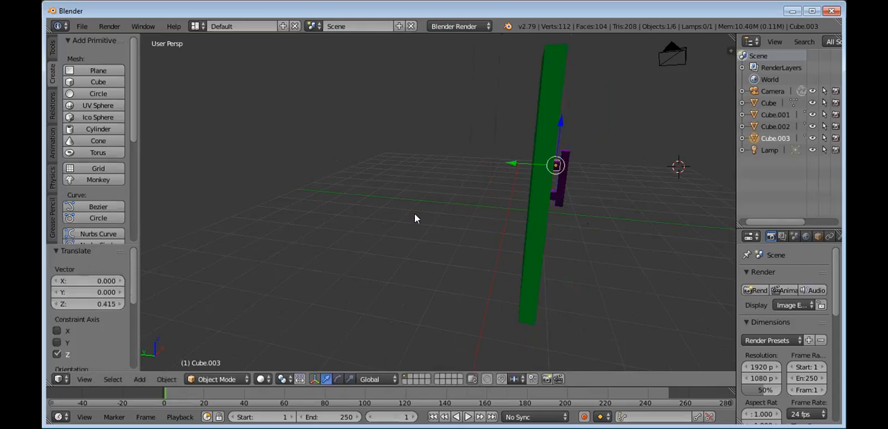
# Step: Inspect the assembled door and handle from several angles, including the left, right and back views
pyautogui.moveTo(415, 214); pyautogui.dragTo(447, 194, button='middle')
pyautogui.click(446, 195)
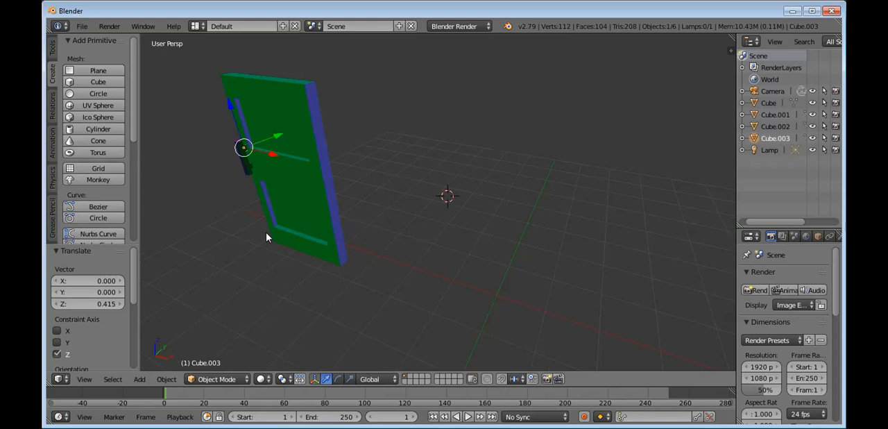
pyautogui.moveTo(415, 236)
pyautogui.mouseDown(button='middle')
pyautogui.moveTo(399, 231)
pyautogui.moveTo(423, 221)
pyautogui.mouseUp(button='middle')
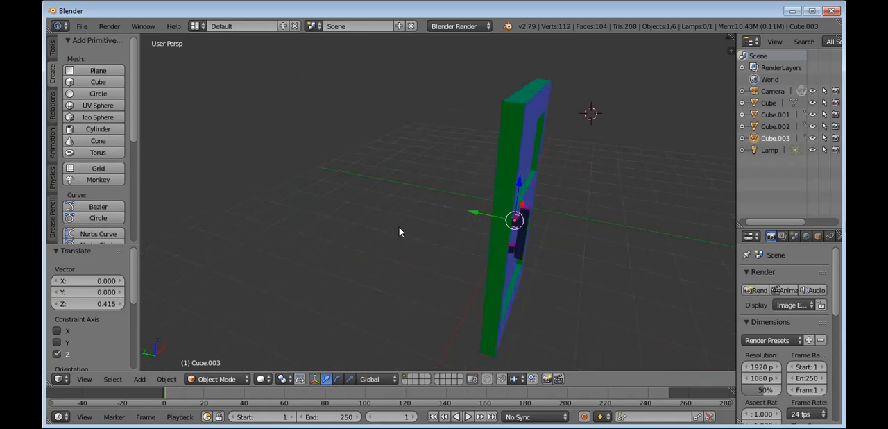
pyautogui.click(84, 384)
pyautogui.moveTo(129, 263)
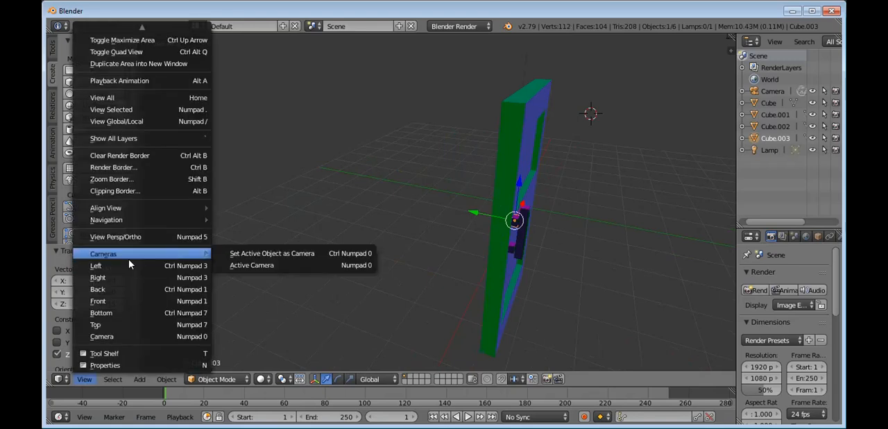
pyautogui.click(128, 271)
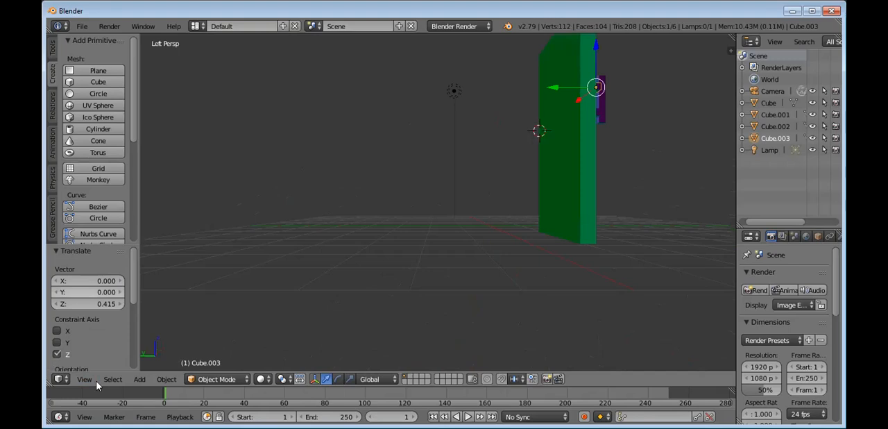
pyautogui.click(90, 379)
pyautogui.click(122, 277)
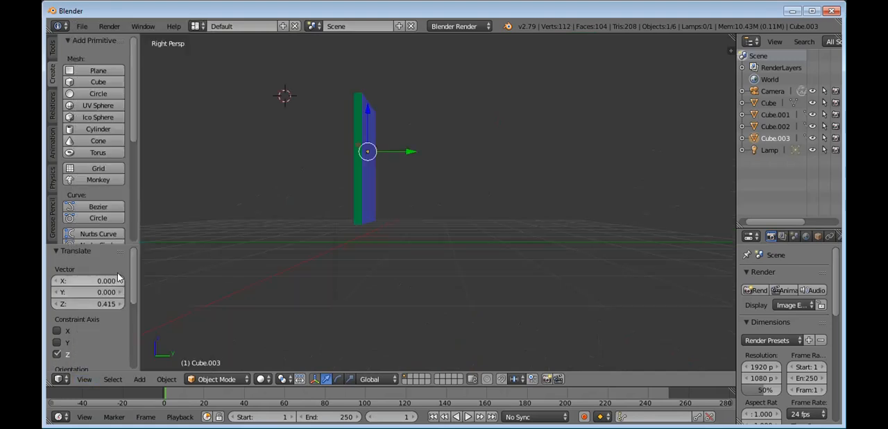
pyautogui.click(58, 342)
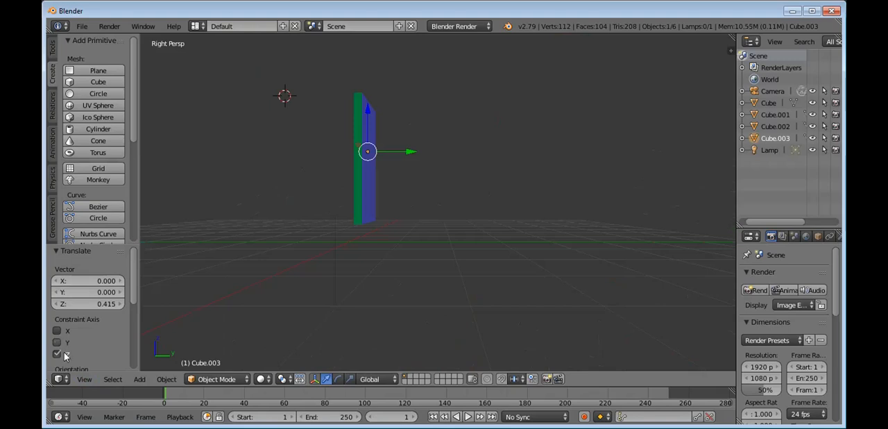
pyautogui.click(83, 378)
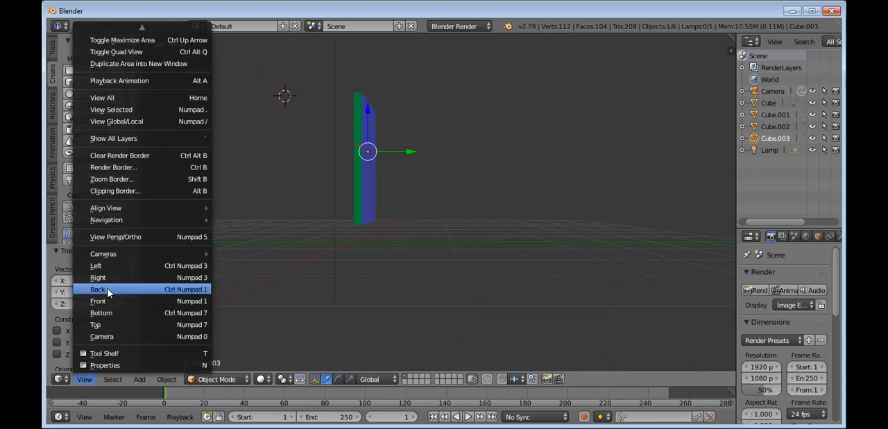
pyautogui.click(107, 289)
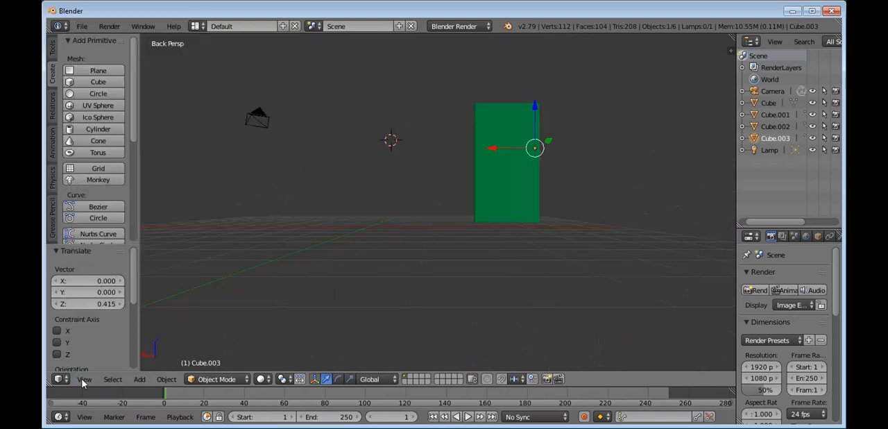
# Step: Examine the door and its handle in the camera and back views and up close from the handle side
pyautogui.click(84, 380)
pyautogui.moveTo(108, 256)
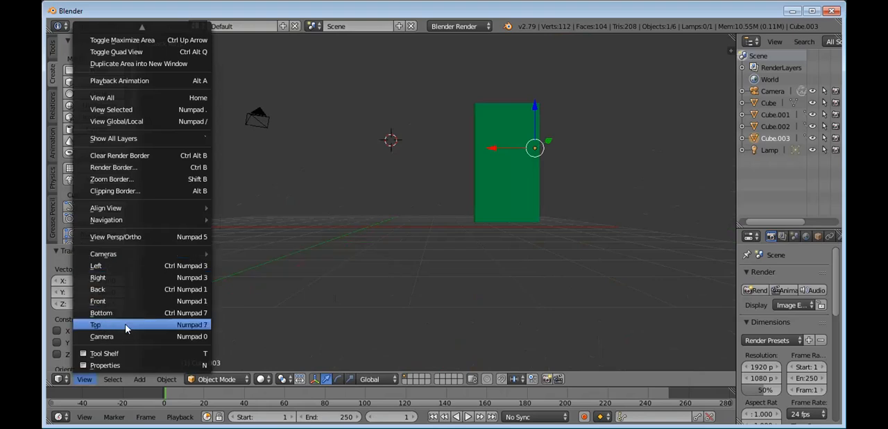
pyautogui.click(126, 324)
pyautogui.press('KP_0')
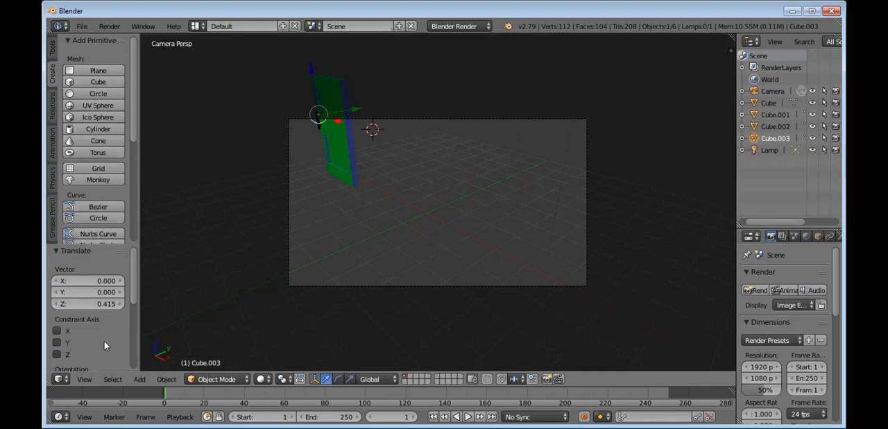
pyautogui.click(83, 379)
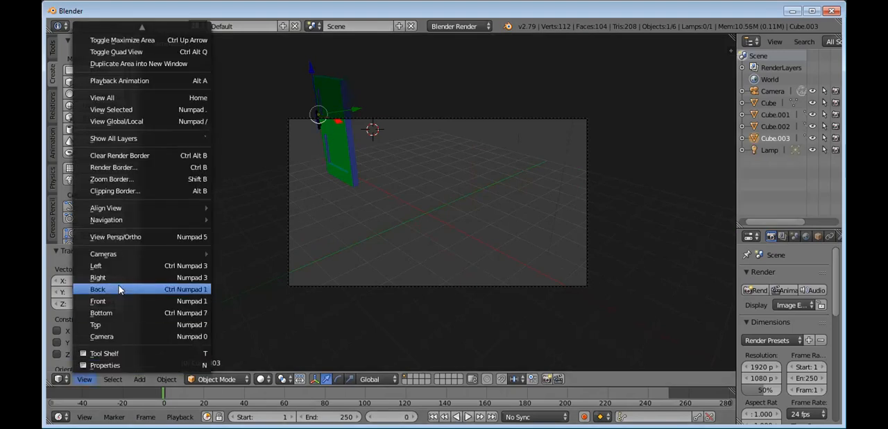
pyautogui.click(120, 289)
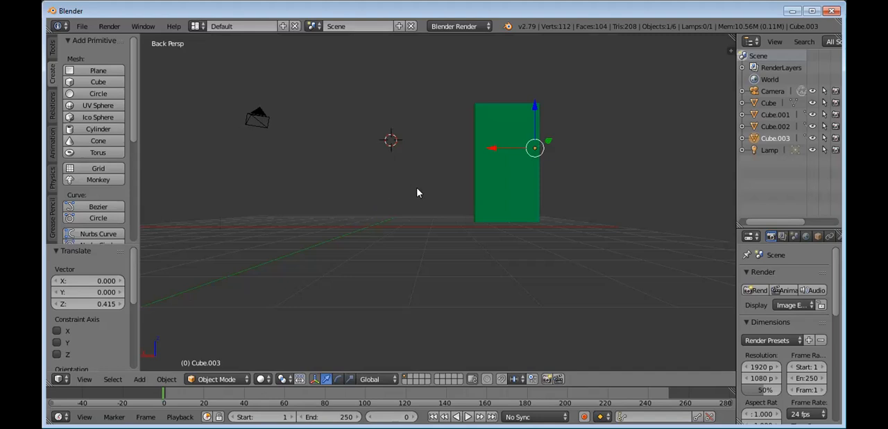
pyautogui.moveTo(448, 204); pyautogui.dragTo(296, 225, button='middle')
pyautogui.scroll(-2, 305, 217)
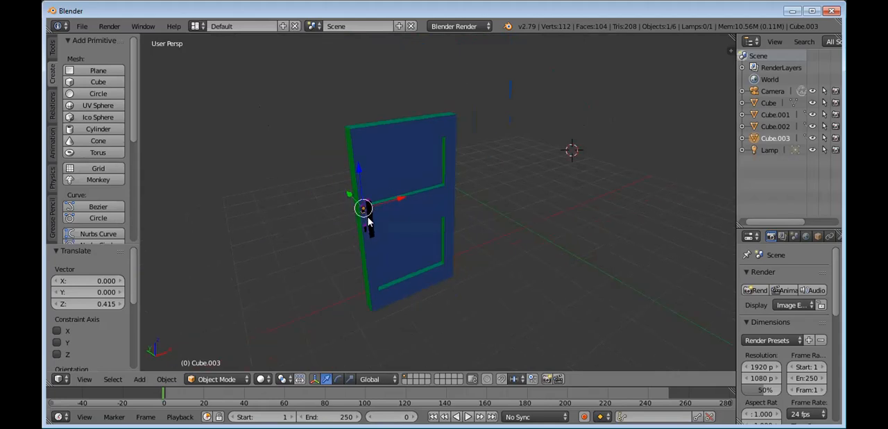
pyautogui.click(504, 221)
pyautogui.rightClick(380, 220)
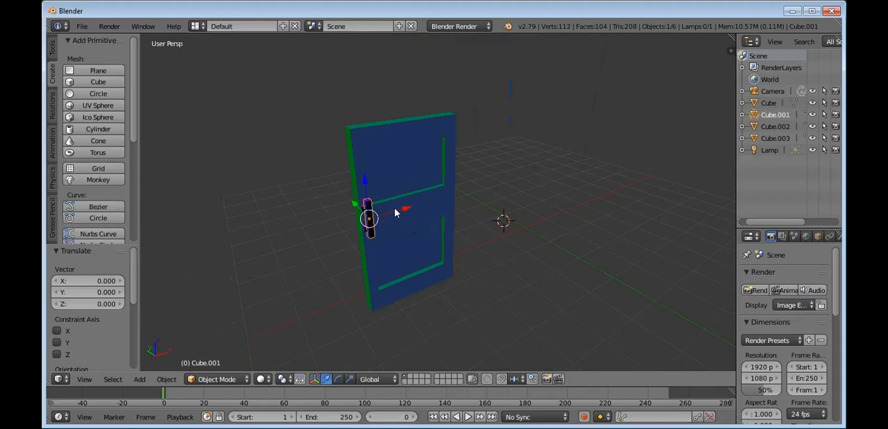
pyautogui.rightClick(395, 212)
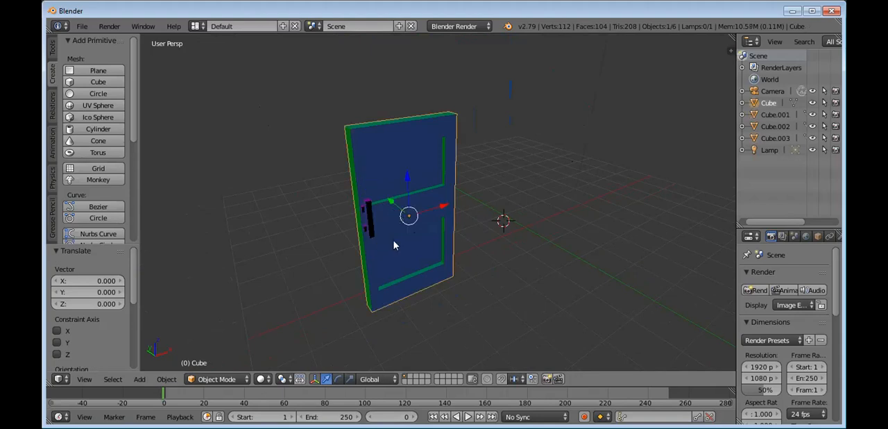
pyautogui.scroll(4, 502, 226)
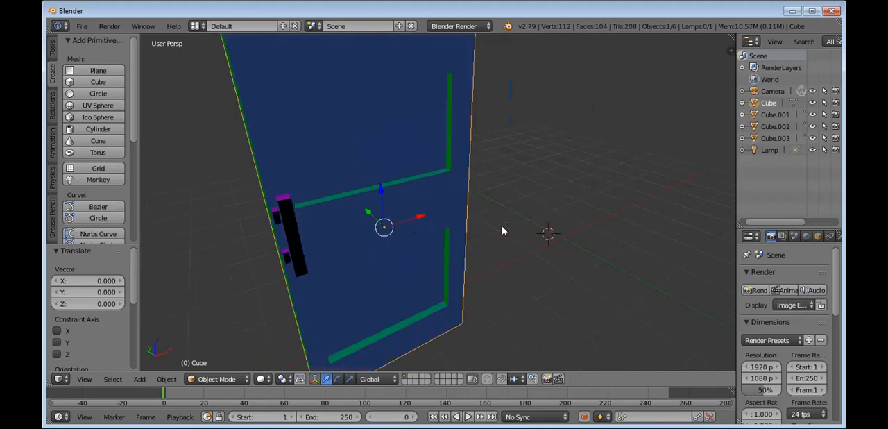
# Step: Nudge the door by about -0.041 in X, 0.034 in Y and 0.012 in Z, and shift the handle bar -0.076 in X
pyautogui.press('g')
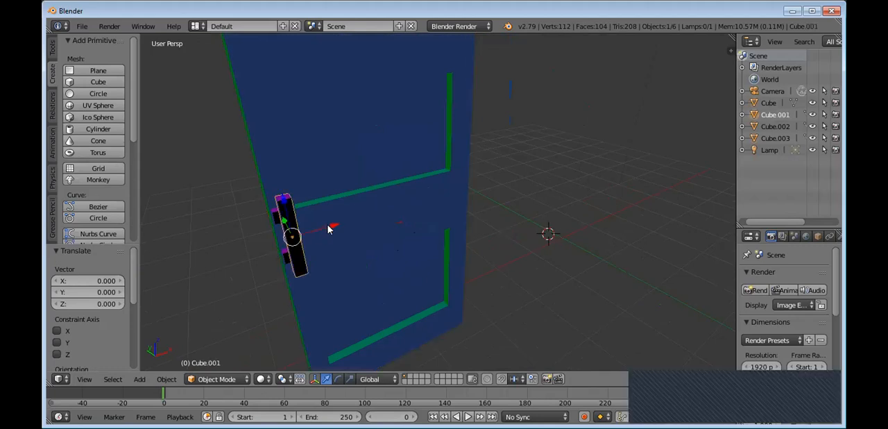
pyautogui.rightClick(312, 231)
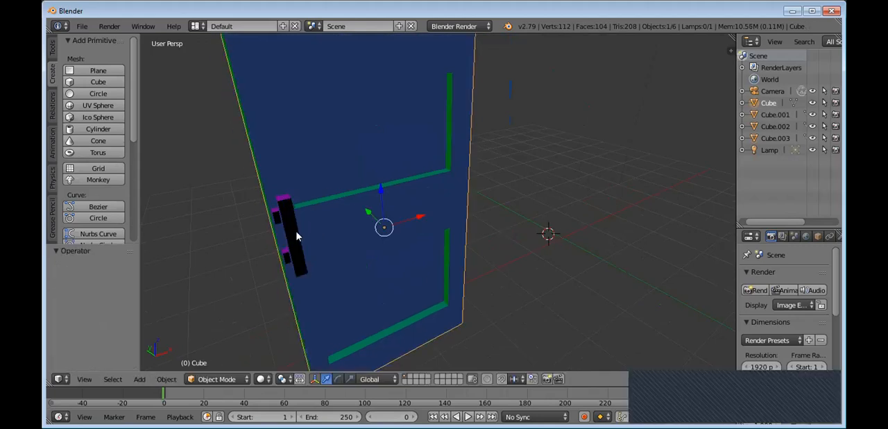
pyautogui.rightClick(297, 236)
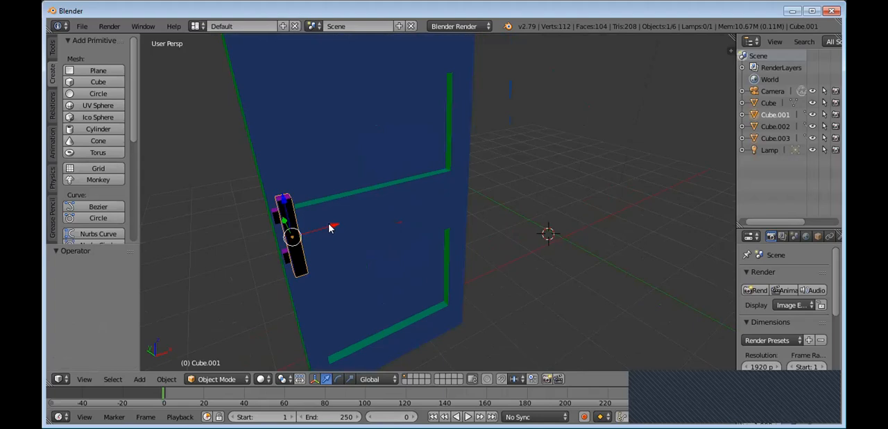
pyautogui.rightClick(321, 236)
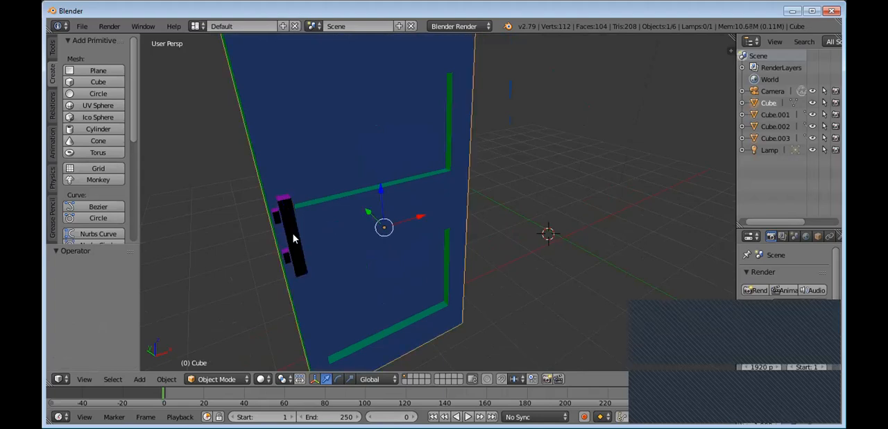
pyautogui.rightClick(304, 244)
pyautogui.rightClick(291, 236)
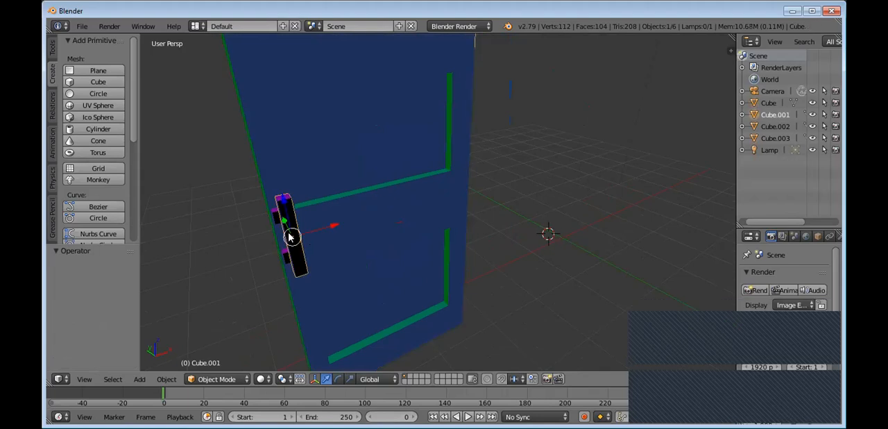
pyautogui.moveTo(290, 237); pyautogui.dragTo(293, 238, button='right')
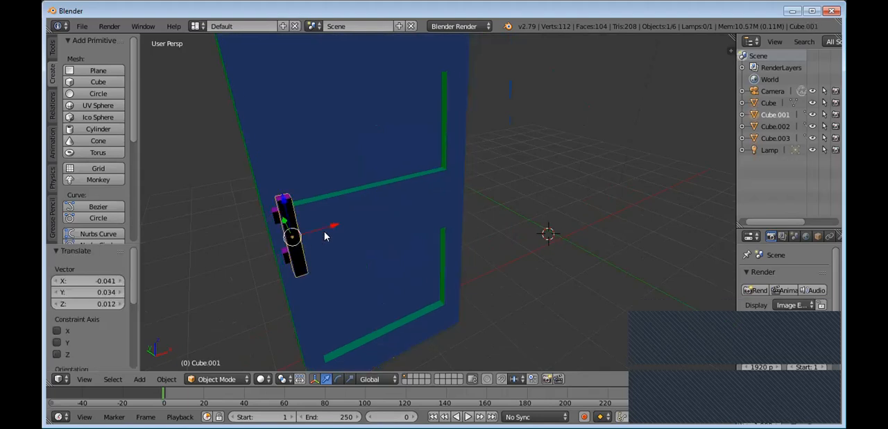
pyautogui.moveTo(332, 228); pyautogui.dragTo(323, 233)
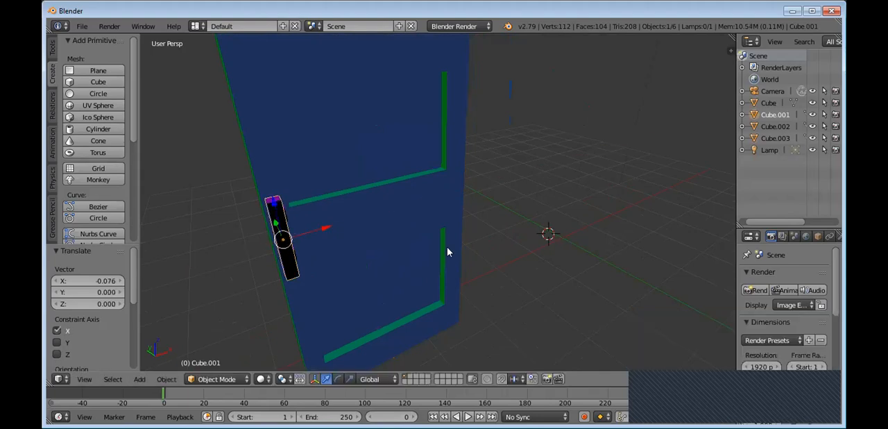
# Step: Join the two small connector blocks and the upright handle bar into one object
pyautogui.moveTo(448, 252); pyautogui.dragTo(472, 240, button='middle')
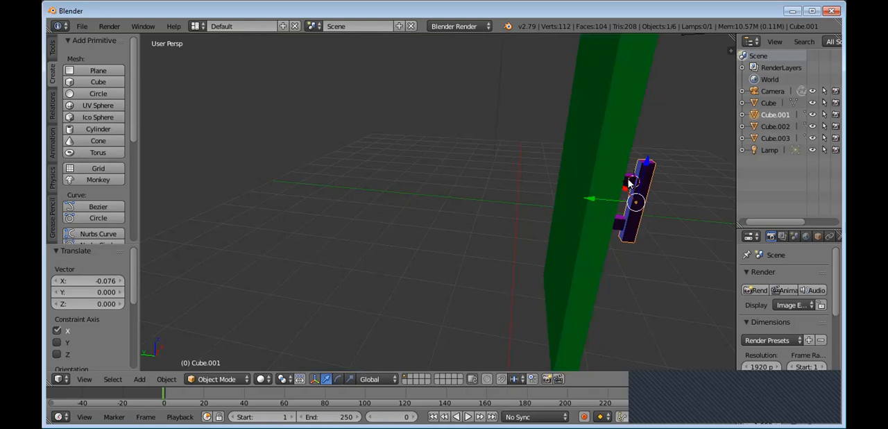
pyautogui.rightClick(630, 183)
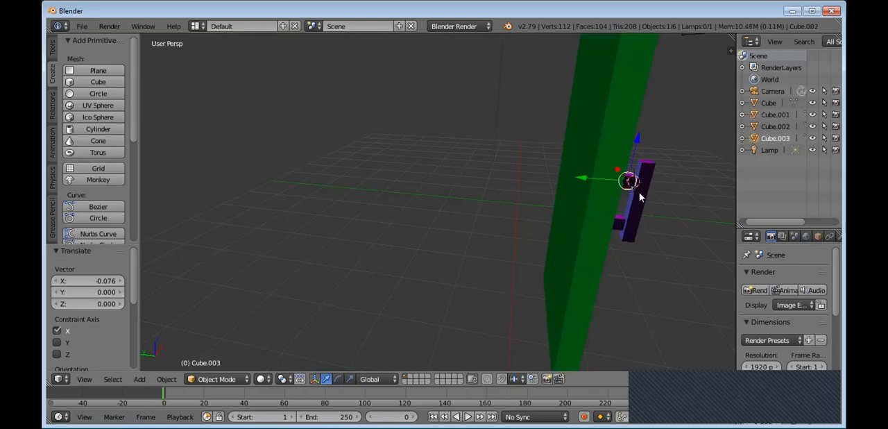
pyautogui.rightClick(641, 198)
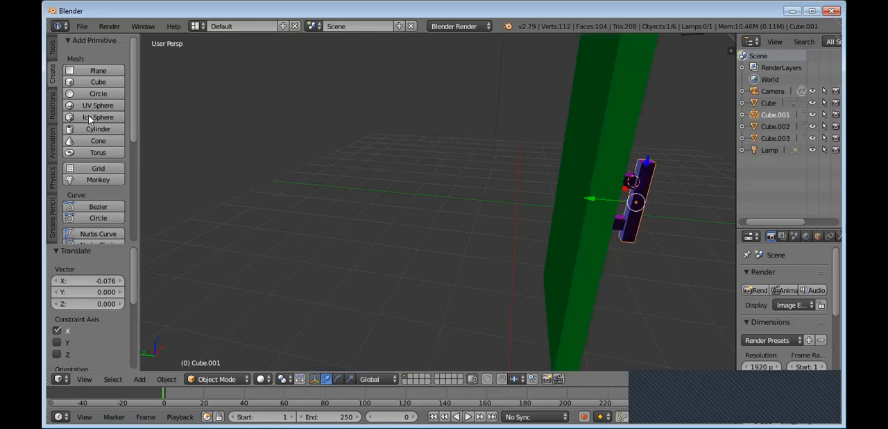
pyautogui.click(52, 55)
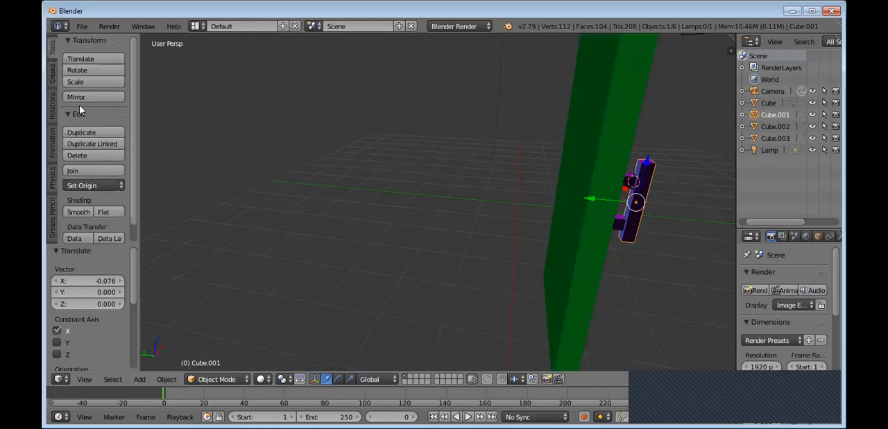
pyautogui.click(691, 177)
pyautogui.click(663, 227)
pyautogui.rightClick(630, 189)
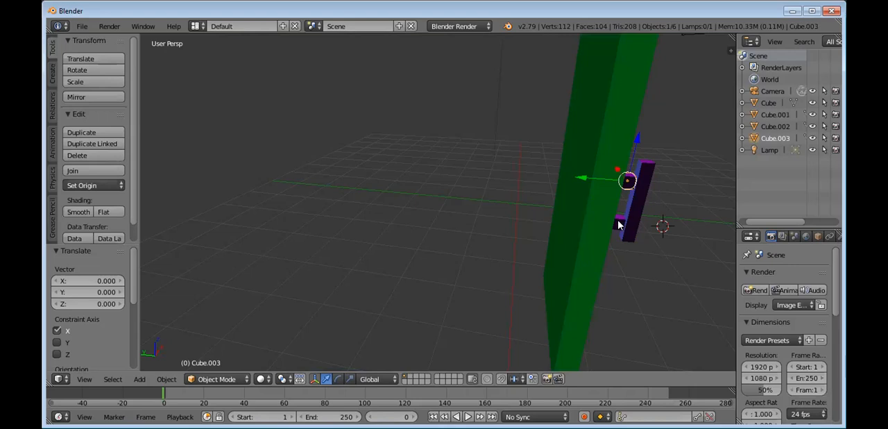
pyautogui.keyDown('shift'); pyautogui.rightClick(631, 184); pyautogui.keyUp('shift')
pyautogui.keyDown('shift'); pyautogui.rightClick(642, 186); pyautogui.keyUp('shift')
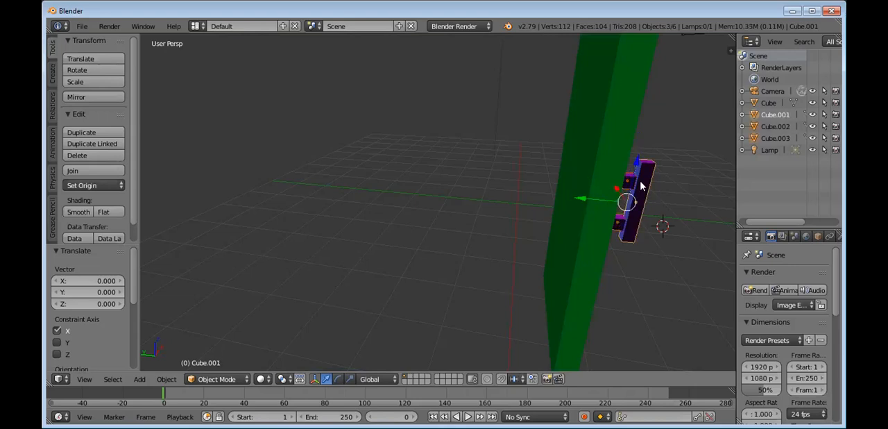
pyautogui.click(75, 171)
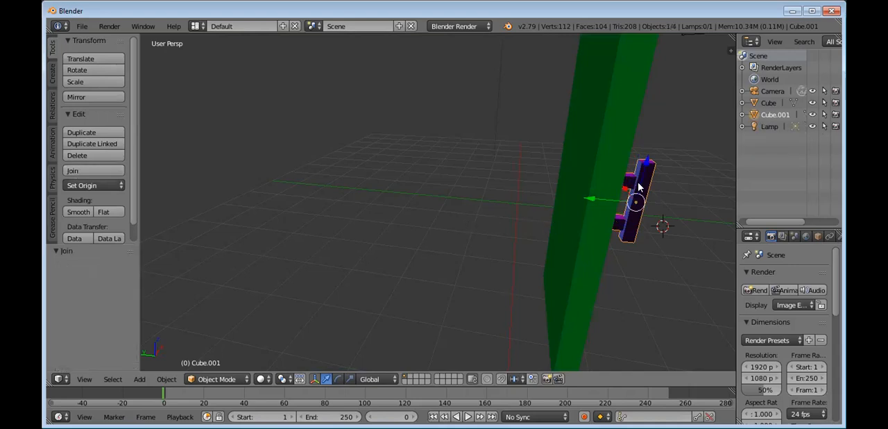
# Step: Test the joined handle by moving it about -0.42 in Y away from the door, and undo the move
pyautogui.moveTo(639, 186); pyautogui.dragTo(687, 187, button='right')
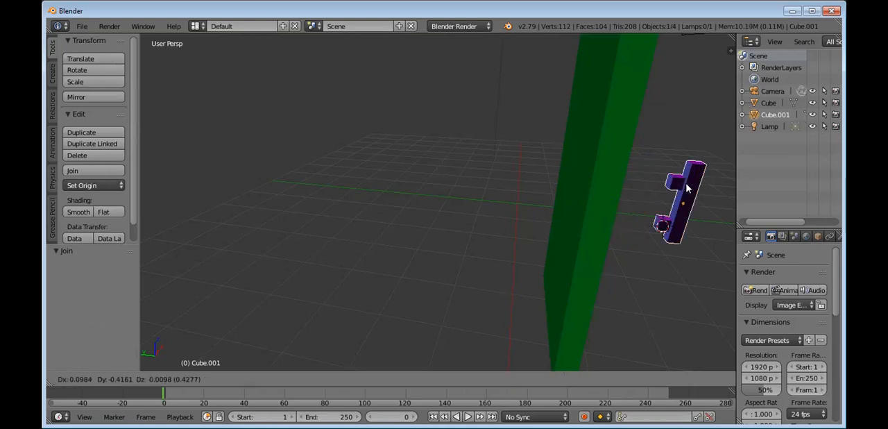
pyautogui.click(687, 187)
pyautogui.hotkey('ctrl', 'z')
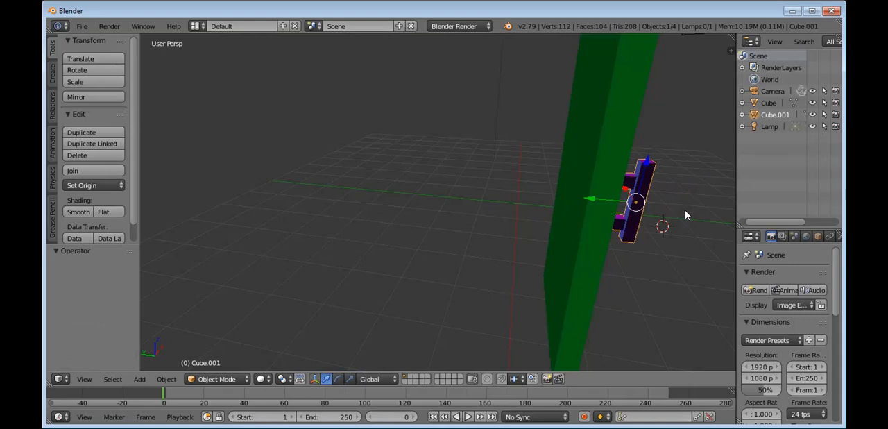
# Step: Duplicate the joined handle with an offset of -0.067 in X, 0.440 in Y and 0.093 in Z, and delete the copy
pyautogui.hotkey('shift', 'd')
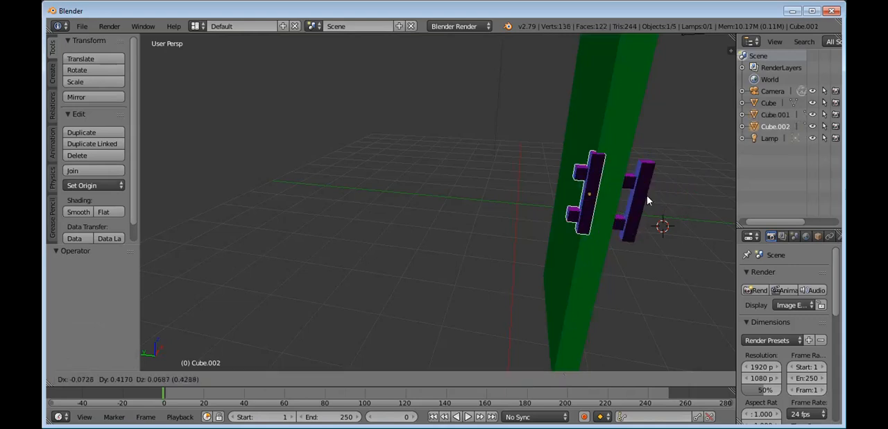
pyautogui.click(638, 203)
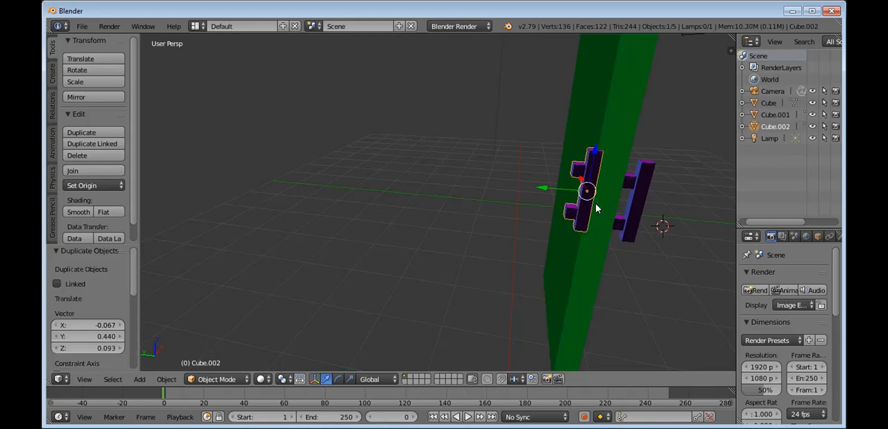
pyautogui.press('x')
pyautogui.click(575, 204)
# Step: Try to mirror the joined handle, move it towards the door, and undo the move
pyautogui.click(108, 99)
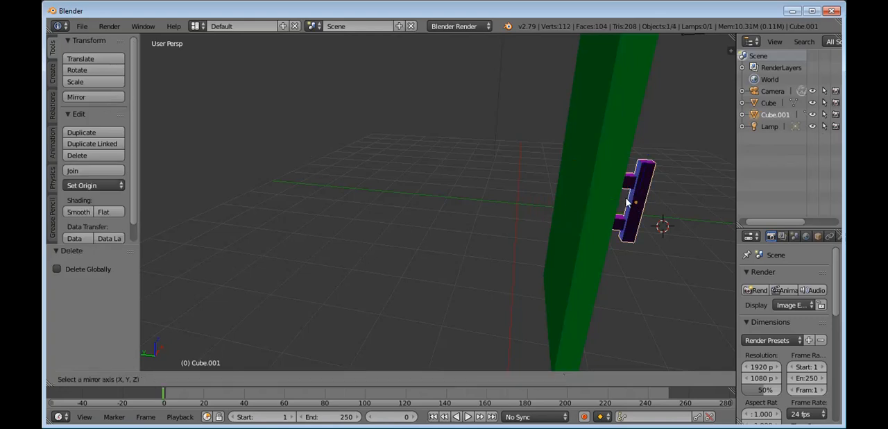
pyautogui.click(585, 204)
pyautogui.press('g')
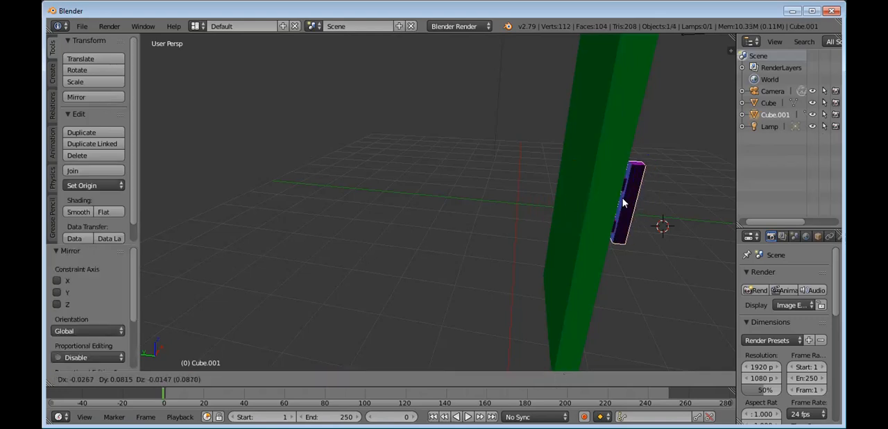
pyautogui.click(593, 199)
pyautogui.hotkey('ctrl', 'z')
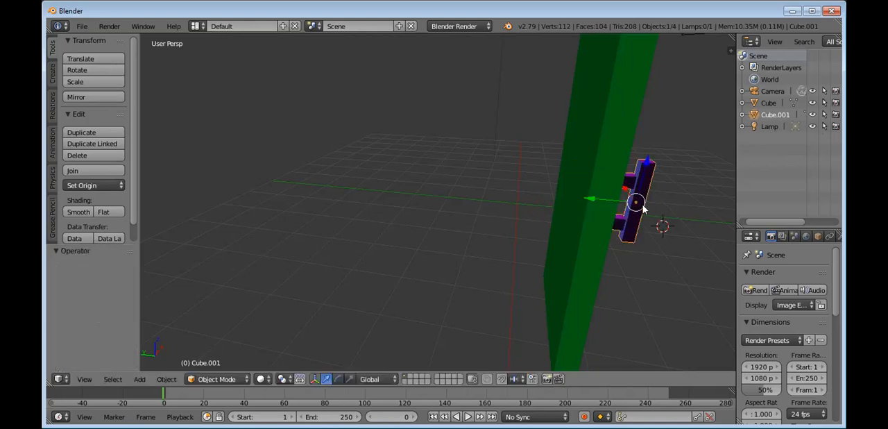
# Step: Duplicate the joined handle, offset the copy by -0.108 in X, 0.551 in Y and 0.064 in Z, and try to mirror it
pyautogui.hotkey('shift', 'd')
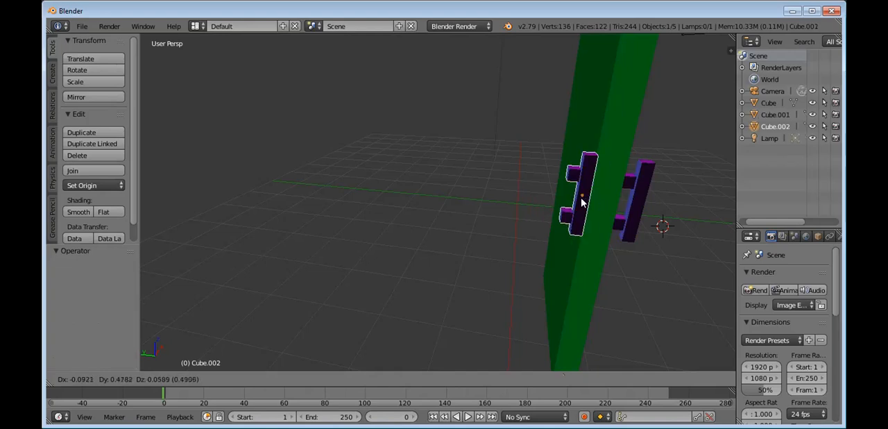
pyautogui.click(581, 200)
pyautogui.click(95, 96)
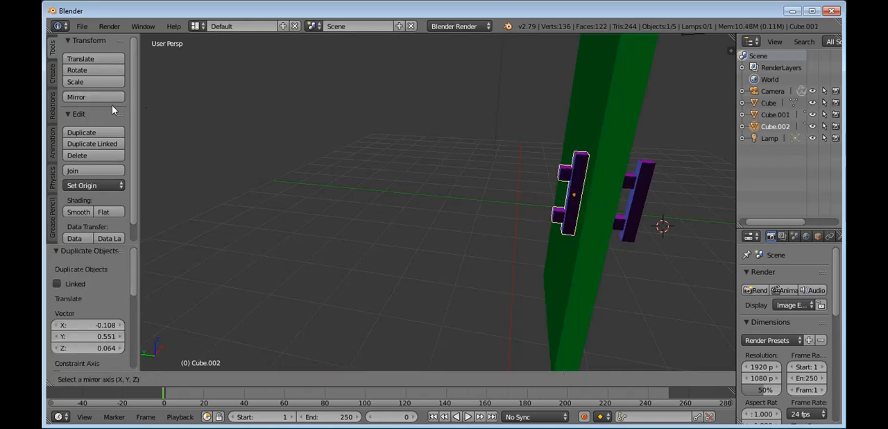
pyautogui.click(577, 204)
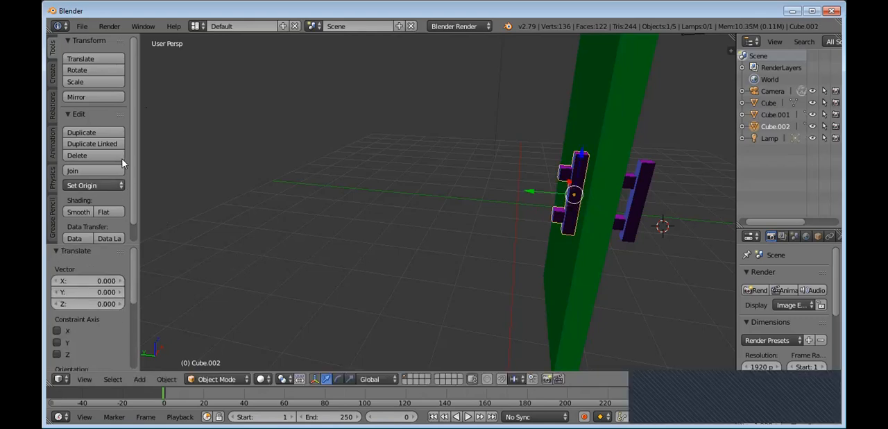
# Step: Try scaling the duplicated handle and undo the scaling
pyautogui.moveTo(131, 152); pyautogui.dragTo(132, 175)
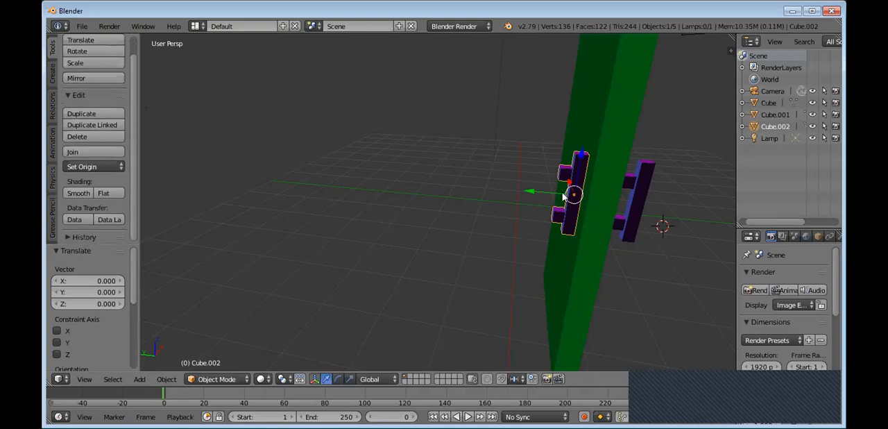
pyautogui.press('s')
pyautogui.click(580, 217)
pyautogui.hotkey('ctrl', 'z')
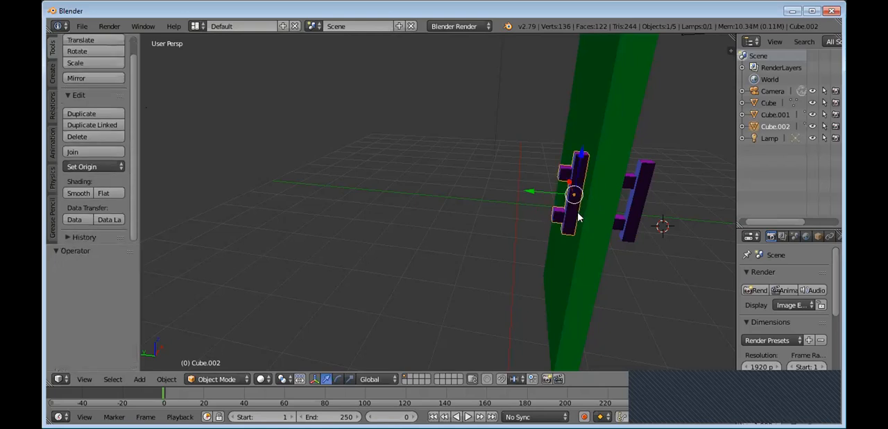
# Step: Try rotating the duplicated handle freely in the current view, and undo the rotation
pyautogui.press('r')
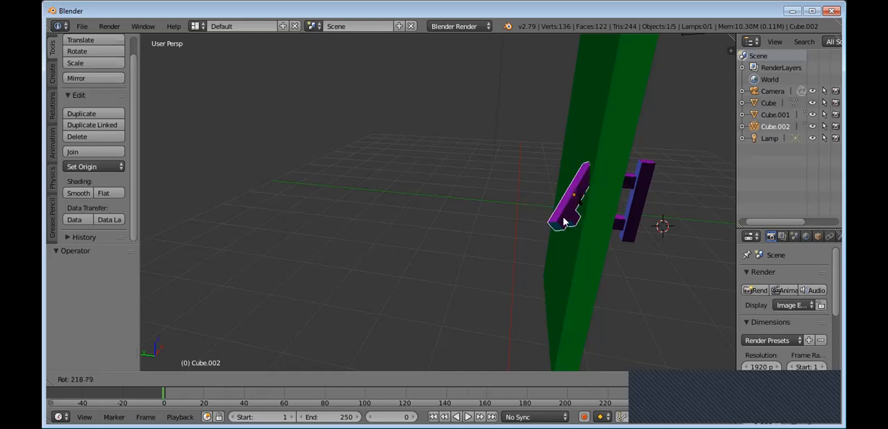
pyautogui.click(564, 222)
pyautogui.hotkey('ctrl', 'z')
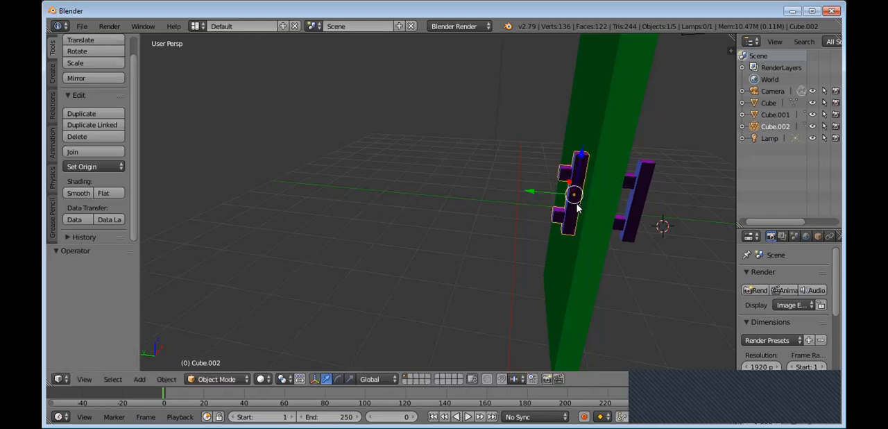
pyautogui.hotkey('ctrl', 'shift', 'z')
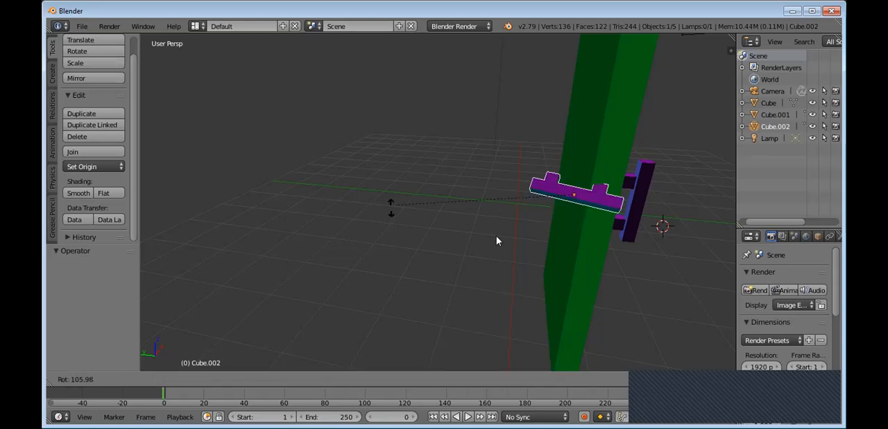
pyautogui.hotkey('ctrl', 'z')
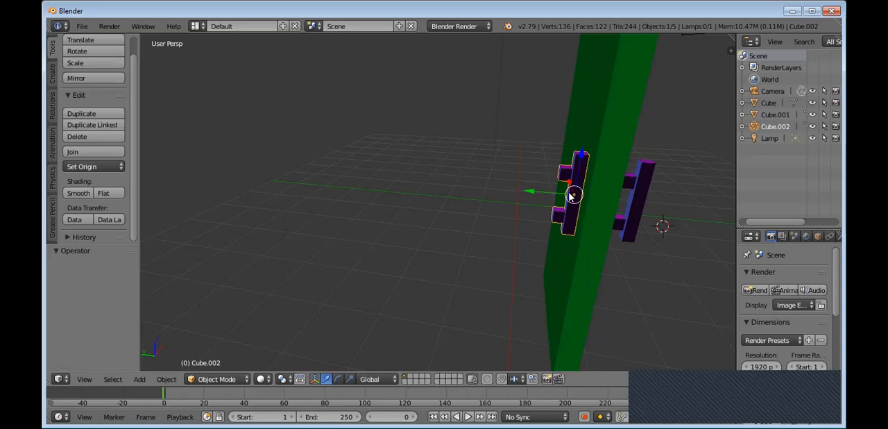
# Step: Try moving the duplicated handle by 0.043 in Y and 0.053 in Z and scaling it by 2.490, undoing both changes
pyautogui.keyDown('shift'); pyautogui.moveTo(571, 192); pyautogui.dragTo(533, 201); pyautogui.keyUp('shift')
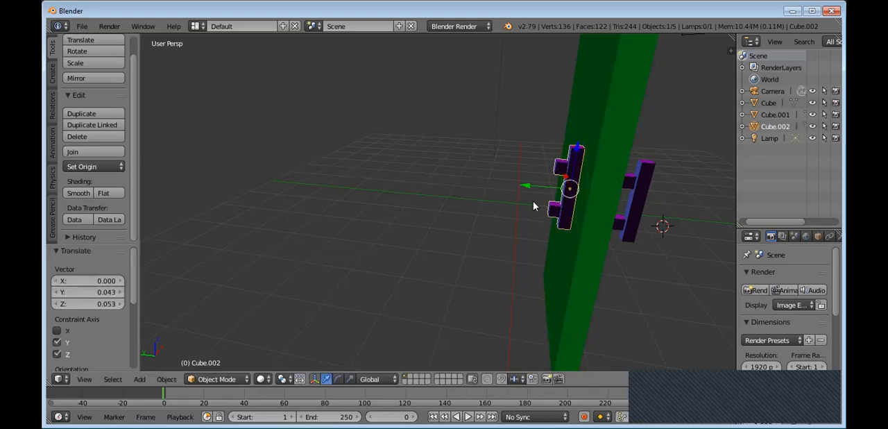
pyautogui.hotkey('ctrl', 'z')
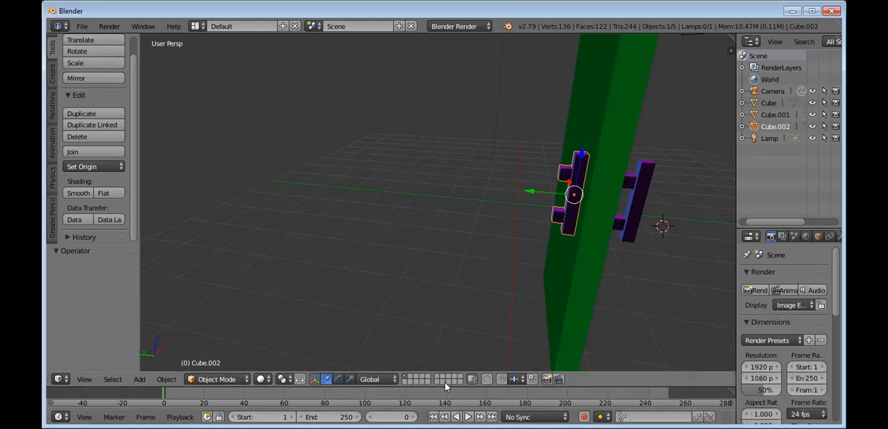
pyautogui.press('s')
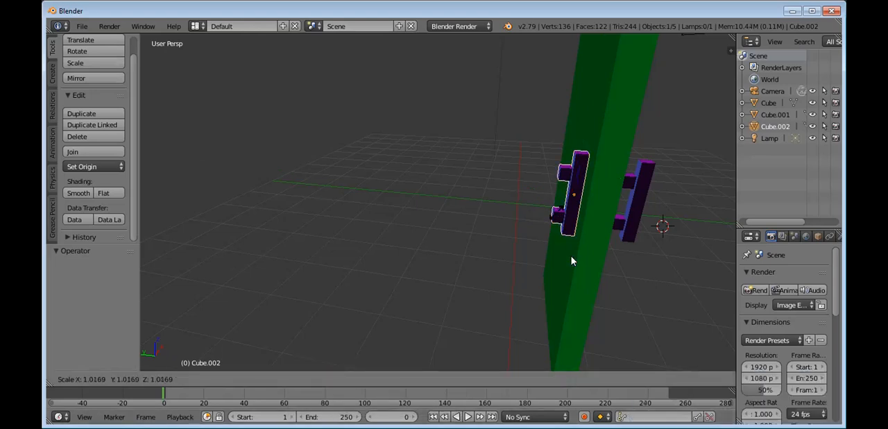
pyautogui.click(593, 267)
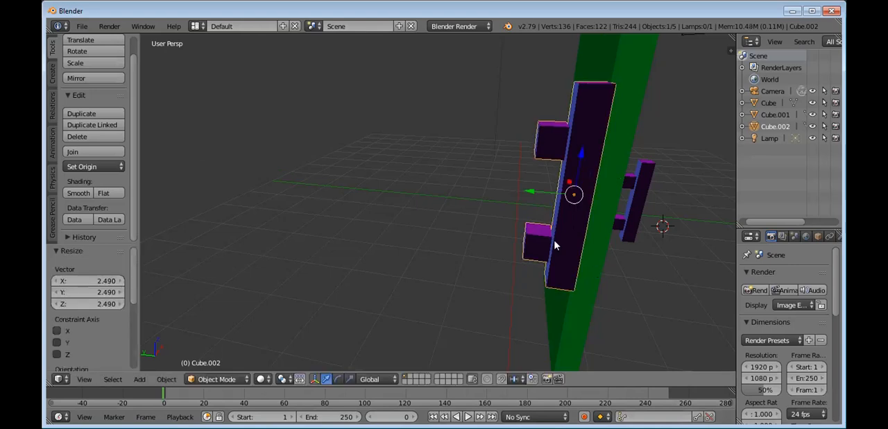
pyautogui.hotkey('ctrl', 'z')
# Step: Rotate the duplicated handle and set its rotation angle to 94.5°
pyautogui.press('r')
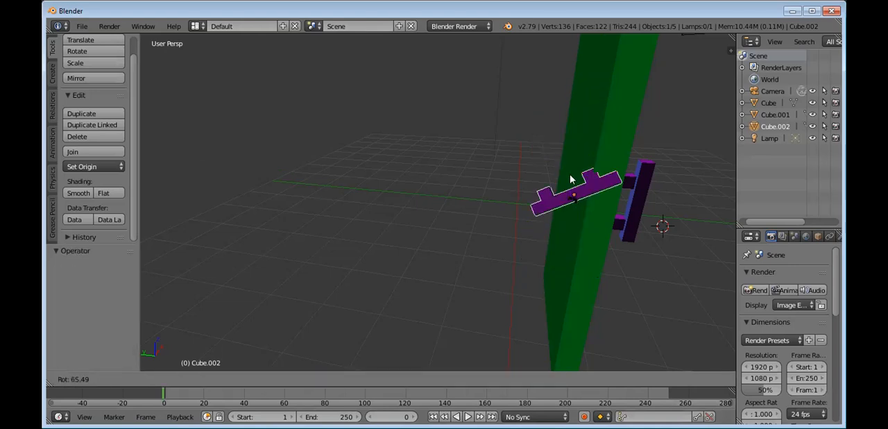
pyautogui.click(552, 186)
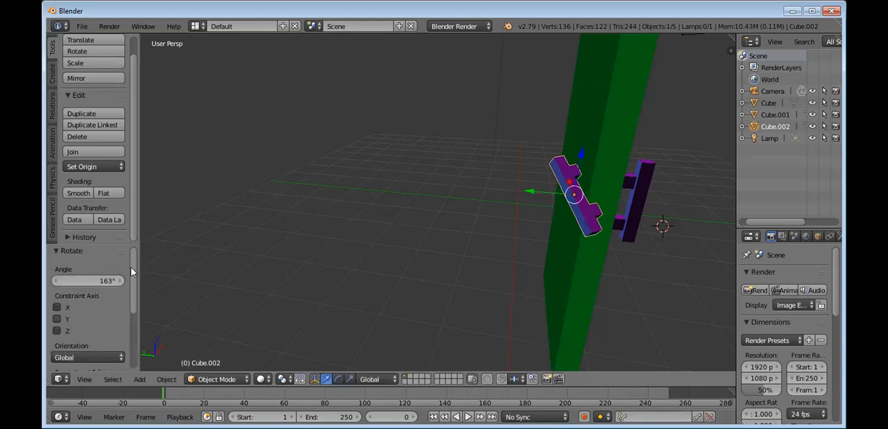
pyautogui.scroll(-3, 138, 315)
pyautogui.scroll(3, 137, 319)
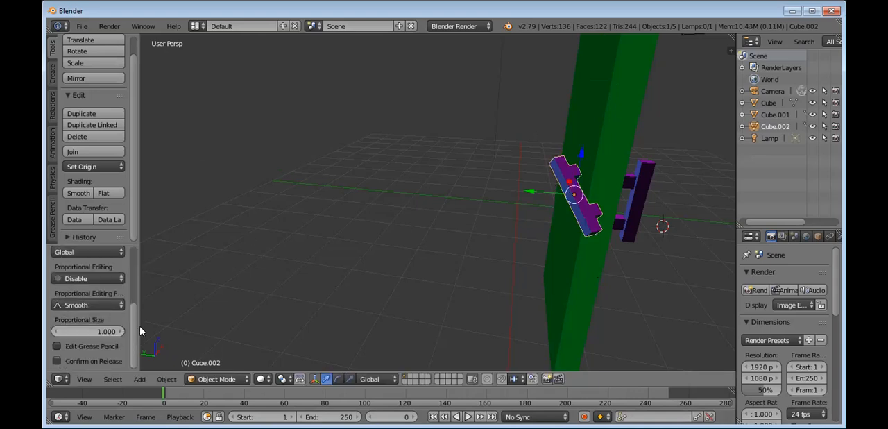
pyautogui.click(102, 279)
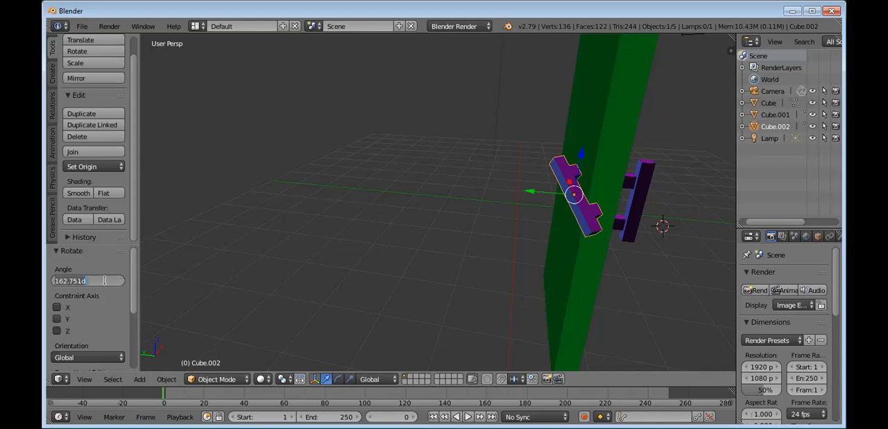
pyautogui.write('90')
pyautogui.press('Return')
pyautogui.moveTo(91, 279); pyautogui.dragTo(104, 279)
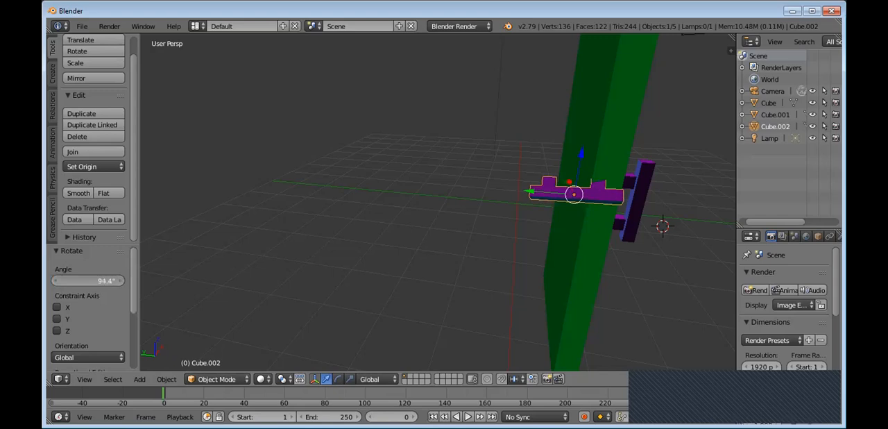
# Step: Try different X, Y and Z axis constraints on the handle copy's rotation, and clear all of them
pyautogui.click(57, 309)
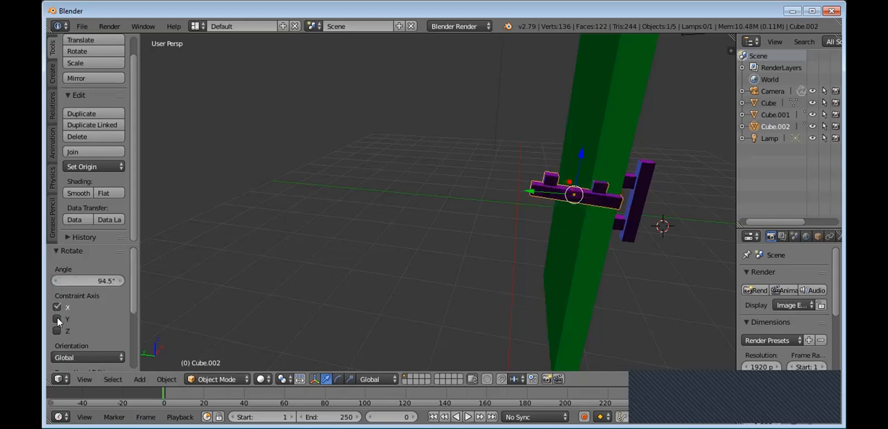
pyautogui.click(57, 320)
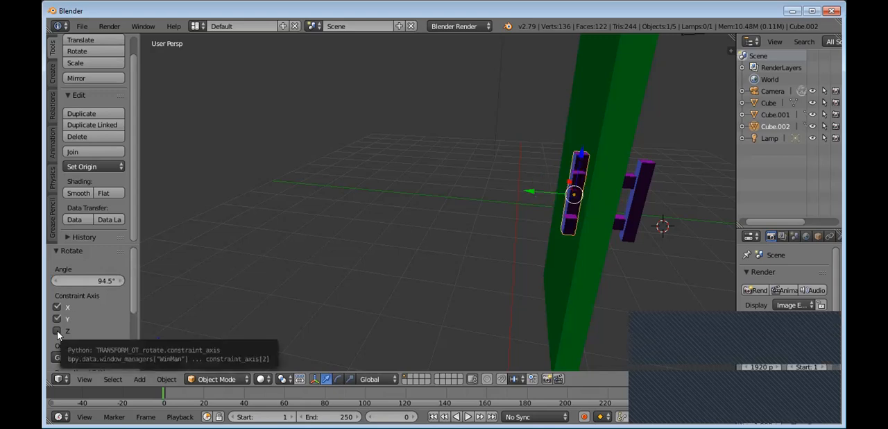
pyautogui.click(57, 331)
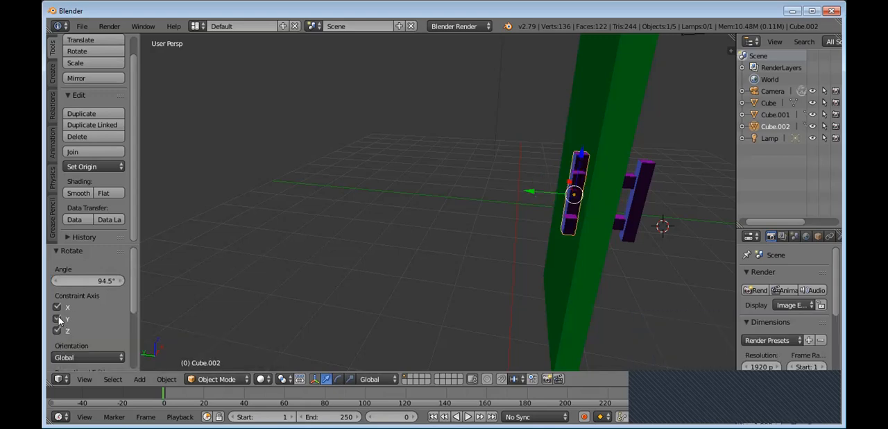
pyautogui.click(58, 320)
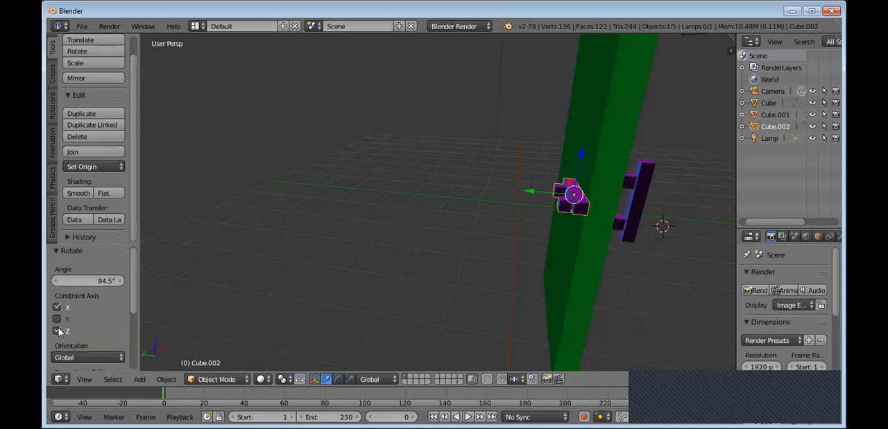
pyautogui.click(58, 306)
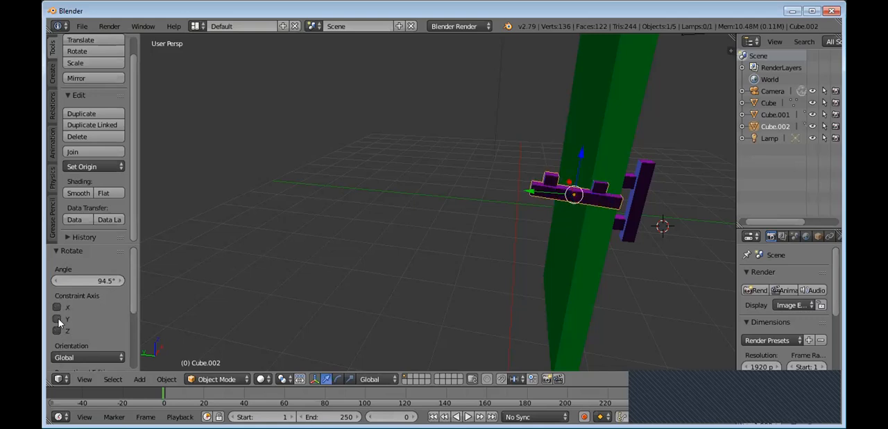
pyautogui.click(60, 327)
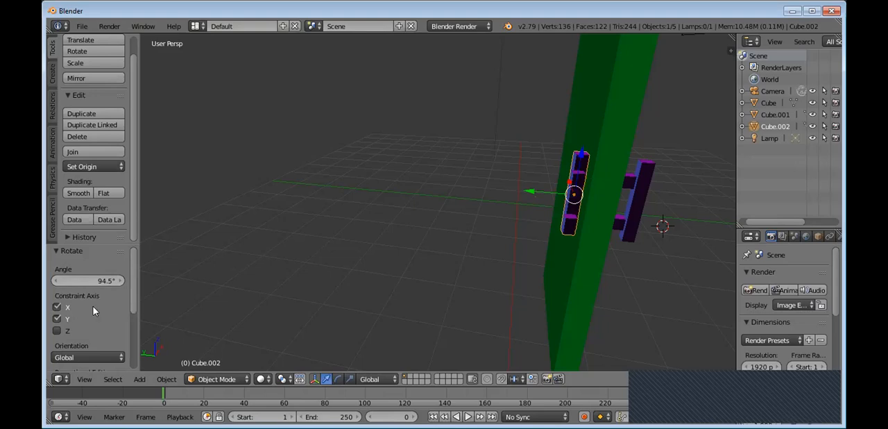
pyautogui.click(58, 331)
pyautogui.click(57, 320)
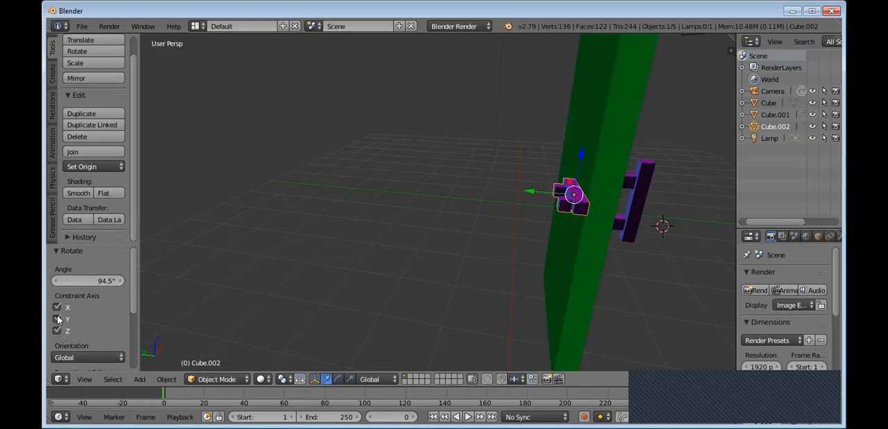
pyautogui.click(58, 306)
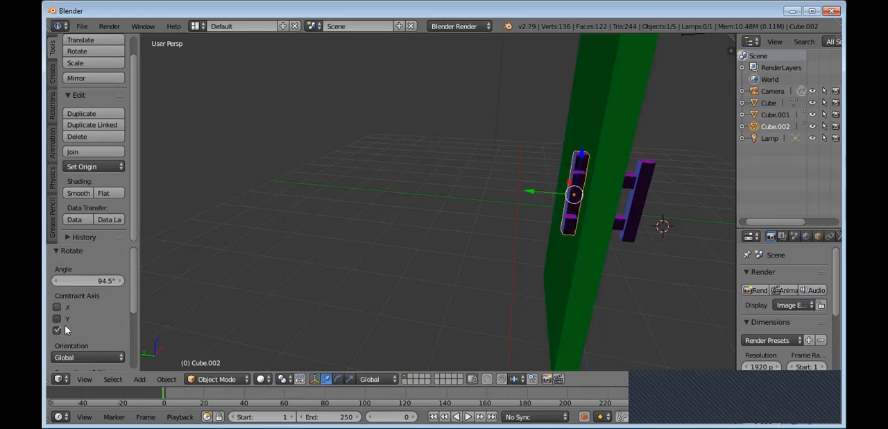
pyautogui.click(58, 331)
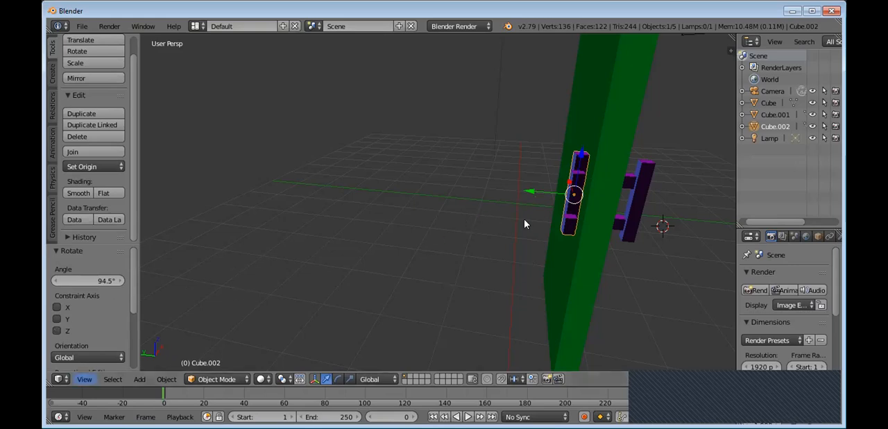
# Step: Move the handle copy along X, Y and Z in View orientation with offsets of 0.410, -0.006 and -0.015
pyautogui.moveTo(573, 206); pyautogui.dragTo(517, 221, button='middle')
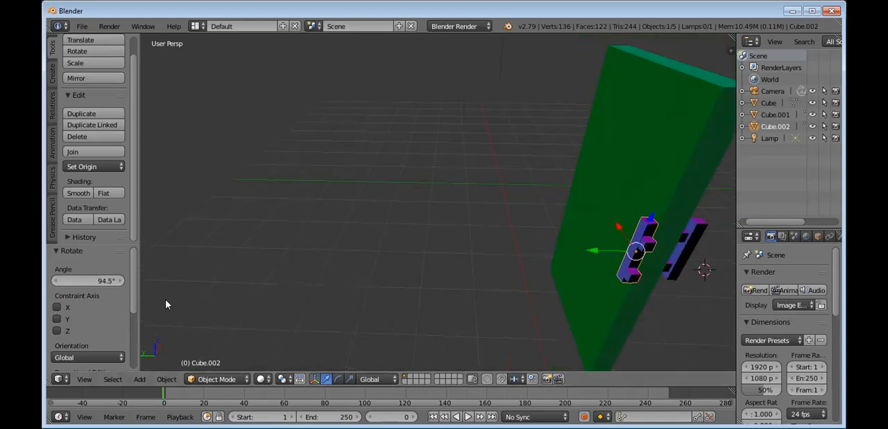
pyautogui.moveTo(634, 253); pyautogui.dragTo(632, 257)
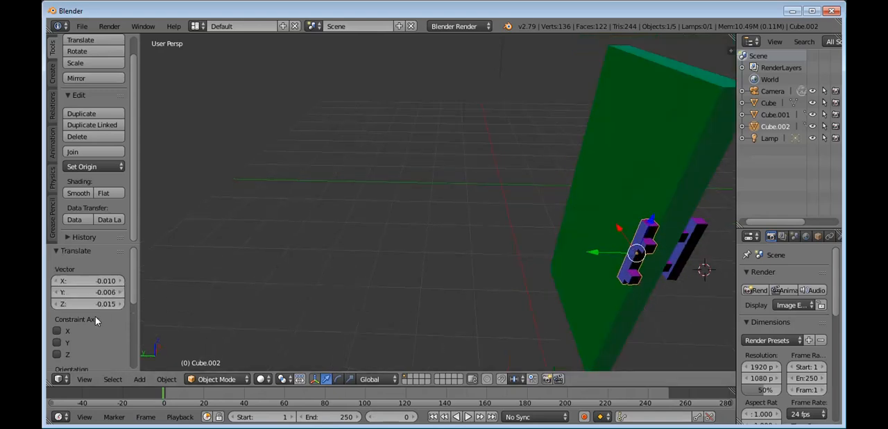
pyautogui.click(57, 330)
pyautogui.click(57, 342)
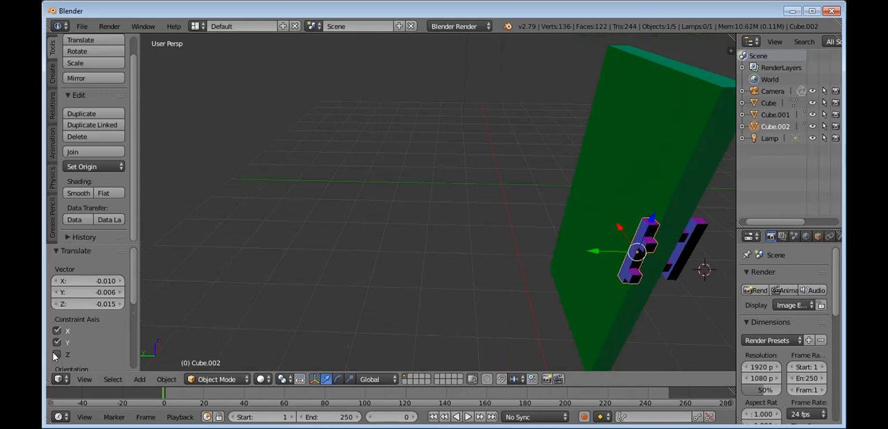
pyautogui.scroll(-3, 56, 356)
pyautogui.click(84, 333)
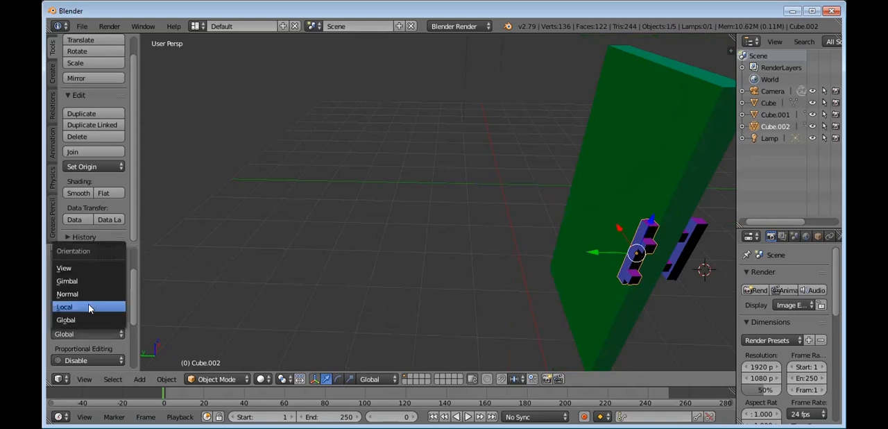
pyautogui.click(96, 269)
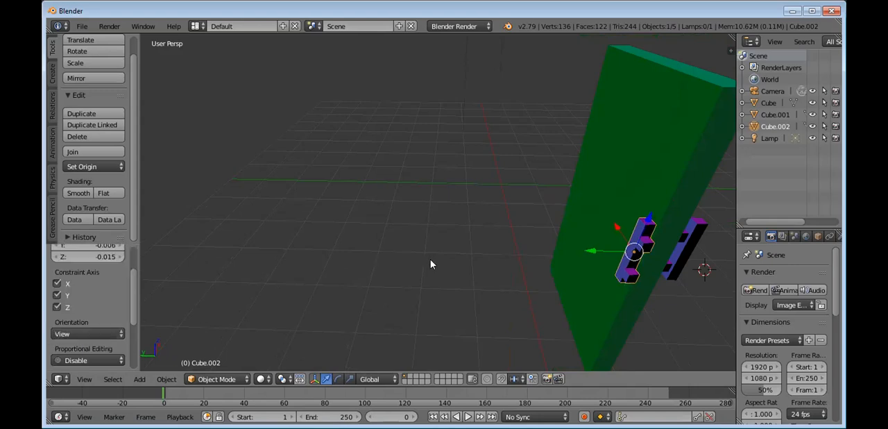
pyautogui.scroll(3, 124, 287)
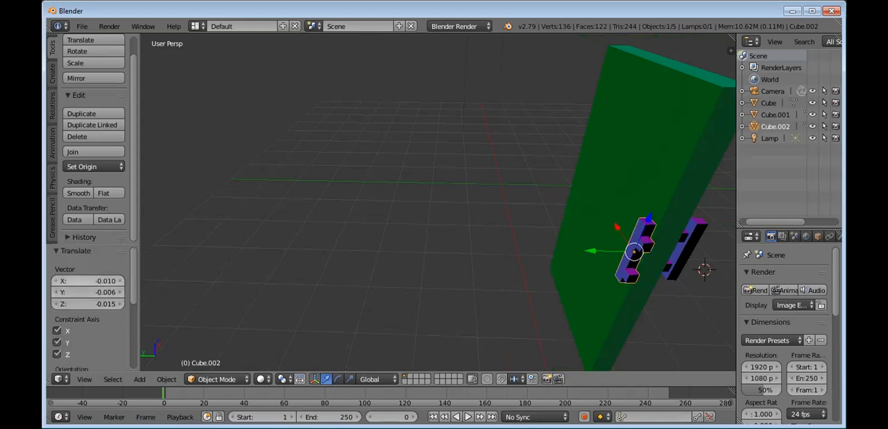
pyautogui.moveTo(90, 280); pyautogui.dragTo(164, 301)
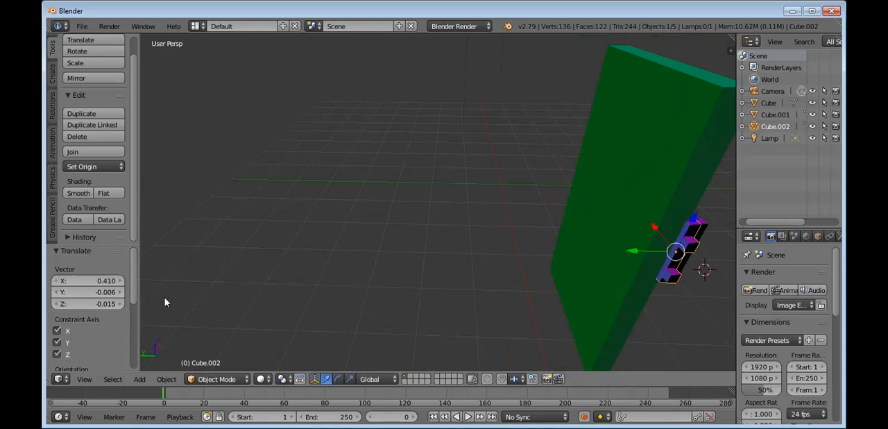
# Step: Move the handle copy by 0.038 in X, 0.366 in Y and 0.080 in Z, and delete it
pyautogui.press('x')
pyautogui.hotkey('shift', 'd')
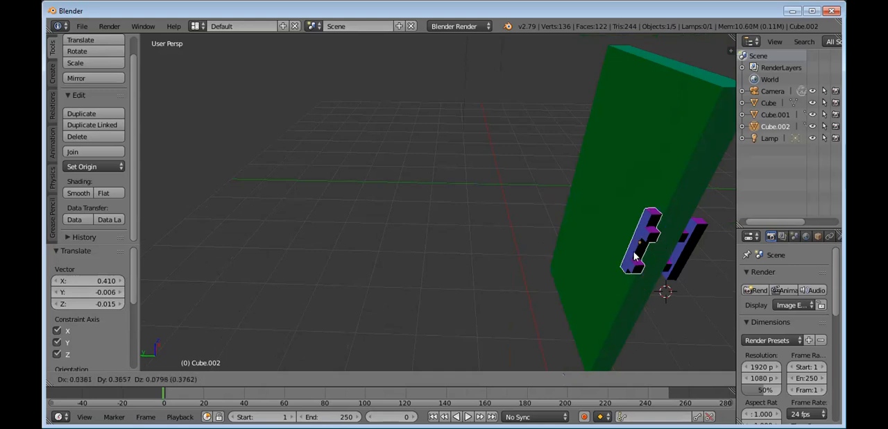
pyautogui.click(633, 255)
pyautogui.press('x')
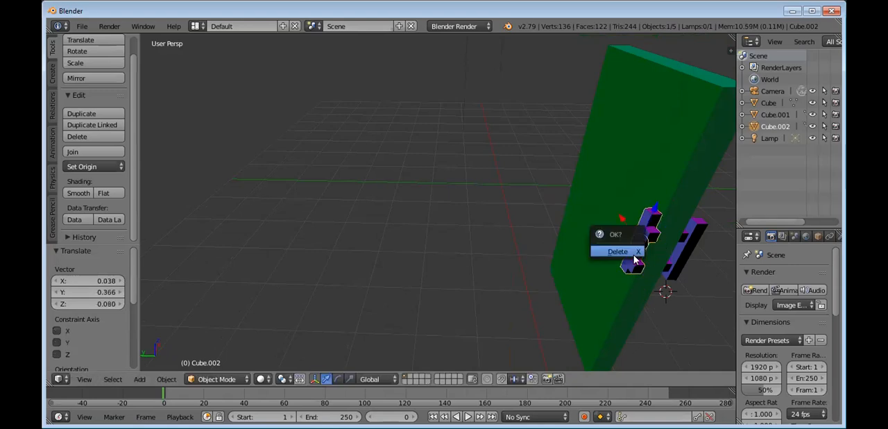
pyautogui.click(634, 255)
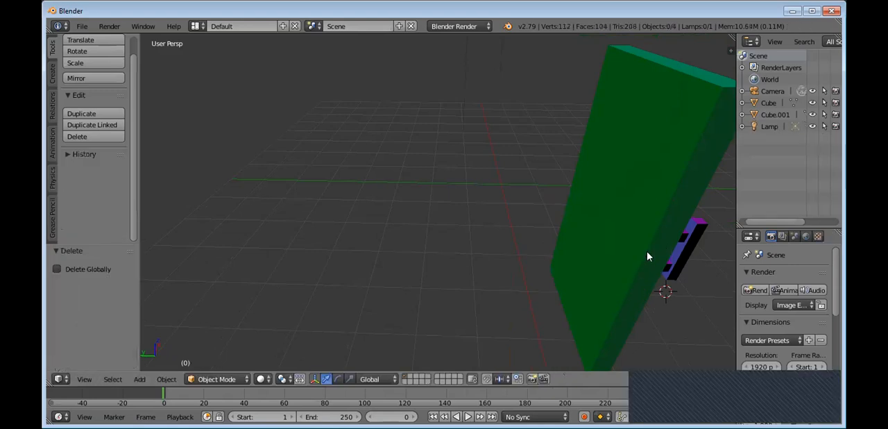
# Step: Review the whole door from its panelled side with the remaining handle, and open the file commands
pyautogui.moveTo(609, 256); pyautogui.dragTo(567, 249, button='middle')
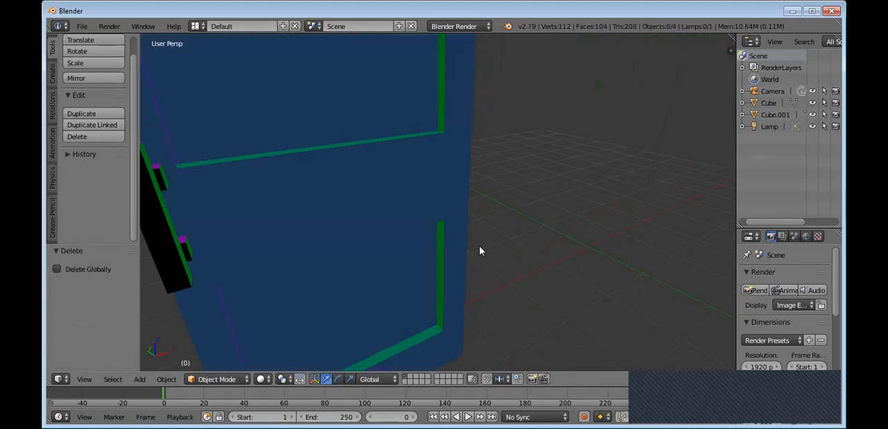
pyautogui.scroll(-3, 479, 251)
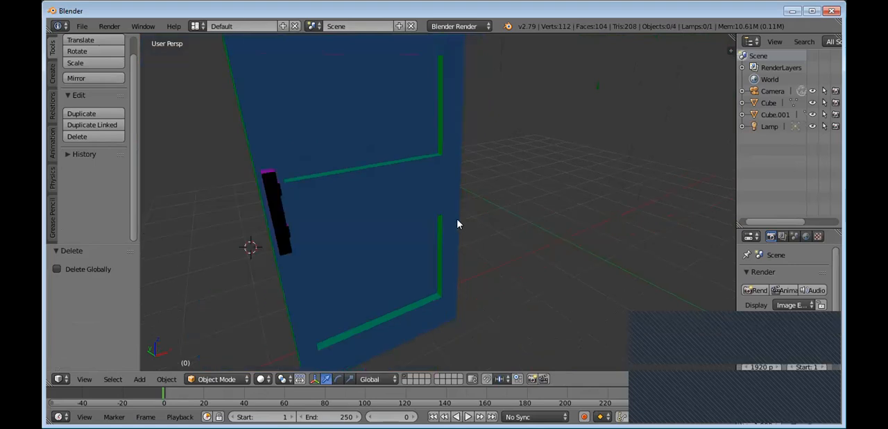
pyautogui.scroll(-2, 458, 223)
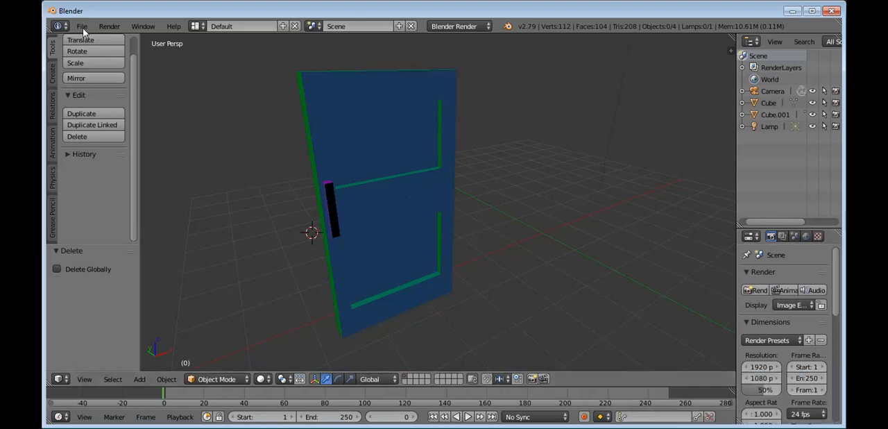
pyautogui.click(229, 153)
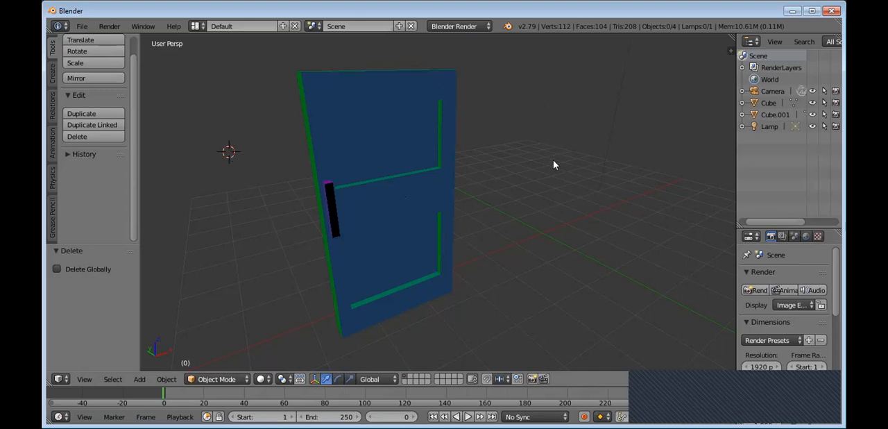
pyautogui.click(80, 26)
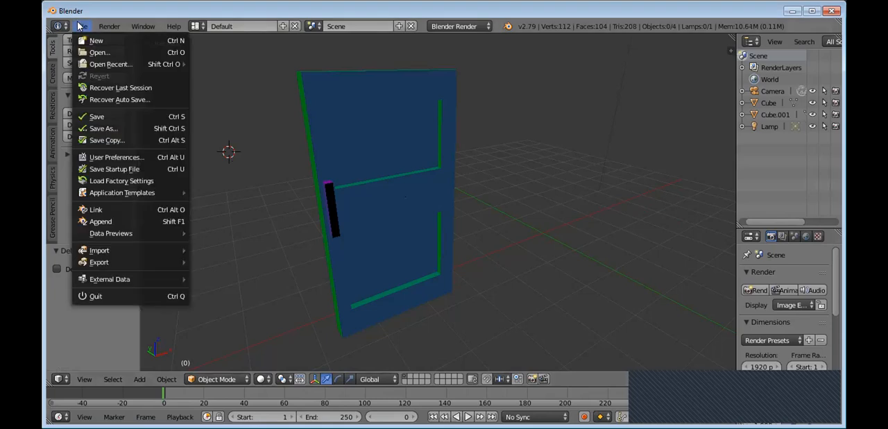
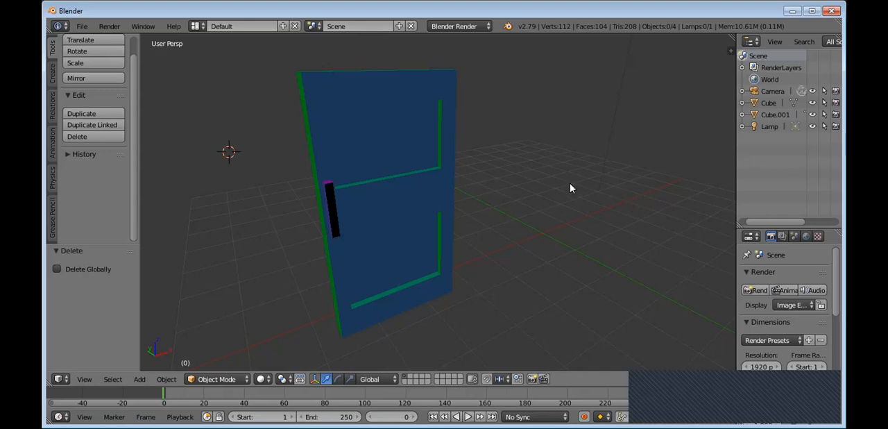
# Step: Start saving the door scene as a new file and choose the "Materi Dasar - Dasar Animasi" folder as its location
pyautogui.click(80, 29)
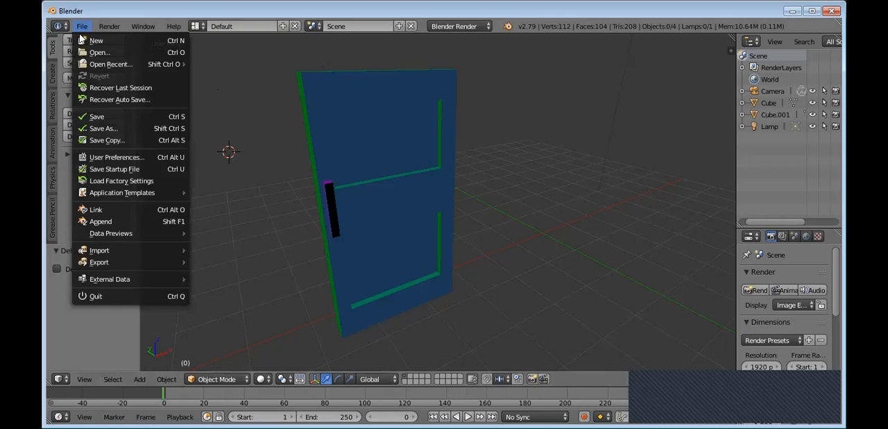
pyautogui.click(100, 129)
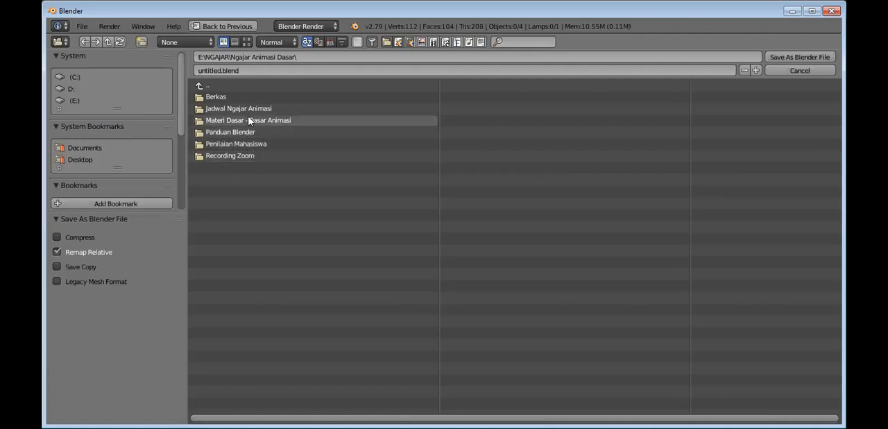
pyautogui.click(249, 121)
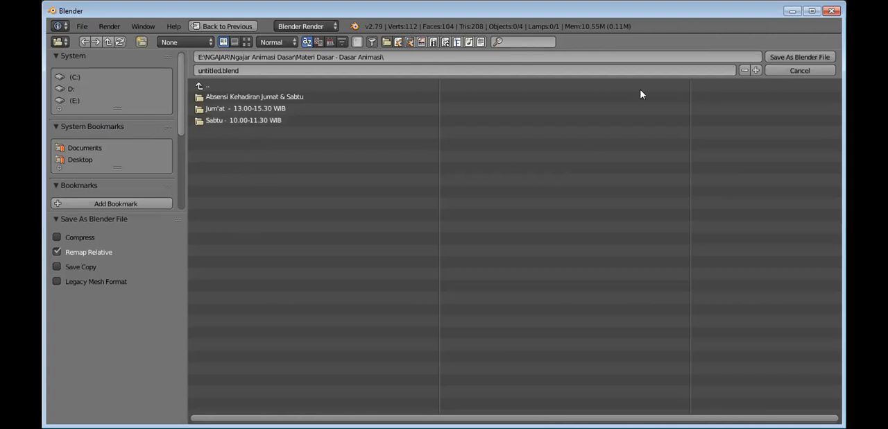
# Step: Name the file Latihan_Pintu_Pertemuan4.blend and save it in the chosen folder
pyautogui.click(297, 69)
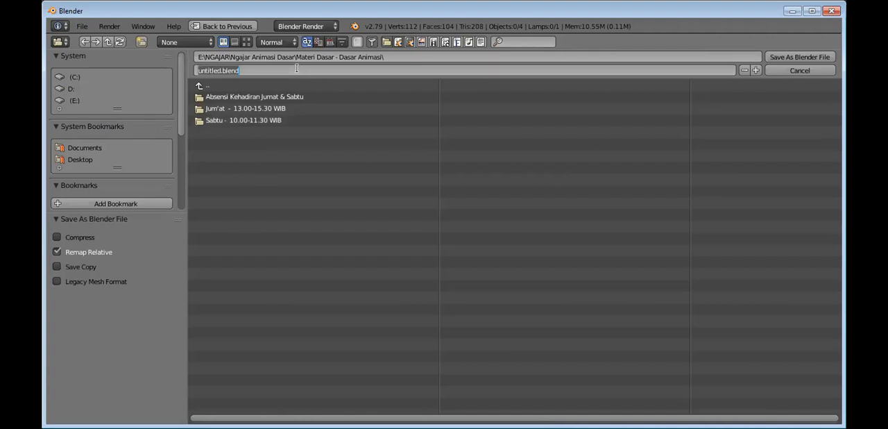
pyautogui.write('Latihan_Pintu')
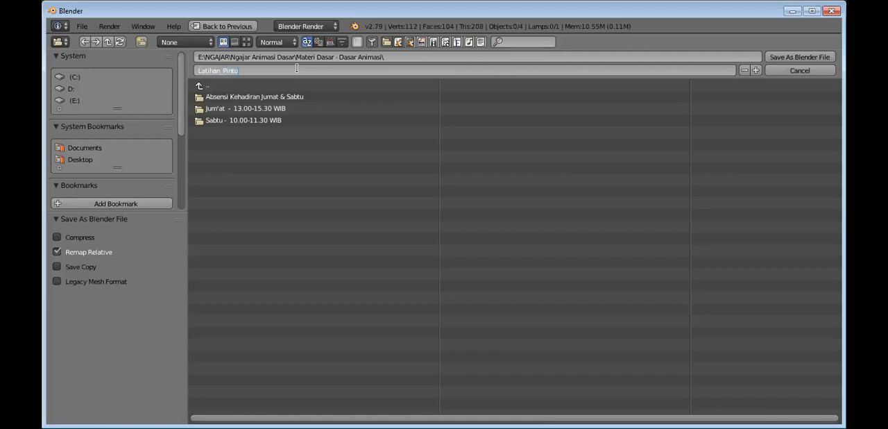
pyautogui.write('_Pertemuan4.blen')
pyautogui.click(801, 60)
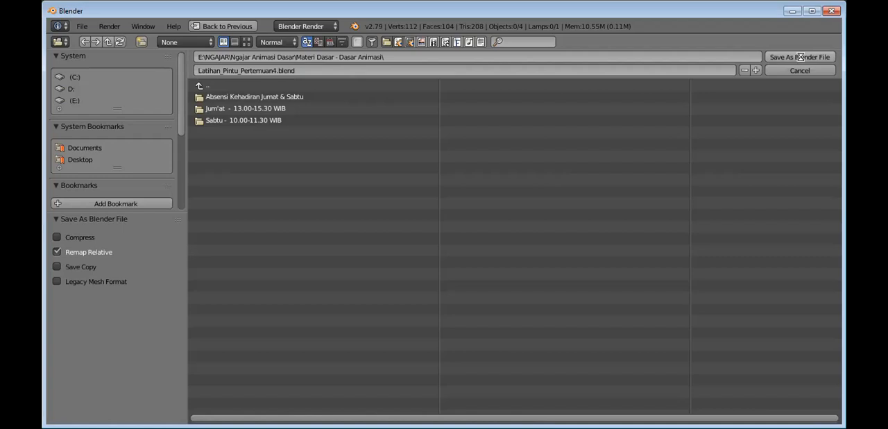
pyautogui.click(802, 59)
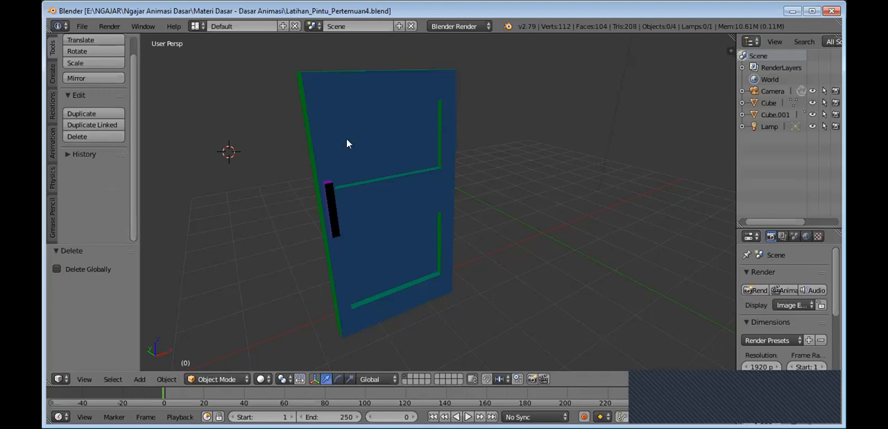
# Step: Enter Edit Mode on the door, try extruding the lower panel face outward by about 0.50, and undo the extrusion
pyautogui.rightClick(793, 104)
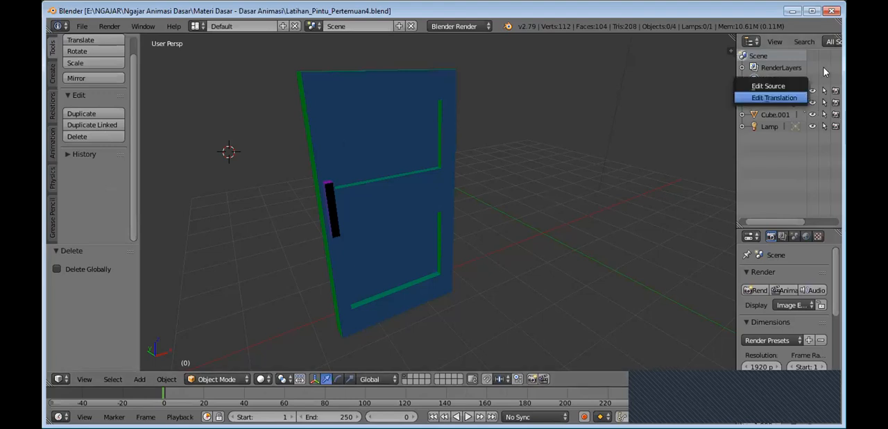
pyautogui.press('Tab')
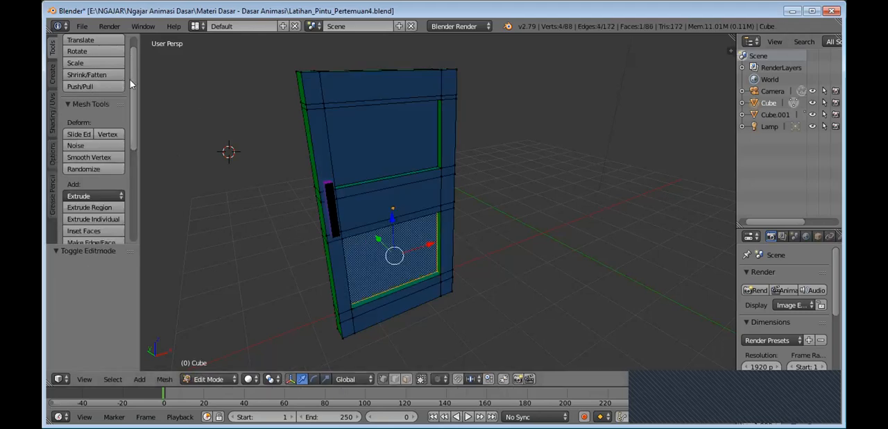
pyautogui.scroll(1, 133, 78)
pyautogui.scroll(-4, 134, 79)
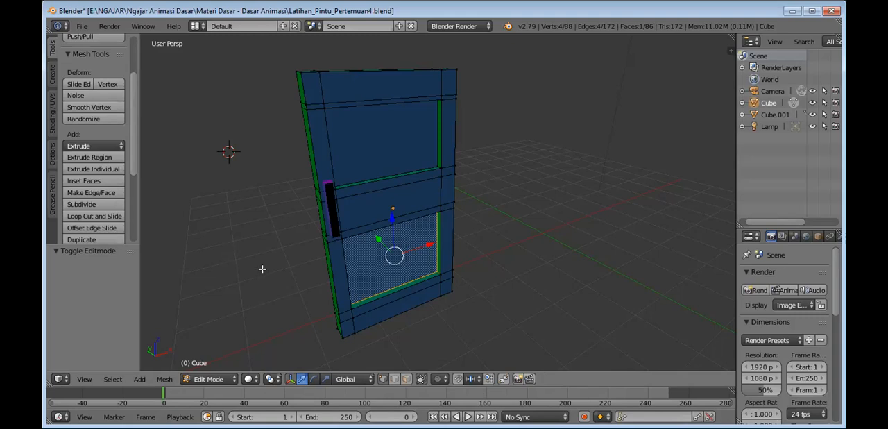
pyautogui.press('e')
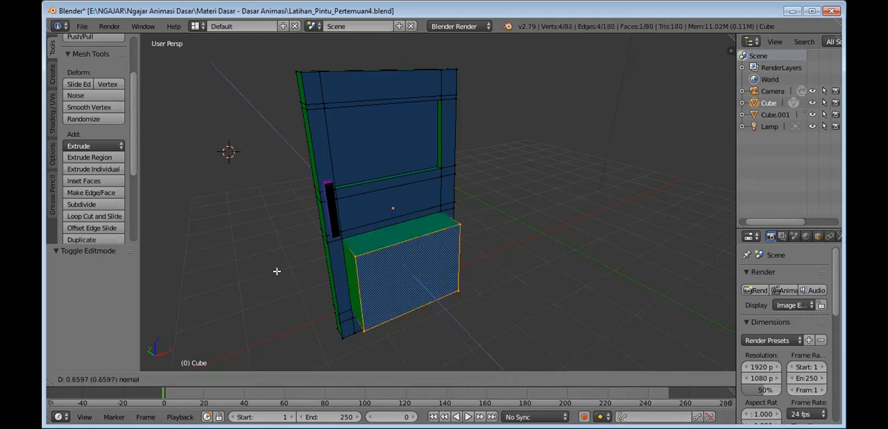
pyautogui.click(420, 323)
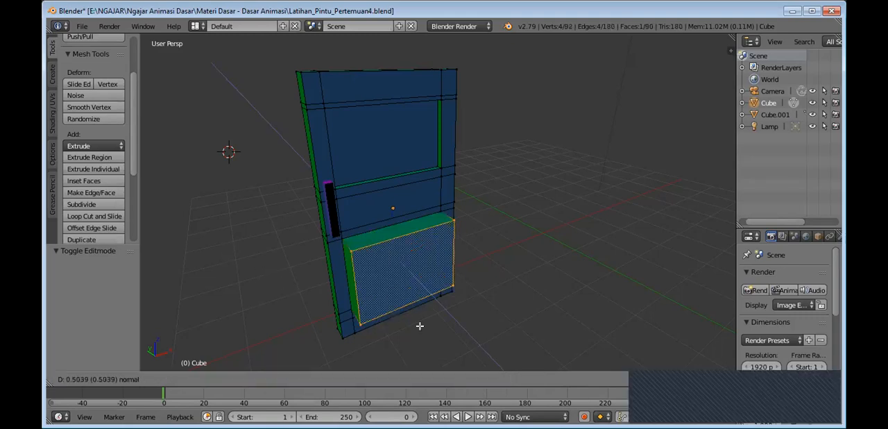
pyautogui.hotkey('ctrl', 'z')
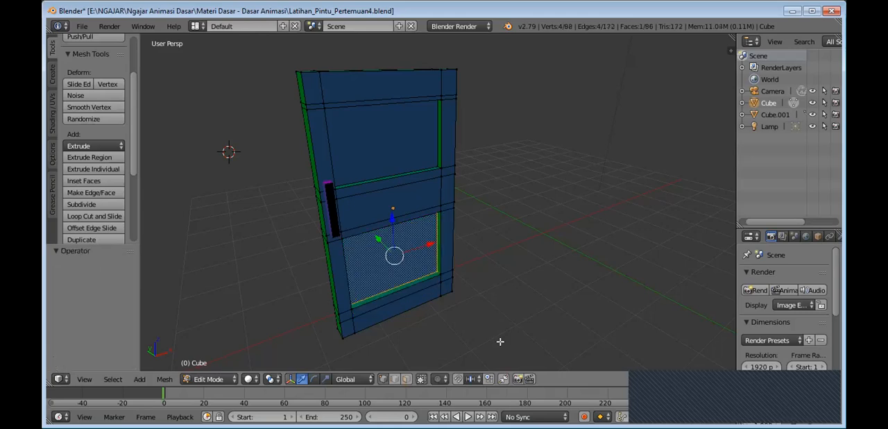
# Step: Try Extrude Individual on the lower panel face, undo it, and extrude the face by -0.087 with Extrude Region
pyautogui.click(95, 165)
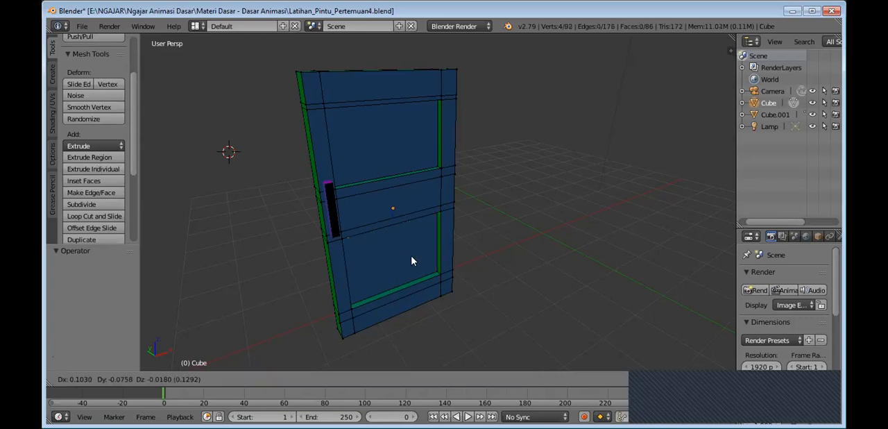
pyautogui.click(387, 255)
pyautogui.hotkey('ctrl', 'z')
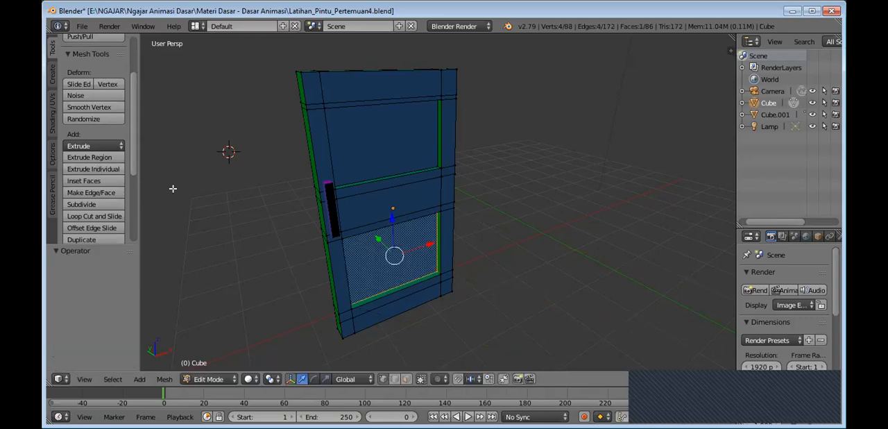
pyautogui.click(109, 157)
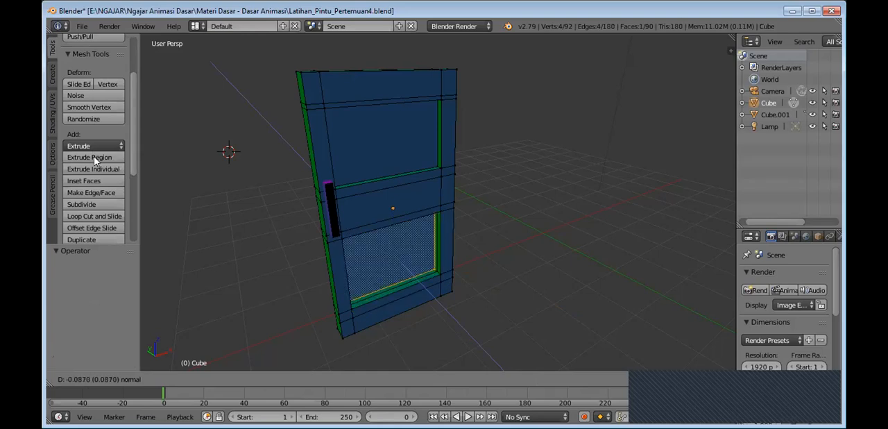
pyautogui.click(472, 318)
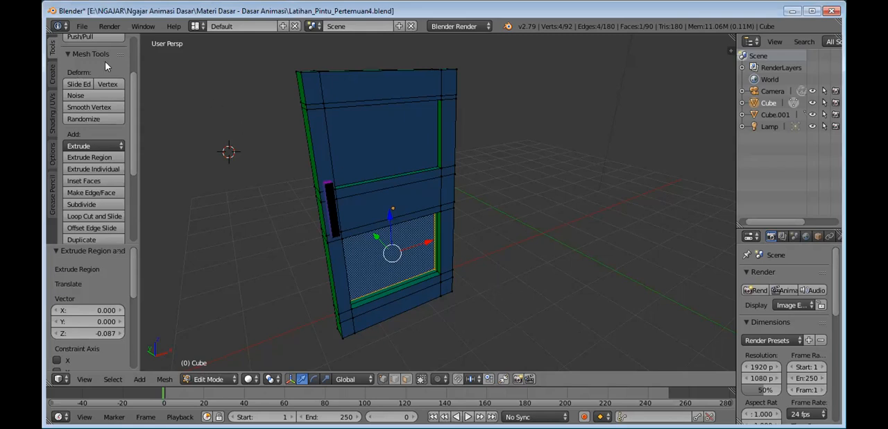
# Step: Start a new file by reloading the start-up scene, discarding the unsaved door edits
pyautogui.click(76, 27)
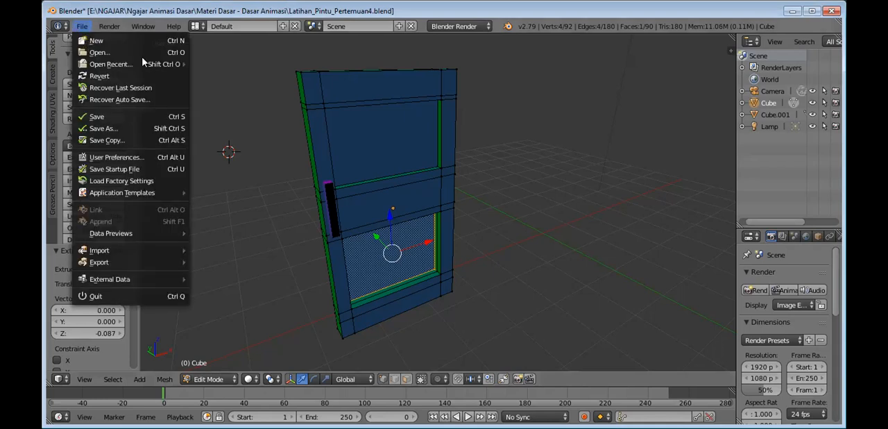
pyautogui.hotkey('ctrl', 'n')
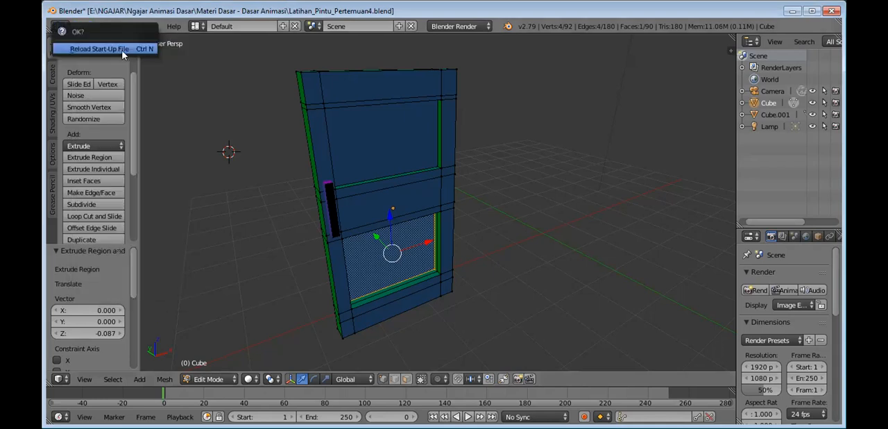
pyautogui.click(123, 50)
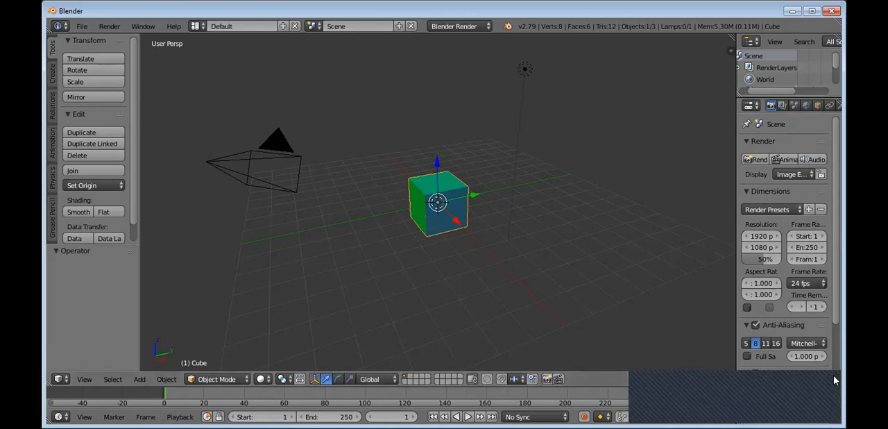
pyautogui.click(833, 376)
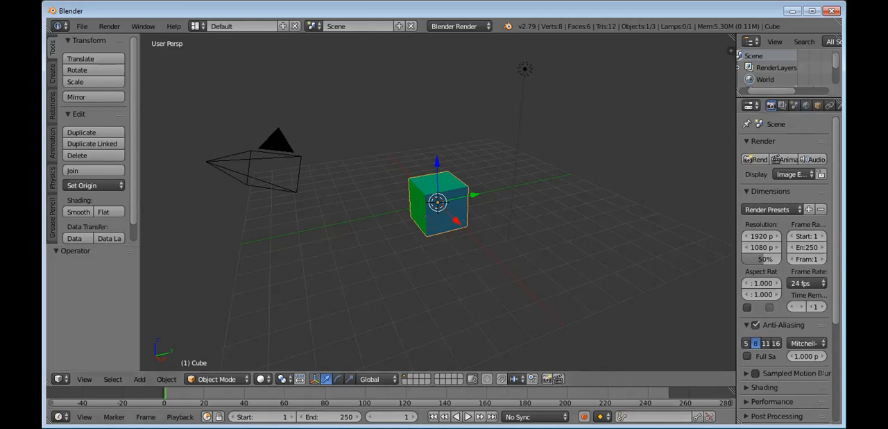
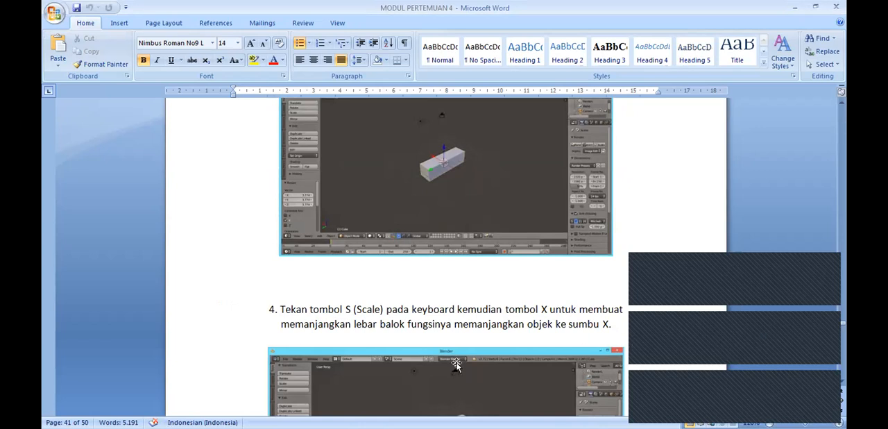
# Step: Read the Word module's table exercise, covering scaling the tabletop, loop-cutting its underside and extruding the legs
pyautogui.scroll(-9, 483, 333)
pyautogui.scroll(-7, 484, 332)
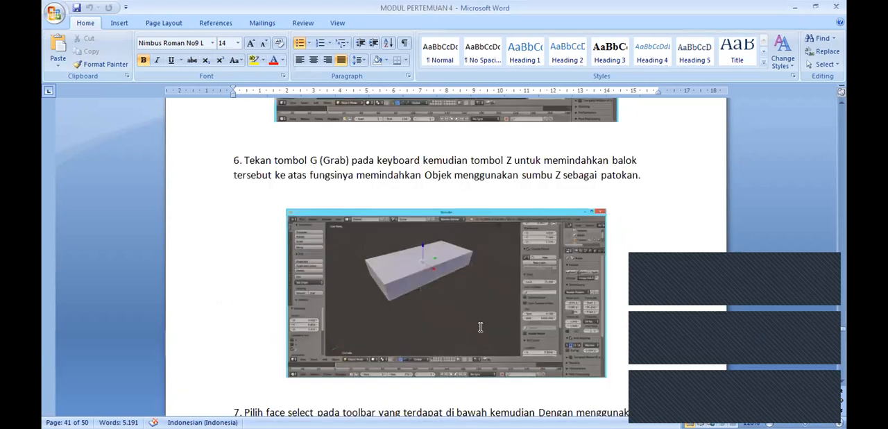
pyautogui.scroll(-4, 480, 327)
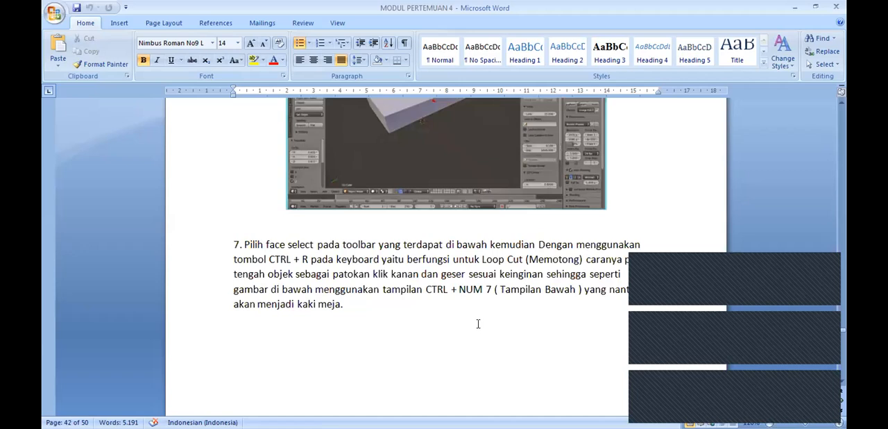
pyautogui.scroll(-2, 478, 323)
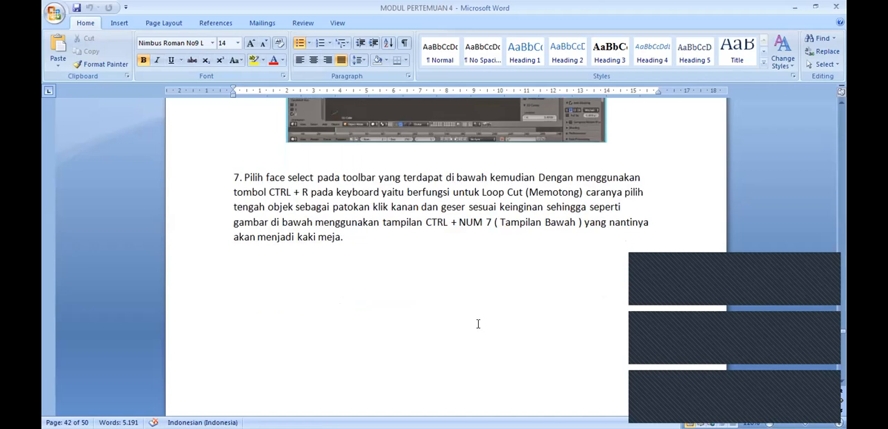
pyautogui.scroll(-1, 478, 323)
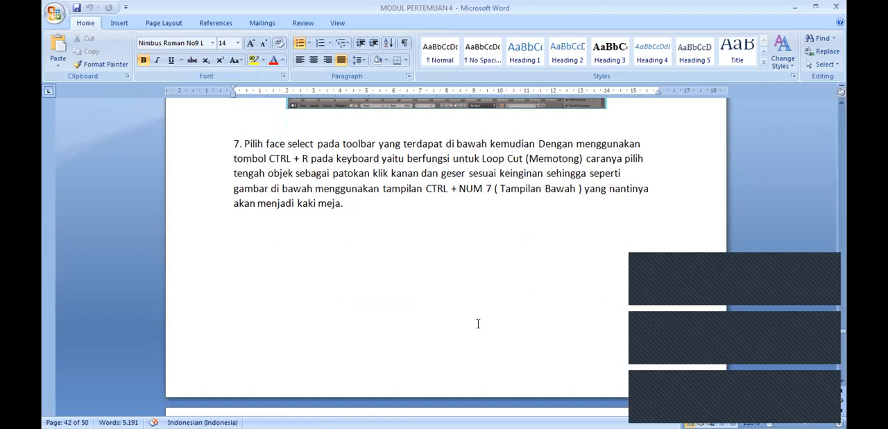
pyautogui.scroll(-11, 478, 323)
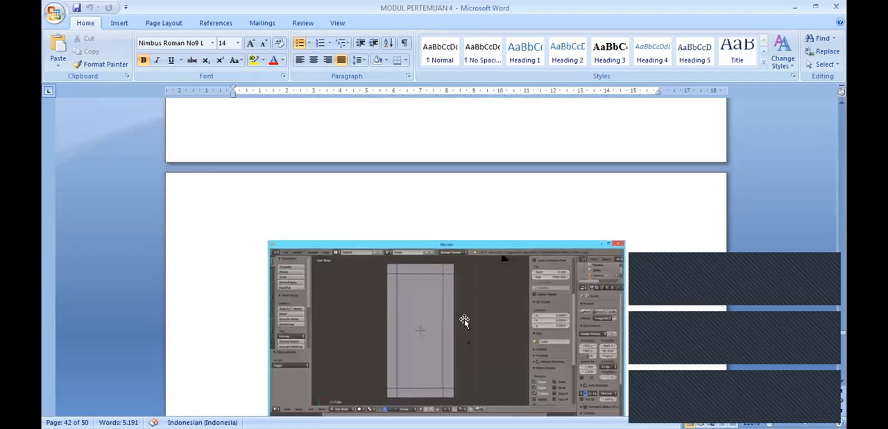
pyautogui.scroll(-13, 465, 321)
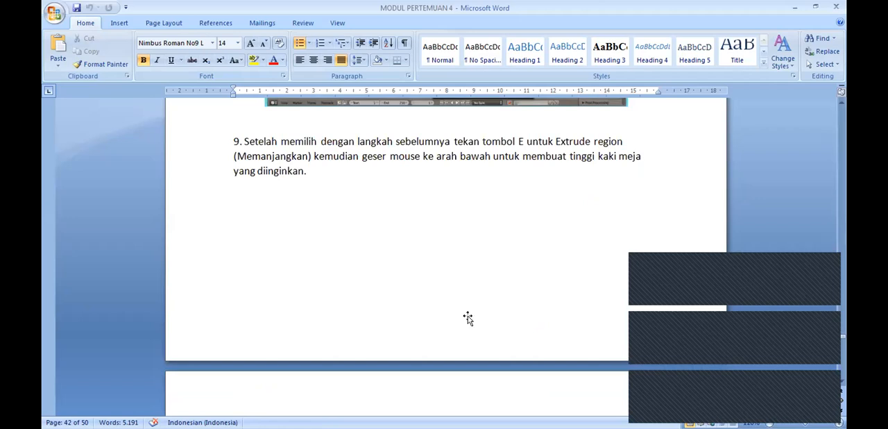
pyautogui.scroll(-6, 468, 317)
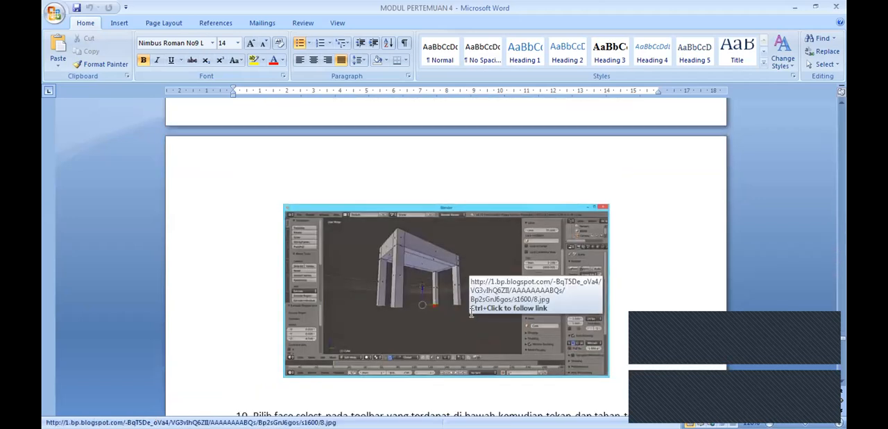
pyautogui.scroll(-9, 470, 316)
pyautogui.scroll(-6, 477, 311)
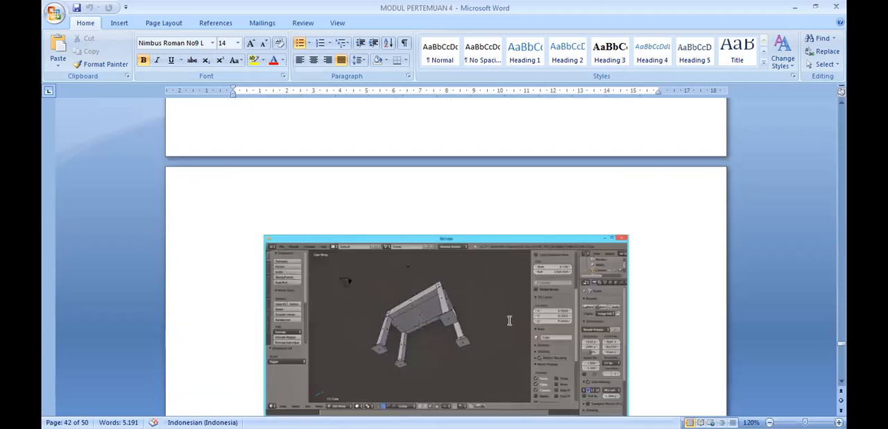
# Step: Read the module's remaining table steps on duplicating the drawer faces, extruding the drawers and making their openings
pyautogui.scroll(-14, 501, 322)
pyautogui.scroll(-1, 510, 318)
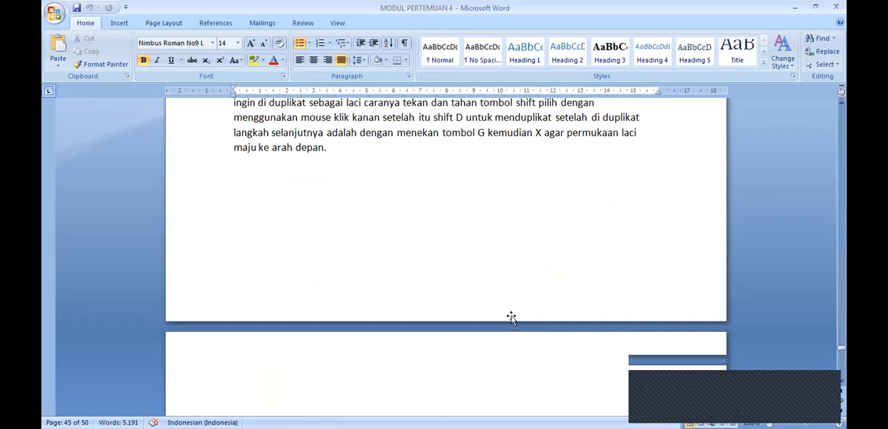
pyautogui.scroll(-8, 511, 317)
pyautogui.scroll(-1, 512, 317)
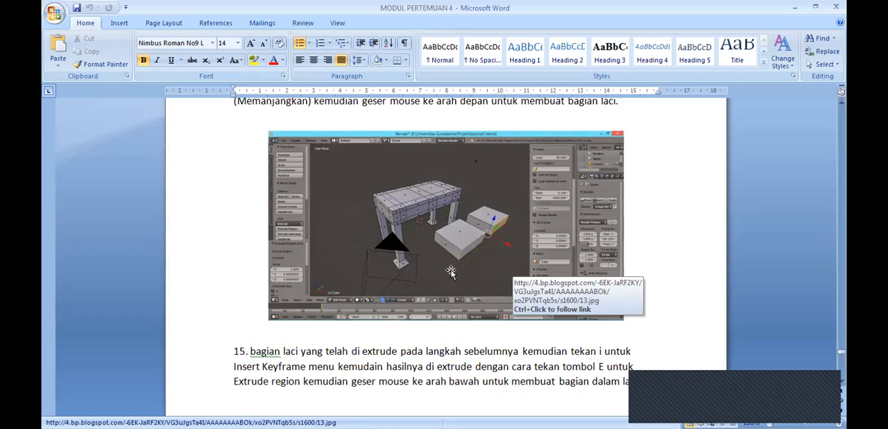
pyautogui.scroll(-4, 490, 309)
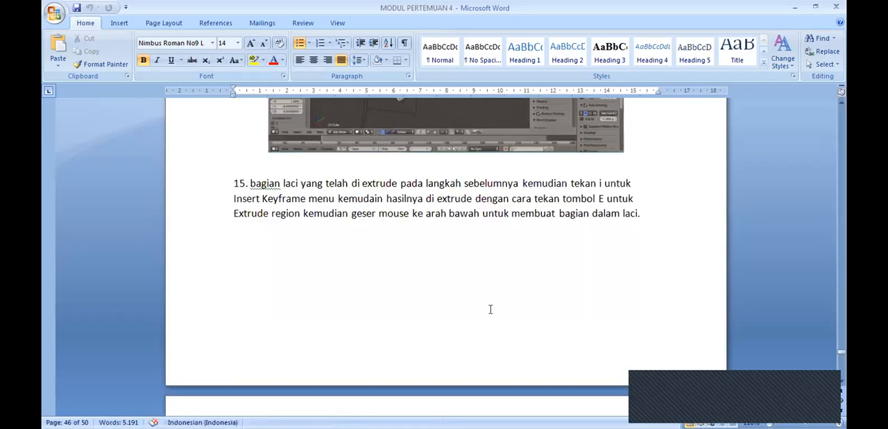
pyautogui.scroll(-4, 490, 309)
pyautogui.scroll(-3, 494, 318)
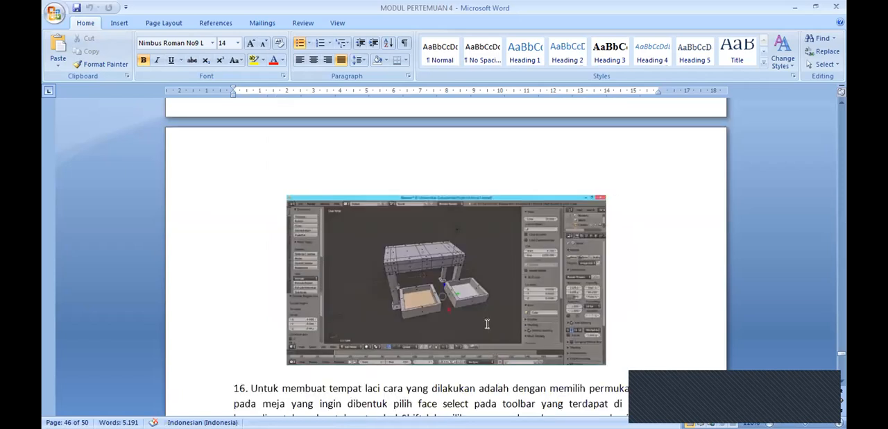
pyautogui.scroll(-2, 487, 323)
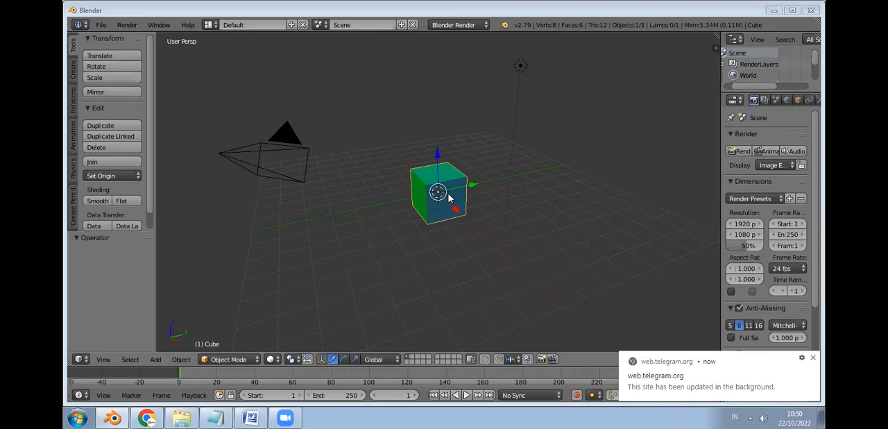
# Step: Switch to Blender, delete the default cube and add a new mesh cube at the origin
pyautogui.press('x')
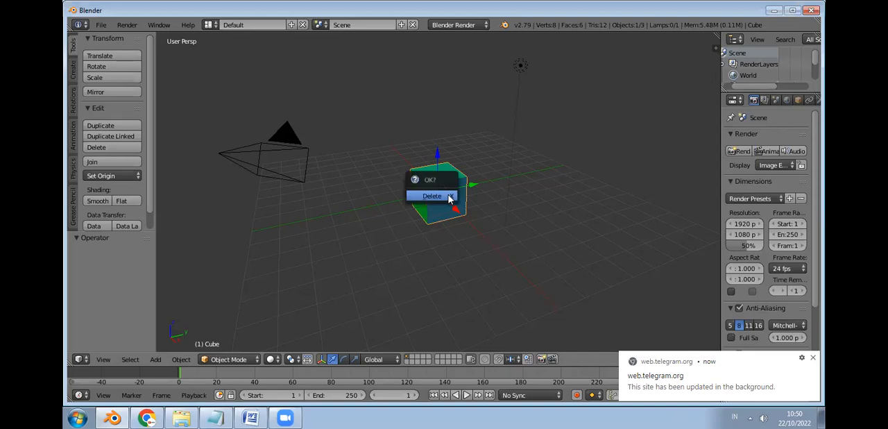
pyautogui.click(452, 199)
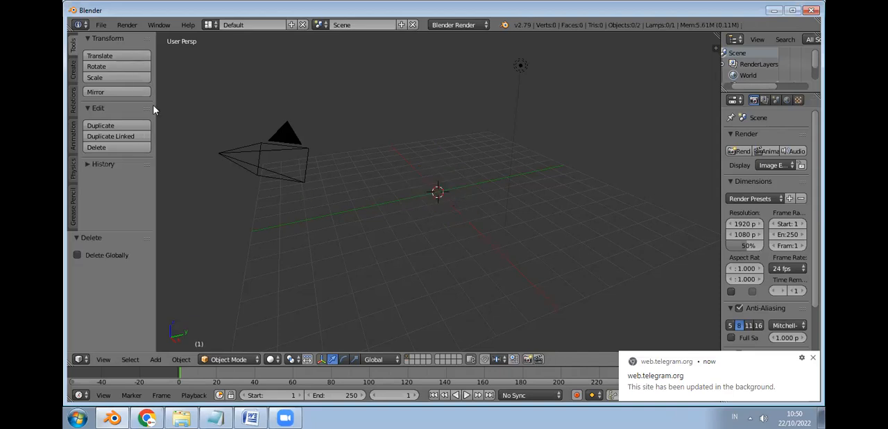
pyautogui.click(74, 70)
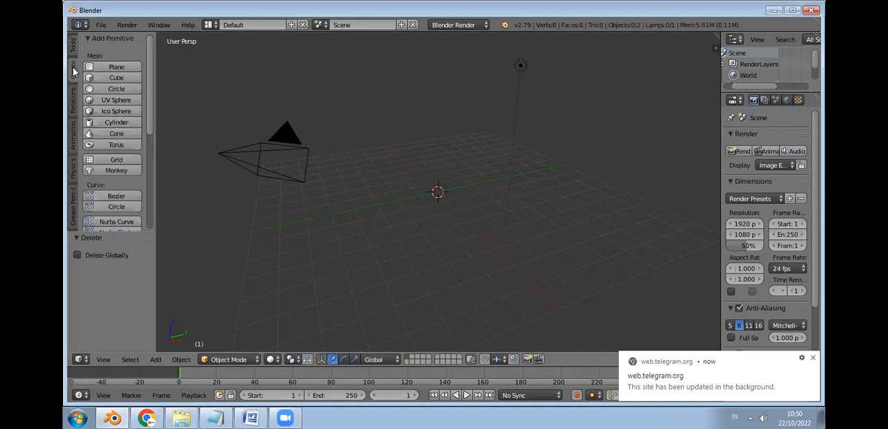
pyautogui.click(122, 77)
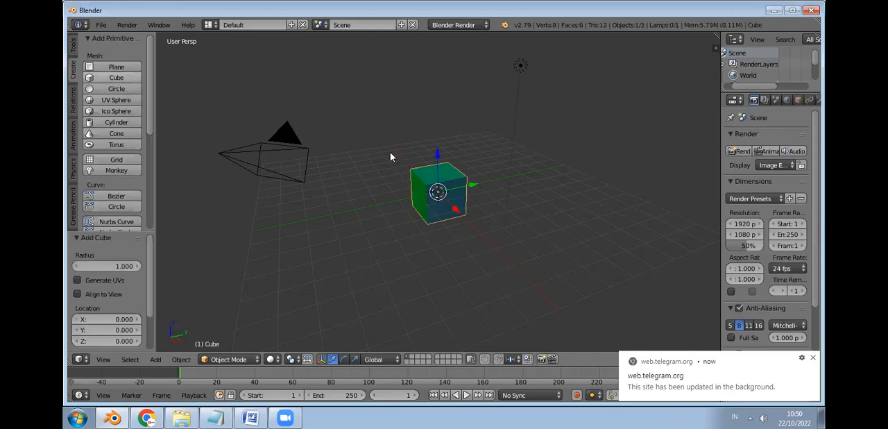
# Step: Scale the cube by 0.940, constrain the resize to the X and Y axes, and set its Z factor to 1.940
pyautogui.press('s')
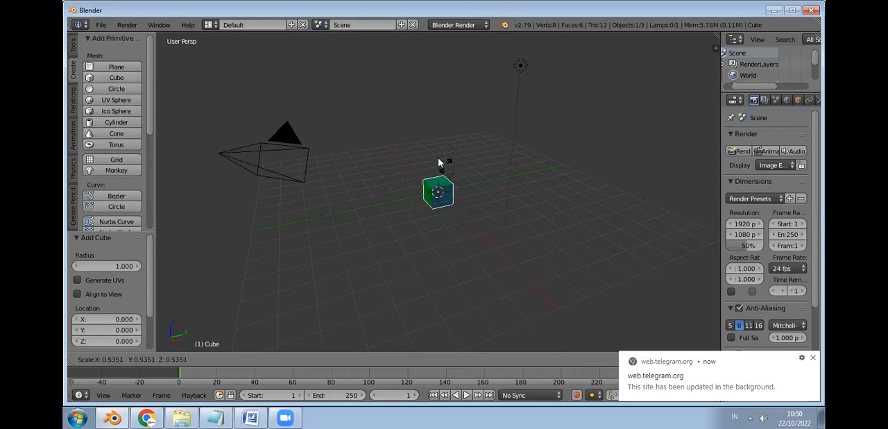
pyautogui.click(426, 145)
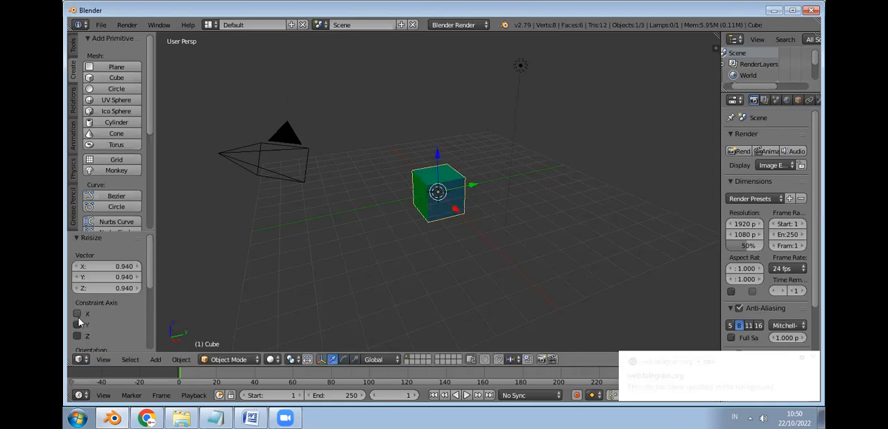
pyautogui.click(78, 315)
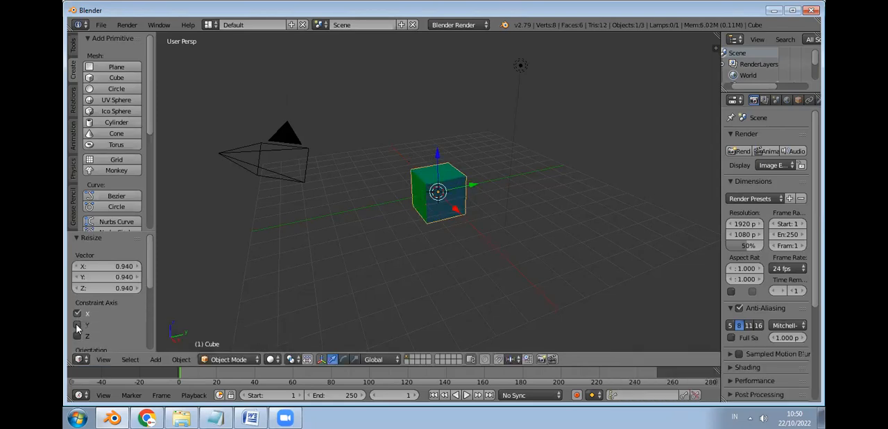
pyautogui.click(78, 324)
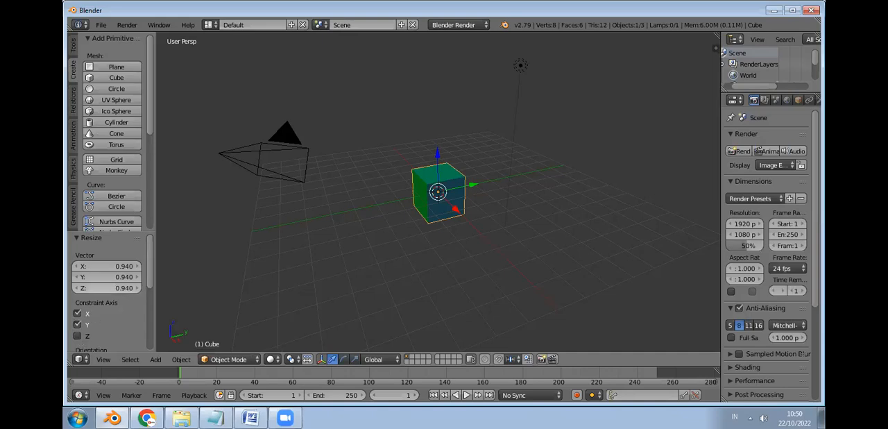
pyautogui.click(107, 288)
pyautogui.moveTo(107, 288); pyautogui.dragTo(125, 286)
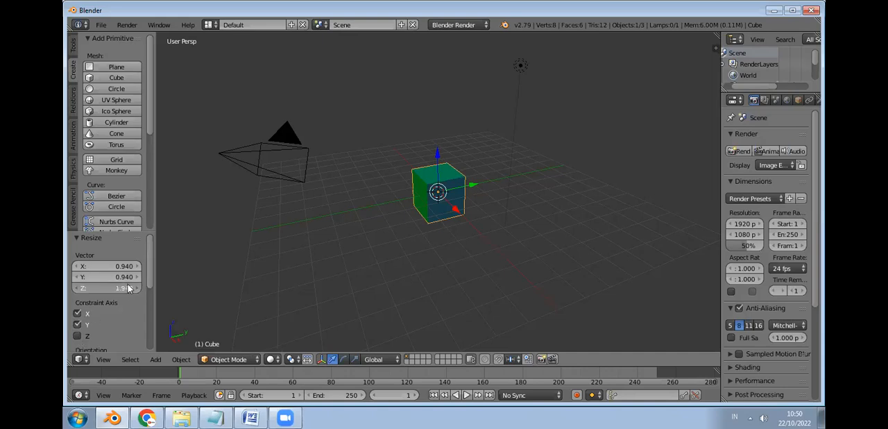
# Step: Scale the cube up and stretch it into a tall, narrow block with resize factors X 0.873 and Y 0.963
pyautogui.press('s')
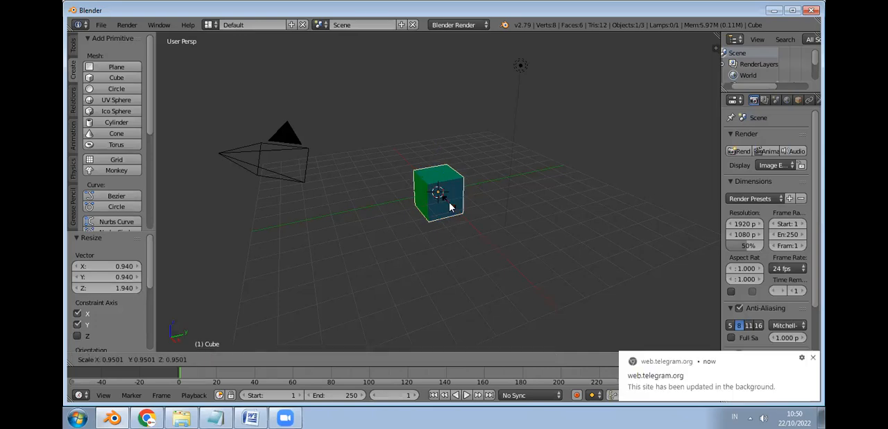
pyautogui.click(358, 233)
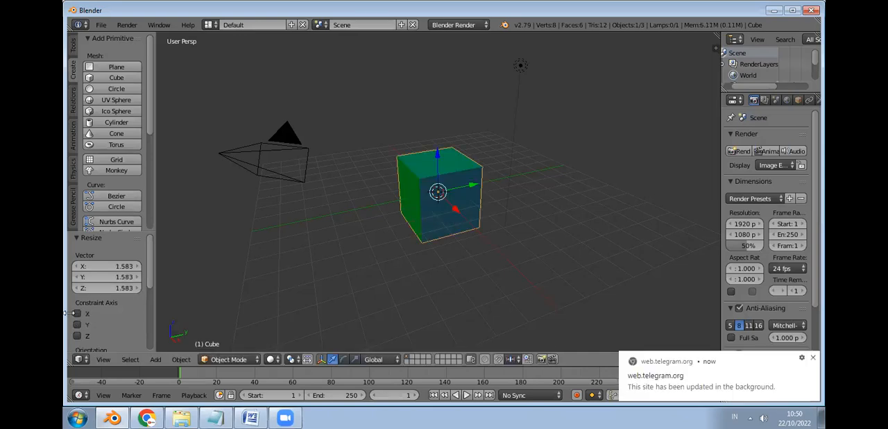
pyautogui.moveTo(108, 288)
pyautogui.mouseDown()
pyautogui.moveTo(166, 288)
pyautogui.moveTo(106, 292)
pyautogui.mouseUp()
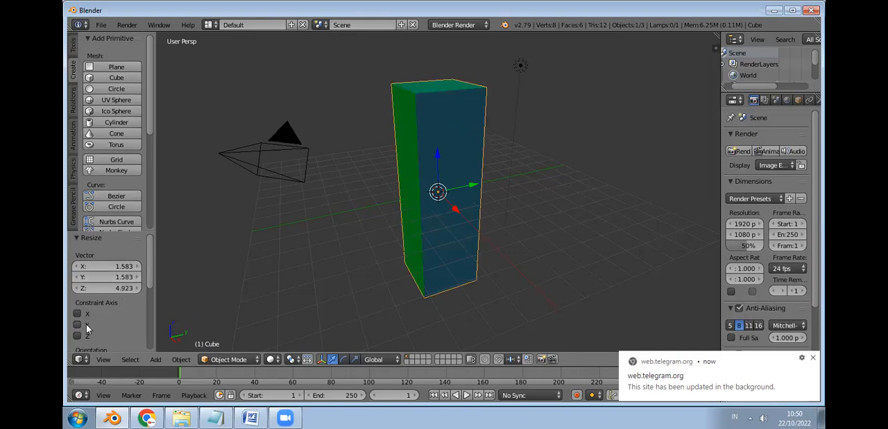
pyautogui.moveTo(119, 276); pyautogui.dragTo(93, 276)
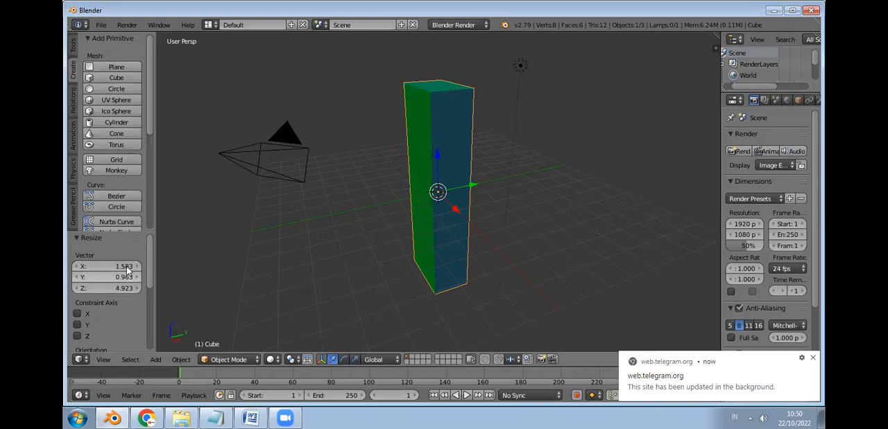
pyautogui.click(127, 270)
pyautogui.moveTo(127, 266); pyautogui.dragTo(115, 291)
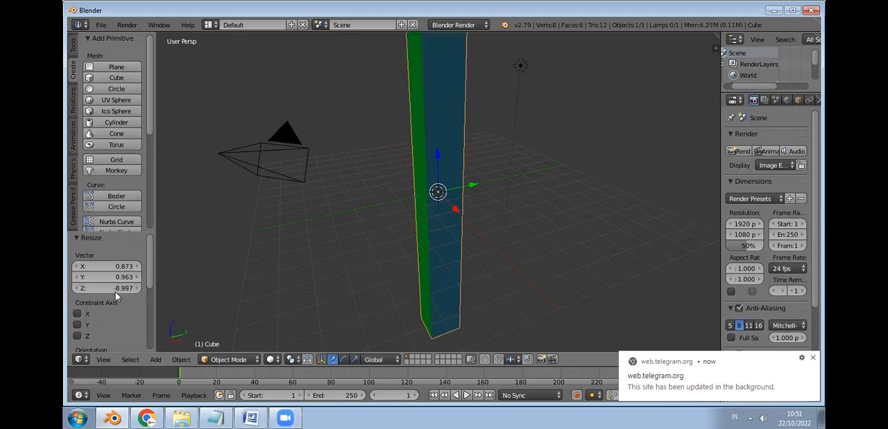
# Step: Set the tall block's Z resize factor to 3.000
pyautogui.click(120, 287)
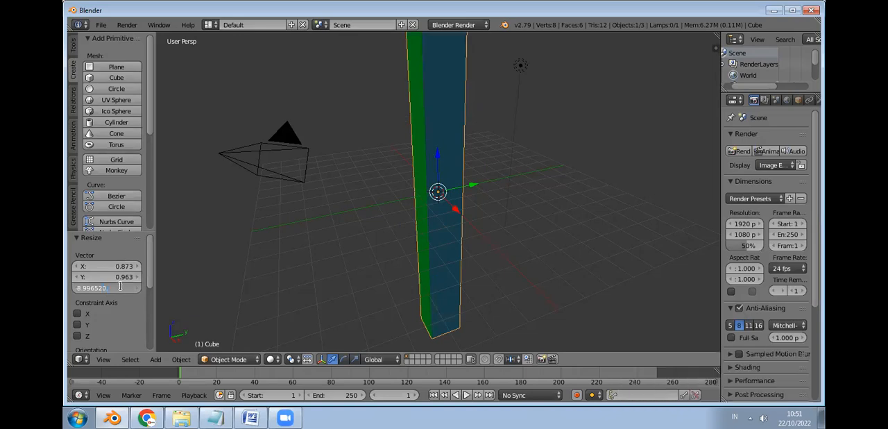
pyautogui.write('-2')
pyautogui.press('Return')
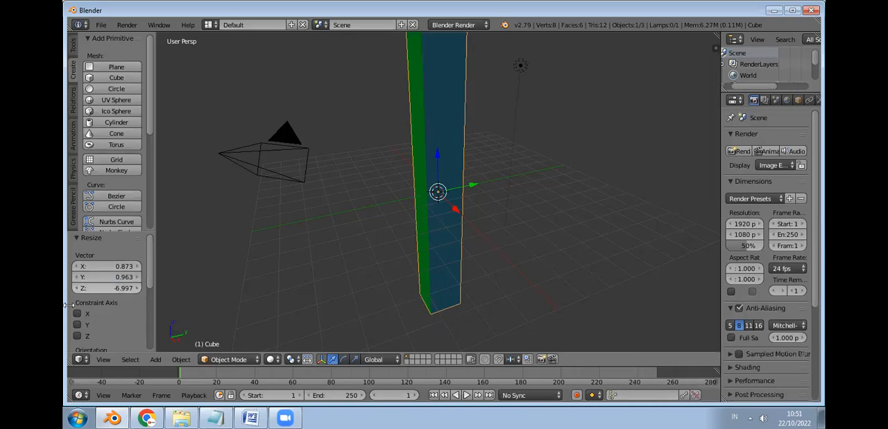
pyautogui.click(115, 290)
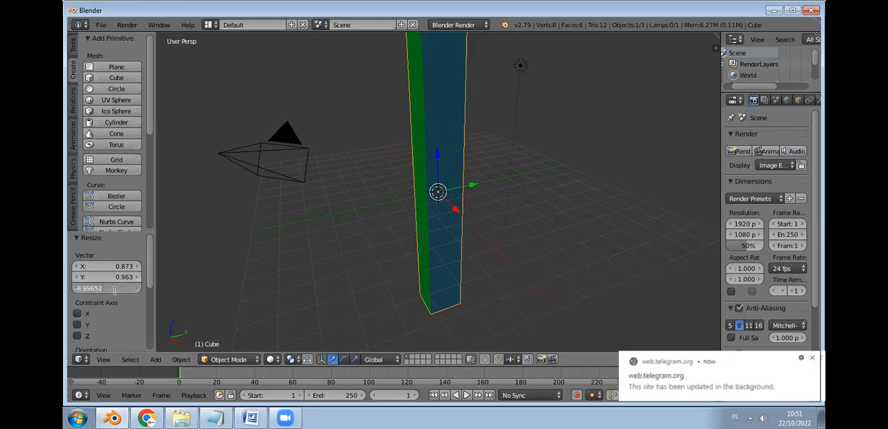
pyautogui.press('BackSpace')
pyautogui.press('BackSpace')
pyautogui.press('BackSpace')
pyautogui.press('BackSpace')
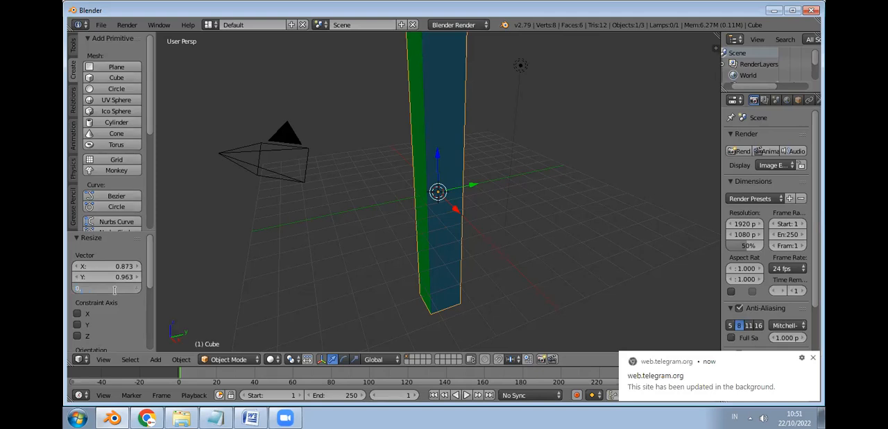
pyautogui.press('Return')
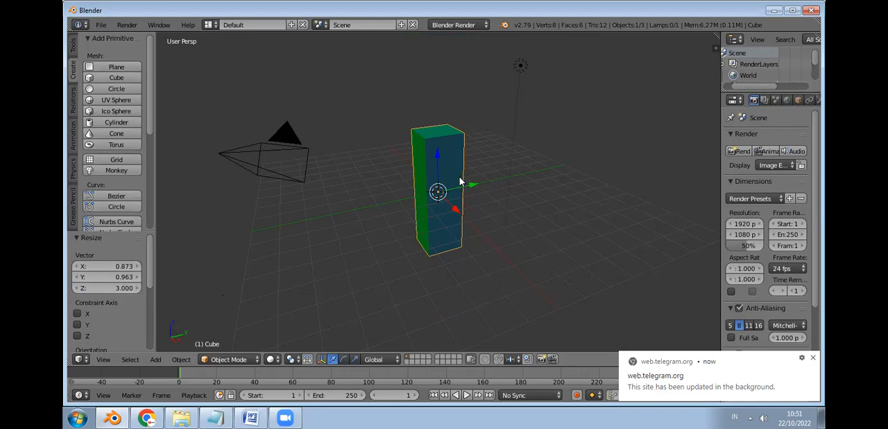
# Step: Slim the block into a thin upright post with resize factors X 0.543, Y 0.483 and Z 2.610
pyautogui.click(442, 162)
pyautogui.click(116, 288)
pyautogui.write('2.98')
pyautogui.press('Return')
pyautogui.moveTo(115, 288); pyautogui.dragTo(143, 276)
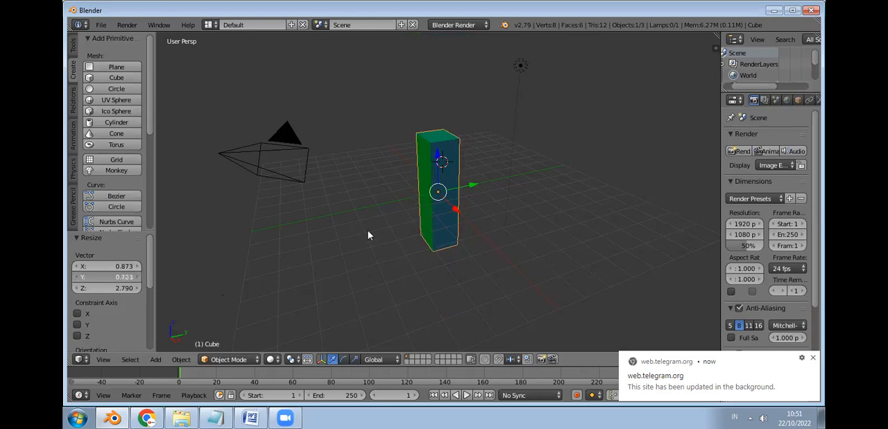
pyautogui.moveTo(368, 230); pyautogui.dragTo(388, 231, button='middle')
pyautogui.moveTo(123, 266)
pyautogui.mouseDown()
pyautogui.moveTo(102, 266)
pyautogui.moveTo(125, 287)
pyautogui.moveTo(118, 277)
pyautogui.mouseUp()
pyautogui.moveTo(133, 277); pyautogui.dragTo(127, 277)
pyautogui.moveTo(349, 261); pyautogui.dragTo(212, 227, button='middle')
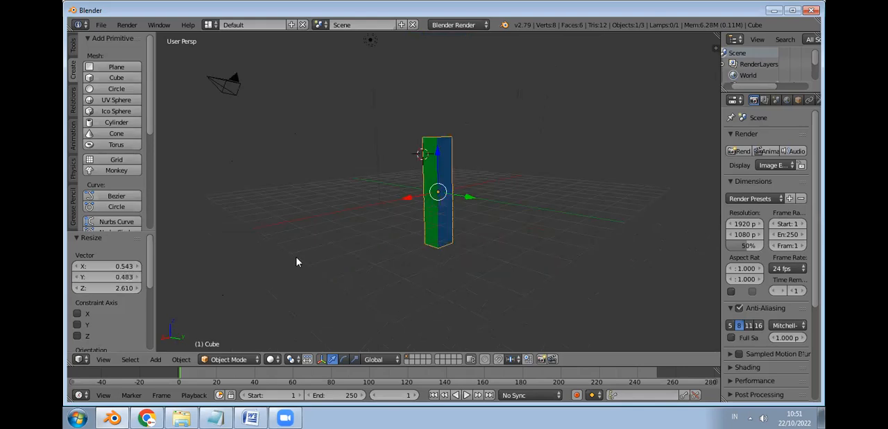
pyautogui.moveTo(297, 262); pyautogui.dragTo(468, 174, button='middle')
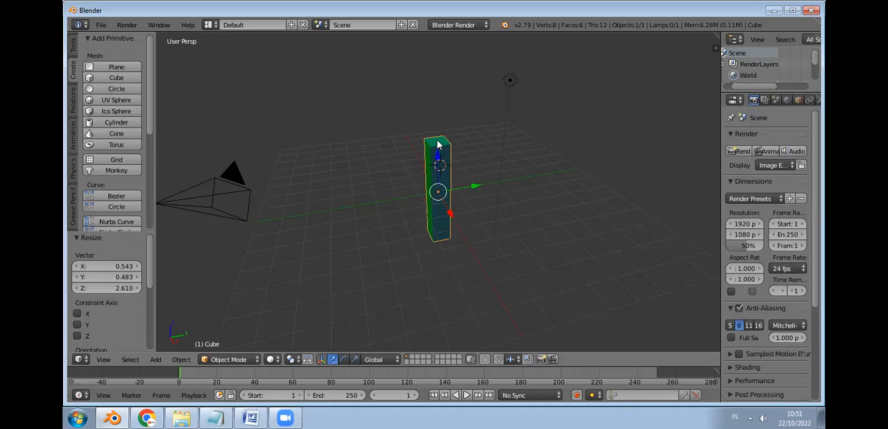
# Step: Raise the post to stand on the grid, moving it X -1.202, Y 0.159, Z 1.972, and shift it about 1.779 along Y
pyautogui.press('g')
pyautogui.click(447, 141)
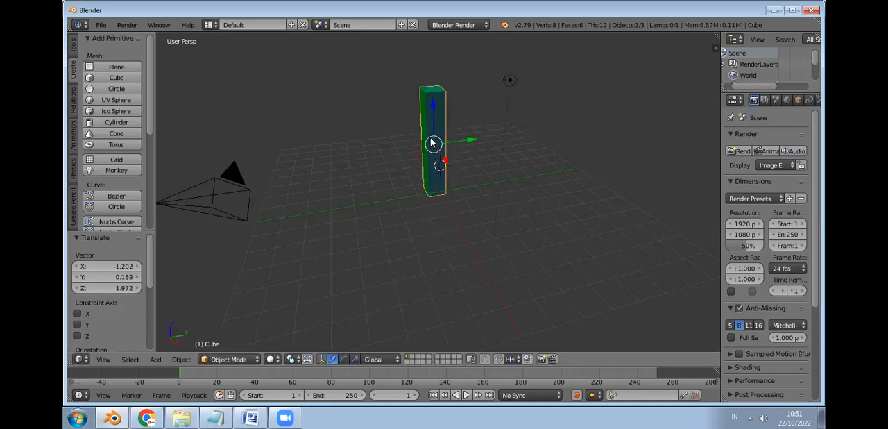
pyautogui.press('g')
pyautogui.click(450, 144)
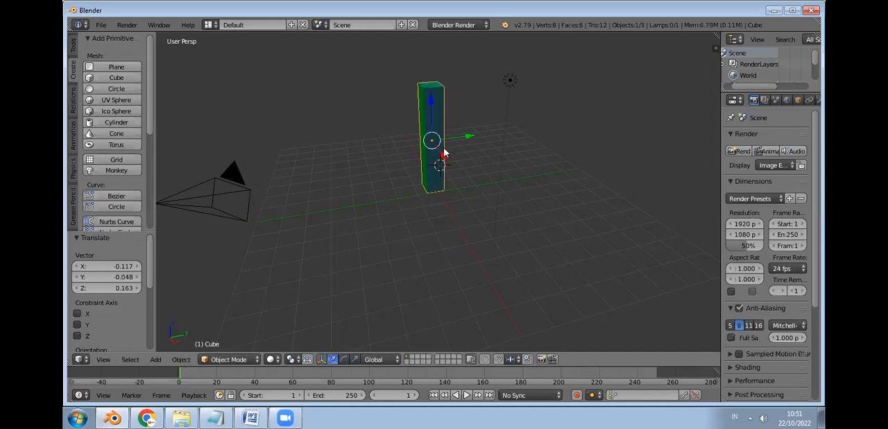
pyautogui.press('g')
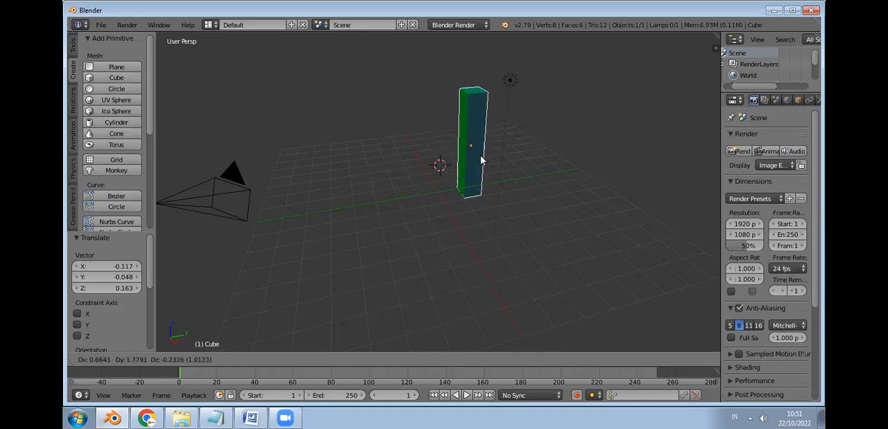
pyautogui.click(486, 170)
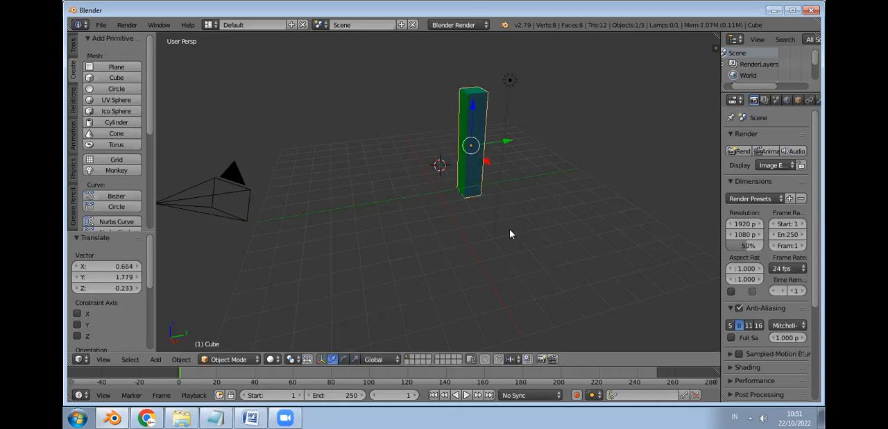
# Step: Scale the post down uniformly by a factor of about 0.819
pyautogui.scroll(2, 506, 203)
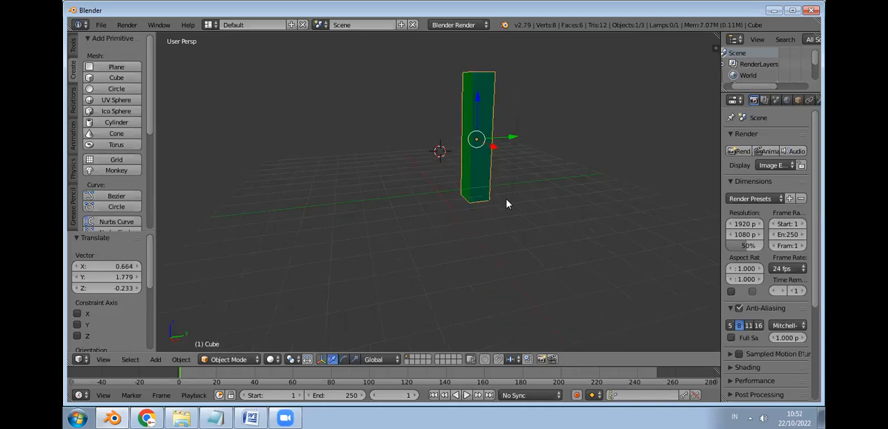
pyautogui.moveTo(506, 203); pyautogui.dragTo(498, 167, button='middle')
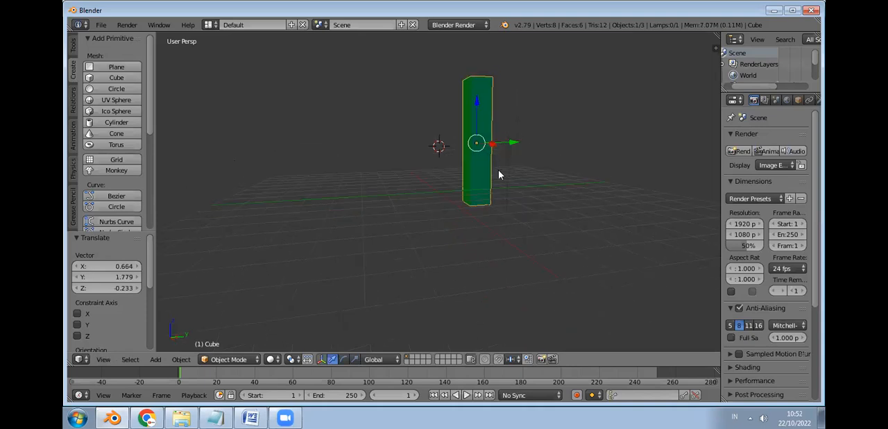
pyautogui.press('s')
pyautogui.click(490, 167)
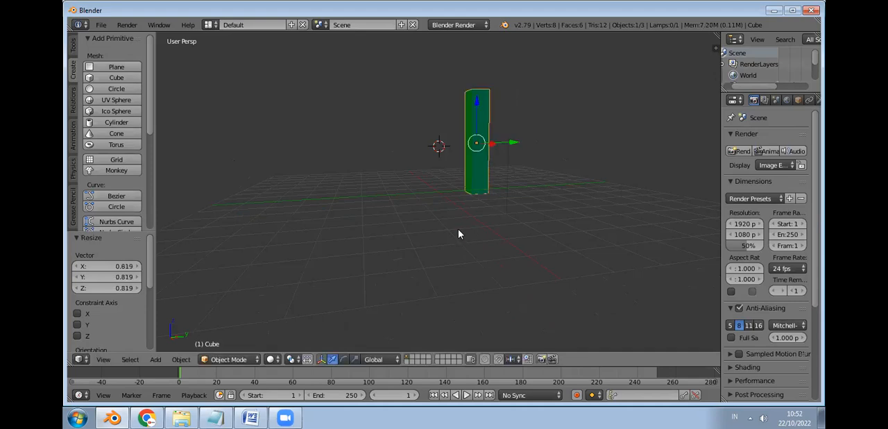
# Step: Place the 3D cursor near the foot of the post and add a plane of radius 1.000 there
pyautogui.scroll(3, 458, 226)
pyautogui.click(478, 210)
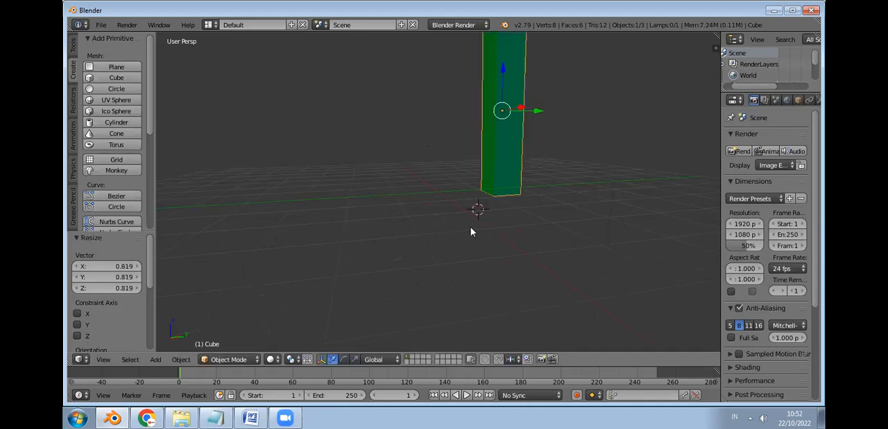
pyautogui.moveTo(460, 241)
pyautogui.mouseDown(button='middle')
pyautogui.moveTo(454, 247)
pyautogui.moveTo(454, 213)
pyautogui.moveTo(454, 231)
pyautogui.mouseUp(button='middle')
pyautogui.moveTo(526, 129); pyautogui.dragTo(559, 95, button='middle')
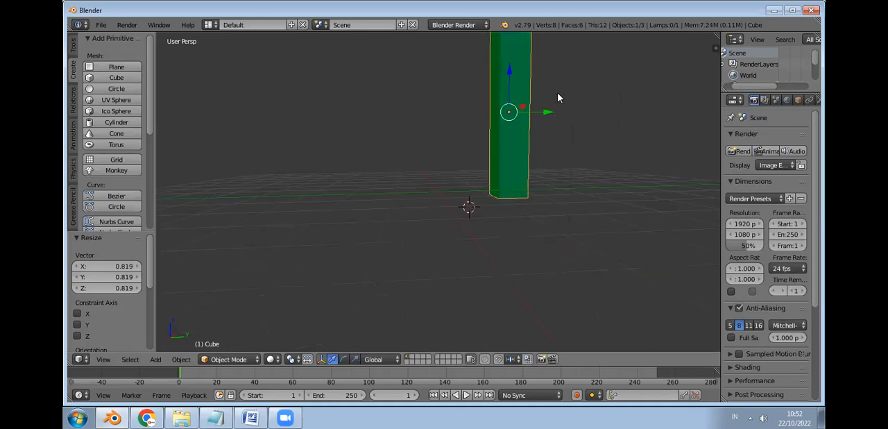
pyautogui.moveTo(541, 133); pyautogui.dragTo(551, 207, button='middle')
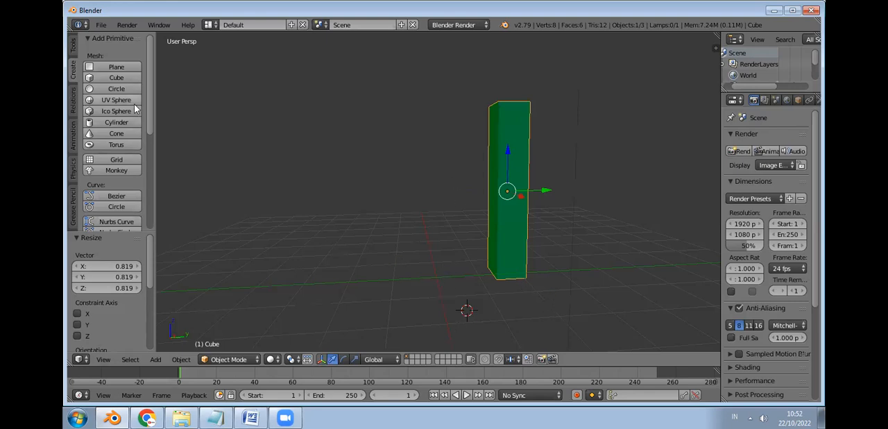
pyautogui.click(117, 67)
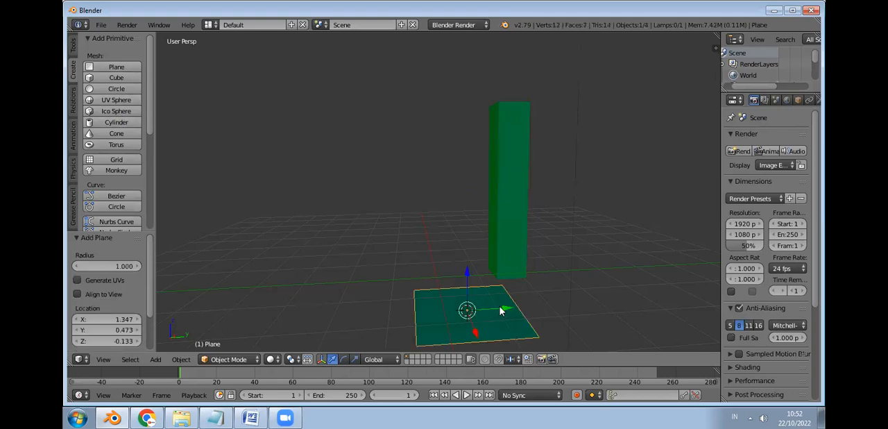
# Step: Move the plane around the lower part of the post, finishing with a shift of about X -1.733, Y 0.868, Z -1.395
pyautogui.press('g')
pyautogui.click(555, 292)
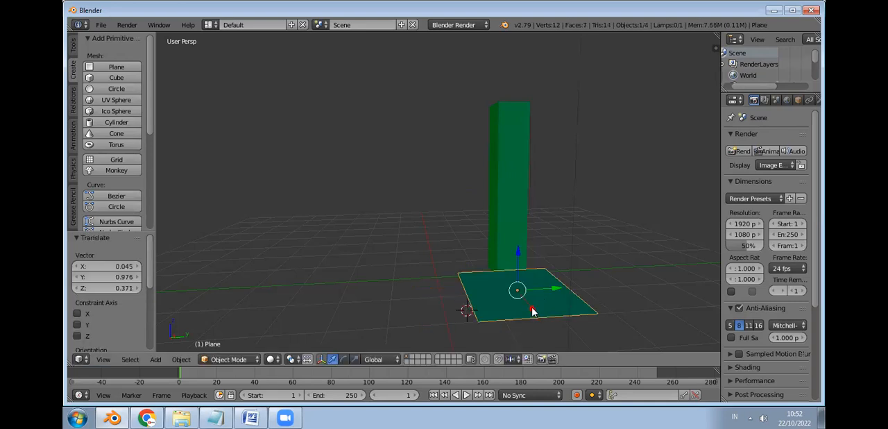
pyautogui.moveTo(520, 283); pyautogui.dragTo(474, 260)
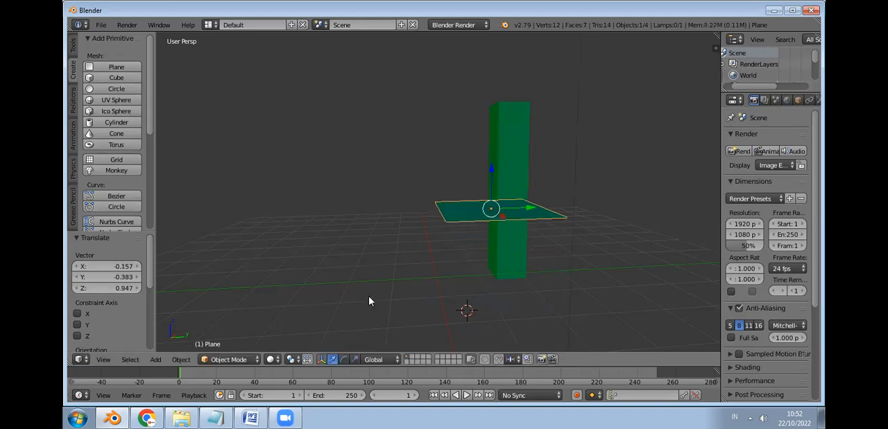
pyautogui.moveTo(368, 299); pyautogui.dragTo(410, 294, button='middle')
pyautogui.moveTo(371, 223); pyautogui.dragTo(353, 206, button='middle')
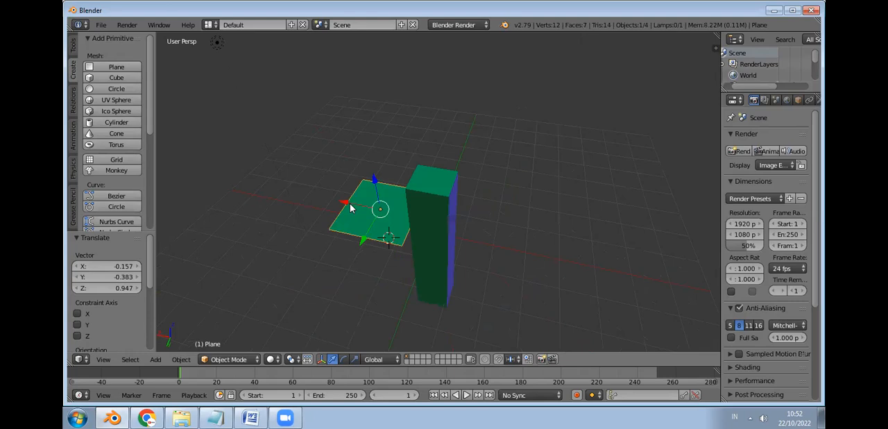
pyautogui.moveTo(393, 223); pyautogui.dragTo(410, 278)
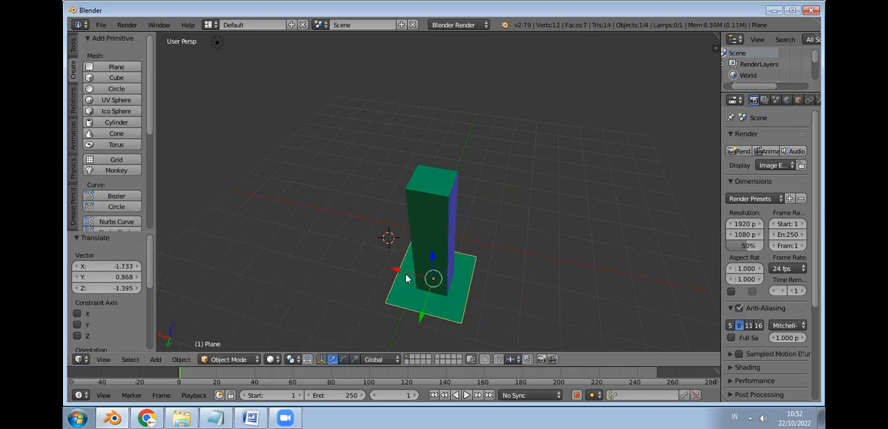
# Step: Scale the plane by about 0.653 and nudge it about -0.047 along X to centre it around the post
pyautogui.press('s')
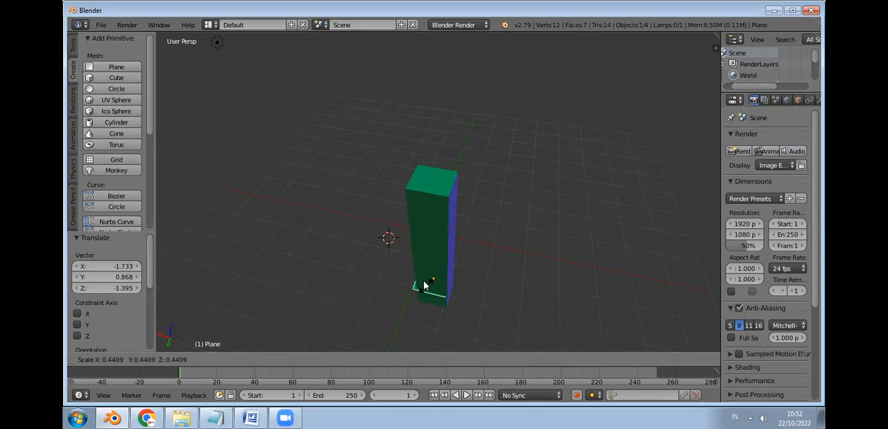
pyautogui.click(425, 293)
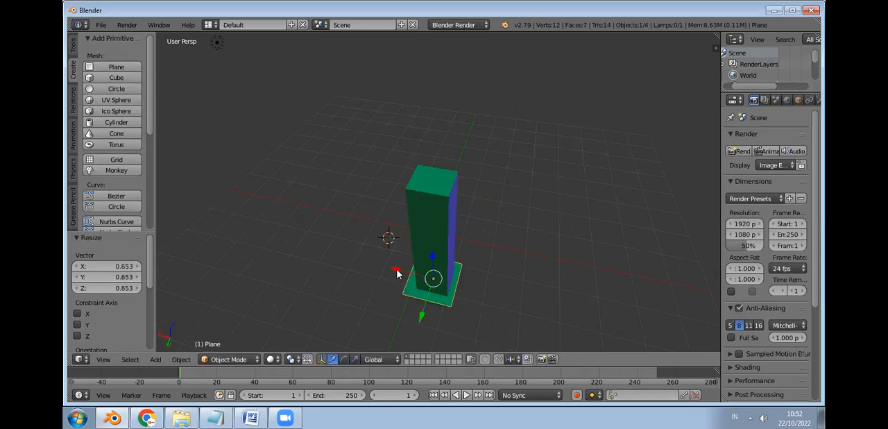
pyautogui.press('g')
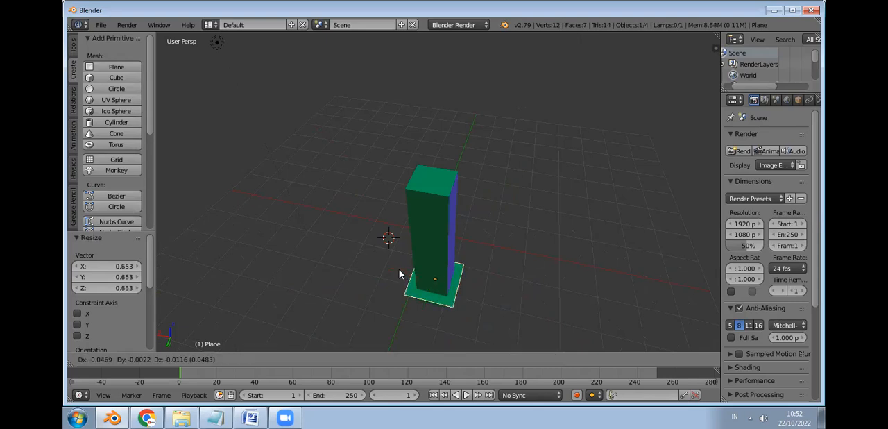
pyautogui.click(399, 275)
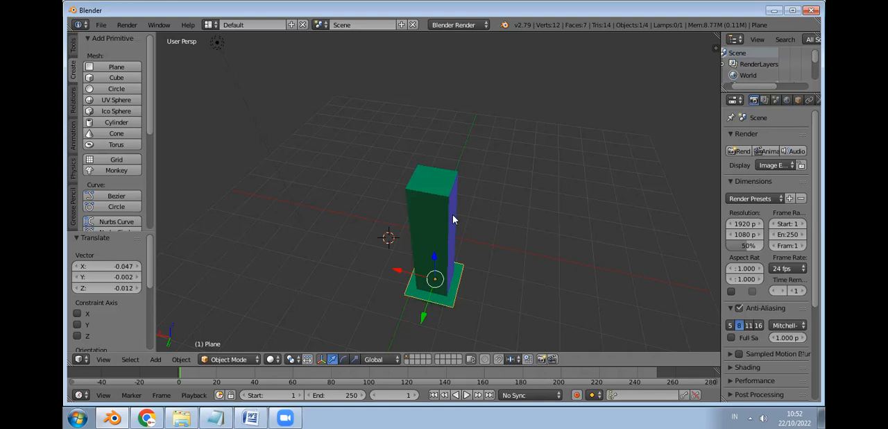
pyautogui.scroll(2, 453, 214)
pyautogui.moveTo(458, 201); pyautogui.dragTo(333, 264, button='middle')
pyautogui.moveTo(481, 270); pyautogui.dragTo(496, 188, button='middle')
pyautogui.moveTo(484, 232); pyautogui.dragTo(486, 248, button='middle')
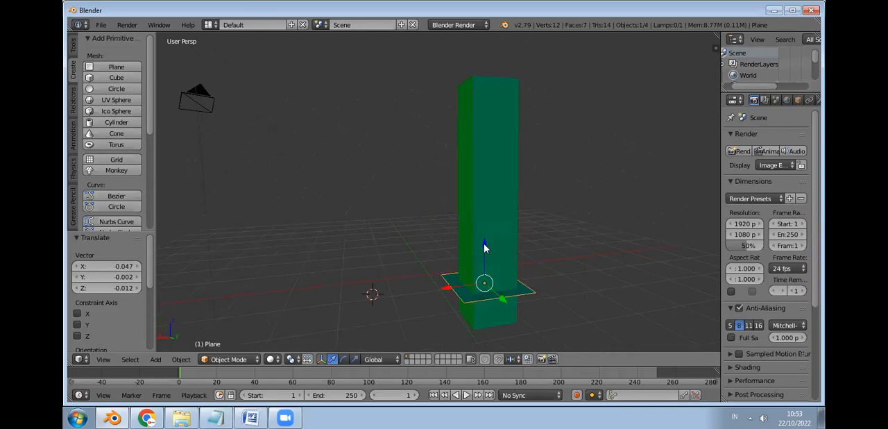
pyautogui.click(483, 262)
pyautogui.click(470, 295)
pyautogui.click(487, 279)
pyautogui.click(471, 297)
pyautogui.rightClick(470, 297)
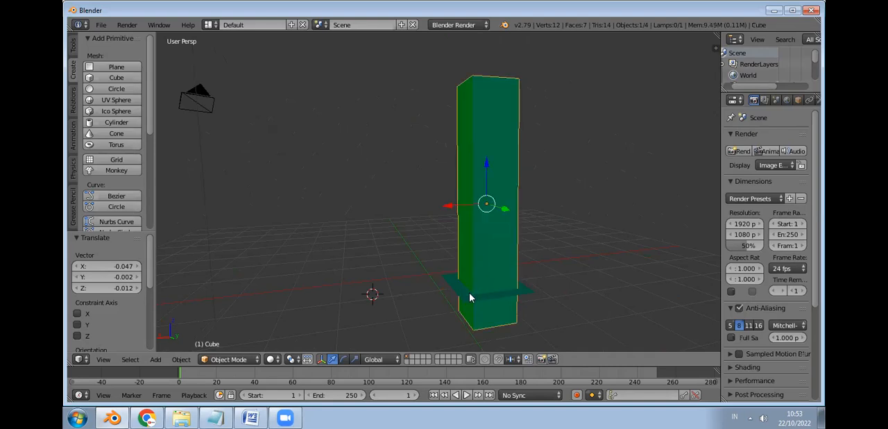
pyautogui.rightClick(476, 297)
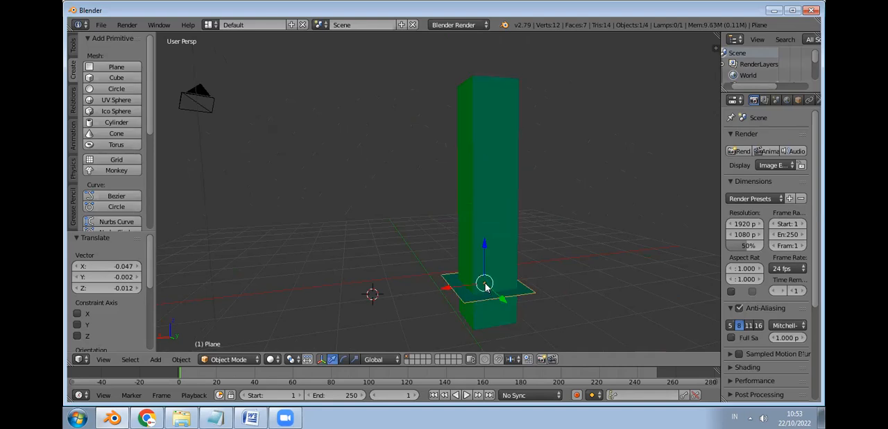
pyautogui.rightClick(479, 296)
pyautogui.rightClick(473, 296)
pyautogui.click(467, 297)
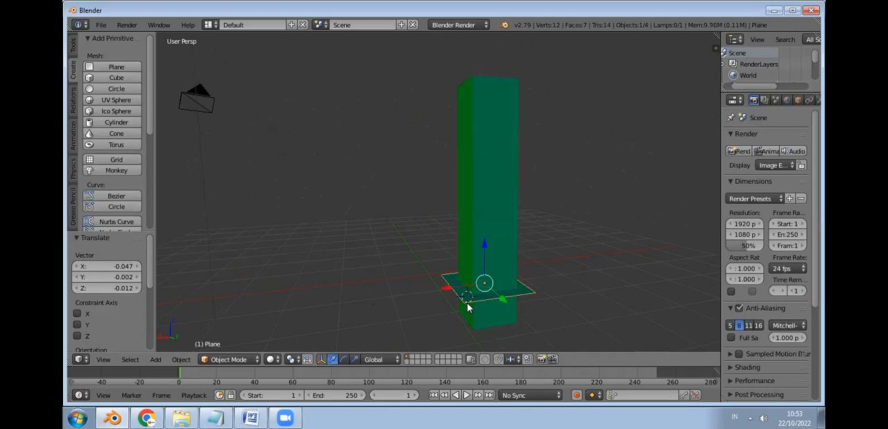
pyautogui.keyDown('shift'); pyautogui.rightClick(484, 250); pyautogui.keyUp('shift')
pyautogui.rightClick(485, 250)
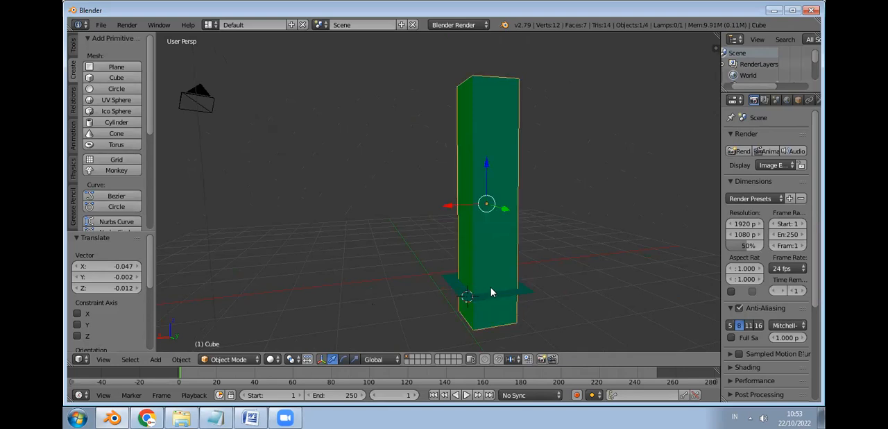
pyautogui.rightClick(487, 294)
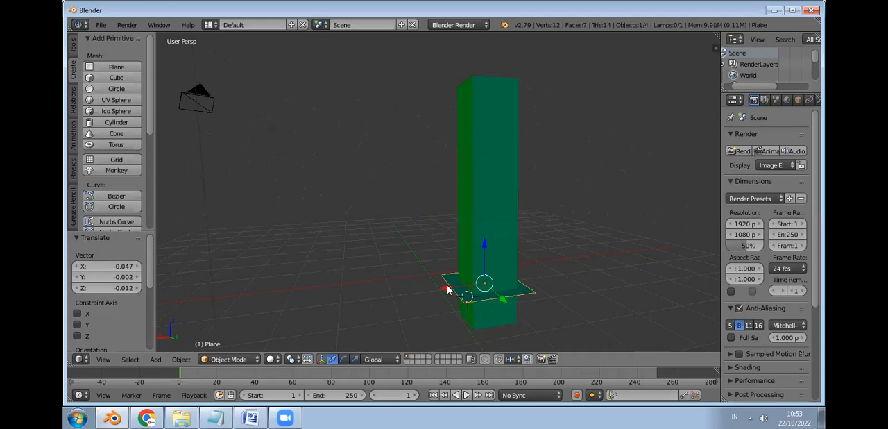
# Step: Lower the plane about 0.533 to the bottom of the post and nudge it by X 0.031, Y -0.006, Z -0.031
pyautogui.press('g')
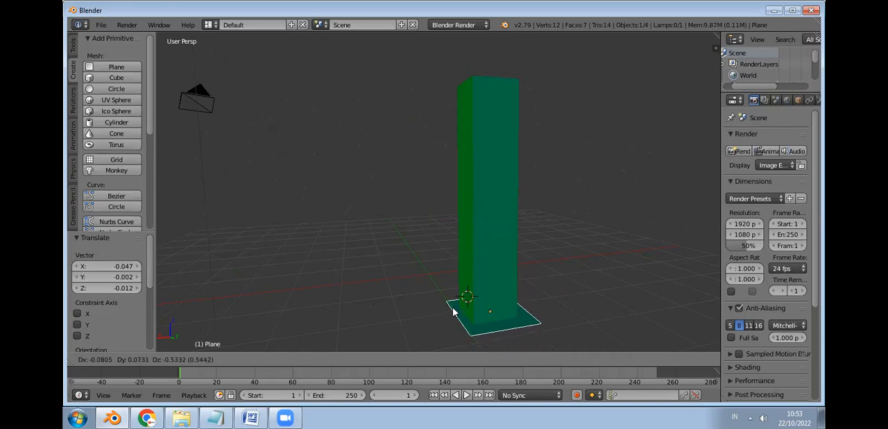
pyautogui.click(490, 323)
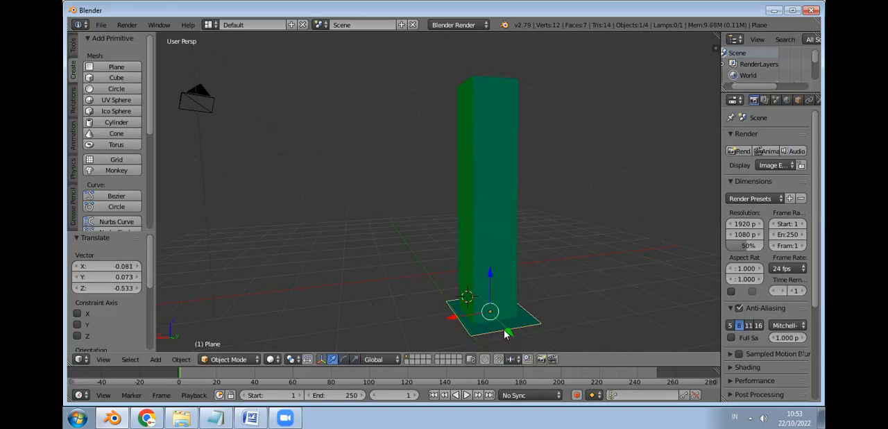
pyautogui.press('g')
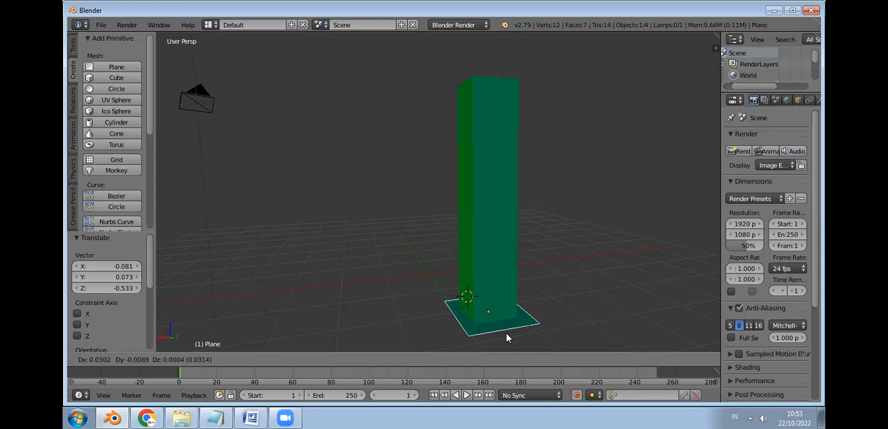
pyautogui.click(525, 320)
# Step: Select the post and shift it by about X 0.014, Y 0.035, Z 0.062 so its underside meets the plane
pyautogui.moveTo(514, 252)
pyautogui.mouseDown(button='middle')
pyautogui.moveTo(510, 231)
pyautogui.moveTo(511, 249)
pyautogui.mouseUp(button='middle')
pyautogui.rightClick(479, 220)
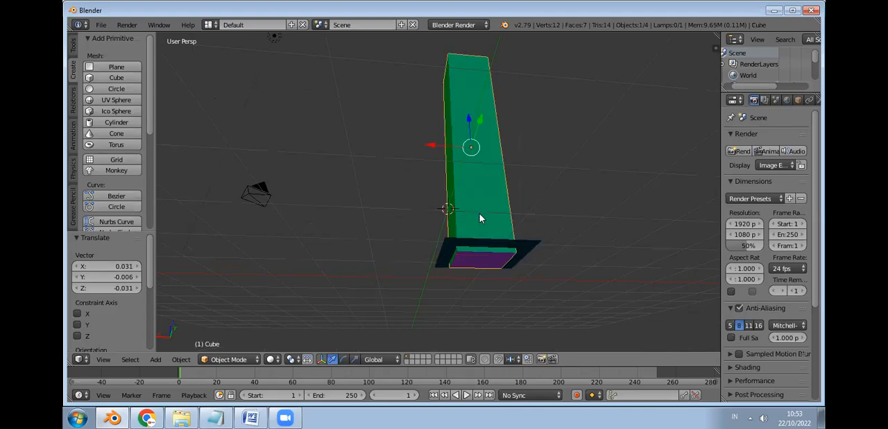
pyautogui.press('g')
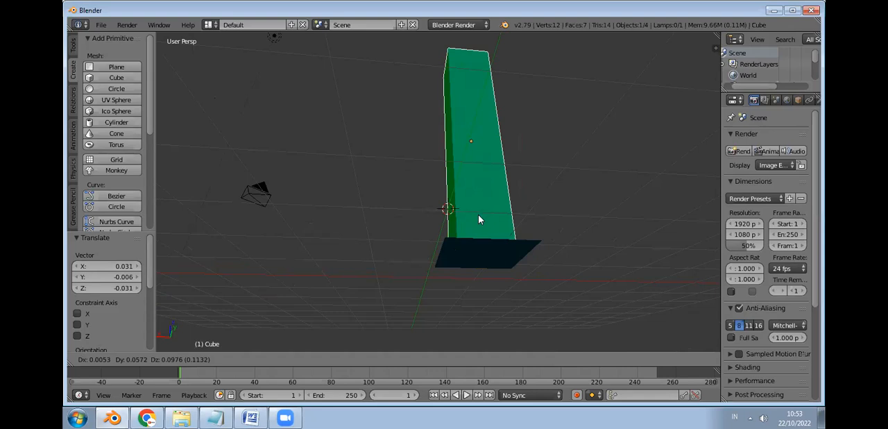
pyautogui.click(502, 224)
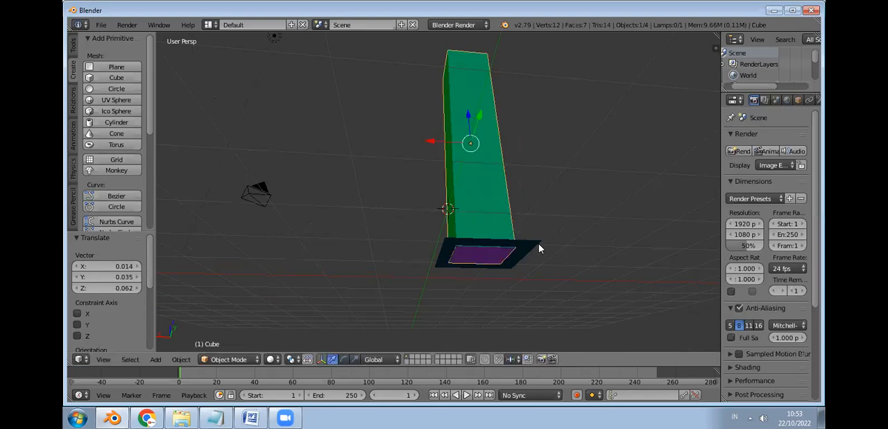
# Step: Select the base plane and scale it down uniformly by about 0.911
pyautogui.moveTo(539, 244); pyautogui.dragTo(539, 262, button='middle')
pyautogui.moveTo(529, 300); pyautogui.dragTo(521, 317, button='middle')
pyautogui.rightClick(516, 330)
pyautogui.press('s')
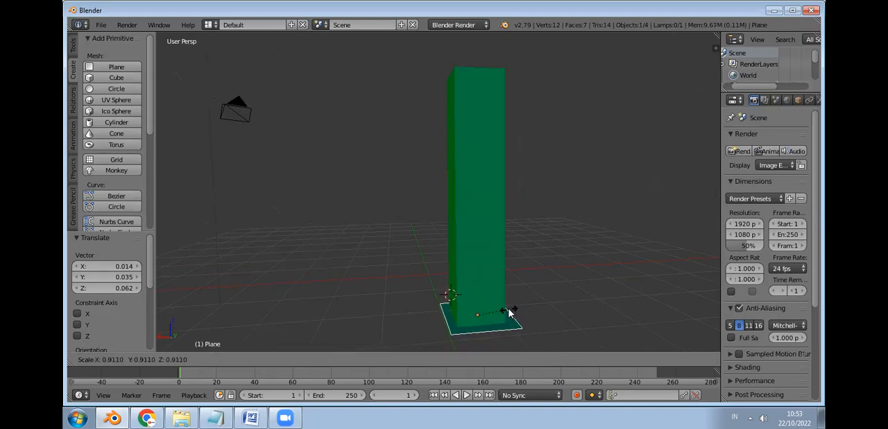
pyautogui.click(508, 312)
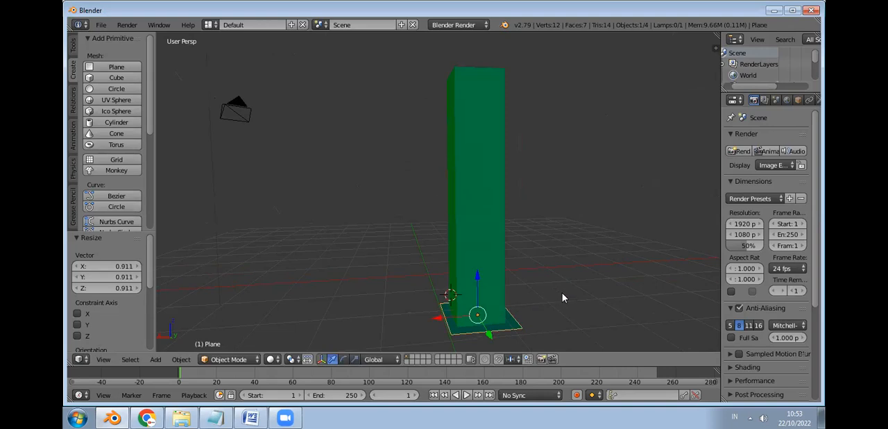
# Step: Select the post together with the base plane and join them into one object
pyautogui.keyDown('shift'); pyautogui.rightClick(478, 226); pyautogui.keyUp('shift')
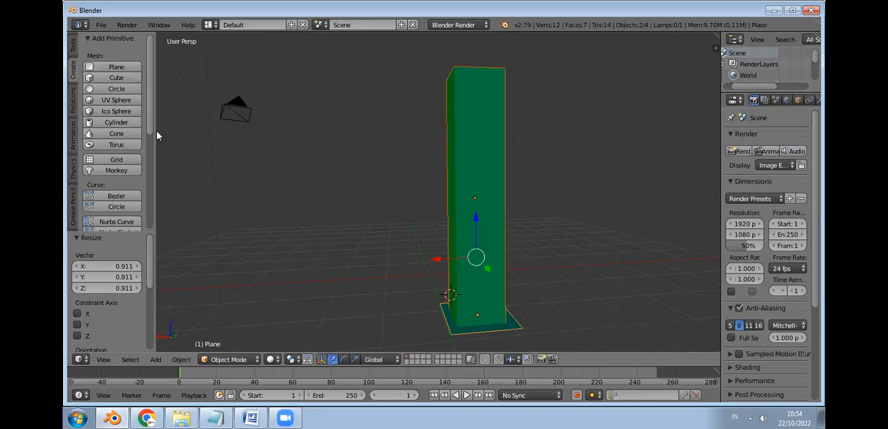
pyautogui.click(71, 48)
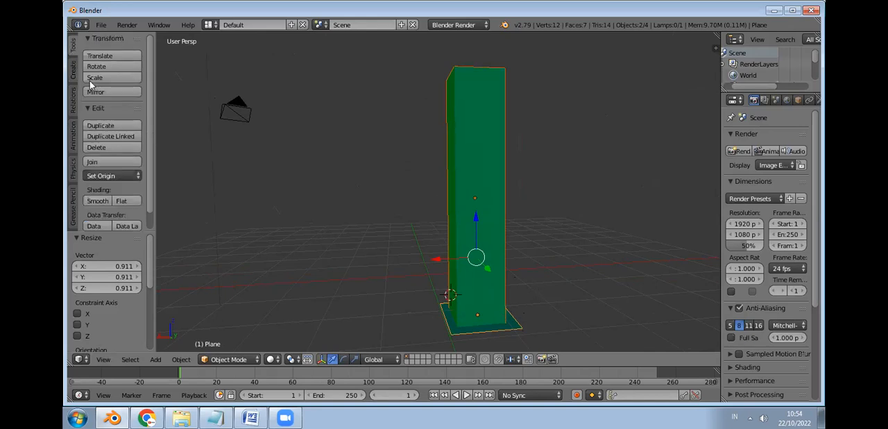
pyautogui.click(113, 162)
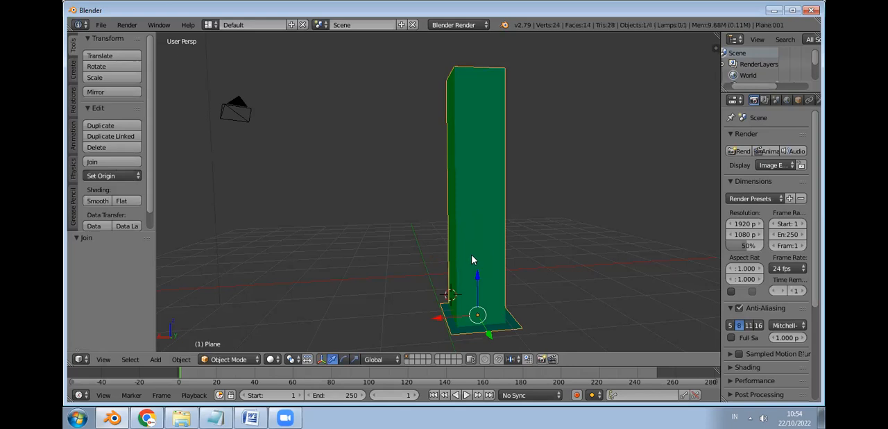
# Step: Duplicate the joined post with an offset of about X 4.488, Y -0.630, Z -0.049, and delete the copy
pyautogui.hotkey('shift', 'd')
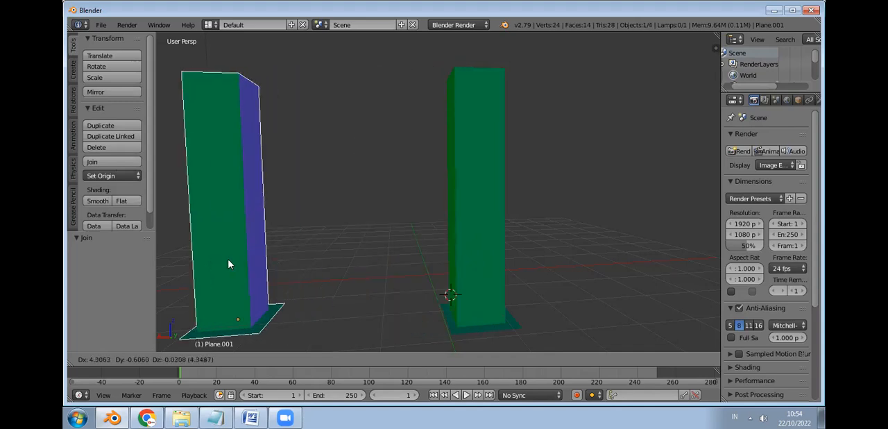
pyautogui.click(222, 264)
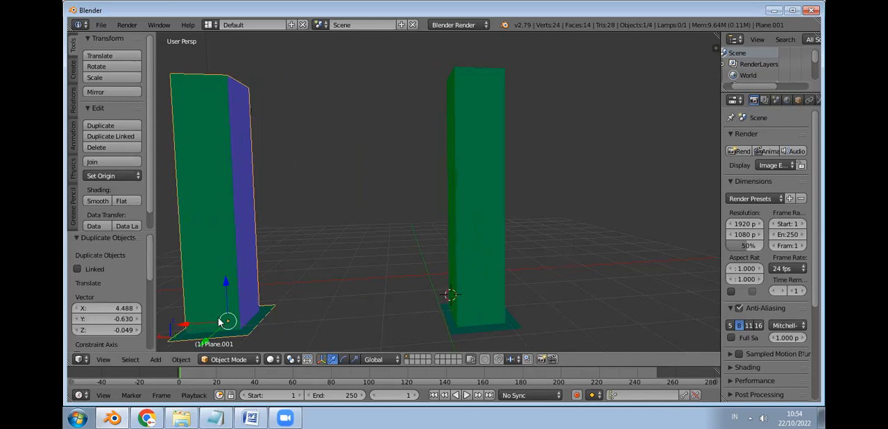
pyautogui.press('x')
pyautogui.click(237, 258)
pyautogui.press('x')
pyautogui.click(242, 254)
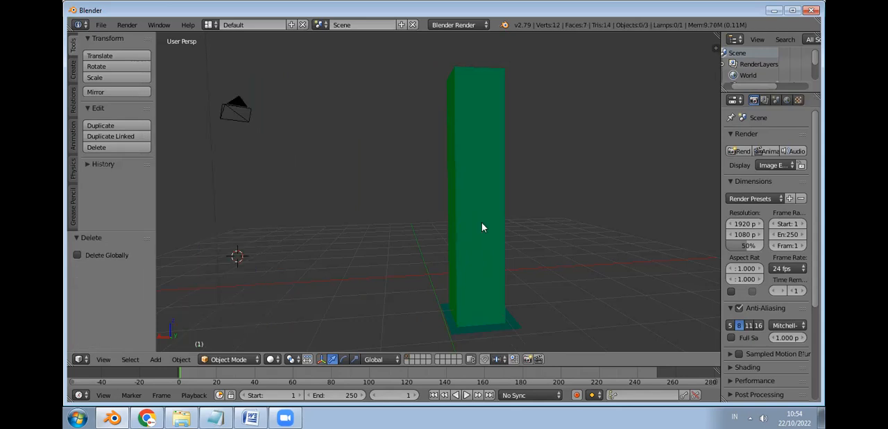
# Step: Select the joined post and move it by about X -1.948, Y 0.273, Z 0.034
pyautogui.click(486, 229)
pyautogui.rightClick(489, 192)
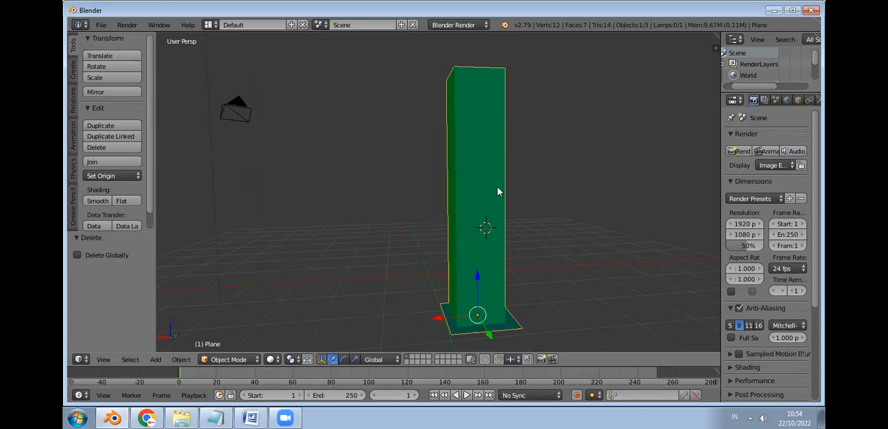
pyautogui.press('g')
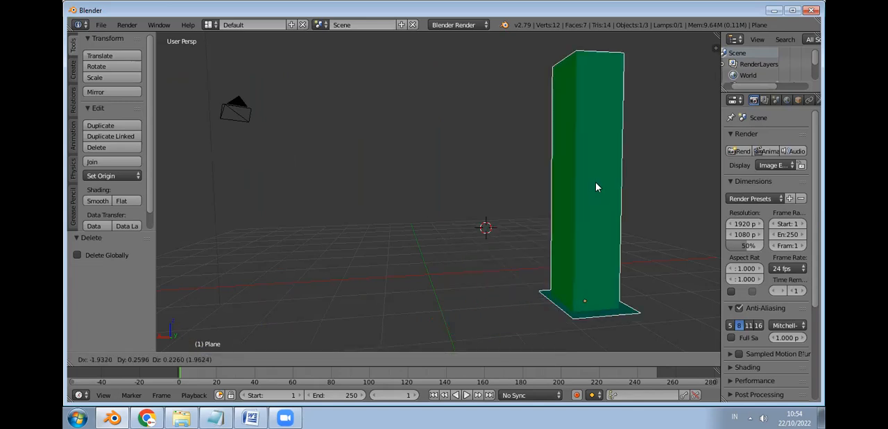
pyautogui.click(580, 237)
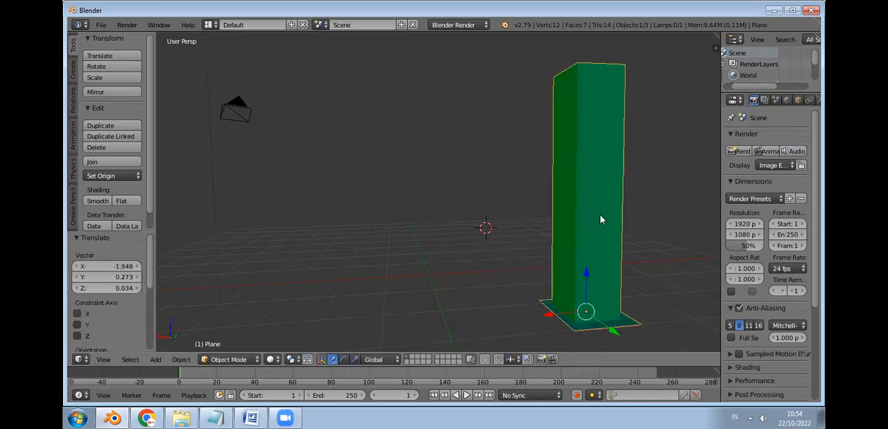
# Step: Scale the joined post down uniformly to about 0.611 and move it about -1.788 along Y
pyautogui.press('s')
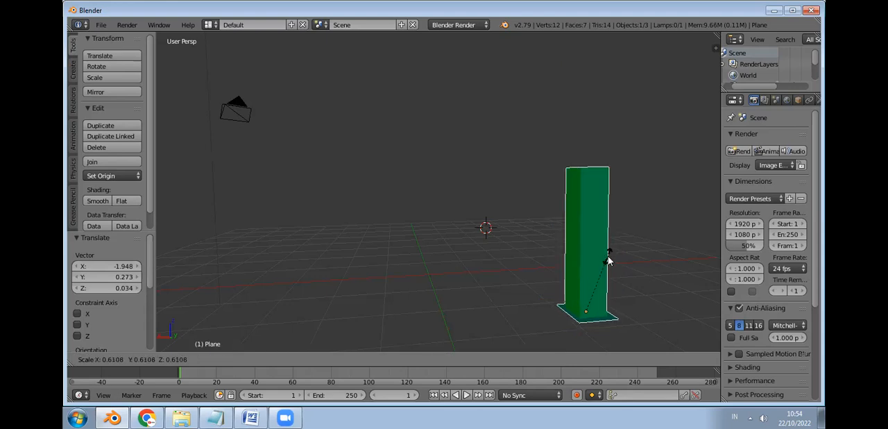
pyautogui.click(604, 256)
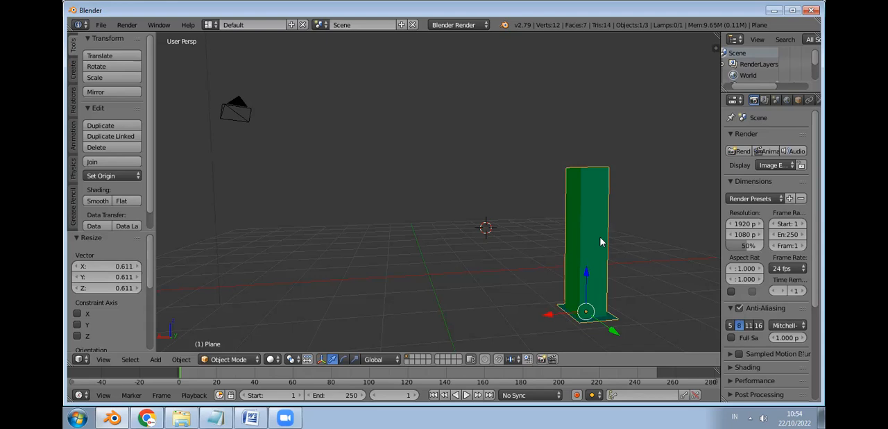
pyautogui.moveTo(610, 330); pyautogui.dragTo(569, 300)
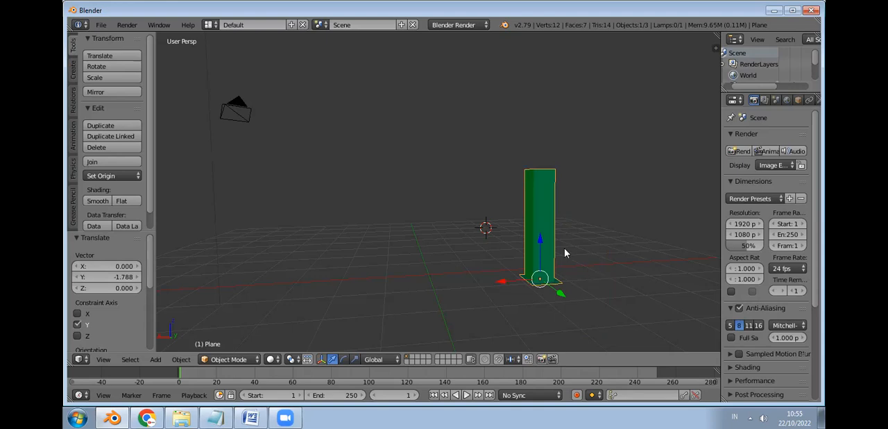
pyautogui.click(565, 218)
pyautogui.click(548, 233)
pyautogui.click(586, 257)
# Step: Undo the post's scaling and moves as well as its join with the base plane
pyautogui.hotkey('ctrl', 'z')
pyautogui.hotkey('ctrl', 'z')
pyautogui.hotkey('ctrl', 'z')
pyautogui.hotkey('ctrl', 'z')
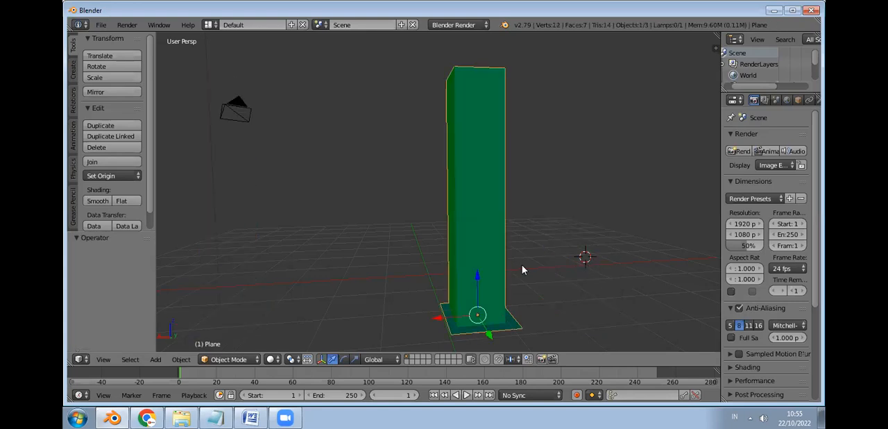
pyautogui.hotkey('ctrl', 'z')
pyautogui.hotkey('ctrl', 'z')
# Step: Select the post together with the base plane, with the plane as active object, and join them again
pyautogui.click(507, 317)
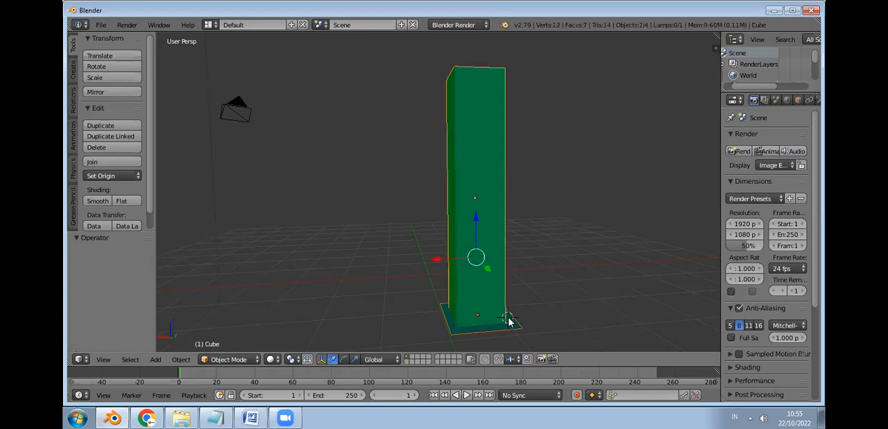
pyautogui.rightClick(512, 329)
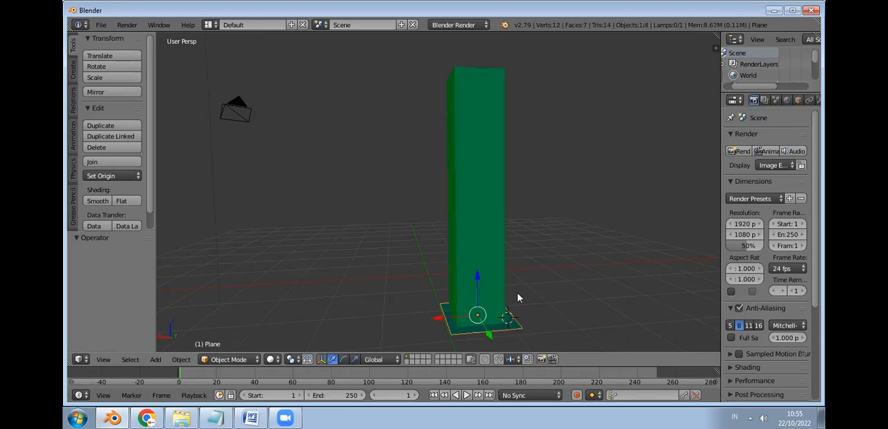
pyautogui.keyDown('shift'); pyautogui.rightClick(489, 245); pyautogui.keyUp('shift')
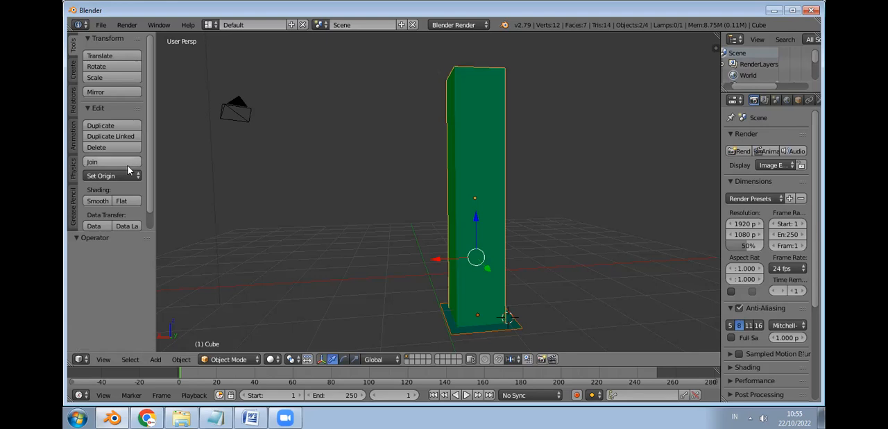
pyautogui.click(549, 183)
pyautogui.click(526, 190)
pyautogui.rightClick(488, 196)
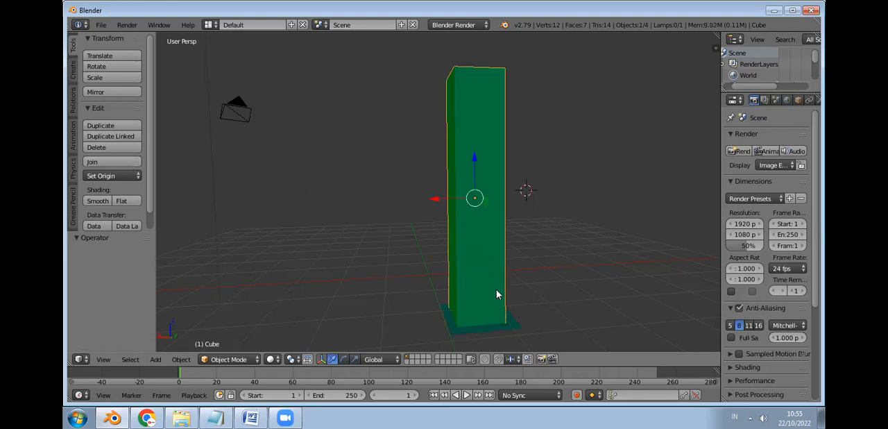
pyautogui.keyDown('shift'); pyautogui.rightClick(513, 326); pyautogui.keyUp('shift')
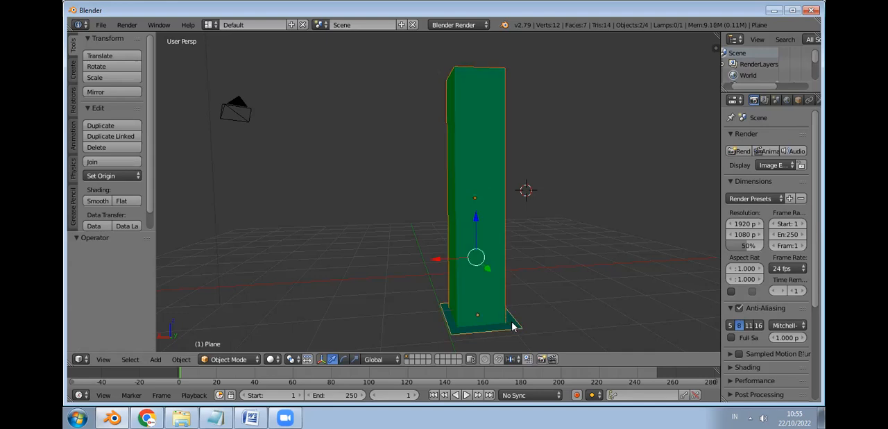
pyautogui.click(114, 162)
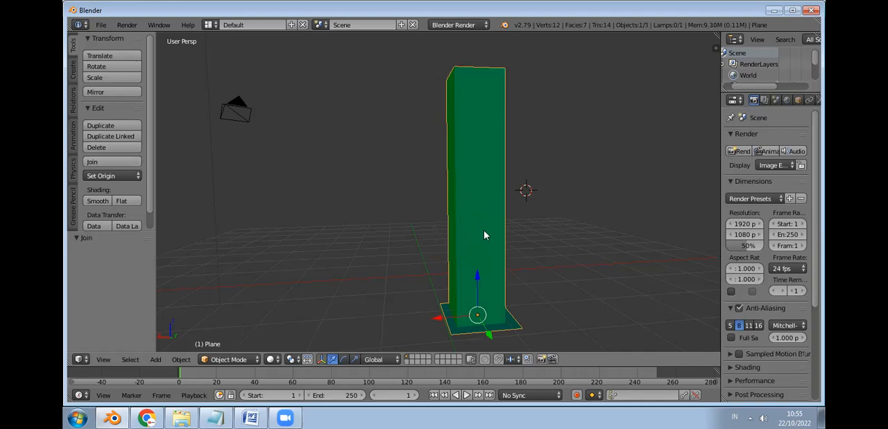
# Step: Push the joined post back along Y and shift it about -1.959 along X
pyautogui.press('g')
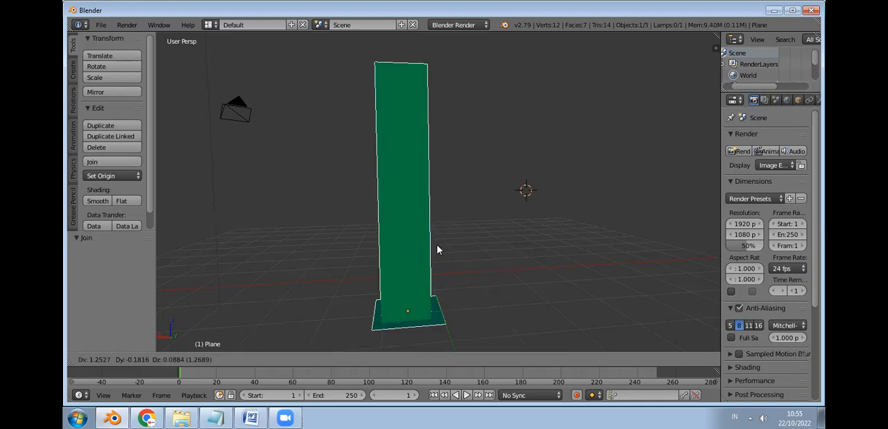
pyautogui.rightClick(535, 272)
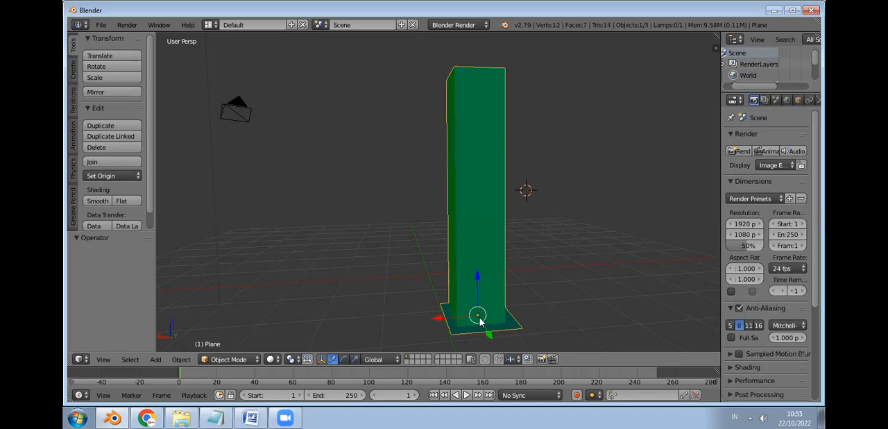
pyautogui.moveTo(481, 330); pyautogui.dragTo(467, 270)
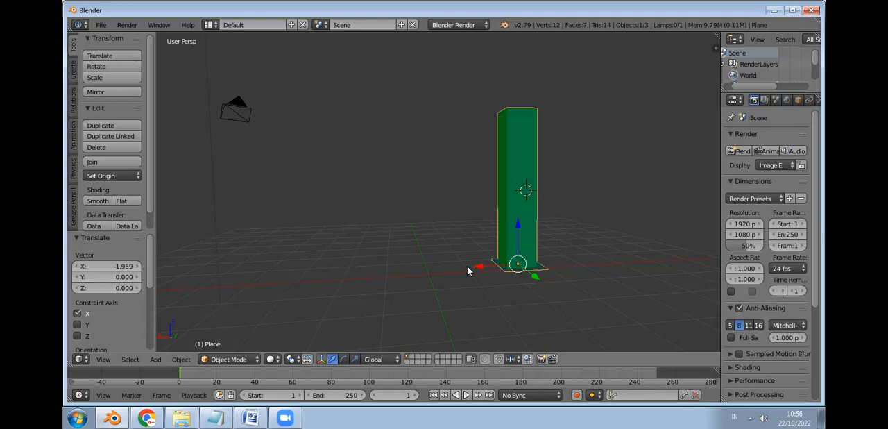
# Step: Paste the previously copied objects into the scene and undo the paste
pyautogui.press('b')
pyautogui.press('Escape')
pyautogui.hotkey('ctrl', 'v')
pyautogui.click(480, 245)
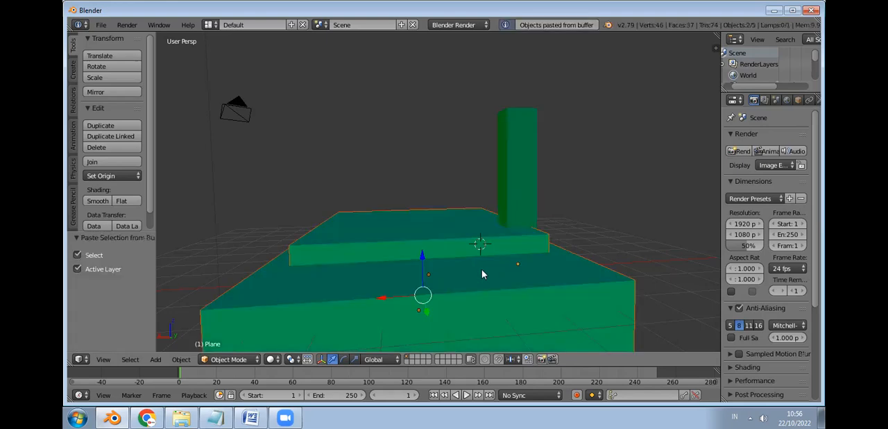
pyautogui.scroll(-4, 484, 271)
pyautogui.hotkey('ctrl', 'z')
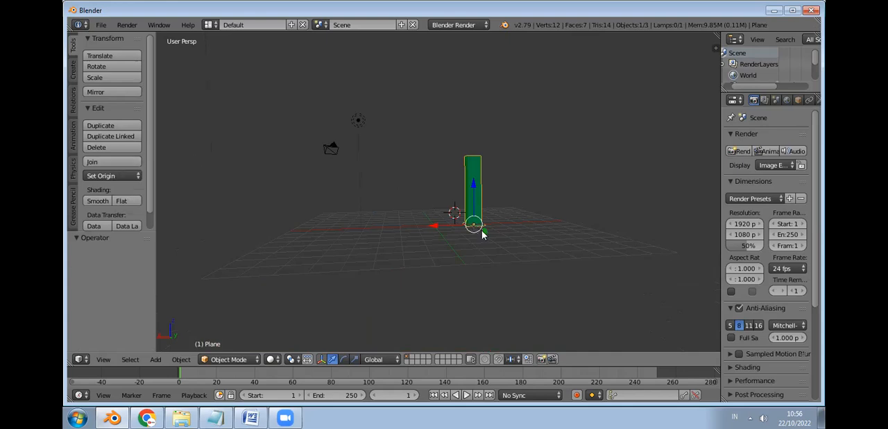
# Step: Move the joined post by about X 1.268, Y -0.148, Z -0.545 and put it in a new group
pyautogui.press('g')
pyautogui.click(462, 241)
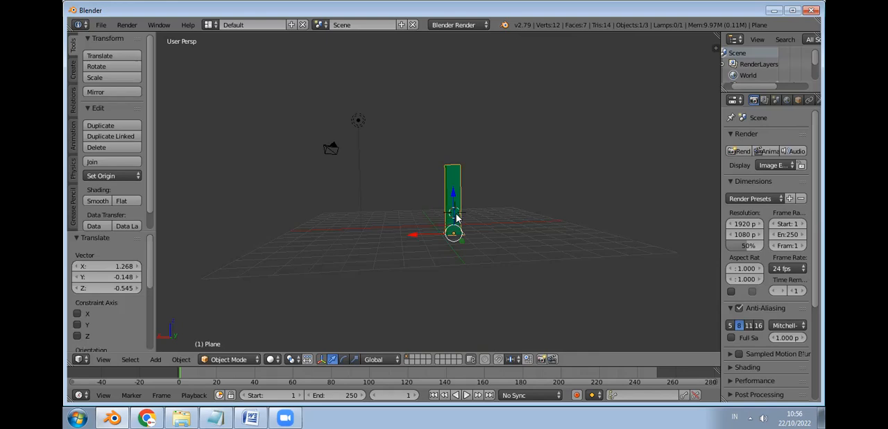
pyautogui.hotkey('ctrl', 'g')
pyautogui.scroll(2, 471, 229)
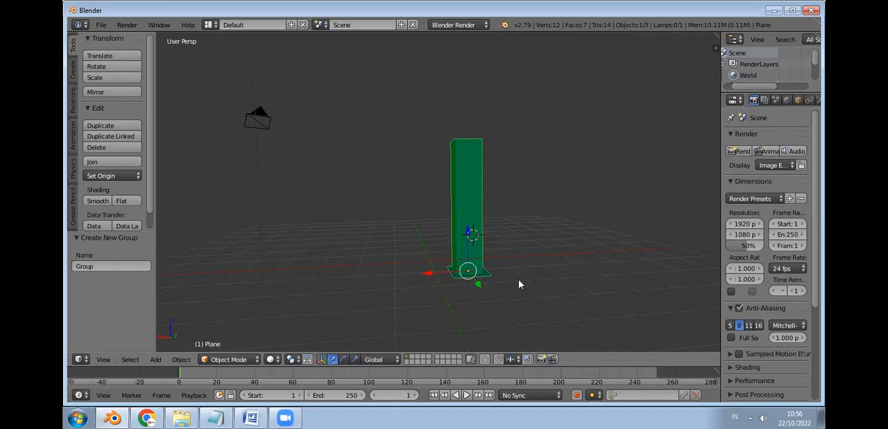
# Step: Shift the grouped post by about X -1.819, Y 0.261, Z -0.080
pyautogui.moveTo(467, 270); pyautogui.dragTo(385, 268)
pyautogui.hotkey('ctrl', 'z')
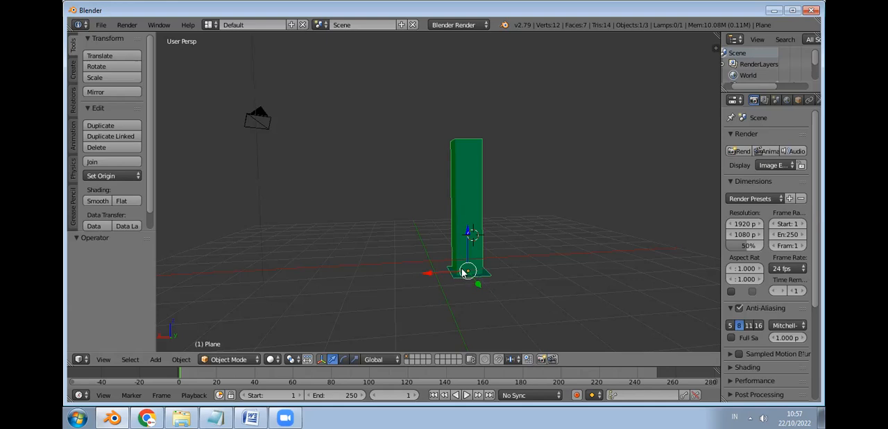
pyautogui.moveTo(473, 271); pyautogui.dragTo(530, 280)
# Step: Duplicate the grouped post with a free offset of about X 6.8, Y -0.9, Z -0.3, and undo the copy
pyautogui.hotkey('shift', 'd')
pyautogui.moveTo(413, 285); pyautogui.dragTo(311, 291)
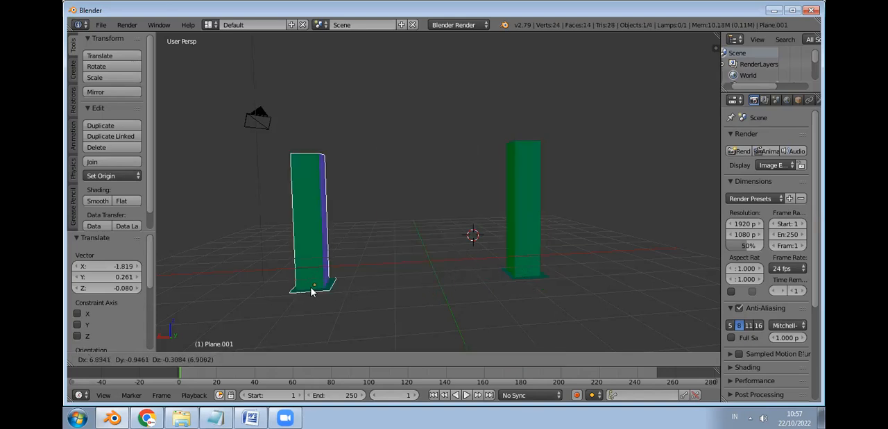
pyautogui.click(311, 292)
pyautogui.hotkey('ctrl', 'z')
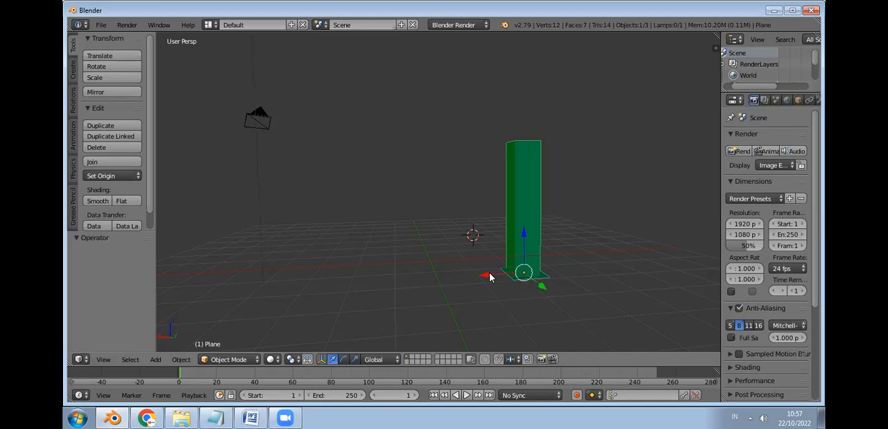
# Step: Shift the post about 0.373 along X, duplicate it in place, and move the duplicate about 6.470 along X
pyautogui.moveTo(488, 274)
pyautogui.mouseDown()
pyautogui.moveTo(465, 272)
pyautogui.moveTo(479, 275)
pyautogui.mouseUp()
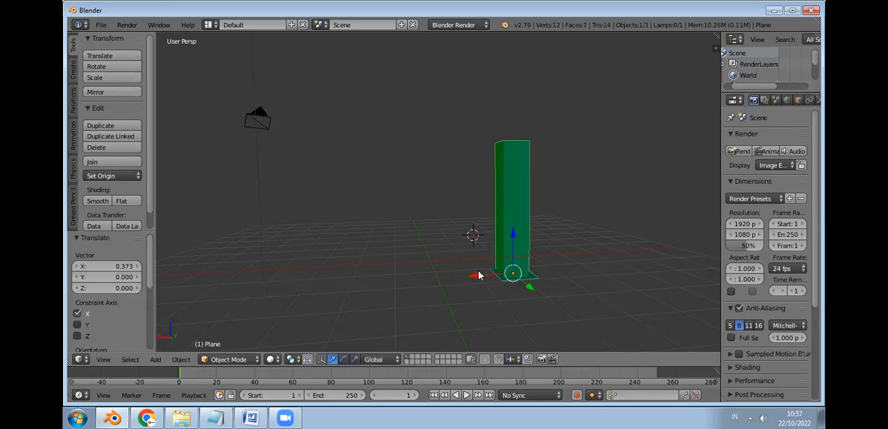
pyautogui.hotkey('shift', 'd')
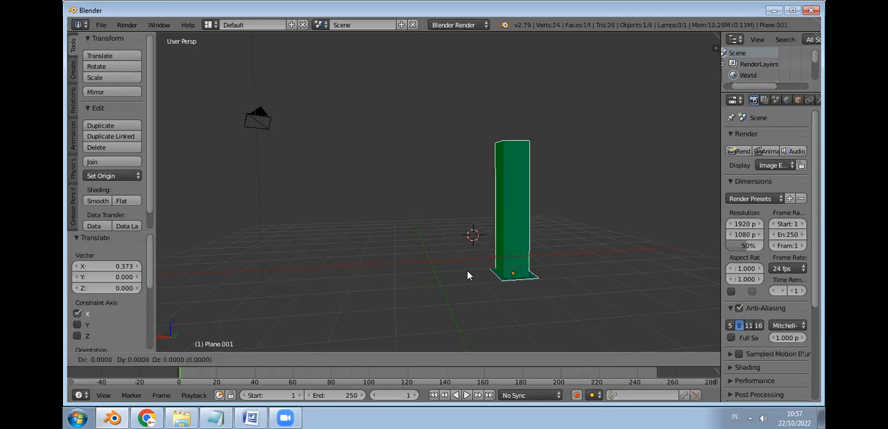
pyautogui.rightClick(467, 275)
pyautogui.moveTo(463, 279); pyautogui.dragTo(275, 291)
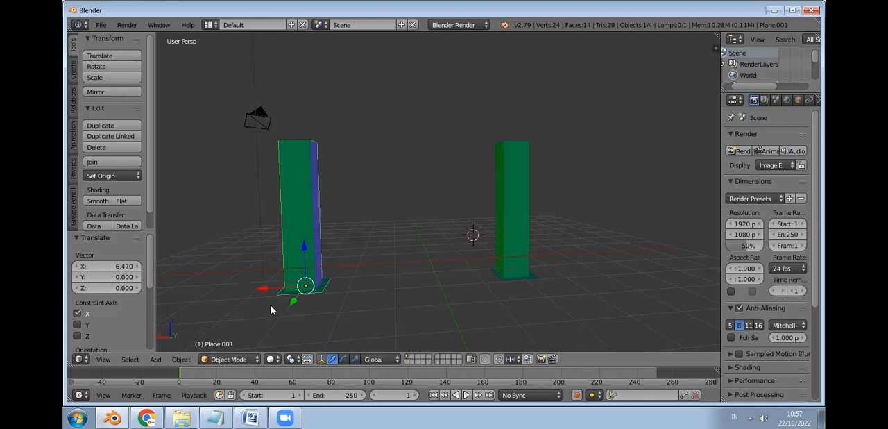
# Step: In the top view, move the duplicated post by about X -5.218, Y -0.041 so it stands beside the original
pyautogui.click(103, 358)
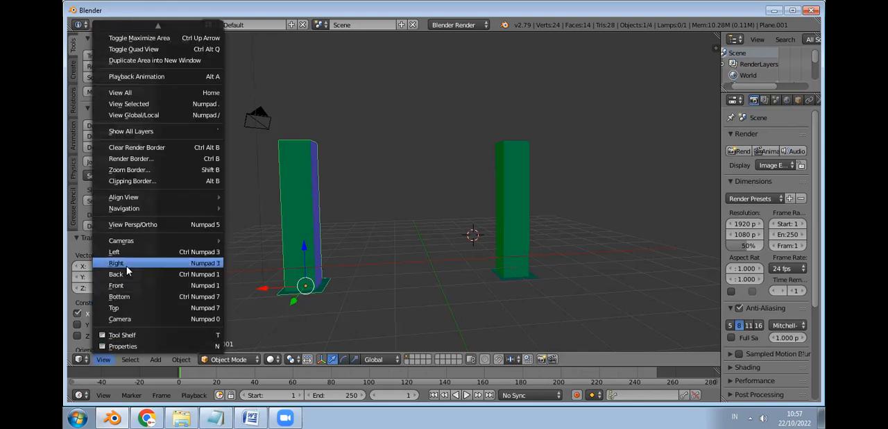
pyautogui.click(125, 274)
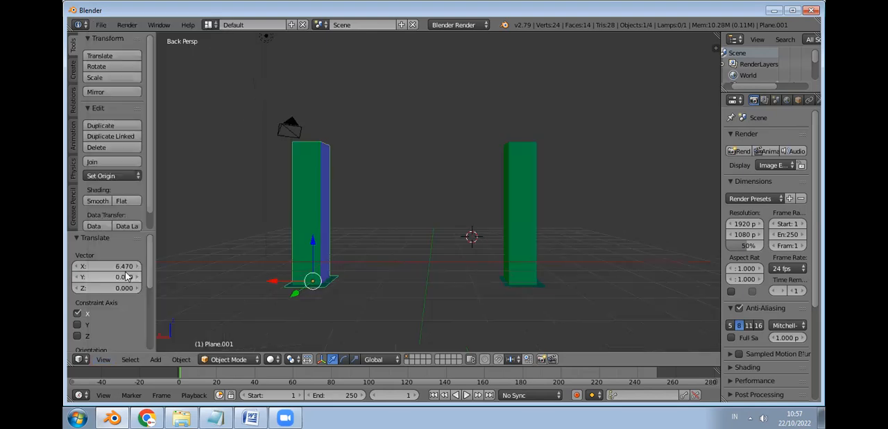
pyautogui.click(103, 361)
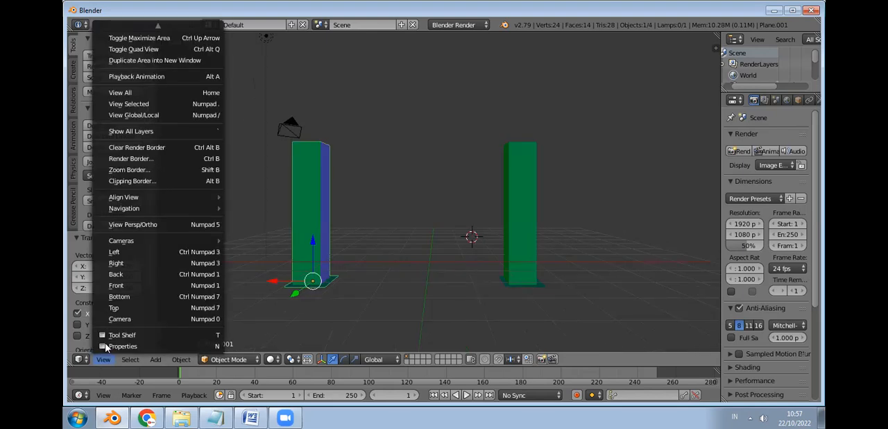
pyautogui.click(125, 309)
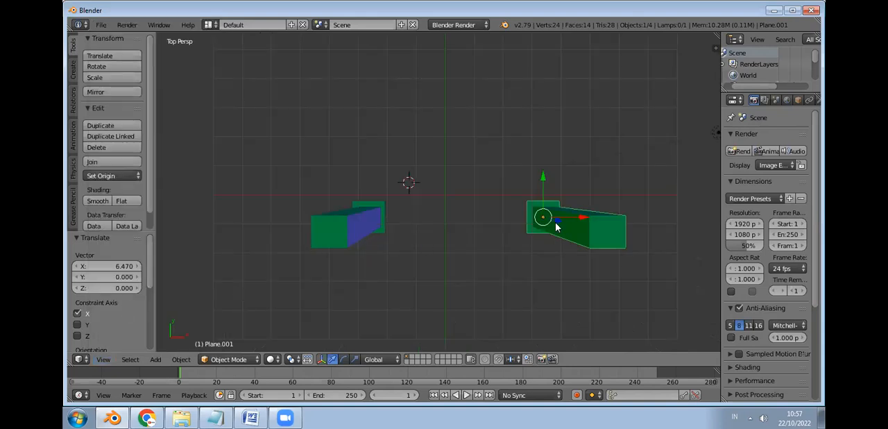
pyautogui.moveTo(544, 222); pyautogui.dragTo(416, 224)
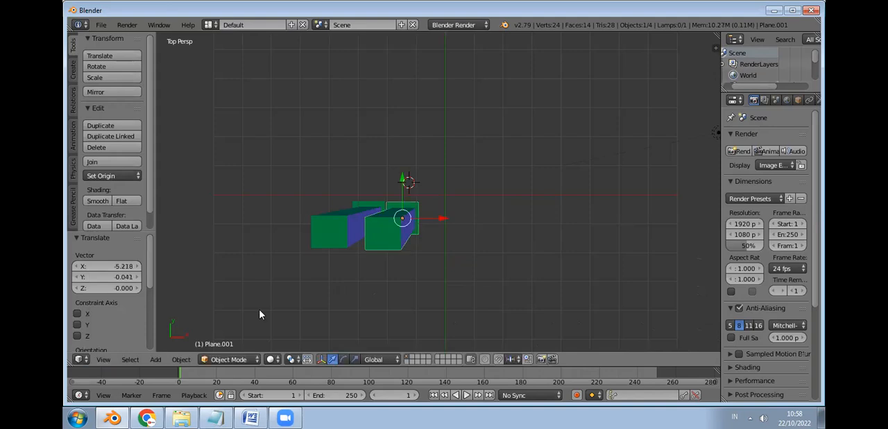
# Step: In the bottom view, nudge the original post by about X 0.021, Y -0.032 to line it up with the duplicate
pyautogui.click(104, 360)
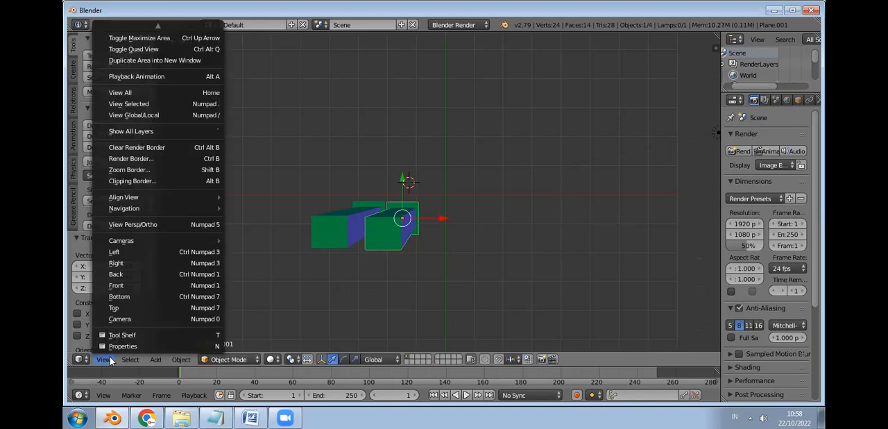
pyautogui.click(136, 273)
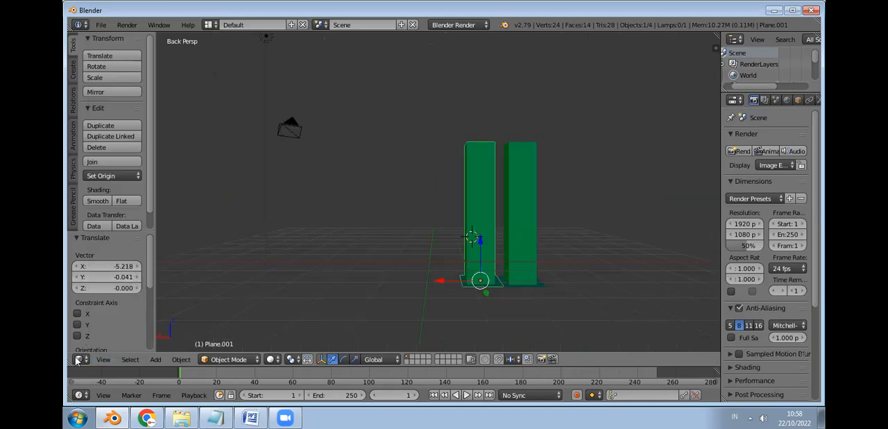
pyautogui.click(101, 361)
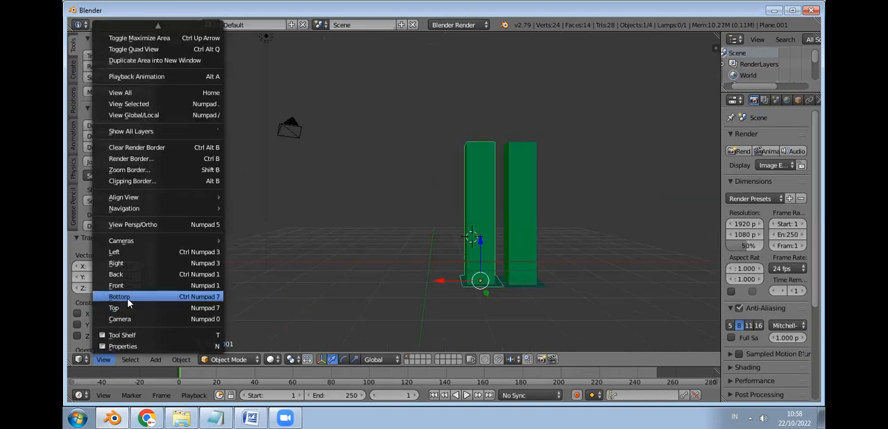
pyautogui.click(122, 296)
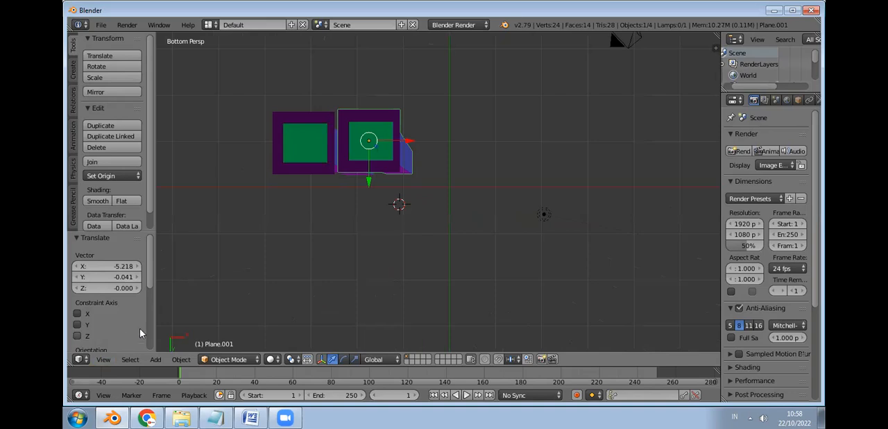
pyautogui.rightClick(367, 182)
pyautogui.press('g')
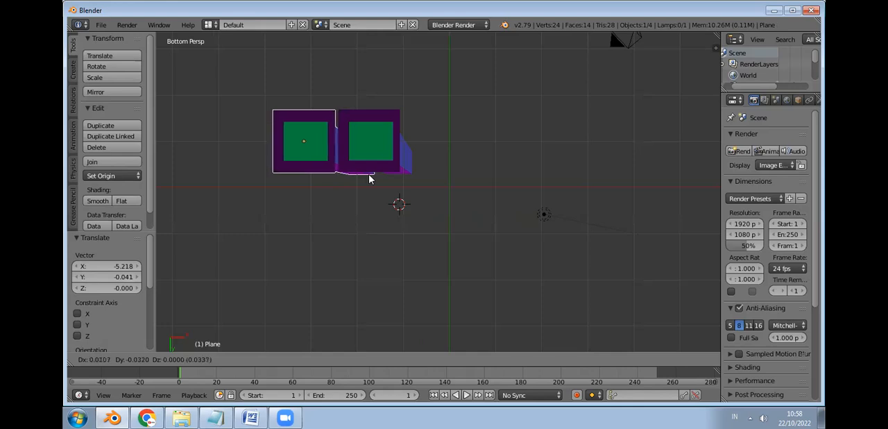
pyautogui.click(369, 179)
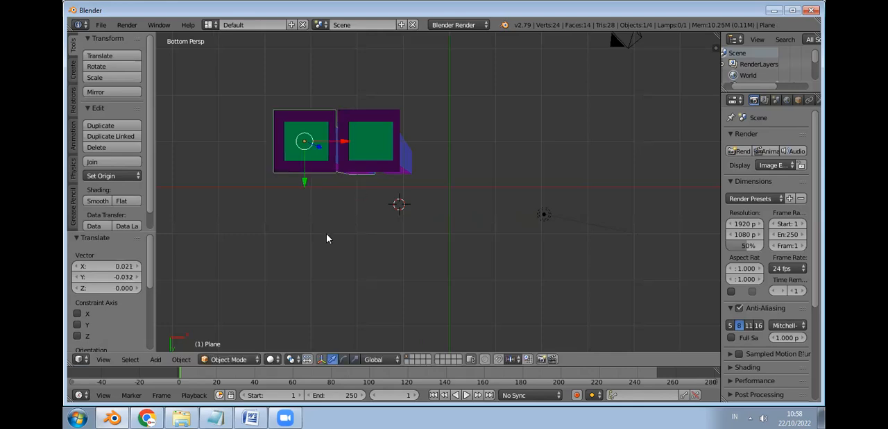
# Step: Move the duplicated post away from the original by about X 2.572, Y 0.032, plus another X 0.640, Y -0.032
pyautogui.rightClick(388, 145)
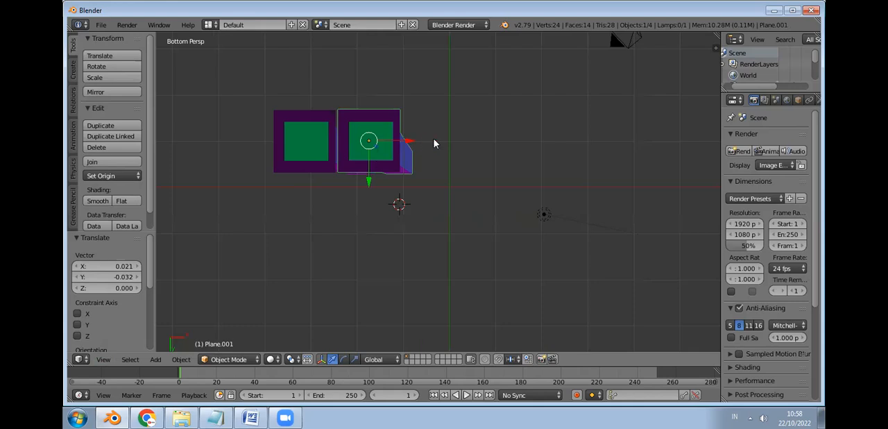
pyautogui.press('g')
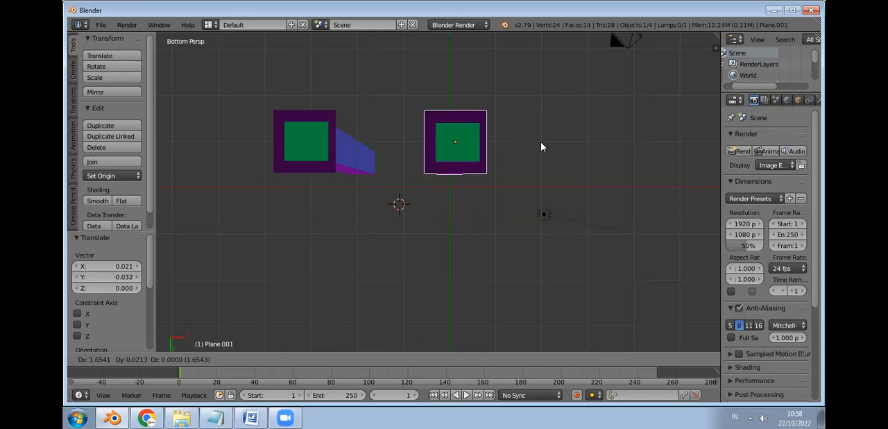
pyautogui.click(522, 141)
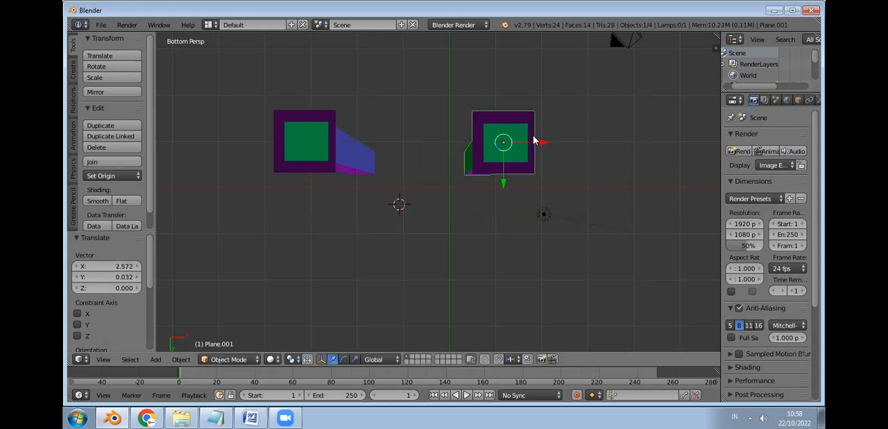
pyautogui.press('g')
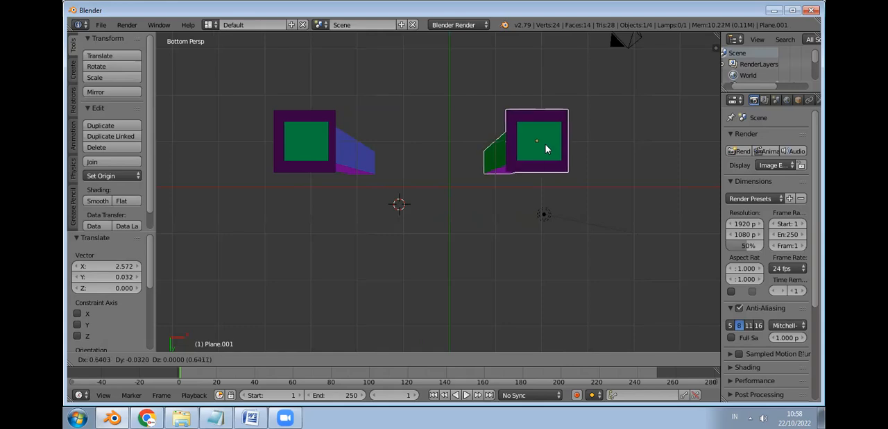
pyautogui.click(545, 144)
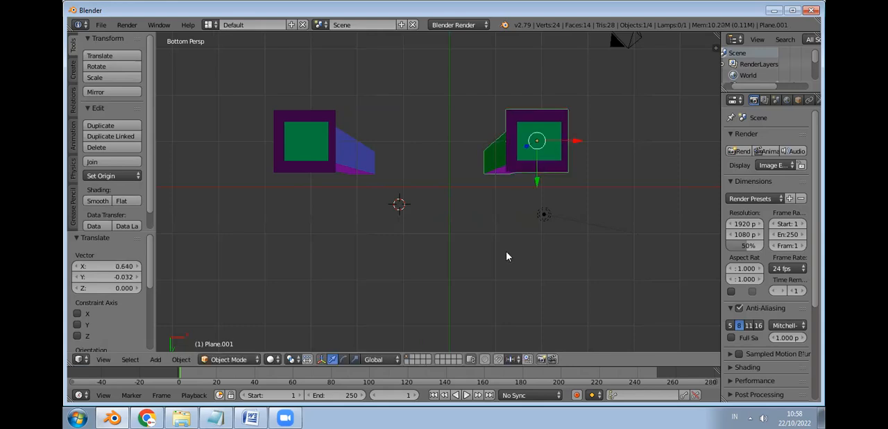
# Step: In the front view, widen the gap by moving the duplicated post about X 1.476, Z 0.028
pyautogui.click(103, 358)
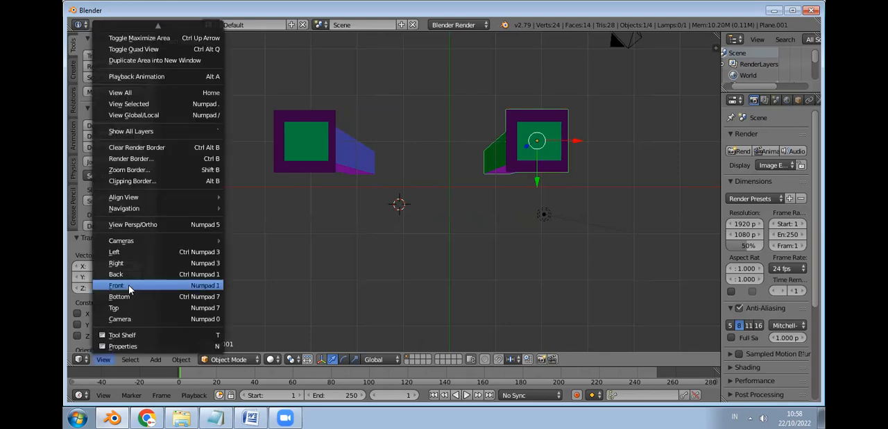
pyautogui.click(129, 288)
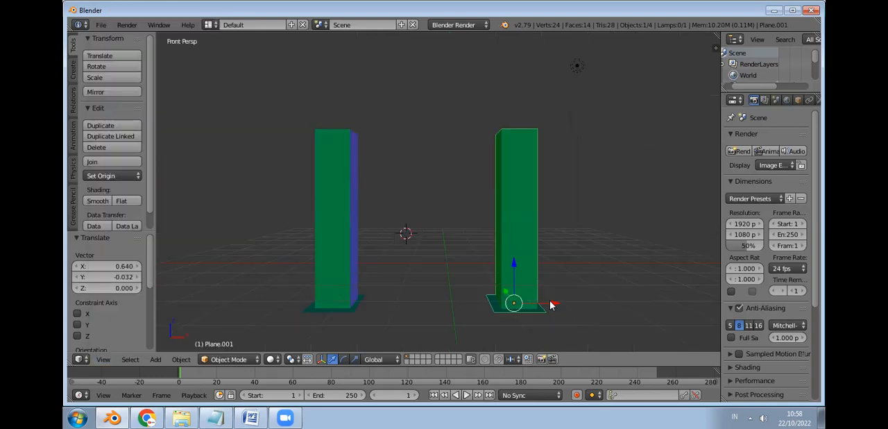
pyautogui.press('g')
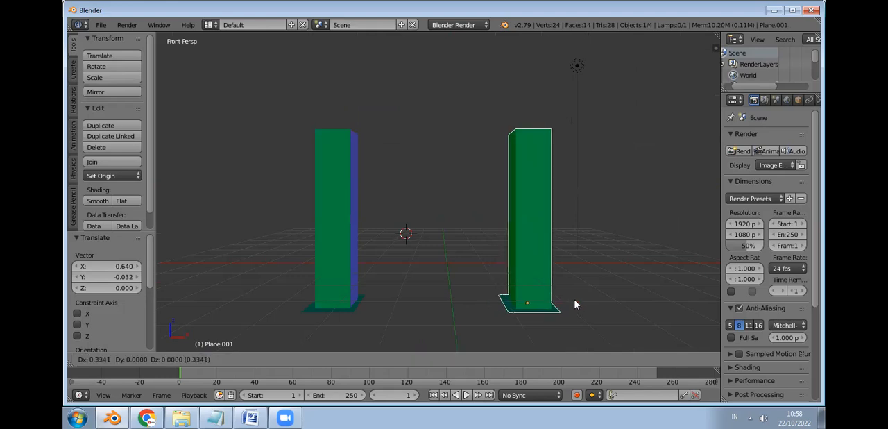
pyautogui.click(611, 303)
# Step: In the bottom view, shift the original post by about X -0.181, Y -0.267
pyautogui.click(108, 359)
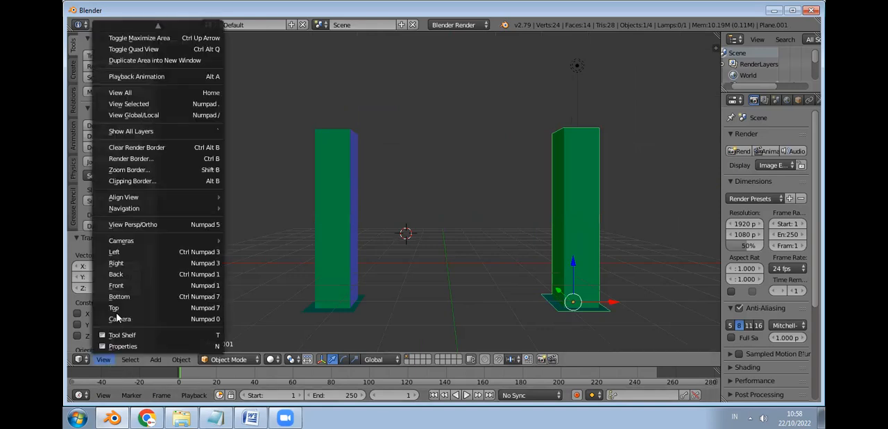
pyautogui.click(119, 296)
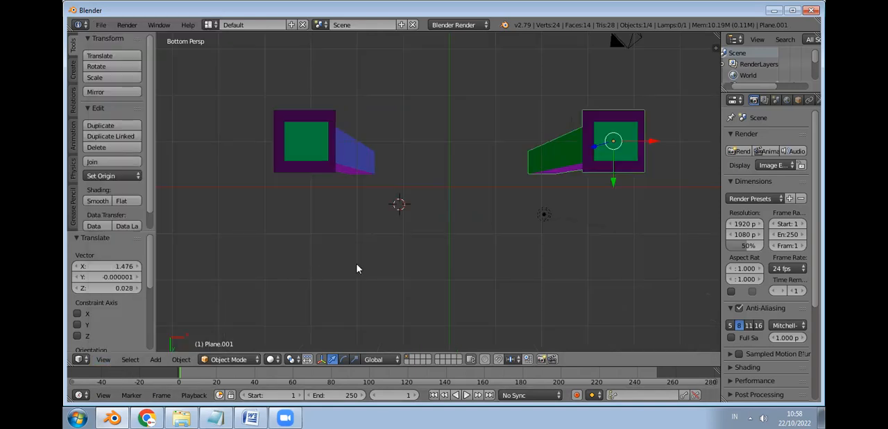
pyautogui.rightClick(315, 140)
pyautogui.press('g')
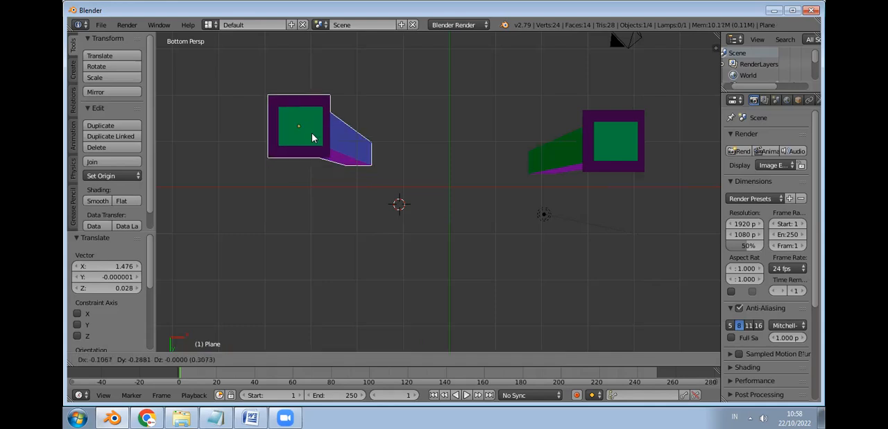
pyautogui.click(608, 134)
# Step: Shift the duplicated post by about X -0.193, Y -0.289 to align it with the original
pyautogui.rightClick(624, 139)
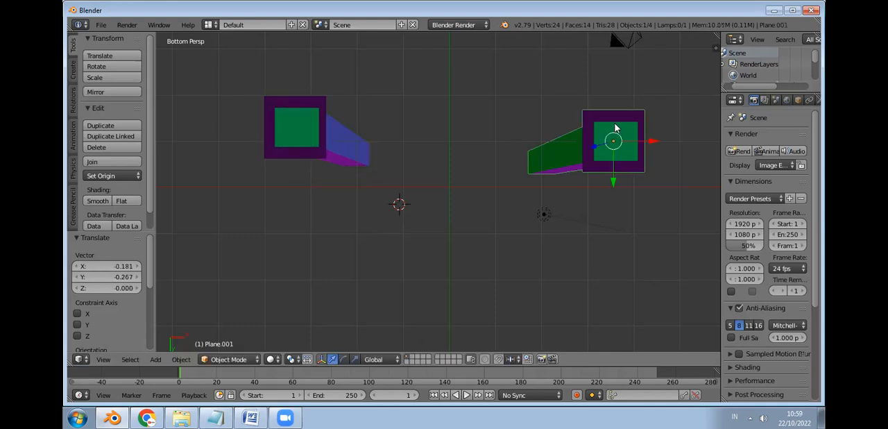
pyautogui.press('g')
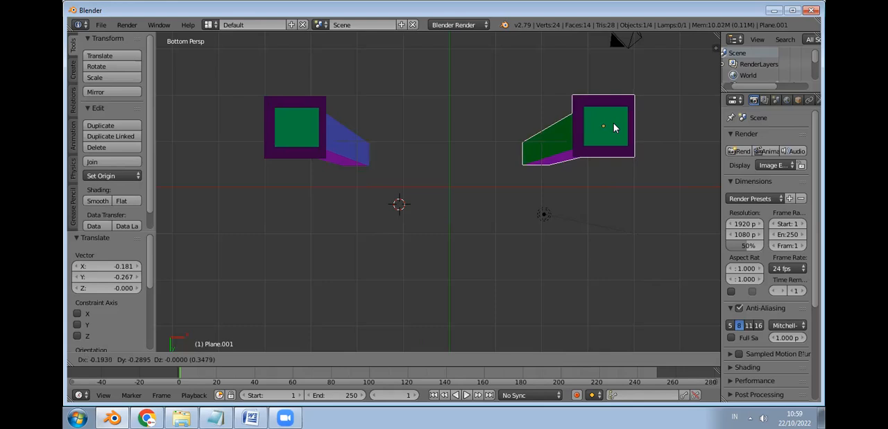
pyautogui.click(614, 122)
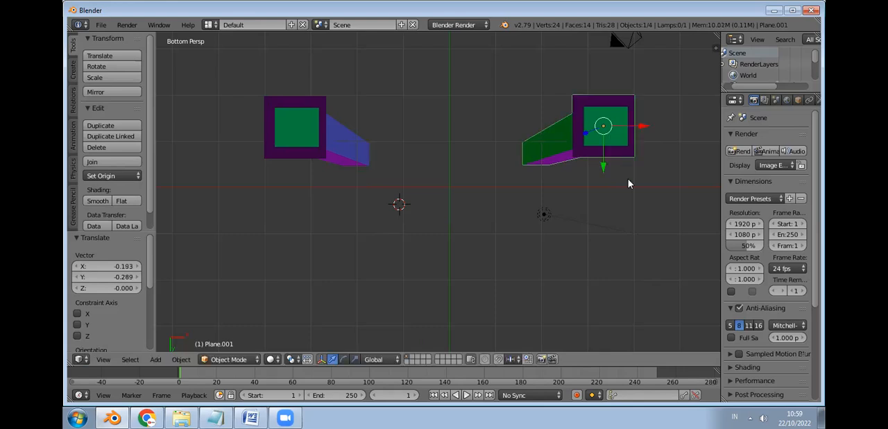
pyautogui.click(468, 258)
# Step: Duplicate the original post about Y 3.180 and the second post about X 0.021, Y 3.238 to form a four-post rectangle
pyautogui.rightClick(311, 135)
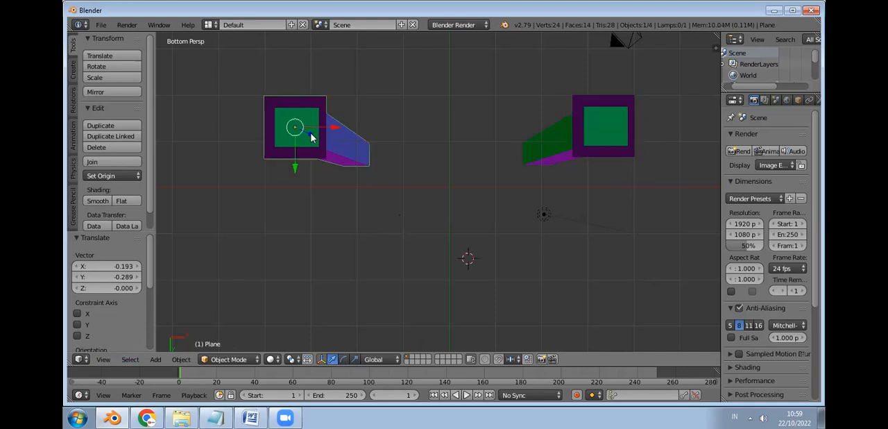
pyautogui.hotkey('shift', 'd')
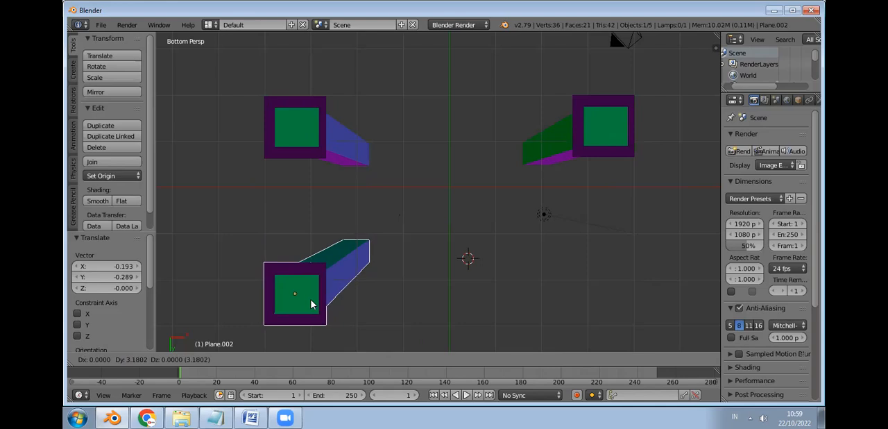
pyautogui.click(311, 304)
pyautogui.rightClick(602, 133)
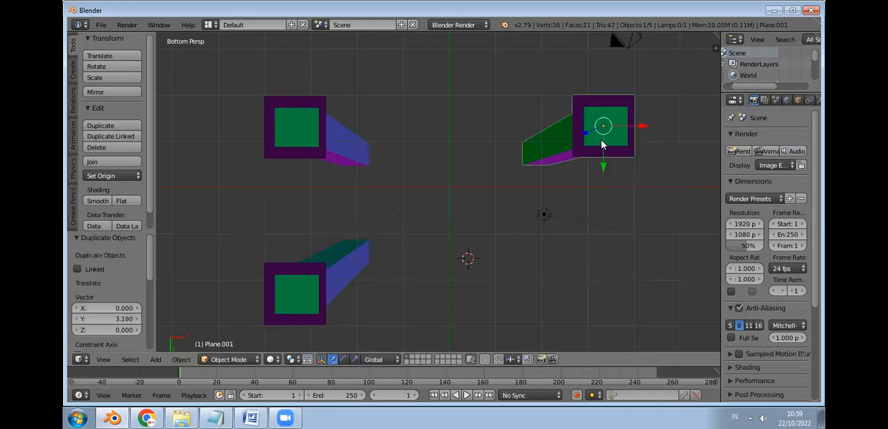
pyautogui.hotkey('shift', 'd')
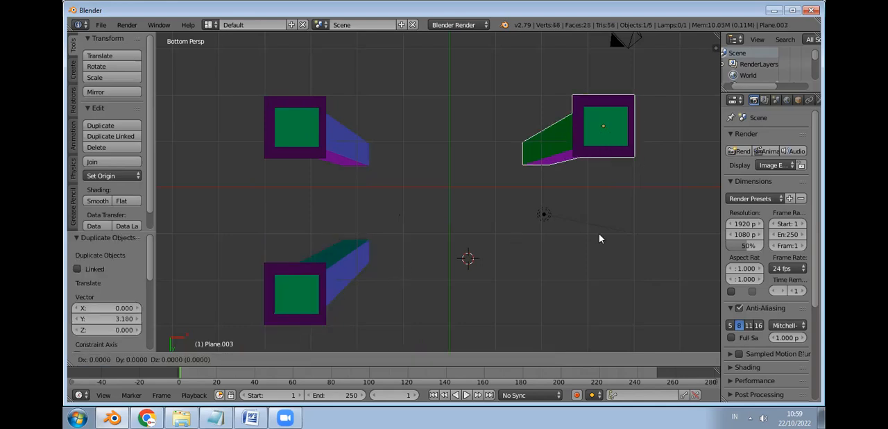
pyautogui.click(604, 312)
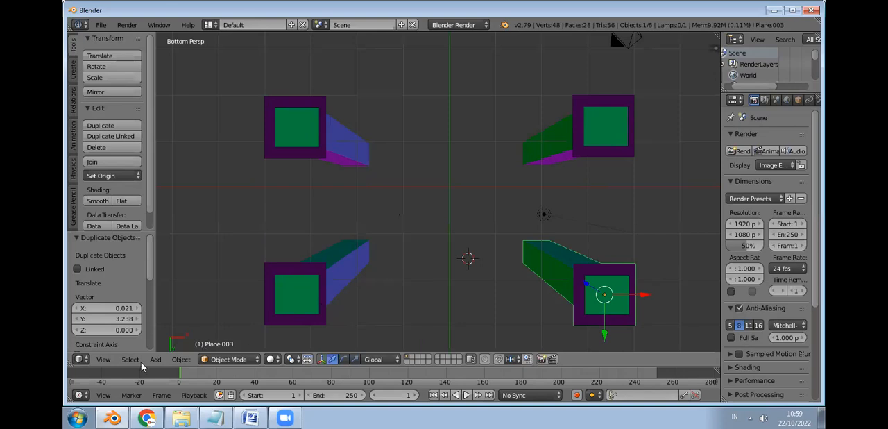
# Step: Move the lamp above the posts in two shifts of about X 0.558, Y 0.448, Z -0.190 and X -4.612, Y -3.879, Z 0.973
pyautogui.click(103, 359)
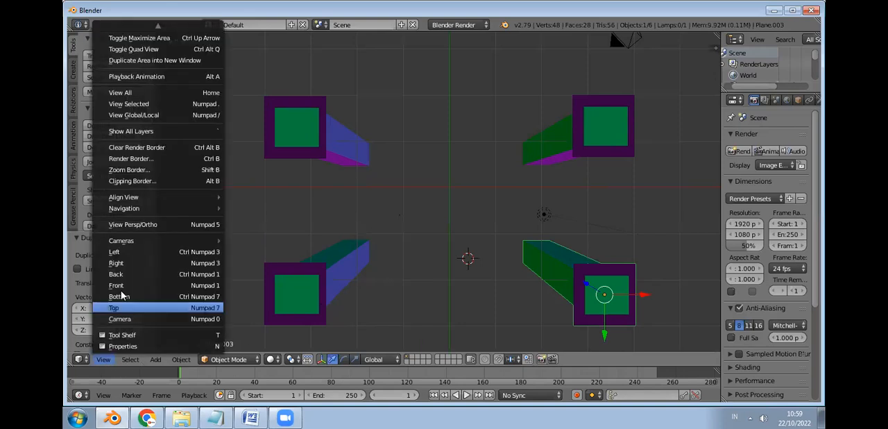
pyautogui.click(127, 285)
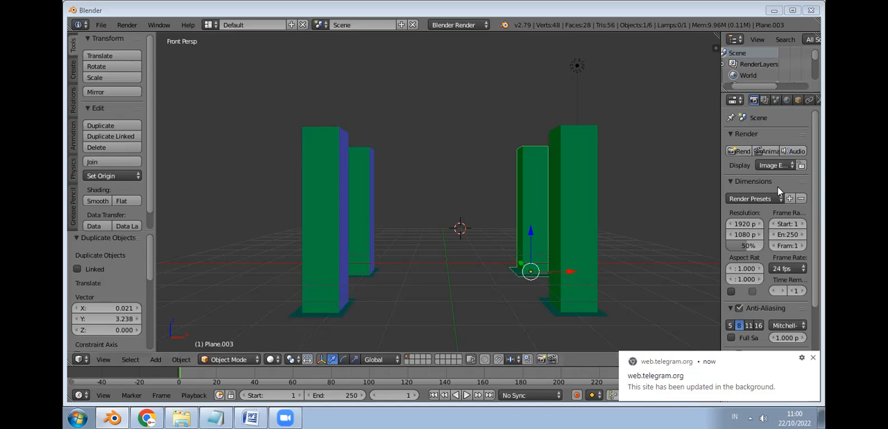
pyautogui.click(331, 170)
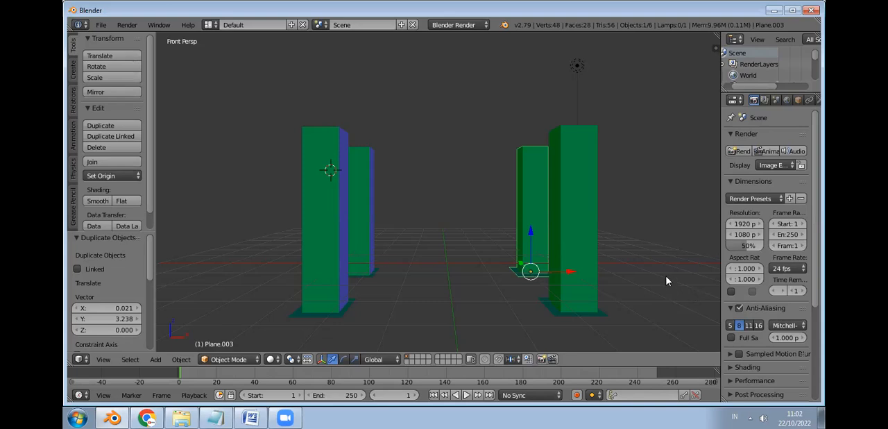
pyautogui.moveTo(653, 284); pyautogui.dragTo(660, 245, button='middle')
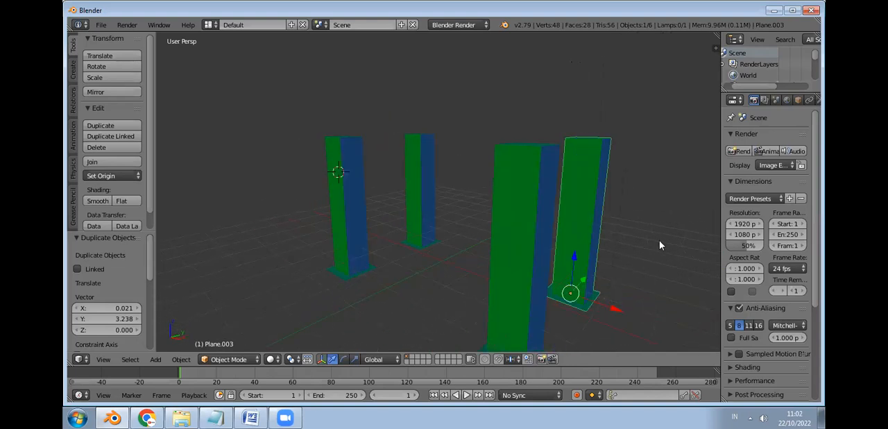
pyautogui.scroll(-1, 662, 243)
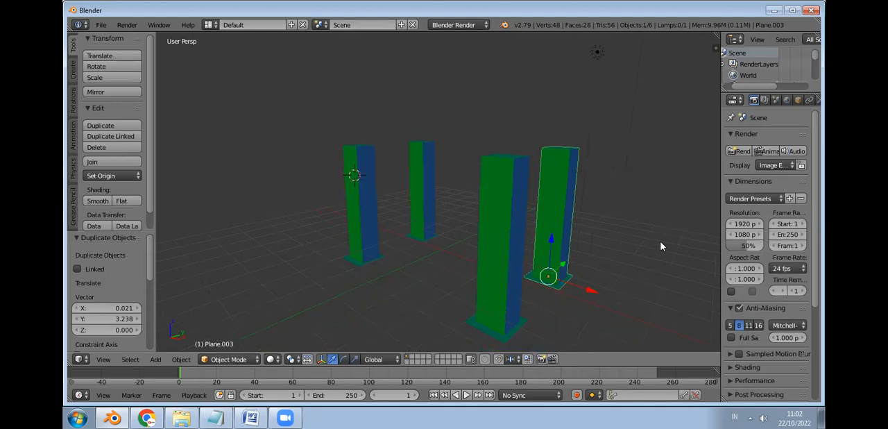
pyautogui.scroll(-2, 661, 246)
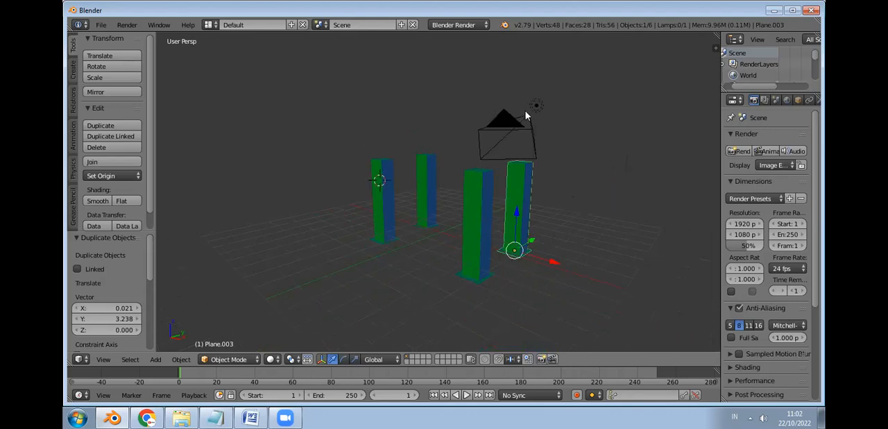
pyautogui.moveTo(531, 106); pyautogui.dragTo(551, 113, button='right')
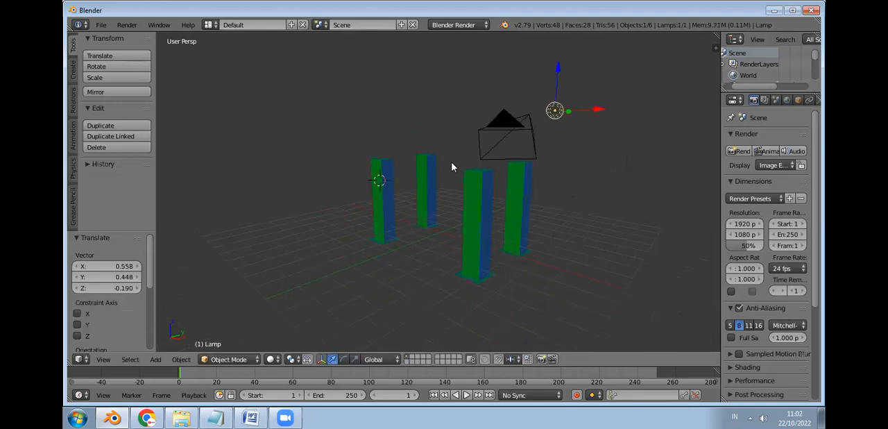
pyautogui.moveTo(553, 109); pyautogui.dragTo(408, 84)
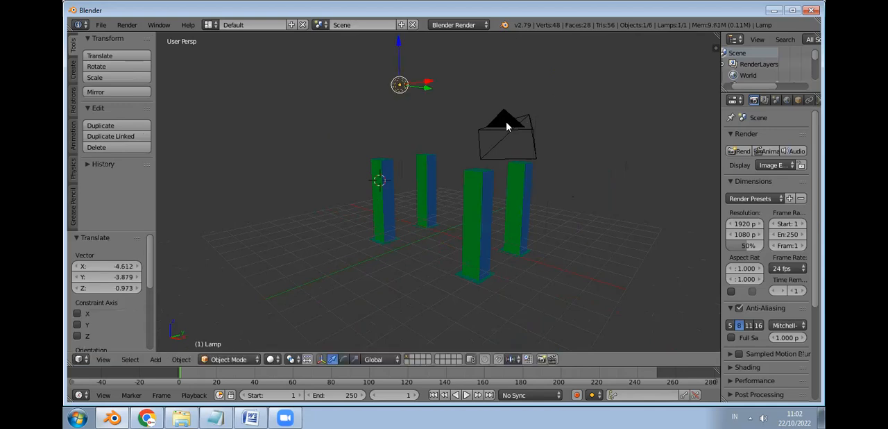
# Step: Move the camera away from the posts in three XYZ shifts of about (0.346, 0.573, 0.876), (0.680, 0.466, -0.500) and (-0.309, 0.030, 0.626)
pyautogui.moveTo(507, 130); pyautogui.dragTo(600, 76, button='right')
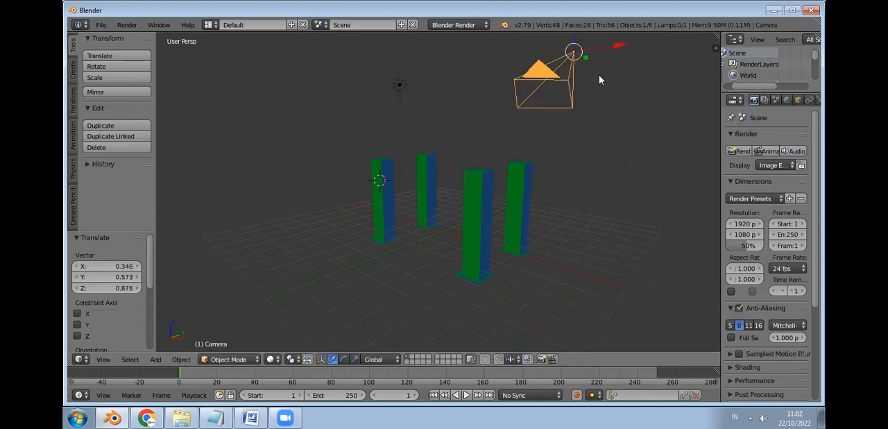
pyautogui.press('g')
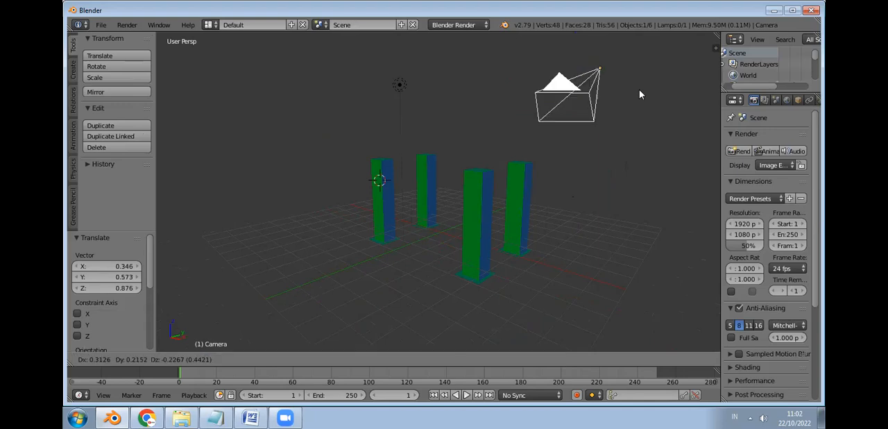
pyautogui.click(312, 276)
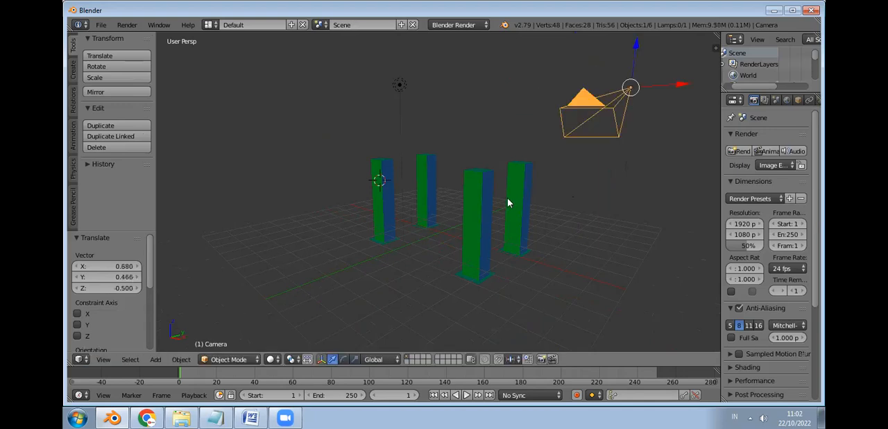
pyautogui.moveTo(494, 296); pyautogui.dragTo(490, 307, button='middle')
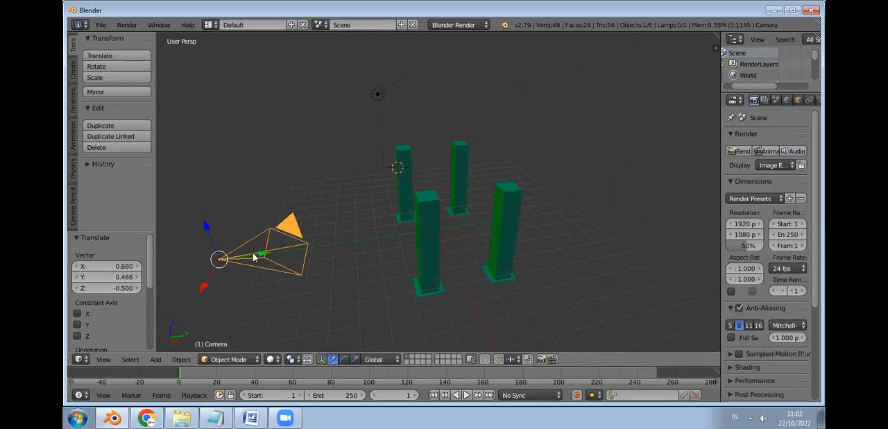
pyautogui.press('g')
pyautogui.click(246, 182)
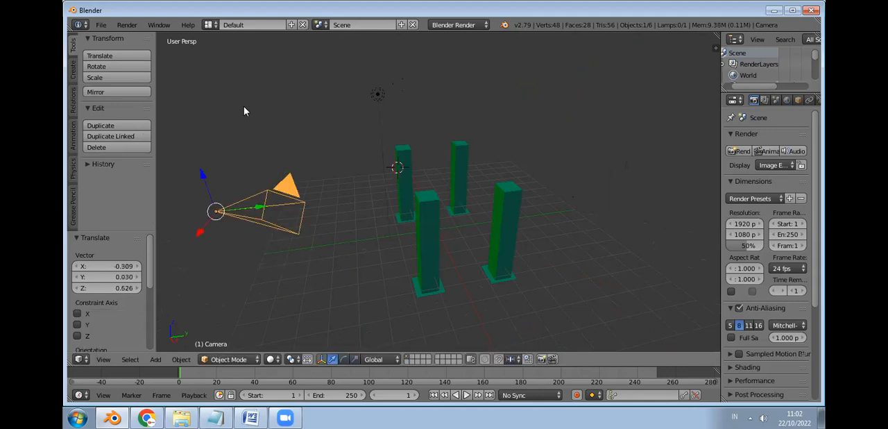
# Step: Add a cube with radius 1.000 and move it about X 6.837, Y 0.386, Z -3.068 to the front of the posts
pyautogui.moveTo(435, 157); pyautogui.dragTo(462, 137, button='middle')
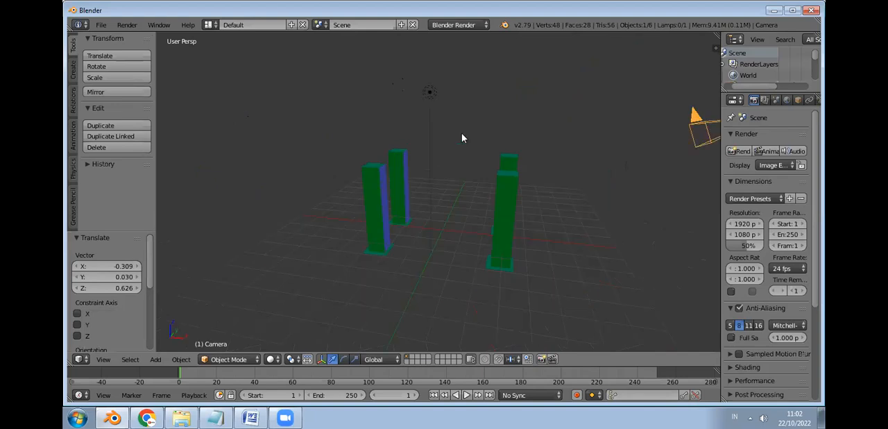
pyautogui.click(74, 73)
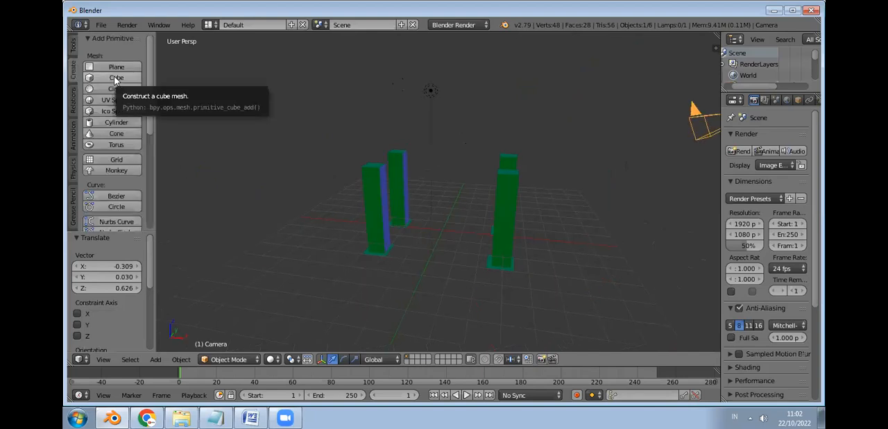
pyautogui.click(116, 78)
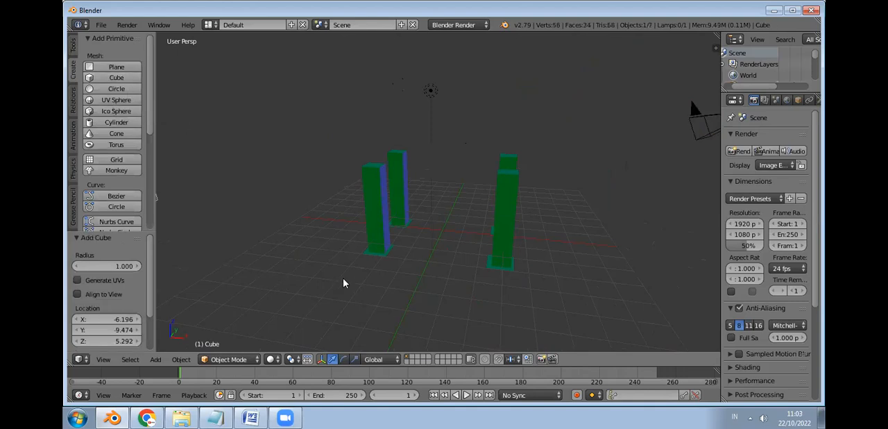
pyautogui.scroll(-1, 345, 279)
pyautogui.press('g')
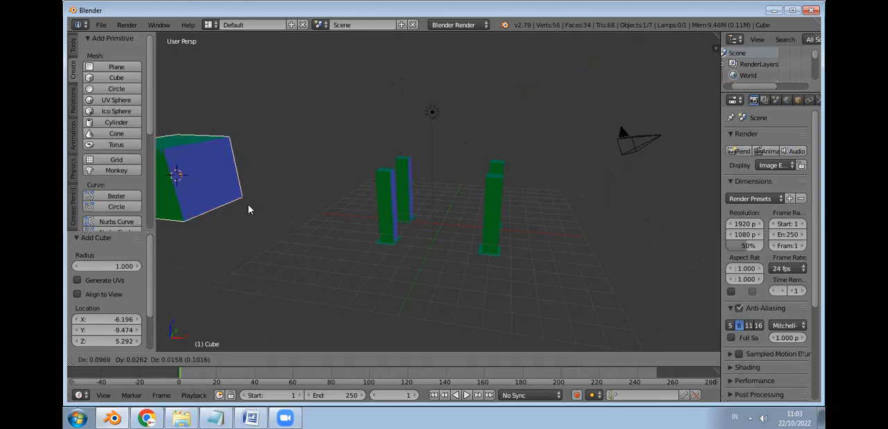
pyautogui.click(406, 284)
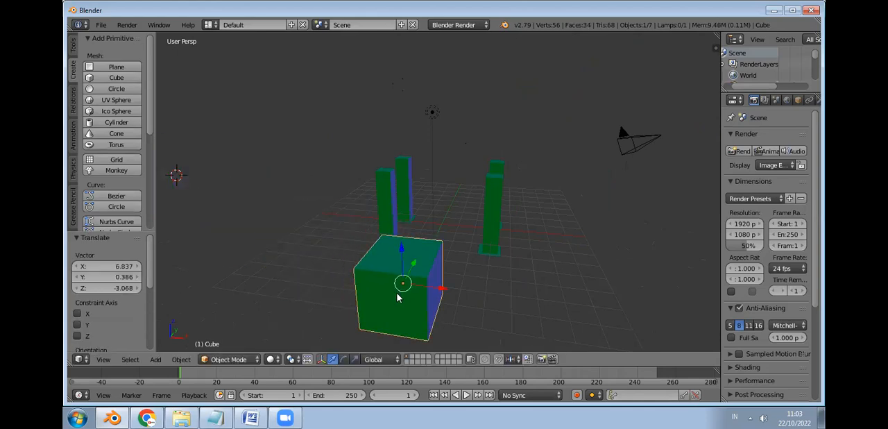
# Step: Shift the cube in three XYZ moves of about (0.962, 0.216, 0.032), (0.021, 0.142, 0.395) and (-0.341, 0.397, 1.345)
pyautogui.press('g')
pyautogui.click(430, 296)
pyautogui.click(430, 295)
pyautogui.press('g')
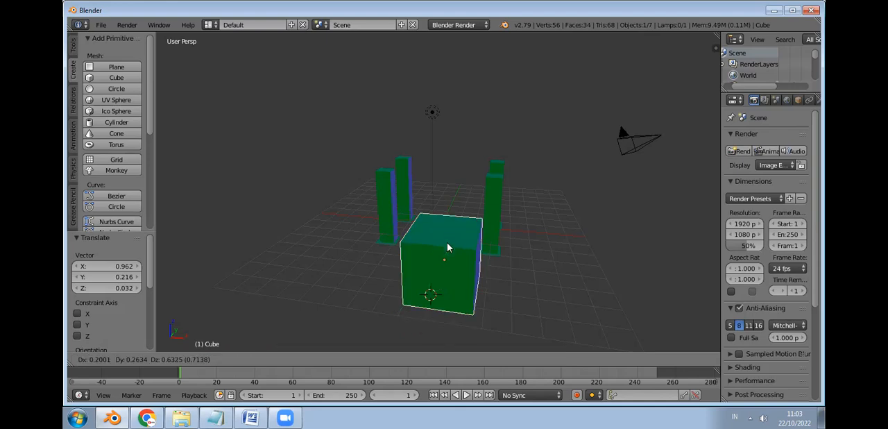
pyautogui.click(442, 276)
pyautogui.scroll(3, 441, 278)
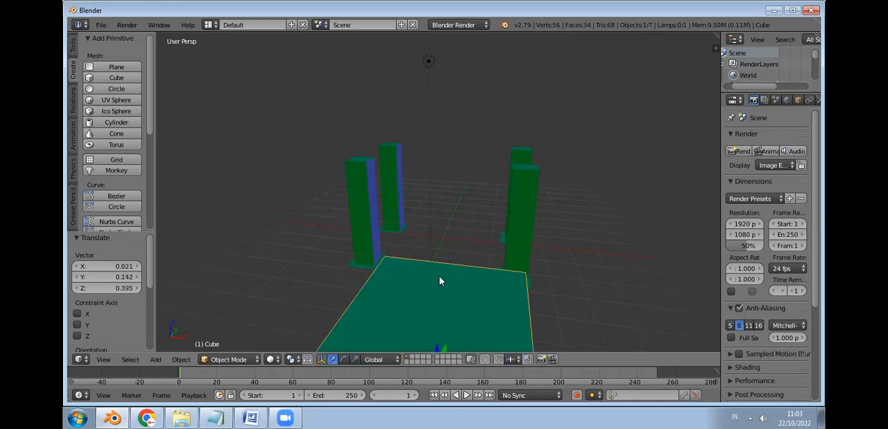
pyautogui.press('g')
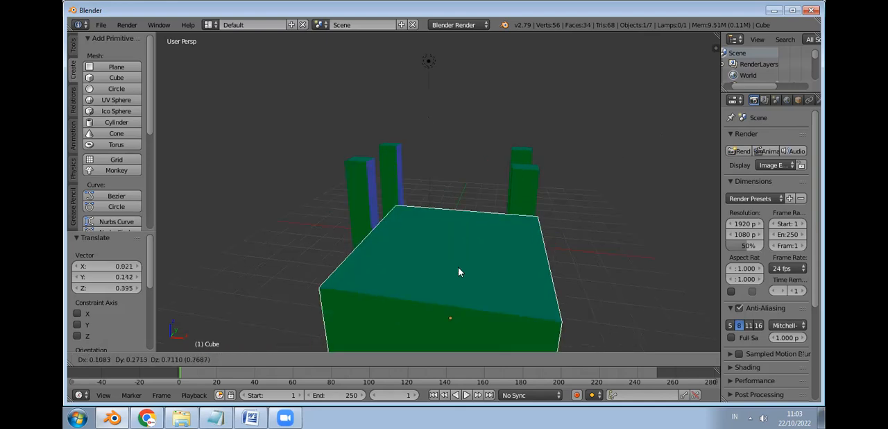
pyautogui.click(429, 232)
# Step: Move the cube toward the posts, with further XYZ shifts of about (1.004, 0.708, -0.149) and (-1.395, -1.002, 0.180)
pyautogui.moveTo(496, 231); pyautogui.dragTo(458, 245, button='middle')
pyautogui.click(460, 246)
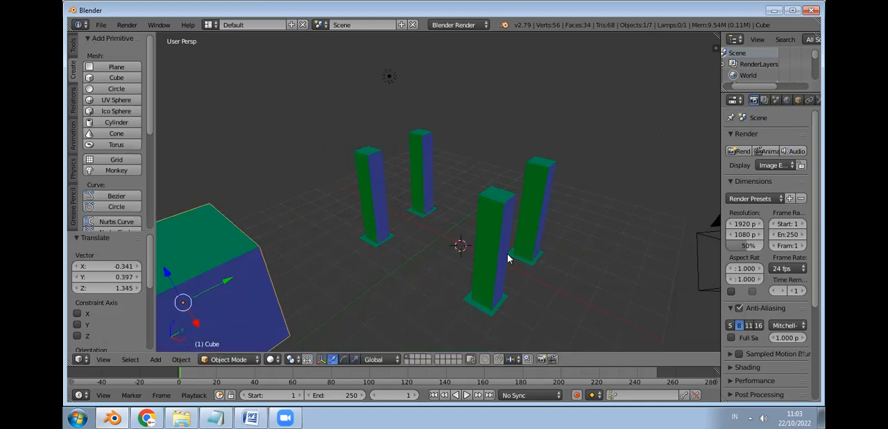
pyautogui.keyDown('shift'); pyautogui.moveTo(448, 251); pyautogui.dragTo(489, 225, button='middle'); pyautogui.keyUp('shift')
pyautogui.press('g')
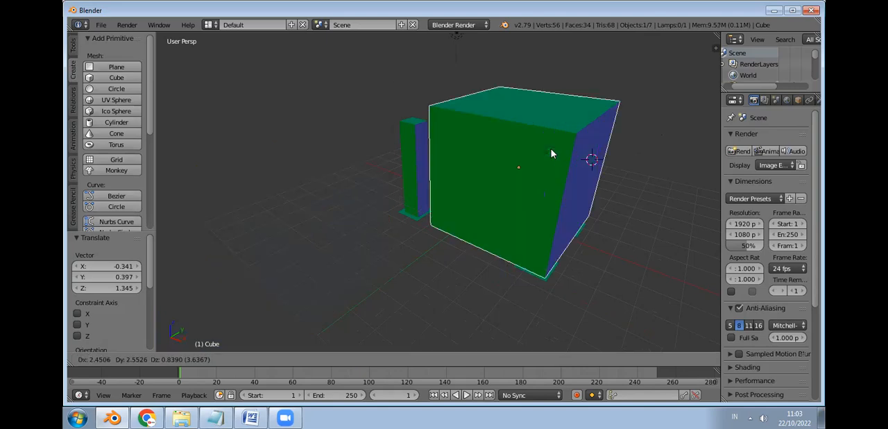
pyautogui.click(521, 174)
pyautogui.press('g')
pyautogui.click(610, 181)
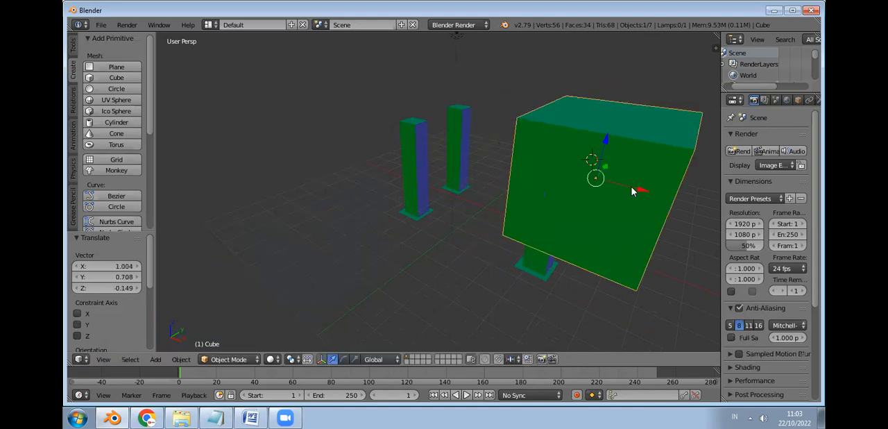
pyautogui.press('g')
pyautogui.click(519, 163)
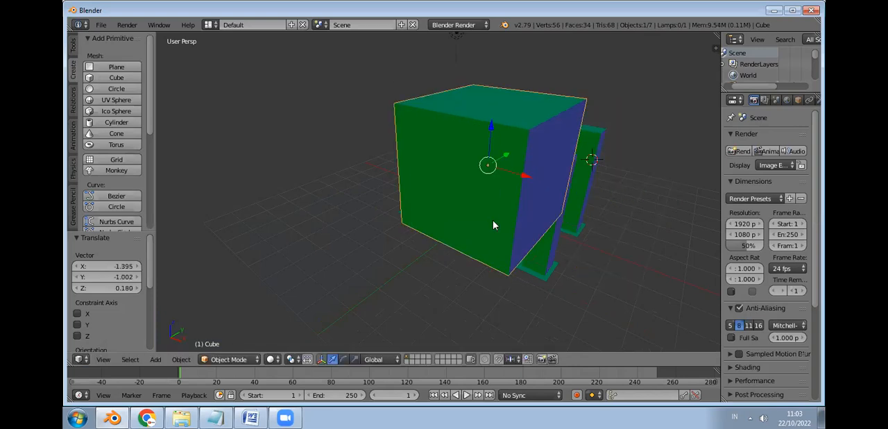
# Step: Shift the cube in three XYZ moves of about (0.483, -0.513, -1.317), (-0.112, -0.187, -0.141) and (1.531, 2.348, 1.623)
pyautogui.press('g')
pyautogui.click(499, 267)
pyautogui.press('g')
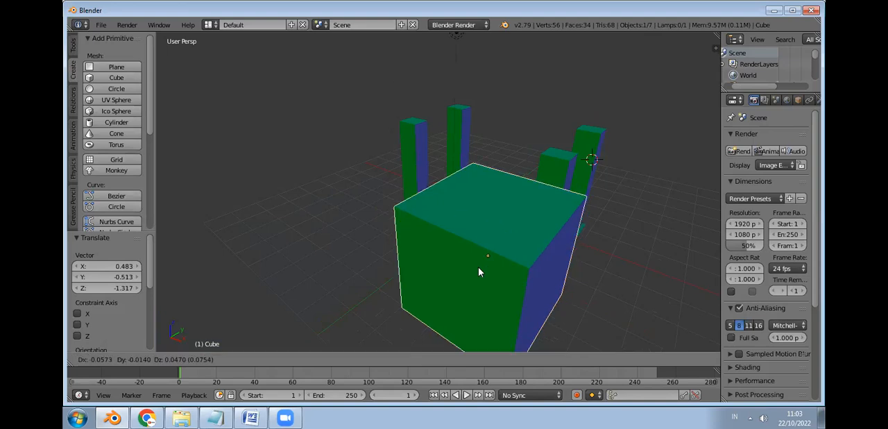
pyautogui.click(527, 223)
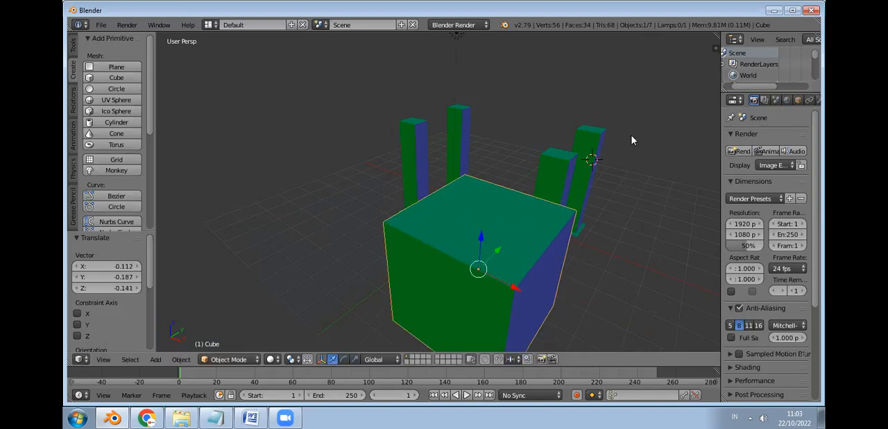
pyautogui.press('g')
pyautogui.click(665, 136)
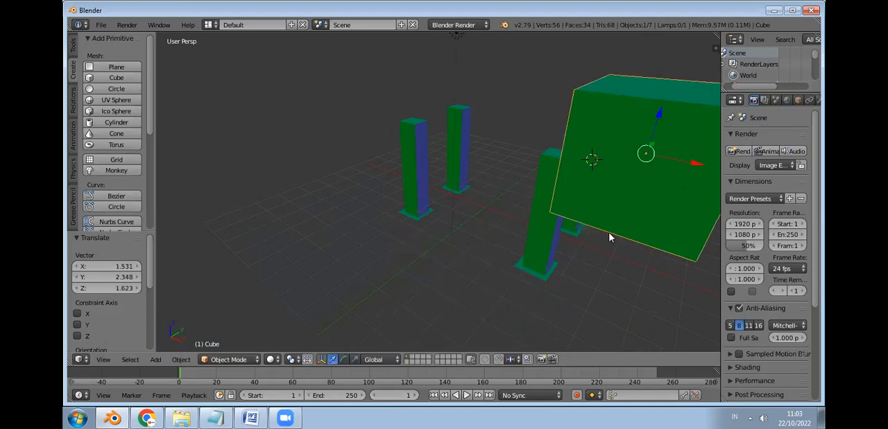
# Step: In the bottom view, move the cube about X -4.982, Y 5.403 between the four posts and scale it uniformly by about 1.750
pyautogui.click(104, 360)
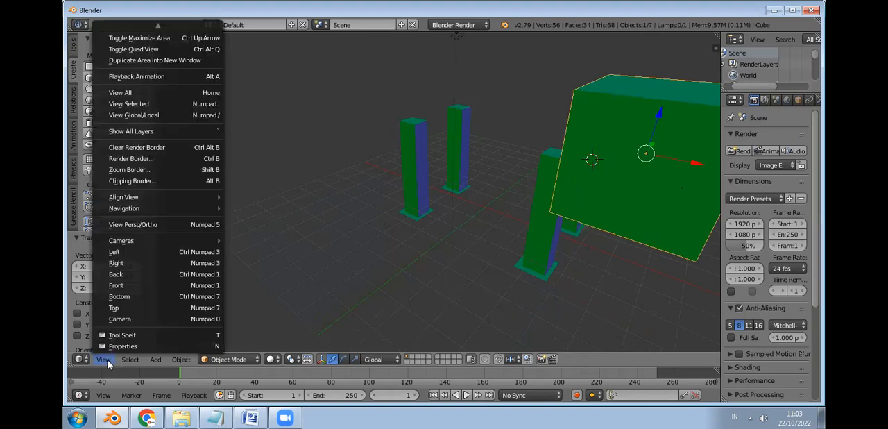
pyautogui.click(135, 297)
pyautogui.moveTo(557, 137); pyautogui.dragTo(461, 238)
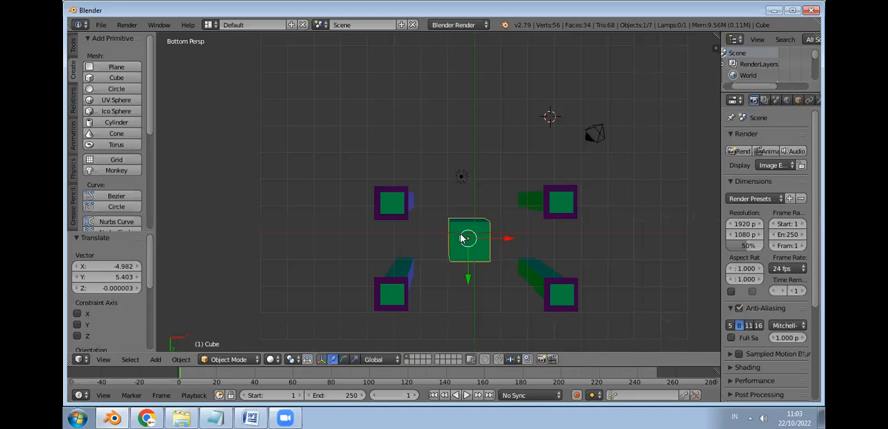
pyautogui.click(463, 239)
pyautogui.press('s')
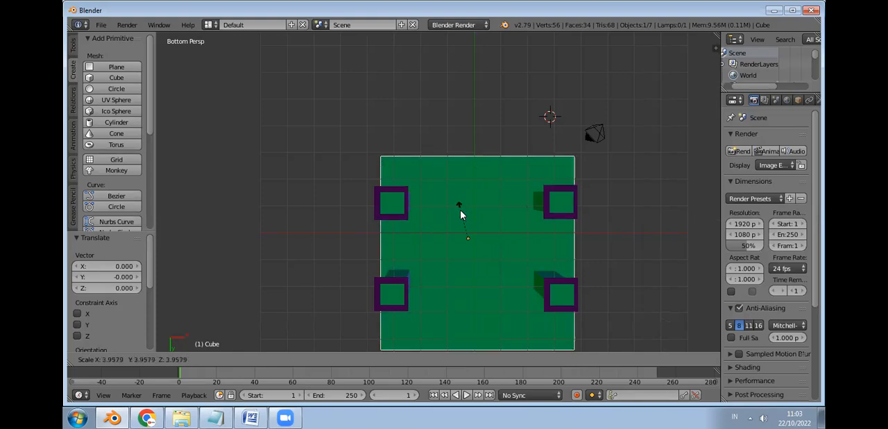
pyautogui.click(456, 245)
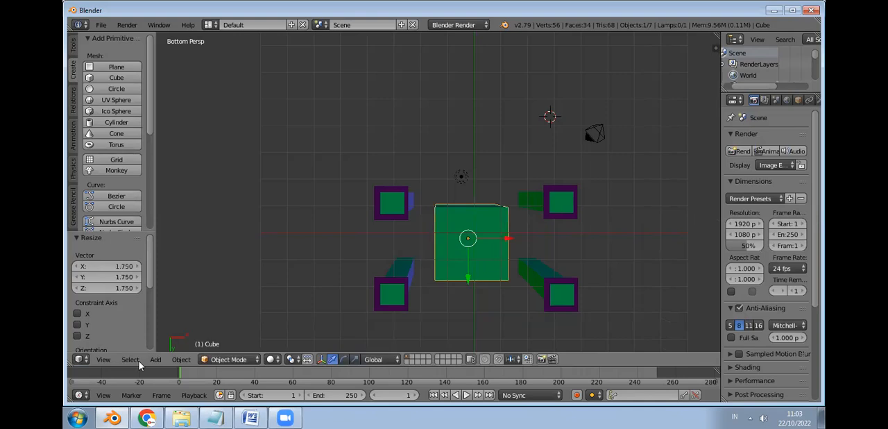
# Step: In the top view, center the cube over the posts with shifts of about Y -0.657, Z 0.575 and finally X -0.692, Y -0.494
pyautogui.click(104, 358)
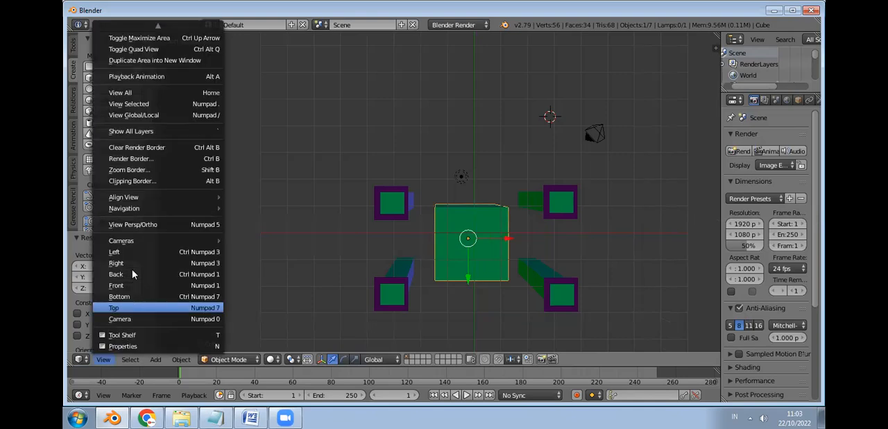
pyautogui.click(144, 308)
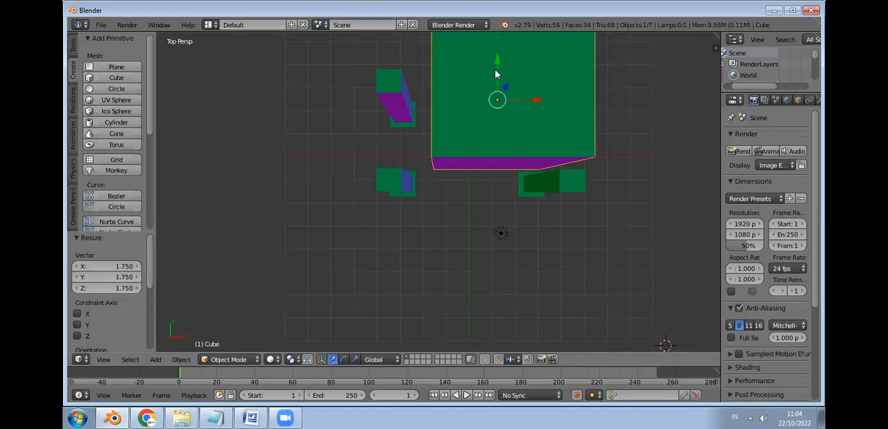
pyautogui.moveTo(497, 75); pyautogui.dragTo(490, 130)
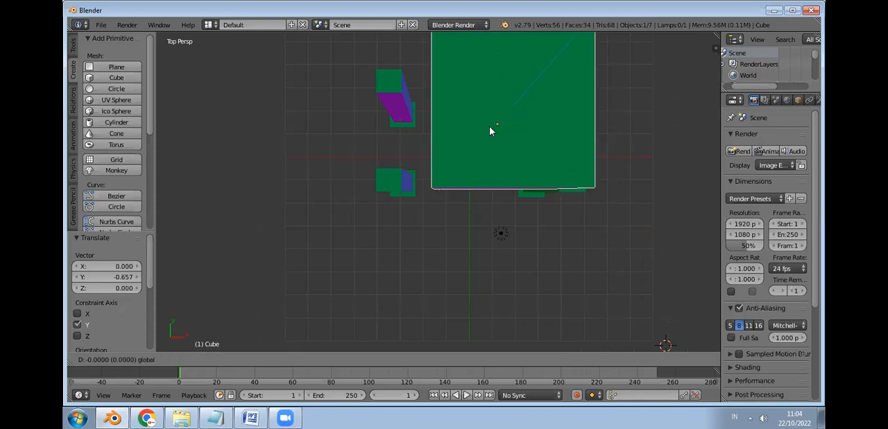
pyautogui.moveTo(546, 120); pyautogui.dragTo(499, 144)
pyautogui.click(500, 143)
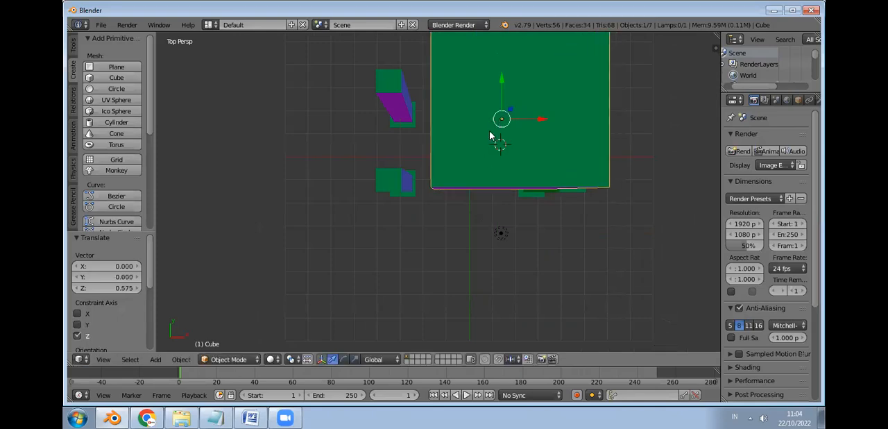
pyautogui.press('g')
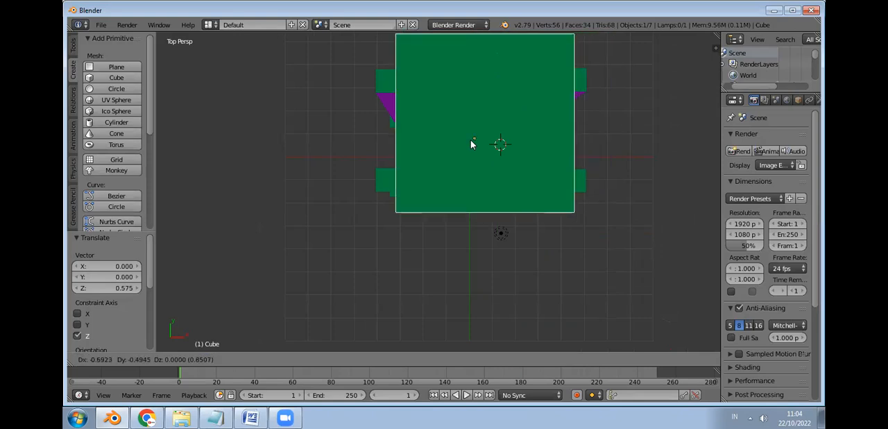
pyautogui.click(470, 142)
# Step: In the front view, lower the cube along Z by about 3.154 so it sits between the posts
pyautogui.click(110, 362)
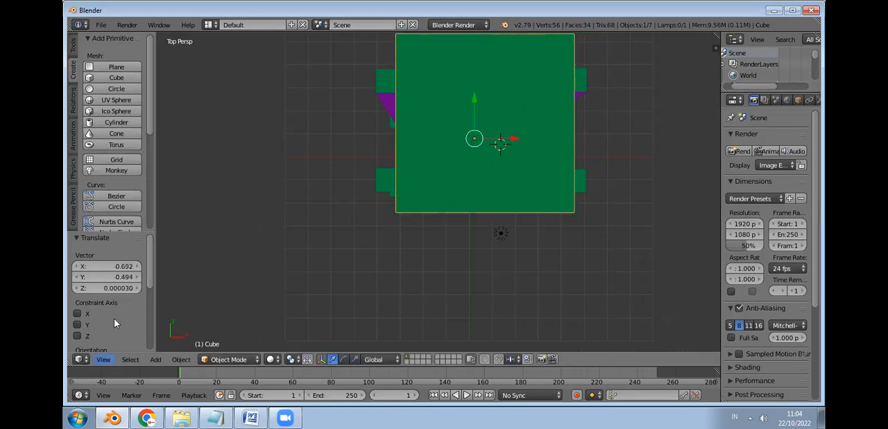
pyautogui.click(116, 286)
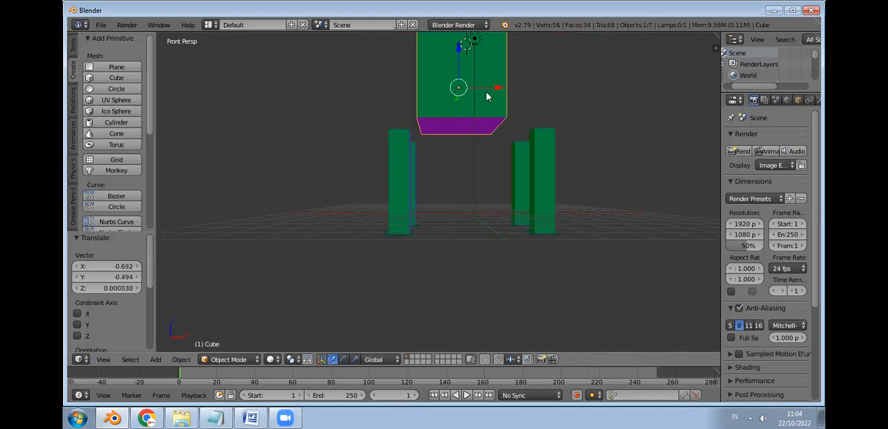
pyautogui.moveTo(458, 54); pyautogui.dragTo(458, 125)
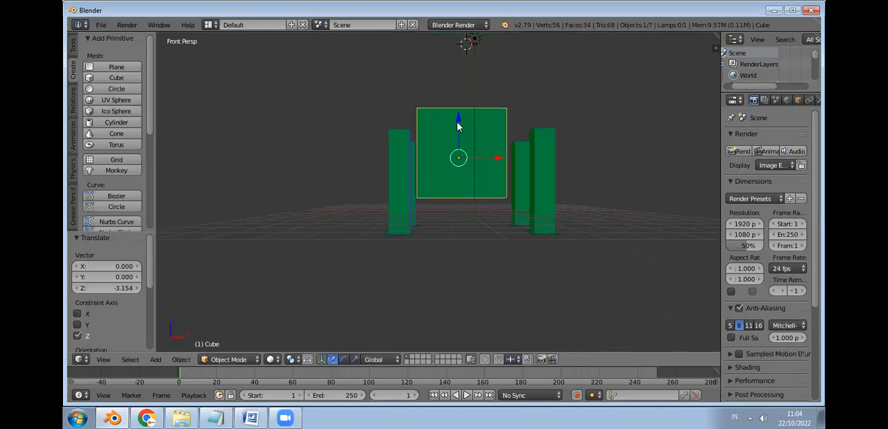
# Step: Scale the cube between the posts uniformly by about 1.147
pyautogui.moveTo(470, 180)
pyautogui.mouseDown(button='middle')
pyautogui.moveTo(507, 202)
pyautogui.moveTo(473, 171)
pyautogui.mouseUp(button='middle')
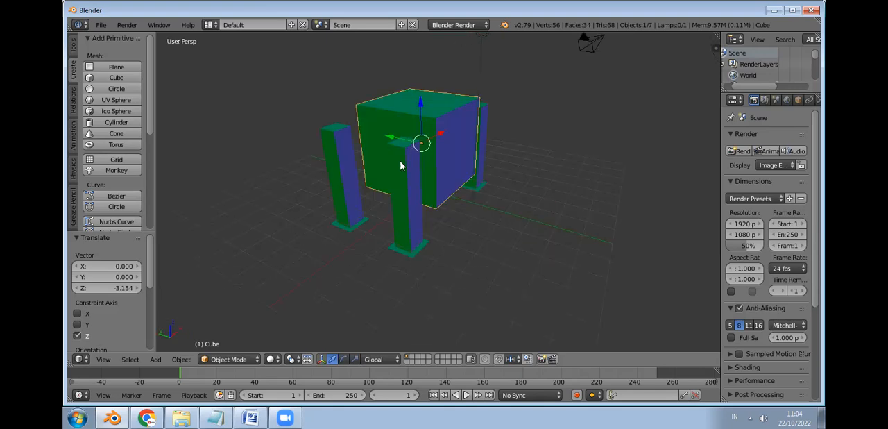
pyautogui.press('s')
pyautogui.click(441, 140)
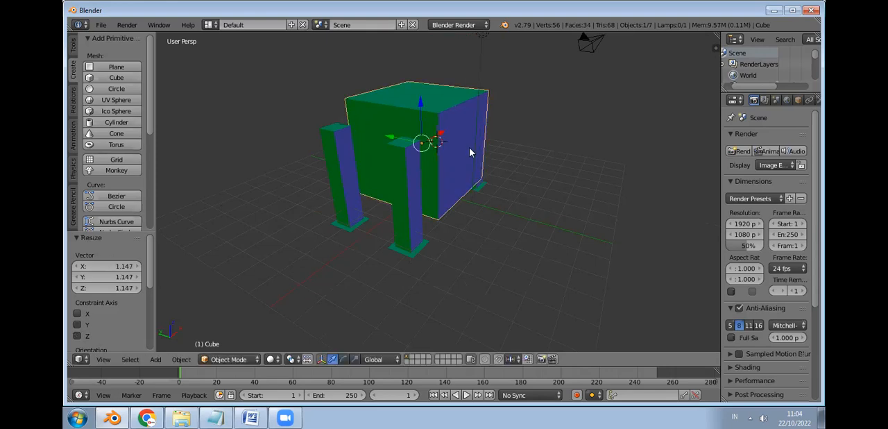
pyautogui.click(434, 153)
pyautogui.click(458, 113)
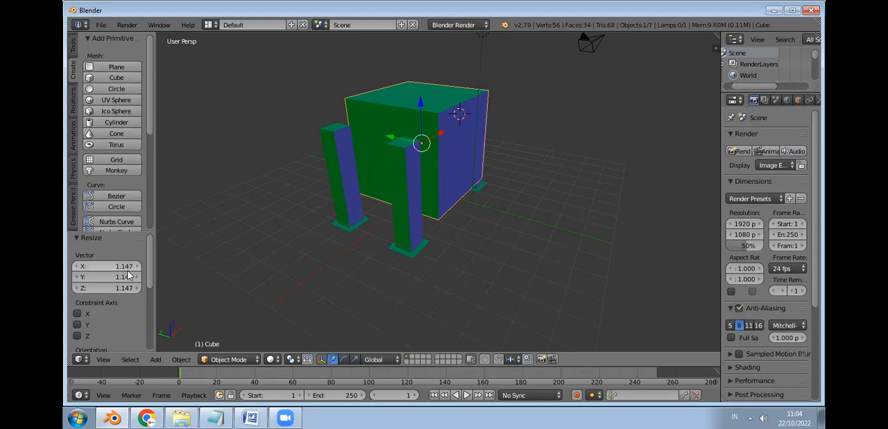
# Step: Constrain the cube's last resize to the X, Y and Z axes and set its factors to X 1.947 and Y 1.067
pyautogui.click(77, 313)
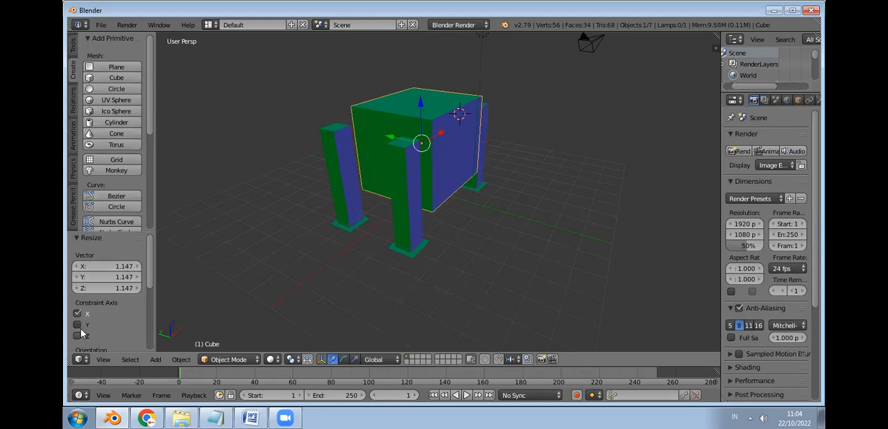
pyautogui.click(77, 324)
pyautogui.click(79, 335)
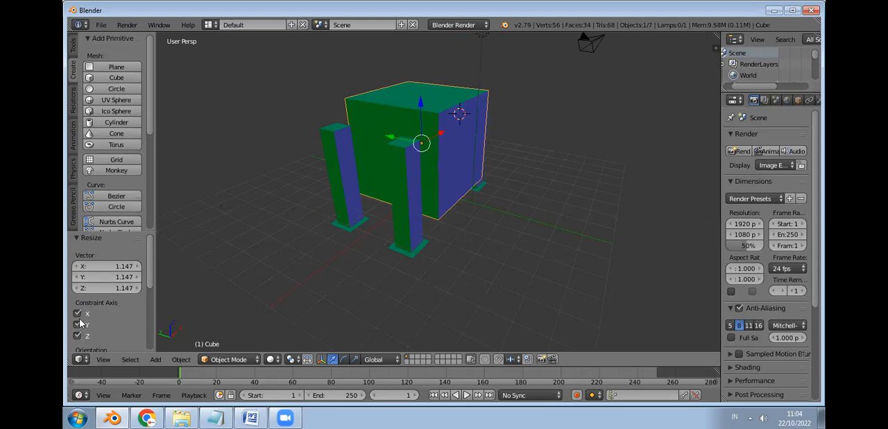
pyautogui.moveTo(127, 269); pyautogui.dragTo(201, 269)
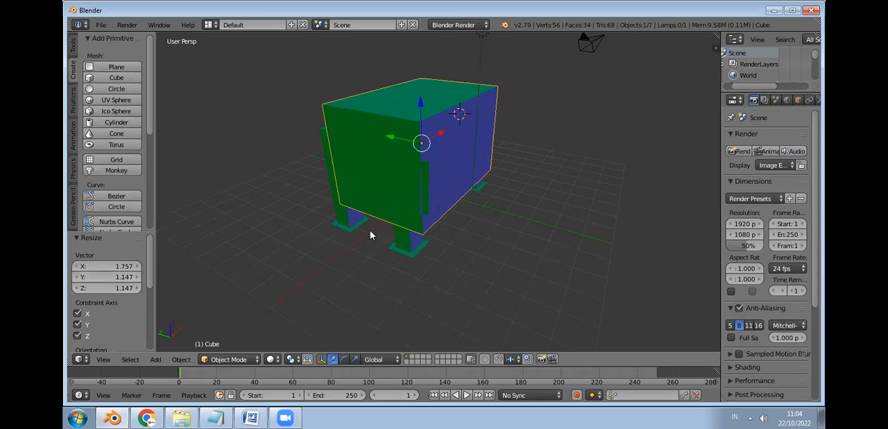
pyautogui.click(109, 267)
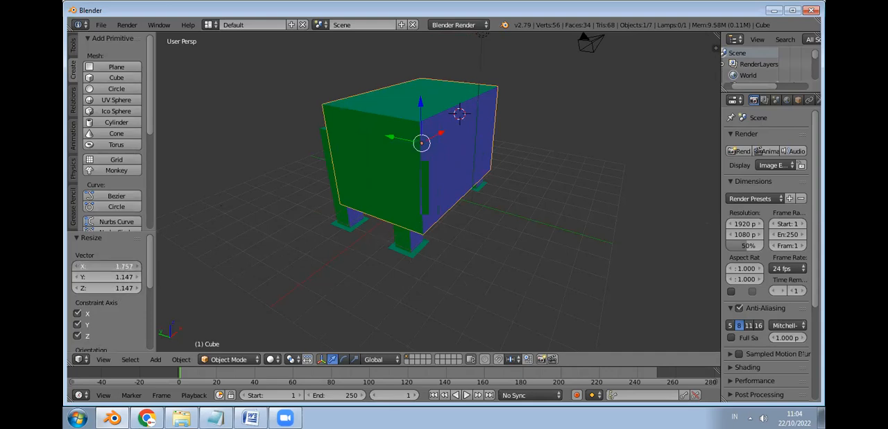
pyautogui.moveTo(108, 266); pyautogui.dragTo(122, 267)
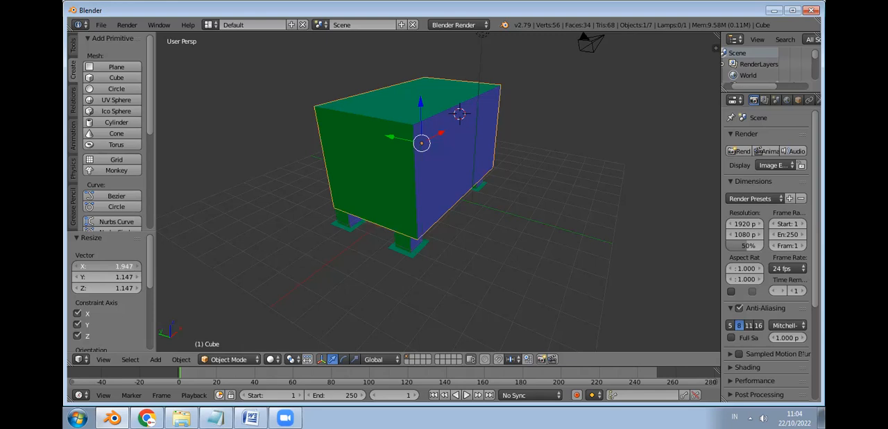
pyautogui.click(122, 281)
pyautogui.moveTo(122, 277); pyautogui.dragTo(111, 277)
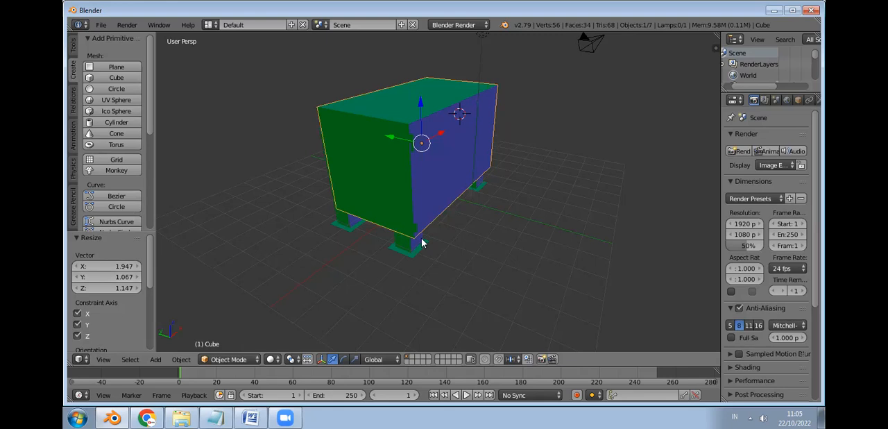
# Step: Move the cube by about X -0.117, Y 0.287, Z 0.082 to align it with the posts
pyautogui.press('g')
pyautogui.click(389, 139)
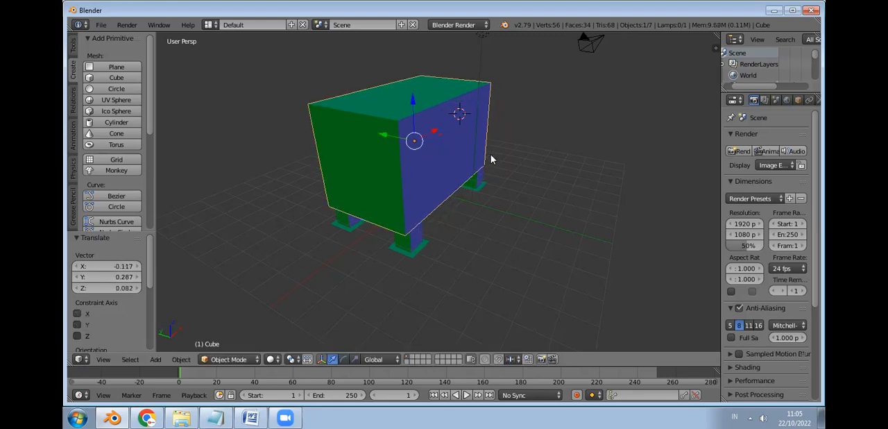
pyautogui.moveTo(426, 195); pyautogui.dragTo(413, 176, button='middle')
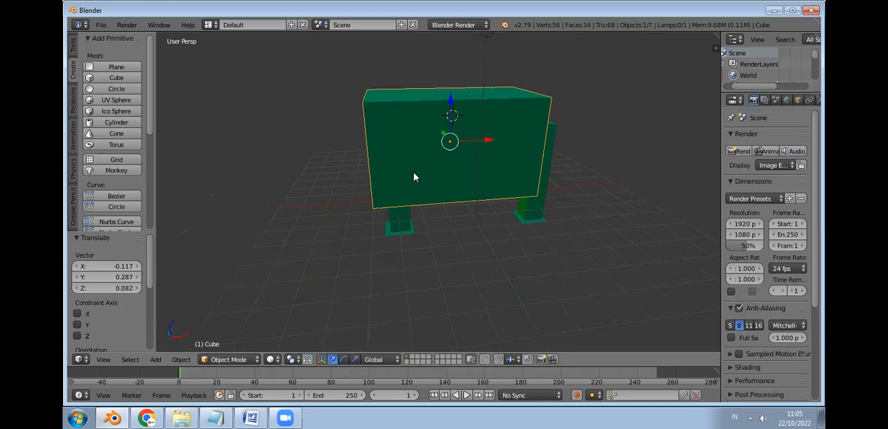
# Step: Shift the cube along Y by -0.050 with the X, Y and Z constraint axes enabled
pyautogui.click(496, 141)
pyautogui.click(427, 141)
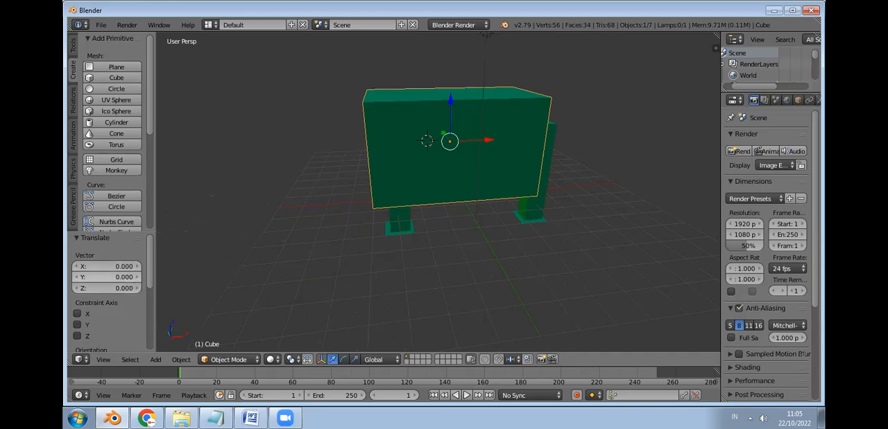
pyautogui.moveTo(129, 277); pyautogui.dragTo(135, 277)
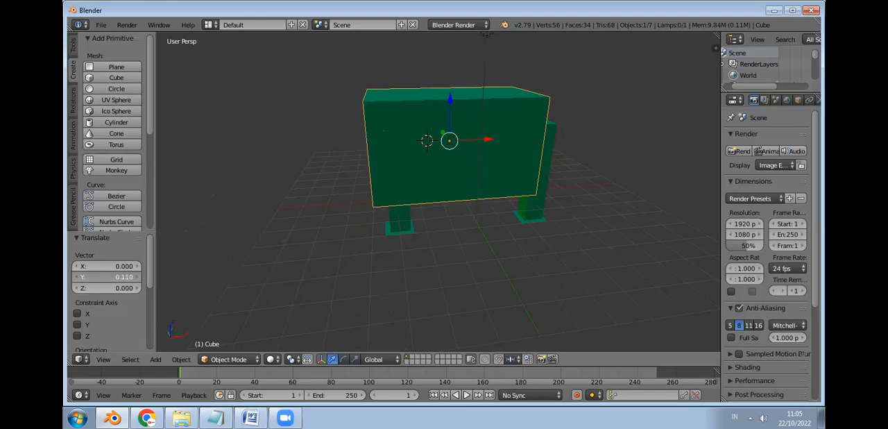
pyautogui.moveTo(135, 277); pyautogui.dragTo(122, 277)
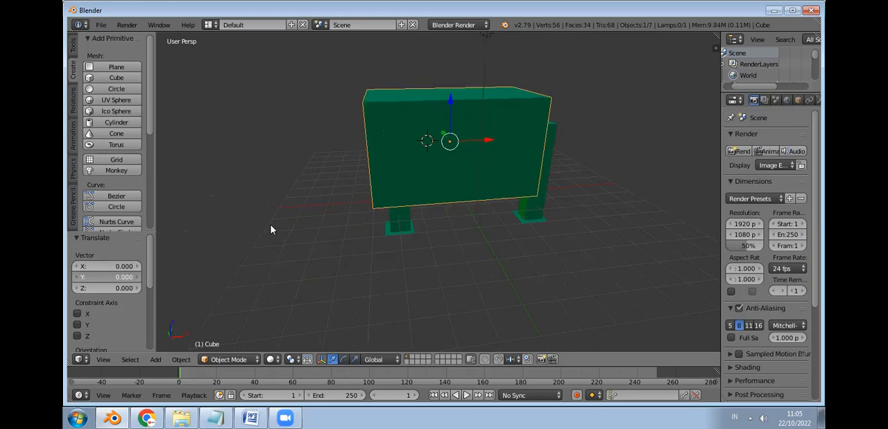
pyautogui.moveTo(430, 246); pyautogui.dragTo(464, 256, button='middle')
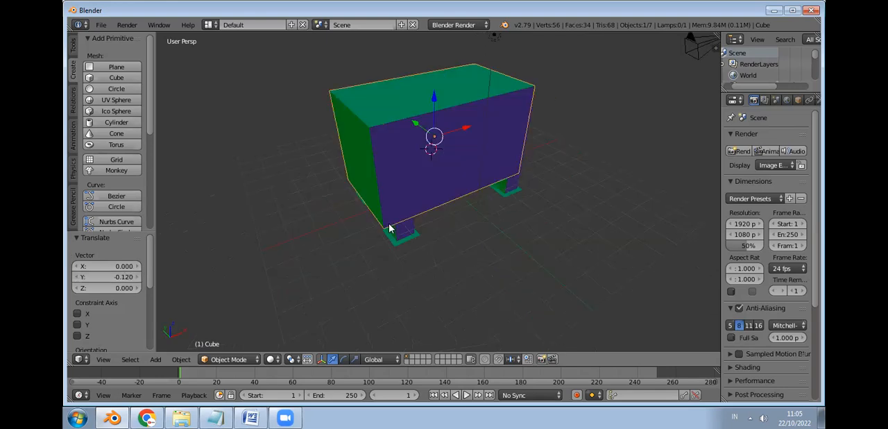
pyautogui.click(77, 313)
pyautogui.click(77, 335)
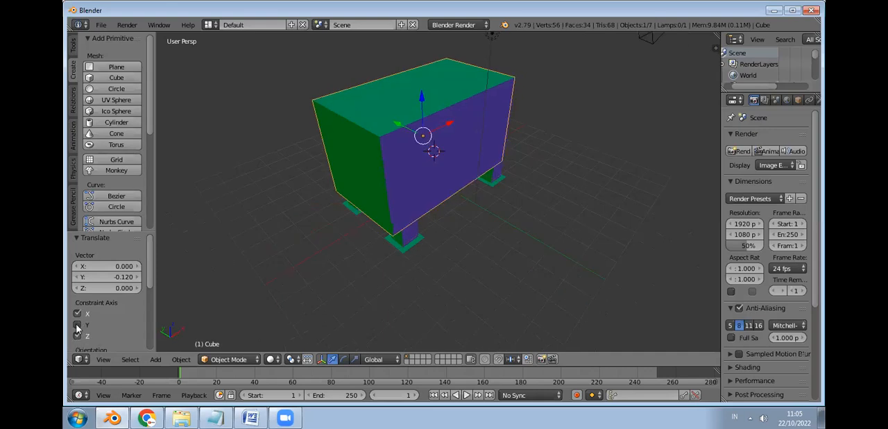
pyautogui.moveTo(122, 277); pyautogui.dragTo(127, 276)
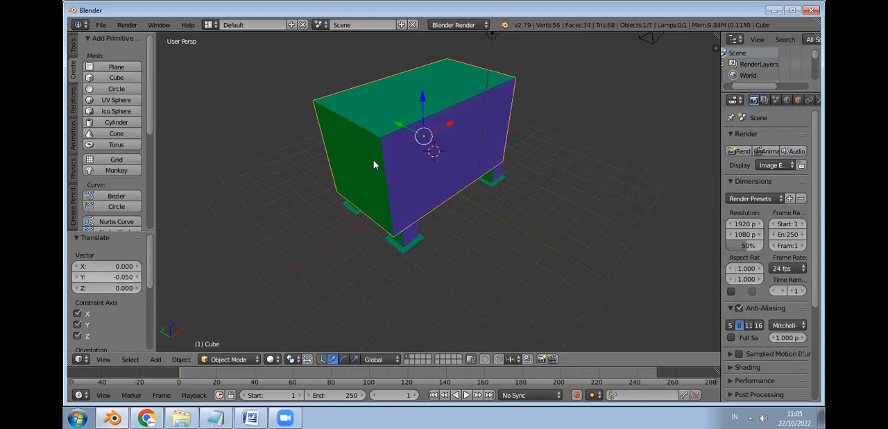
# Step: Scale the cube by about 1.091 in X and Y and flatten it to a Z factor of 0.711
pyautogui.press('s')
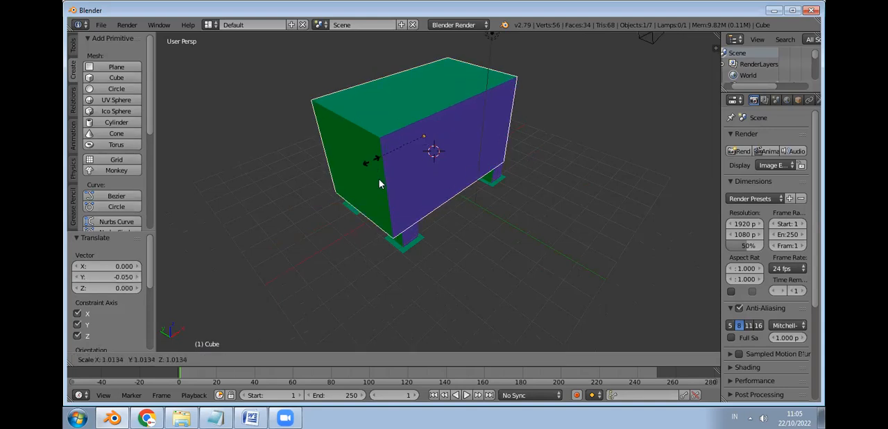
pyautogui.click(359, 174)
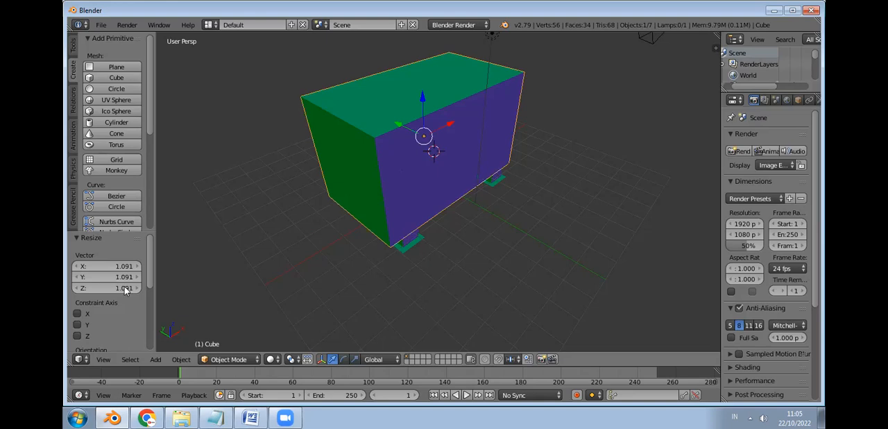
pyautogui.moveTo(114, 288); pyautogui.dragTo(88, 288)
# Step: Move the flattened cube by about X 0.431, Y 0.277, Z -0.112 so it covers the tops of the posts
pyautogui.moveTo(548, 229); pyautogui.dragTo(526, 163, button='middle')
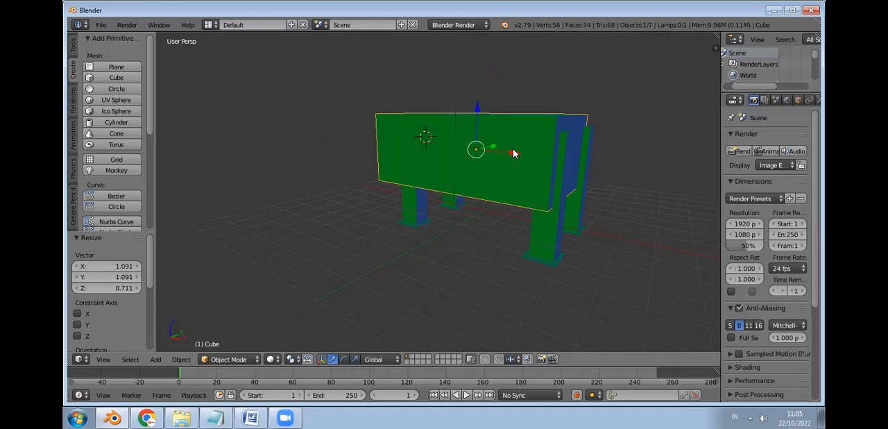
pyautogui.press('g')
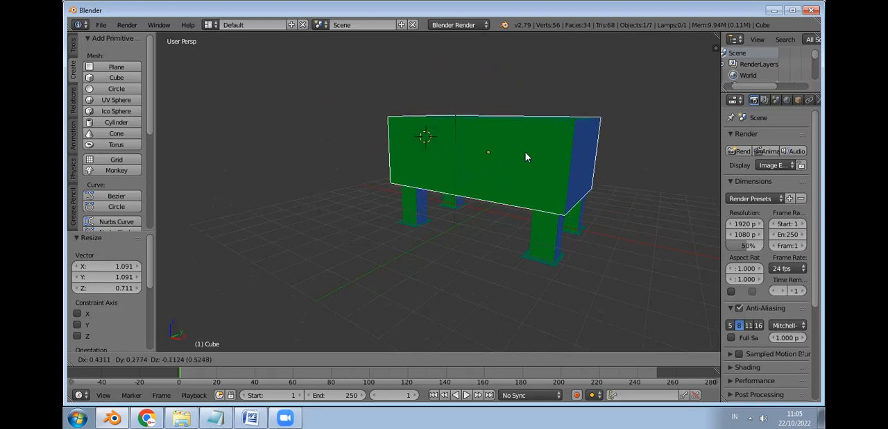
pyautogui.click(525, 152)
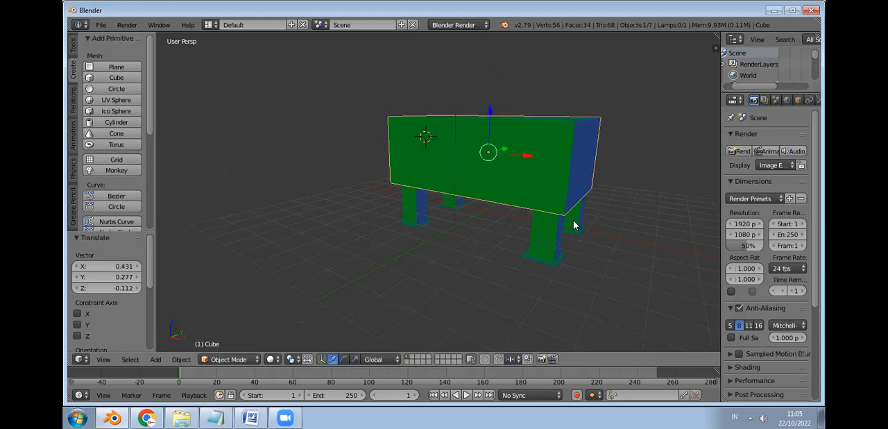
# Step: Try to scale the cube along the X axis only
pyautogui.moveTo(582, 200); pyautogui.dragTo(585, 135, button='middle')
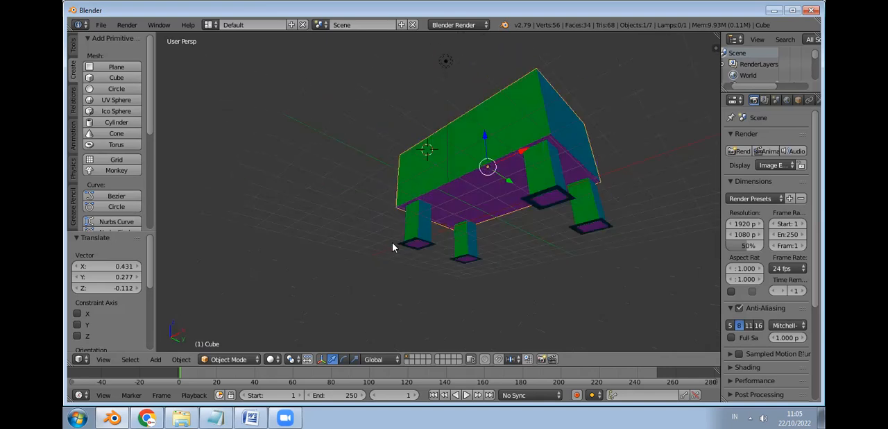
pyautogui.moveTo(341, 214); pyautogui.dragTo(339, 174, button='middle')
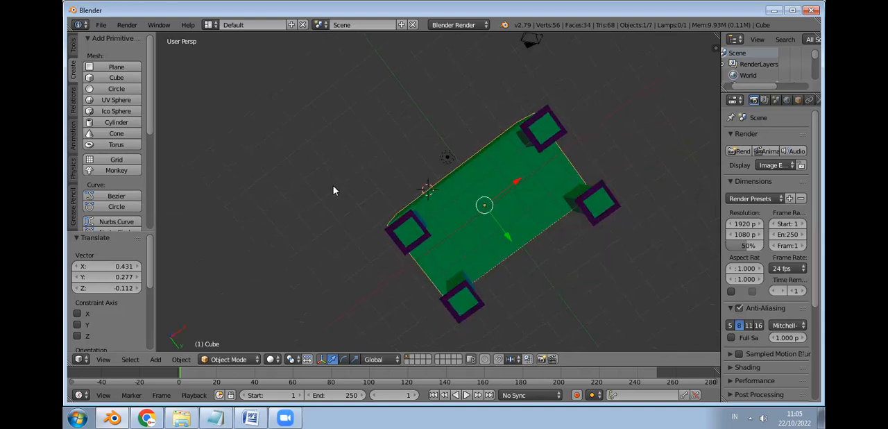
pyautogui.moveTo(271, 284); pyautogui.dragTo(208, 297, button='middle')
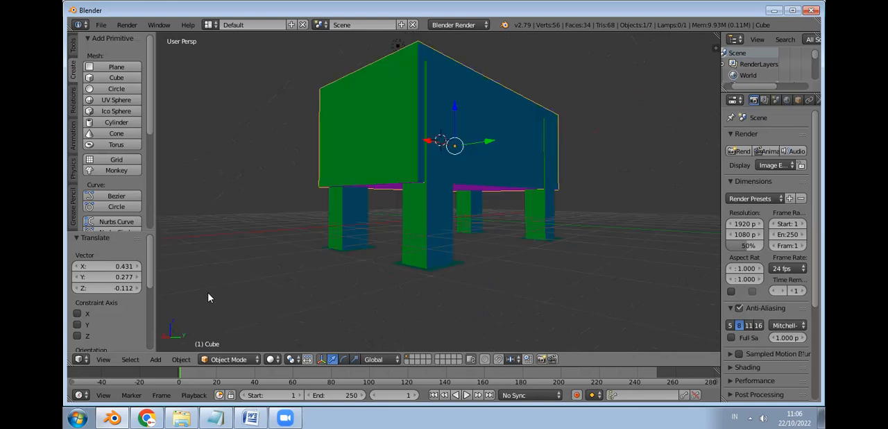
pyautogui.moveTo(308, 310); pyautogui.dragTo(337, 265, button='middle')
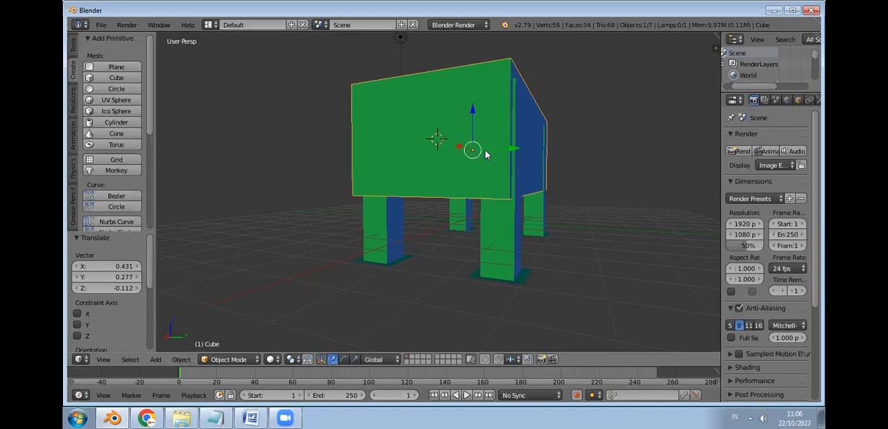
pyautogui.press('s')
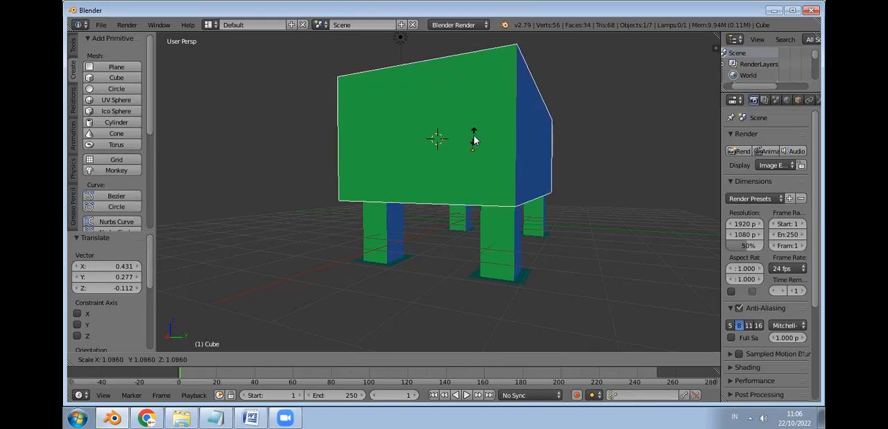
pyautogui.press('x')
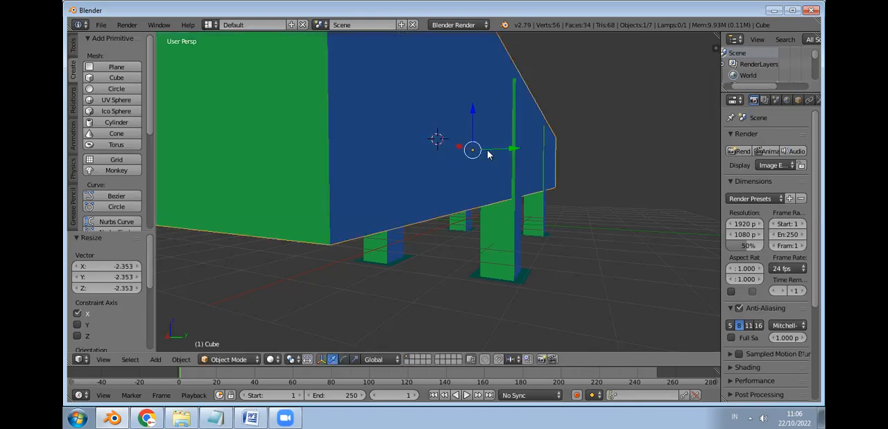
pyautogui.press('Escape')
# Step: Scale the cube on the posts uniformly by about 1.118 and check its fit from several sides
pyautogui.press('s')
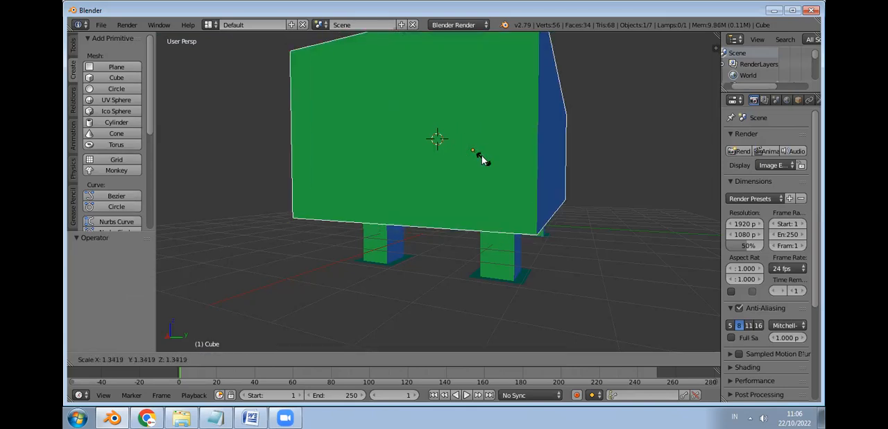
pyautogui.click(484, 159)
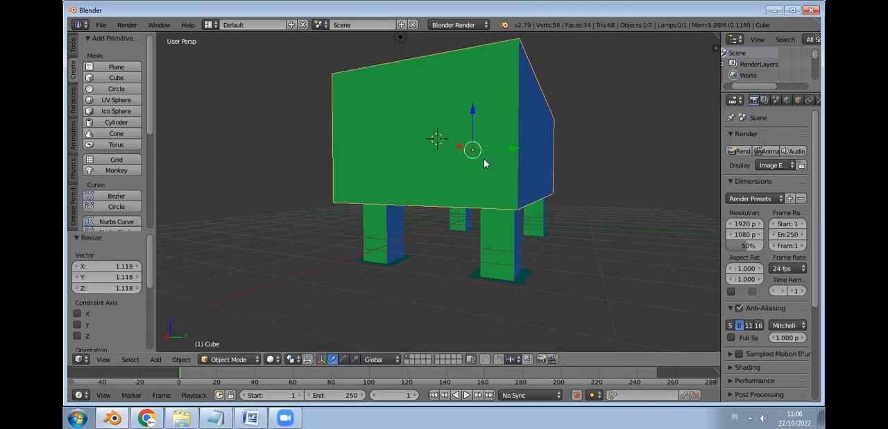
pyautogui.moveTo(515, 222); pyautogui.dragTo(581, 230, button='middle')
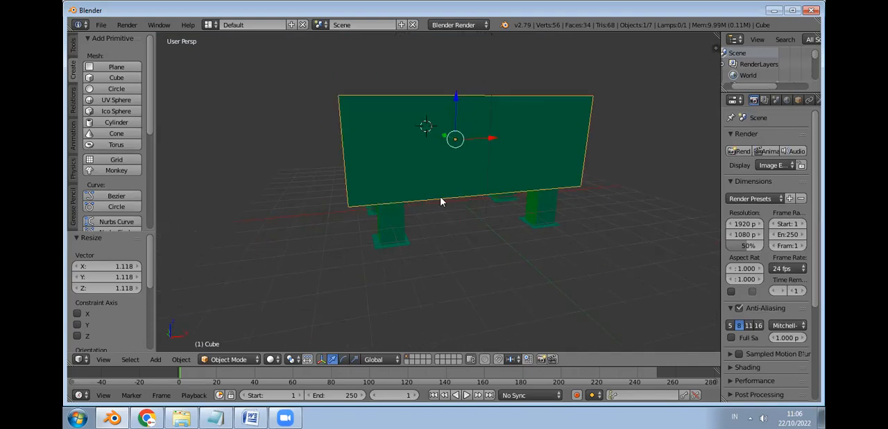
pyautogui.moveTo(486, 214)
pyautogui.mouseDown(button='middle')
pyautogui.moveTo(509, 208)
pyautogui.moveTo(471, 219)
pyautogui.mouseUp(button='middle')
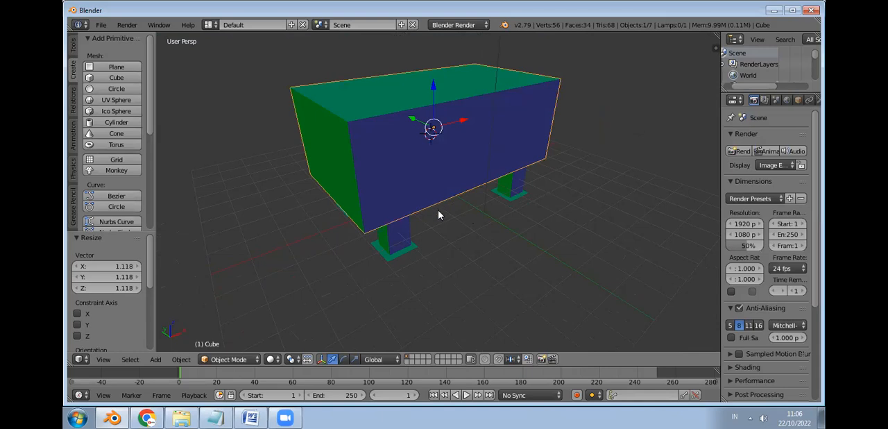
pyautogui.moveTo(416, 198); pyautogui.dragTo(469, 217, button='middle')
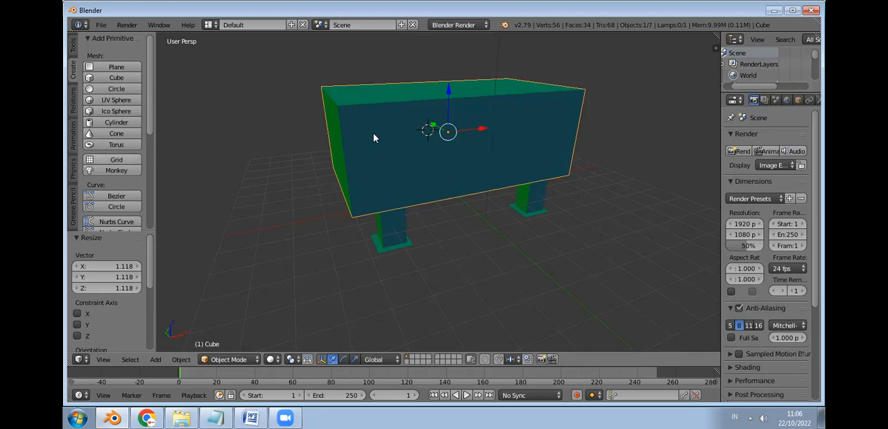
pyautogui.click(615, 139)
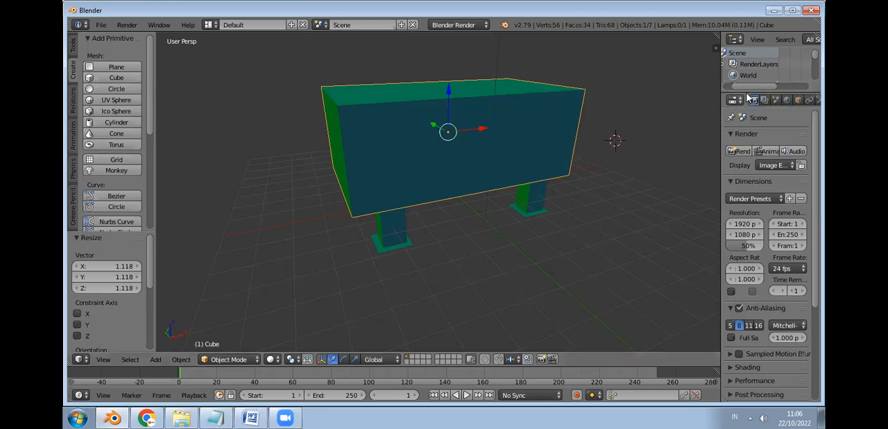
# Step: Switch the cube to Edit Mode and rename the object as Tempat Laci in the scene's object list
pyautogui.moveTo(764, 91); pyautogui.dragTo(772, 293)
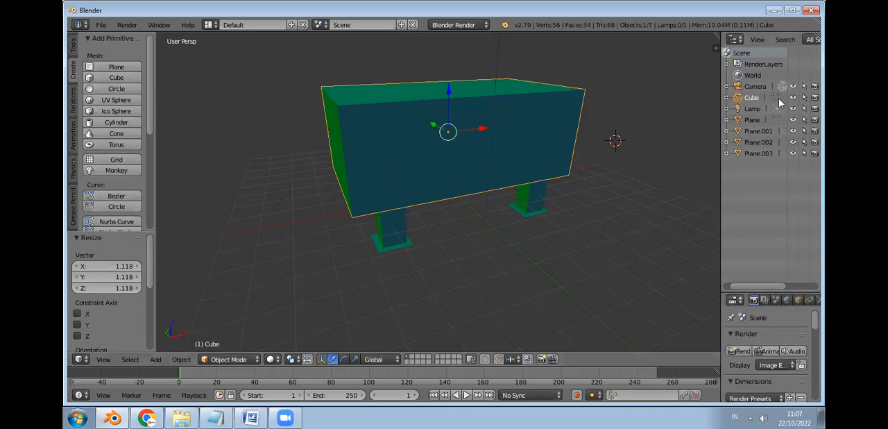
pyautogui.press('Tab')
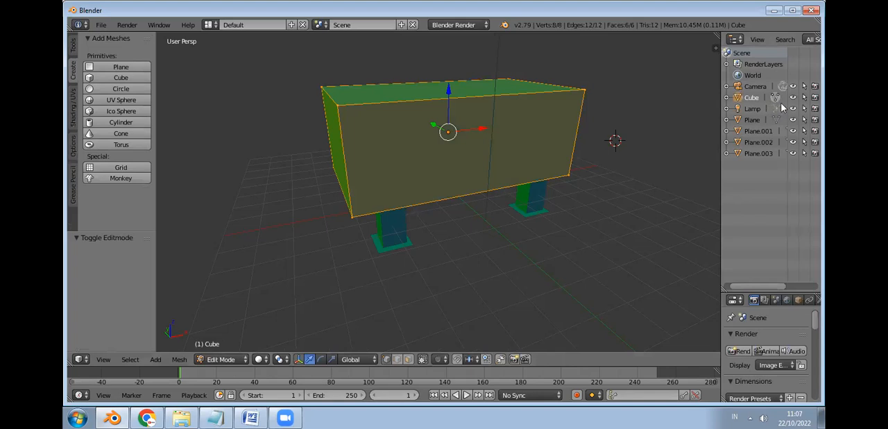
pyautogui.doubleClick(752, 98)
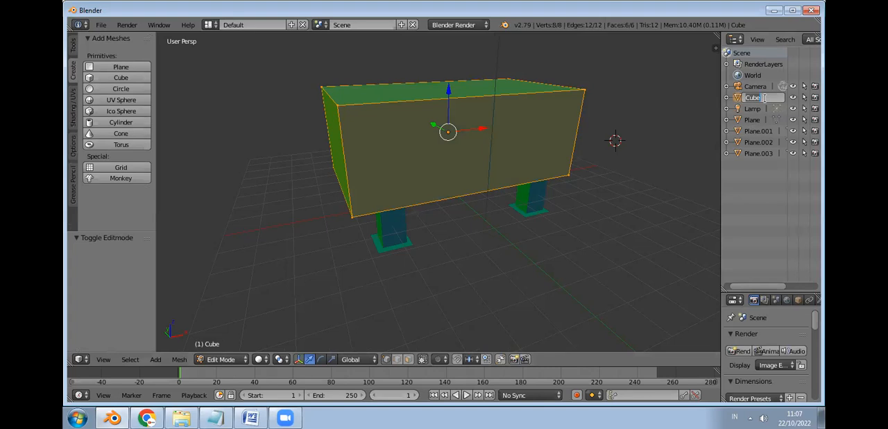
pyautogui.write('Ta')
pyautogui.write('ble')
pyautogui.write(' Laci')
pyautogui.press('Return')
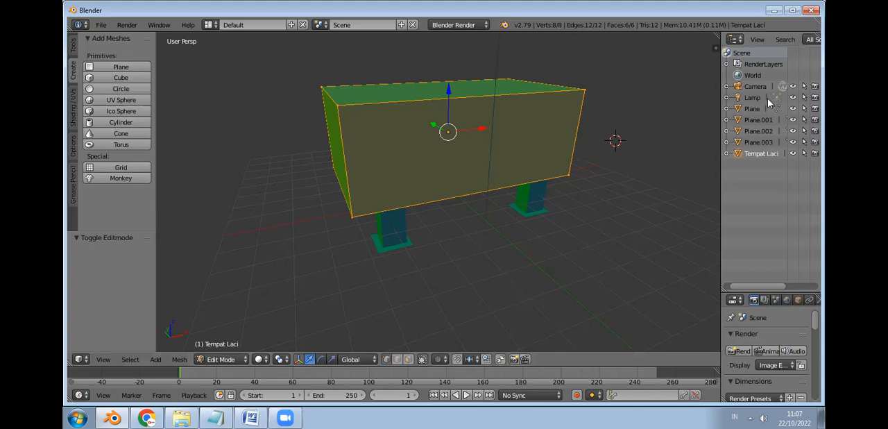
# Step: Identify the table legs in the scene's object list and rename Plane.001 as Kaki Lemari Kanan
pyautogui.click(758, 143)
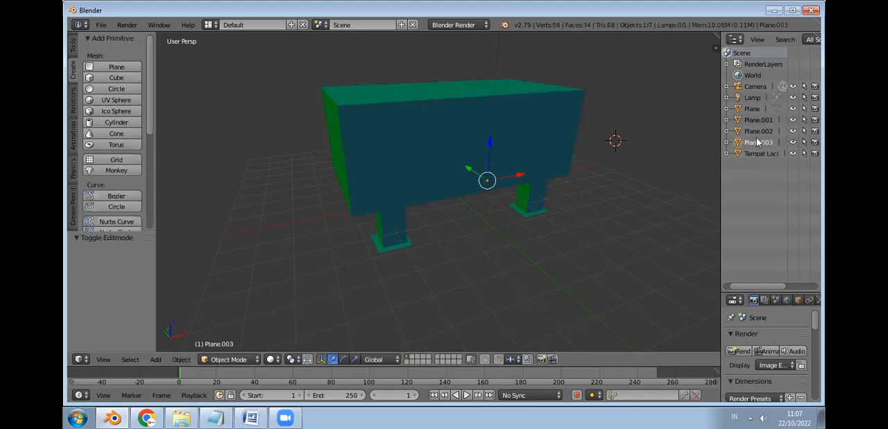
pyautogui.click(759, 131)
pyautogui.click(758, 121)
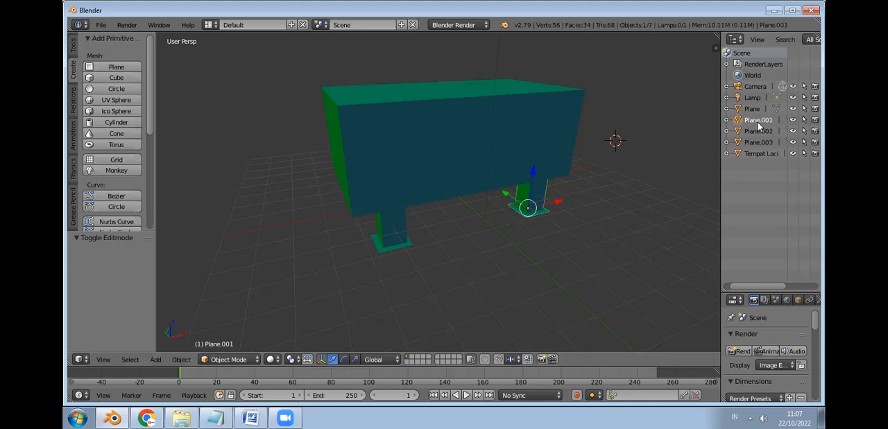
pyautogui.doubleClick(759, 120)
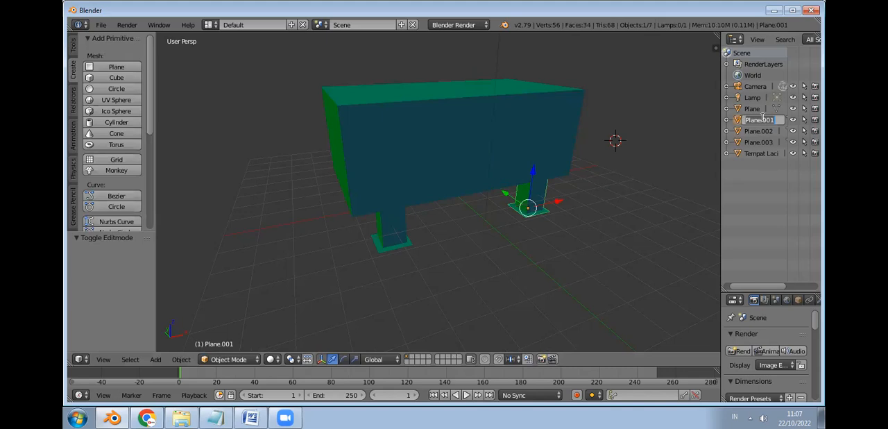
pyautogui.write('Kaki')
pyautogui.write('Lemari Kanan')
pyautogui.press('Return')
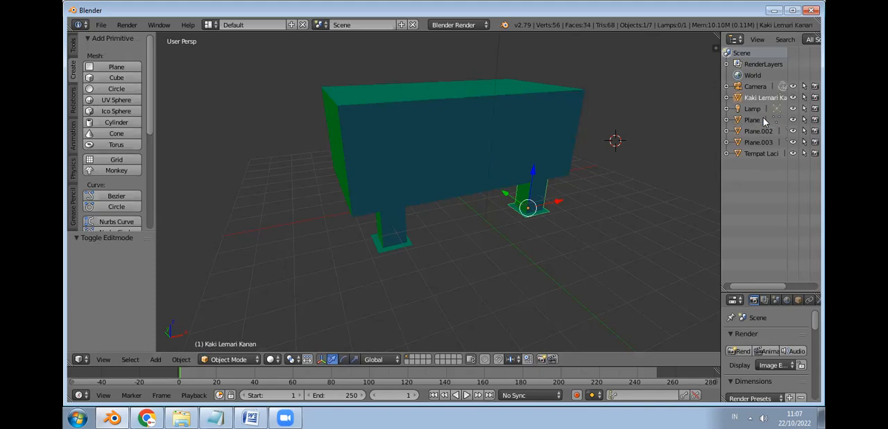
# Step: Check the remaining leg objects and rename the one called Plane as Kaki Lemari Kiri02
pyautogui.click(758, 131)
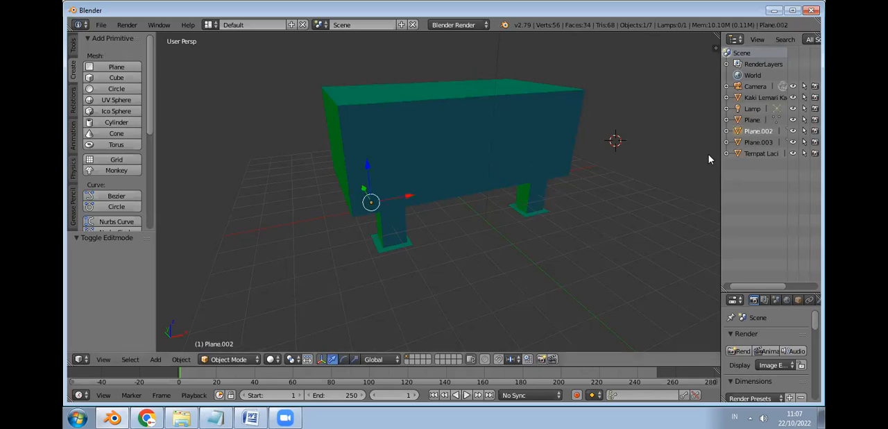
pyautogui.click(769, 142)
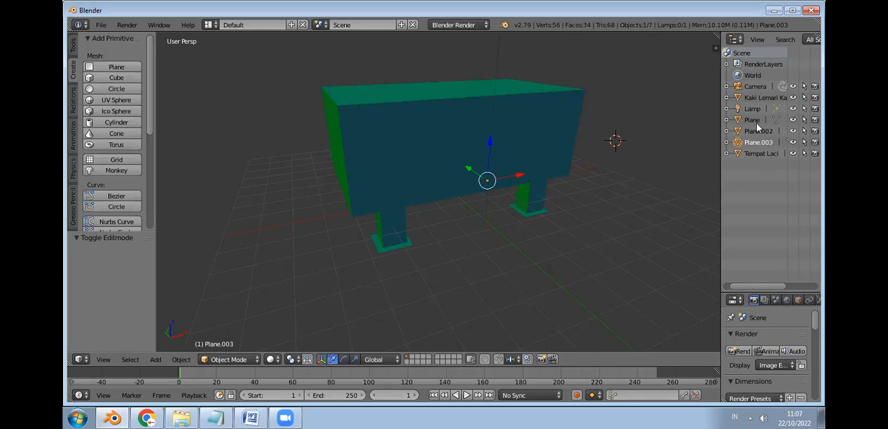
pyautogui.click(754, 120)
pyautogui.doubleClick(753, 120)
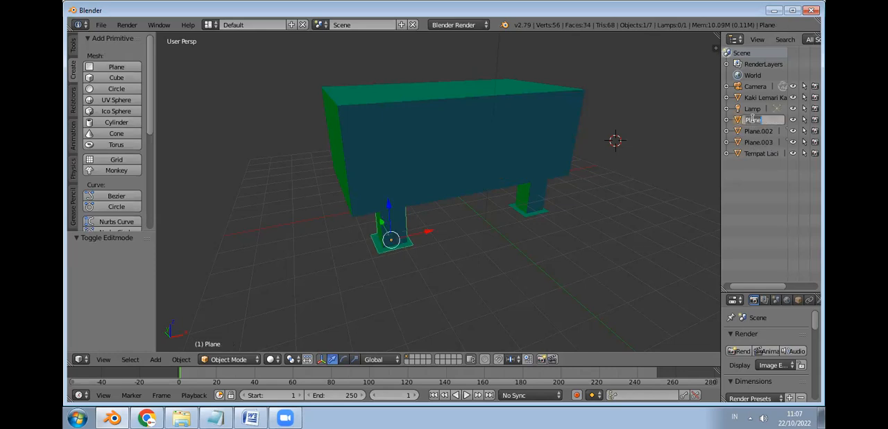
pyautogui.write('Kaki Lemari Ki')
pyautogui.press('BackSpace')
pyautogui.press('BackSpace')
pyautogui.press('BackSpace')
pyautogui.write('D')
pyautogui.press('BackSpace')
pyautogui.write('Kir02')
pyautogui.press('BackSpace')
pyautogui.press('BackSpace')
pyautogui.press('BackSpace')
pyautogui.write('ri02')
pyautogui.press('Return')
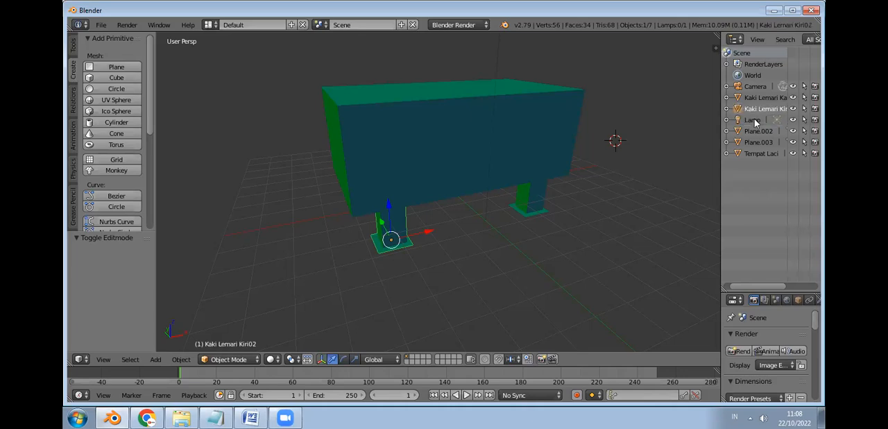
# Step: Locate the leg Plane.002 in the model and rename it as Kaki Lemari Lemari Kiri 01
pyautogui.click(760, 131)
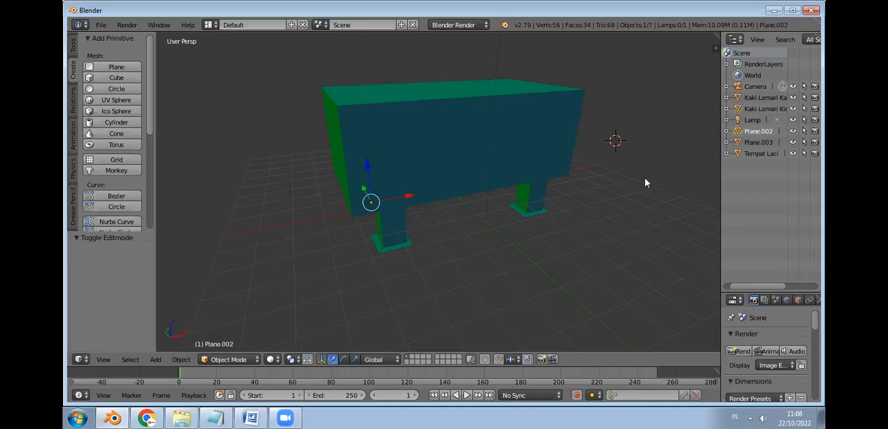
pyautogui.moveTo(545, 244); pyautogui.dragTo(624, 229, button='middle')
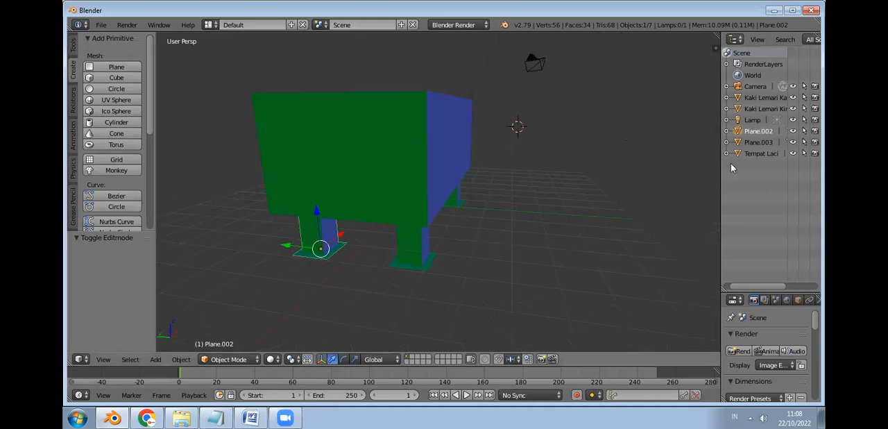
pyautogui.write('Kaki Lemari Kir')
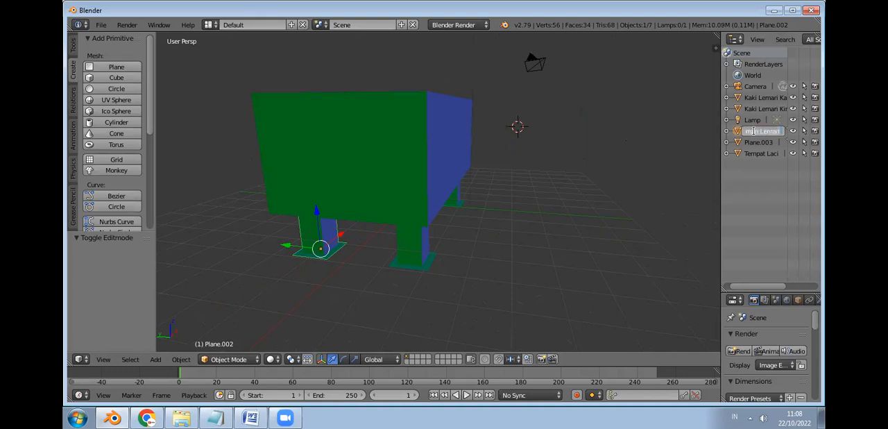
pyautogui.write('i 01')
pyautogui.press('Return')
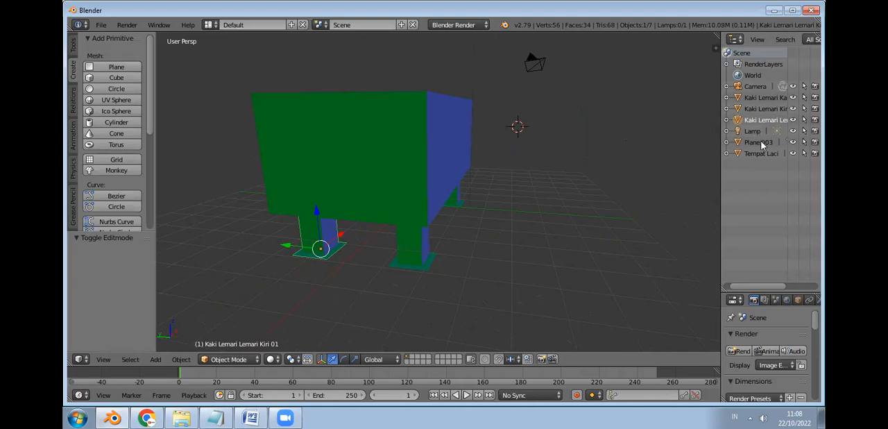
# Step: Rename the last unnamed leg, Plane.003, as Kaki lemari Kanan 01
pyautogui.doubleClick(755, 142)
pyautogui.write('K')
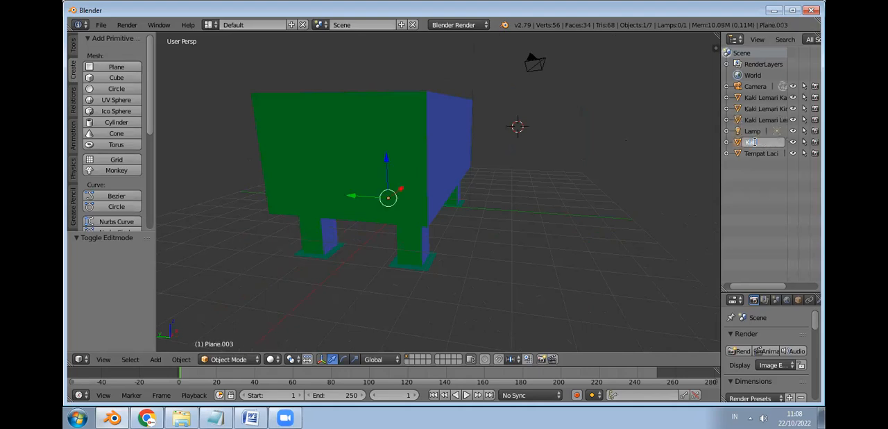
pyautogui.write('a')
pyautogui.write('ki lemari Kanan 0')
pyautogui.press('Return')
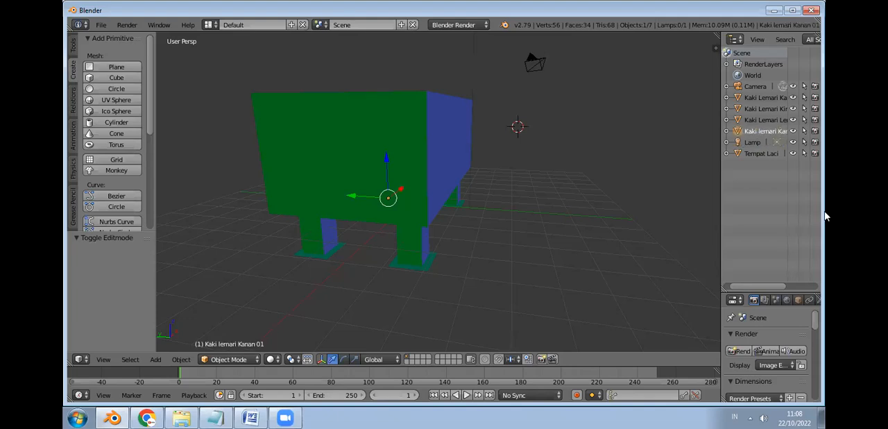
# Step: Widen the scene's object list to show full names and rename Kaki Lemari Kanan as Kaki Lemari Kanan 02
pyautogui.moveTo(717, 205); pyautogui.dragTo(671, 207)
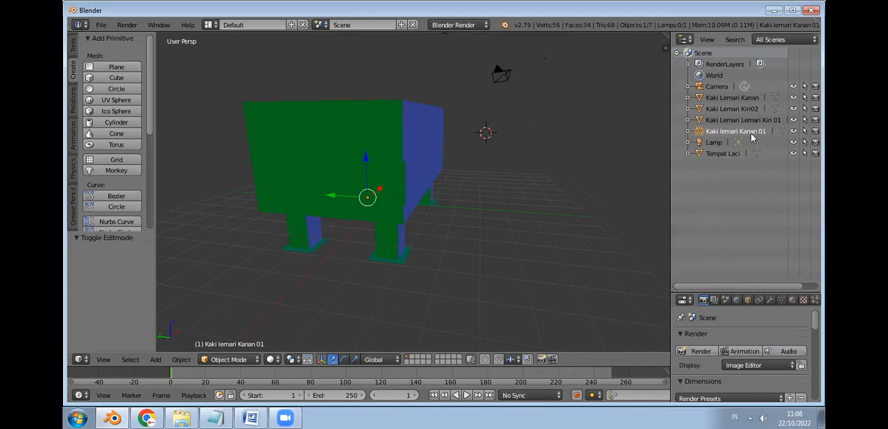
pyautogui.click(754, 98)
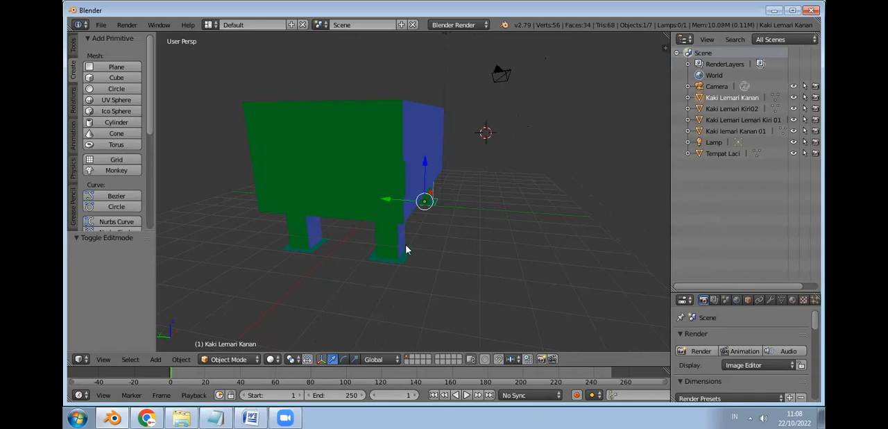
pyautogui.doubleClick(756, 98)
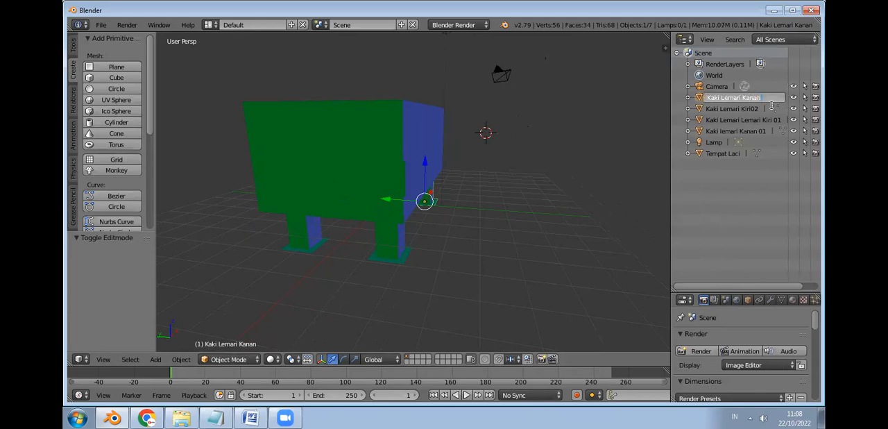
pyautogui.write('02')
pyautogui.press('Return')
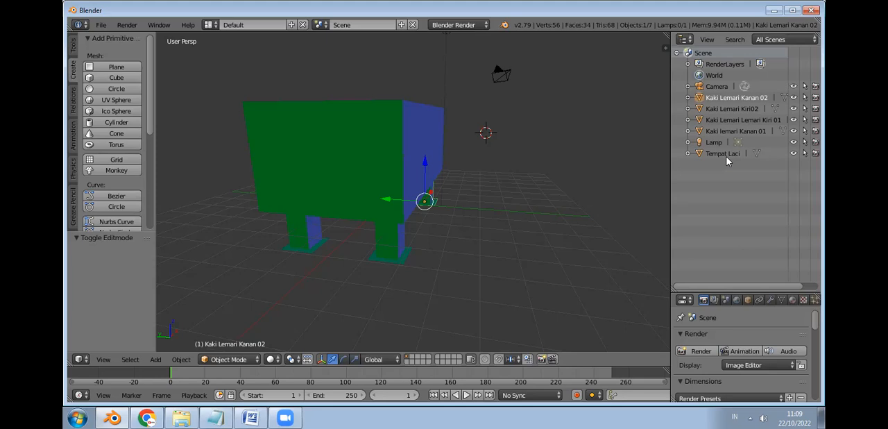
# Step: Select the Camera object in the scene's object list
pyautogui.click(716, 86)
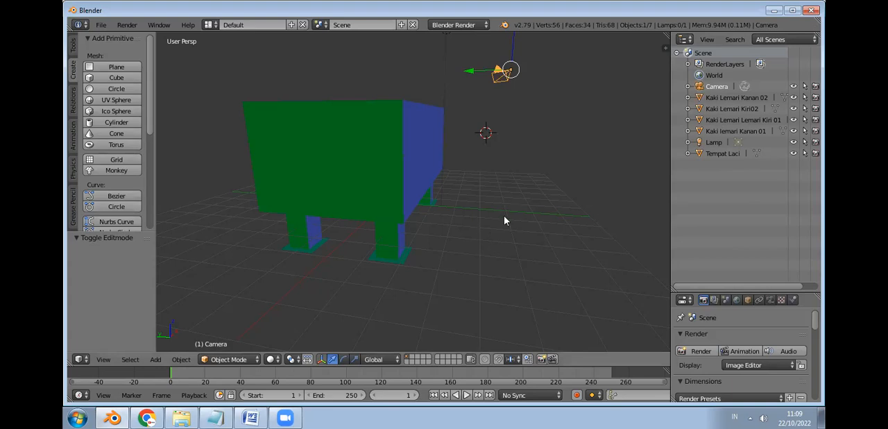
pyautogui.moveTo(476, 213)
pyautogui.mouseDown(button='middle')
pyautogui.moveTo(470, 202)
pyautogui.moveTo(441, 201)
pyautogui.moveTo(503, 223)
pyautogui.moveTo(460, 215)
pyautogui.mouseUp(button='middle')
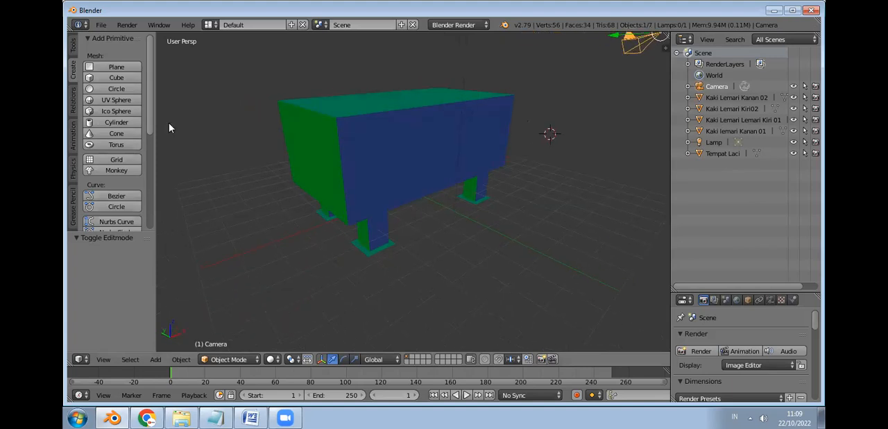
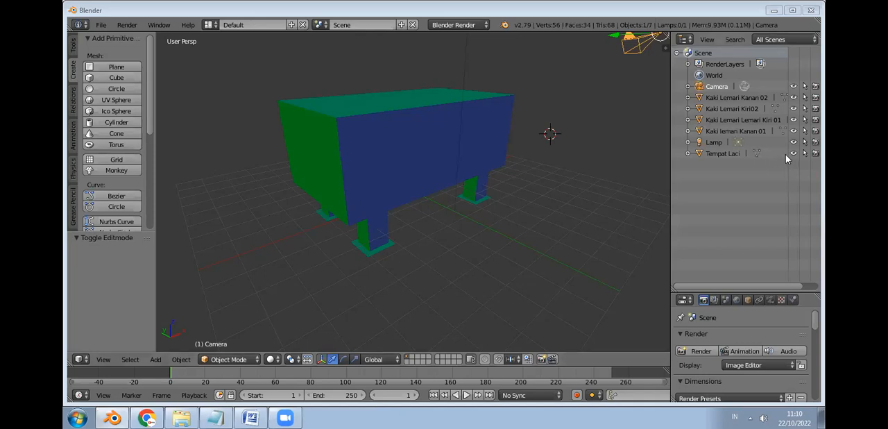
# Step: Enter Edit Mode on Tempat Laci and add one horizontal loop cut around the box, slid just above its bottom edge
pyautogui.click(756, 152)
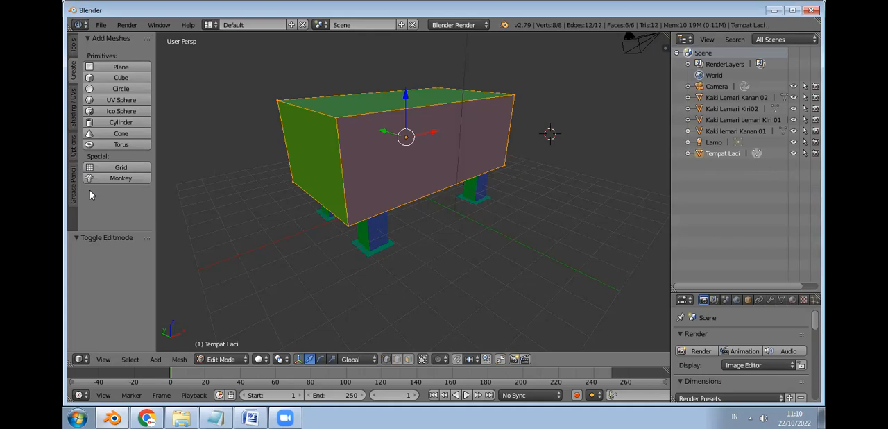
pyautogui.click(74, 120)
pyautogui.click(74, 73)
pyautogui.click(75, 47)
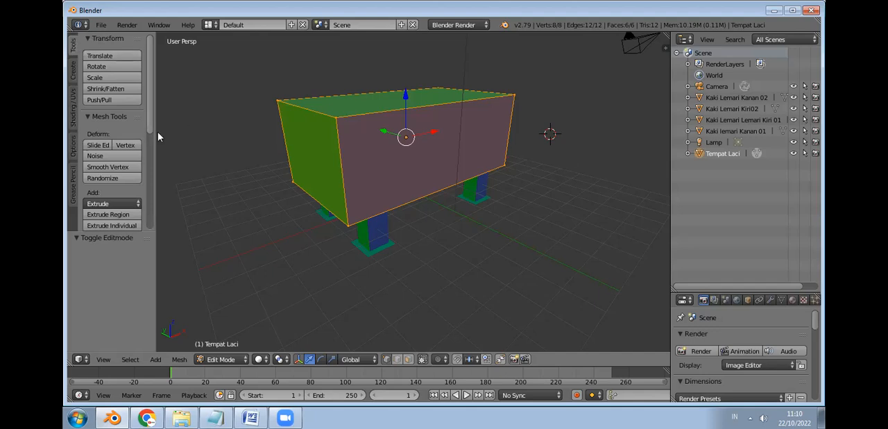
pyautogui.scroll(-5, 157, 131)
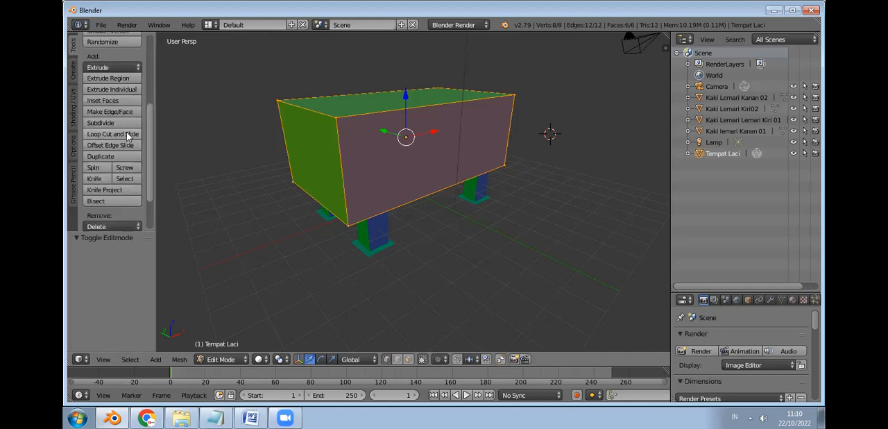
pyautogui.click(126, 133)
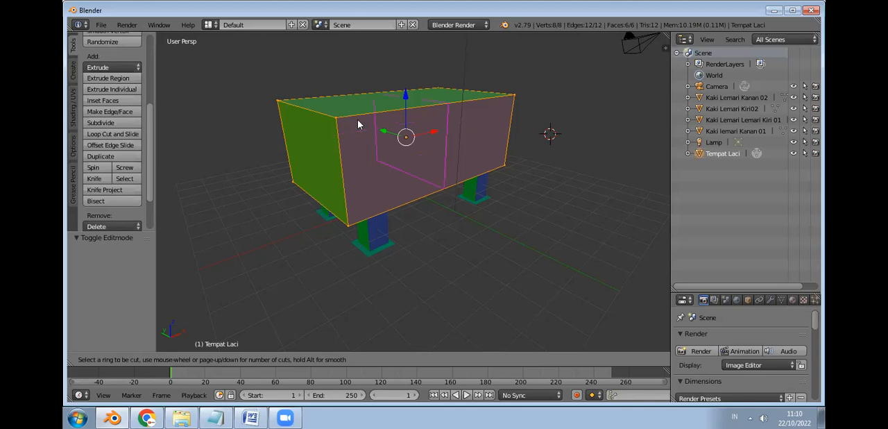
pyautogui.click(345, 166)
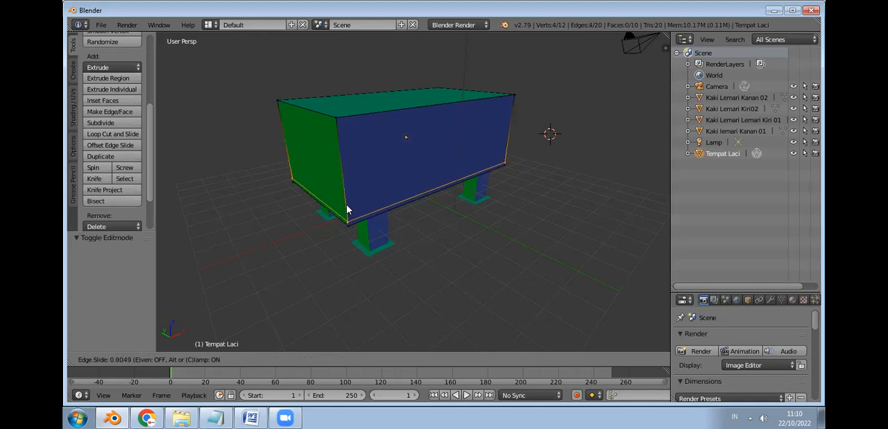
pyautogui.click(347, 209)
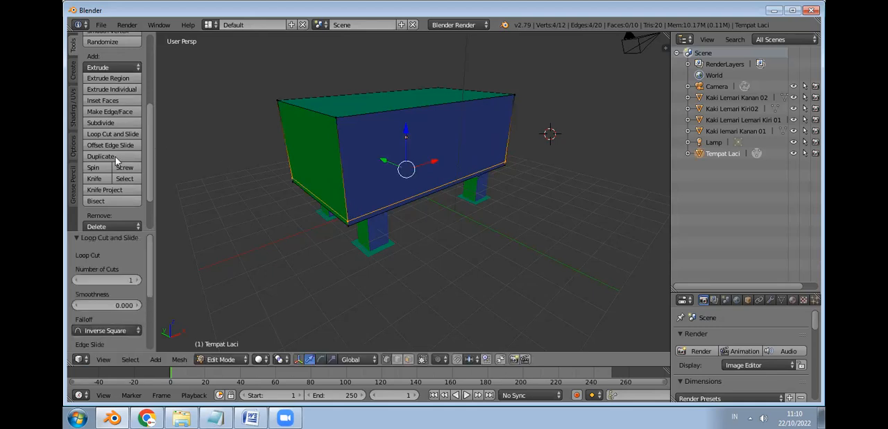
# Step: Add two more horizontal loop cuts to Tempat Laci, stacked closely above the one at the bottom edge
pyautogui.click(122, 134)
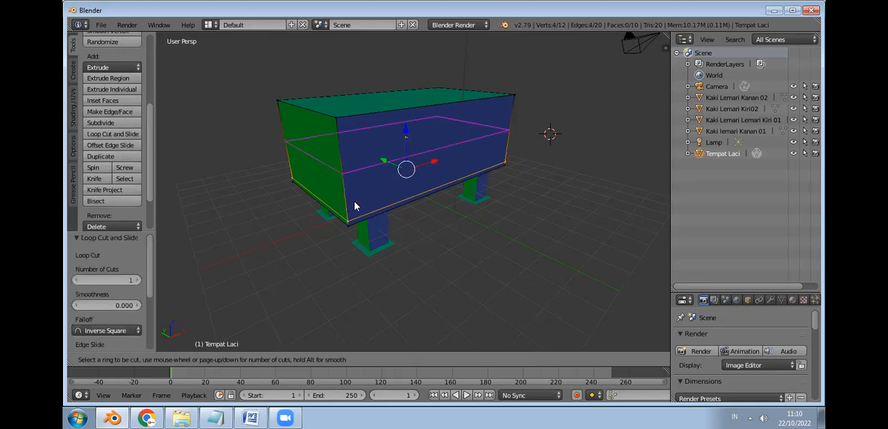
pyautogui.click(353, 206)
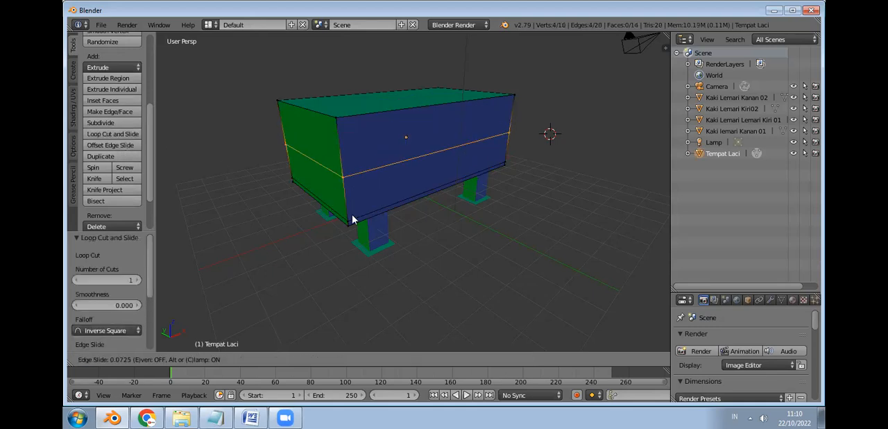
pyautogui.click(347, 256)
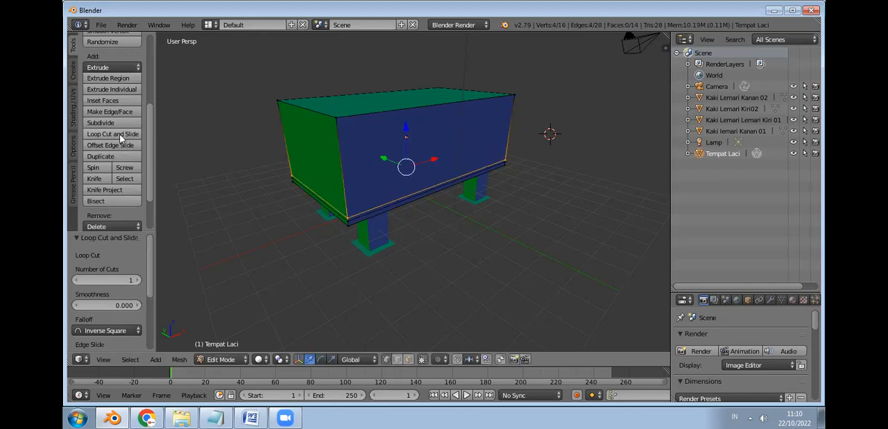
pyautogui.hotkey('ctrl', 'r')
pyautogui.click(360, 186)
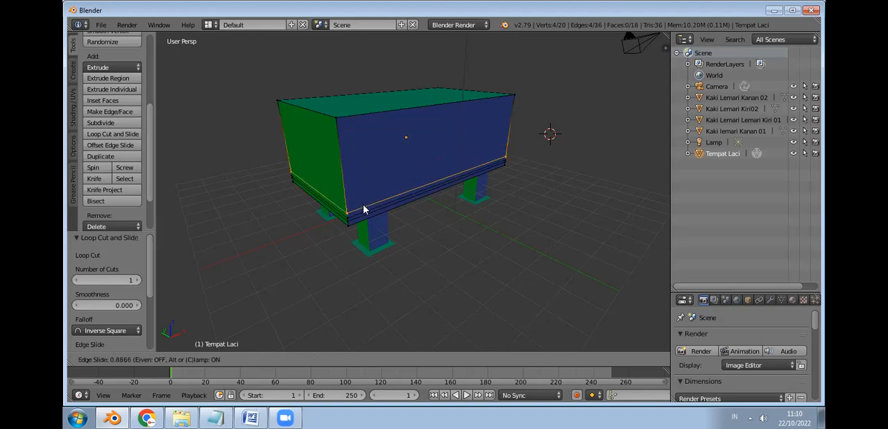
pyautogui.click(361, 206)
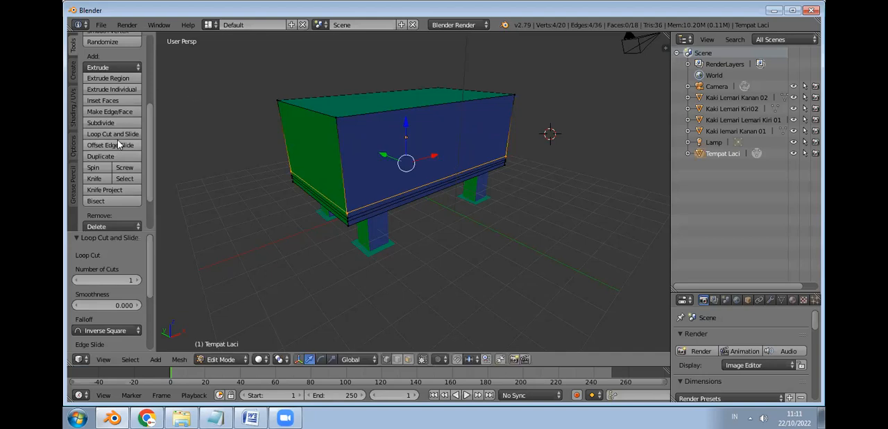
# Step: Add a fourth horizontal loop cut in the lower part of Tempat Laci, with a slightly wider gap above the three bottom cuts
pyautogui.click(119, 133)
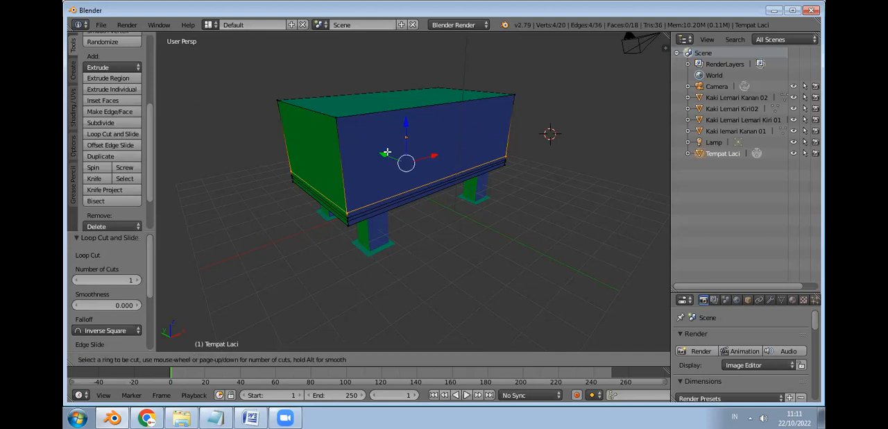
pyautogui.press('Escape')
pyautogui.click(139, 133)
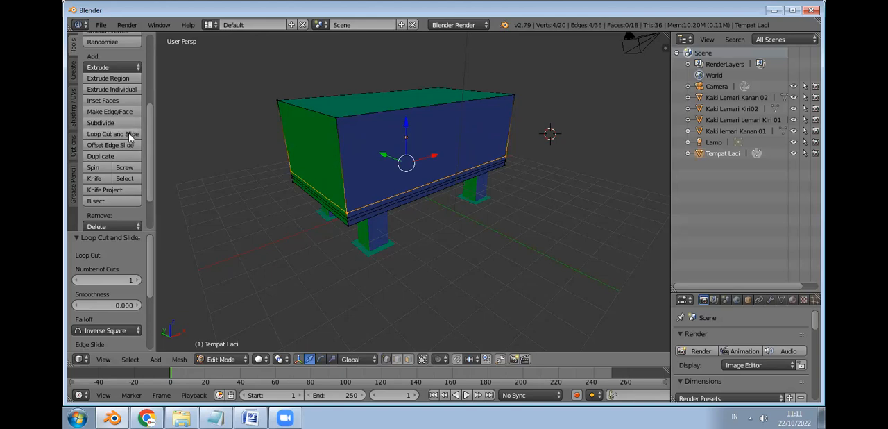
pyautogui.click(130, 137)
pyautogui.click(343, 171)
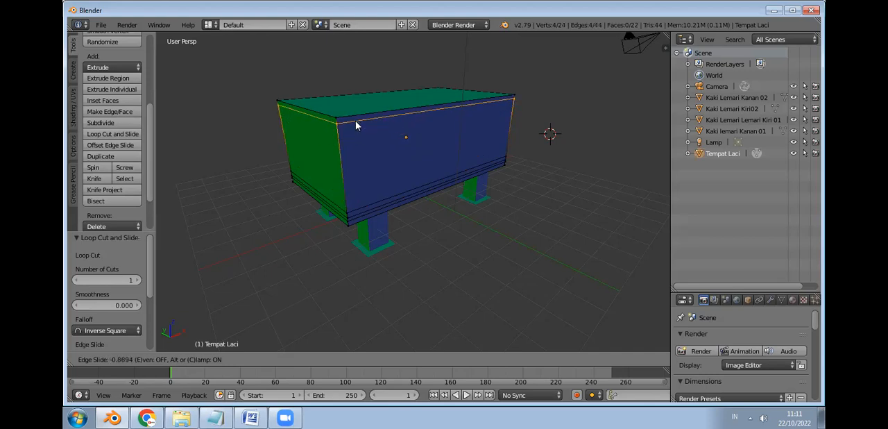
pyautogui.click(367, 199)
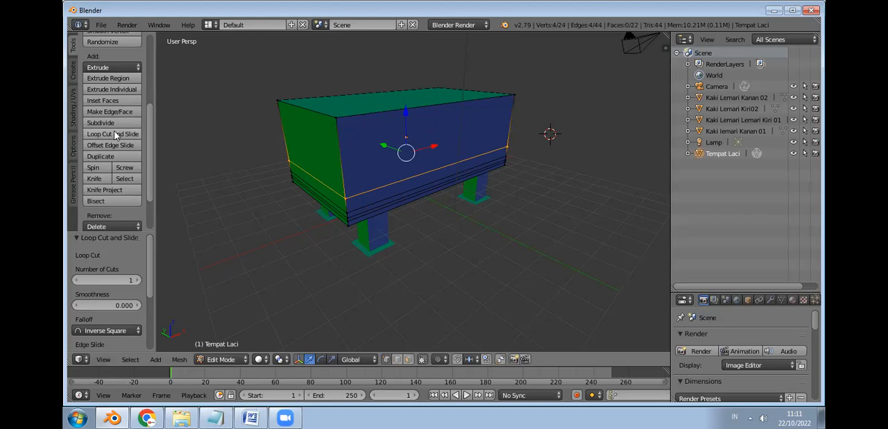
# Step: Add three closely spaced horizontal loop cuts around Tempat Laci just below its top edge
pyautogui.click(114, 132)
pyautogui.click(345, 134)
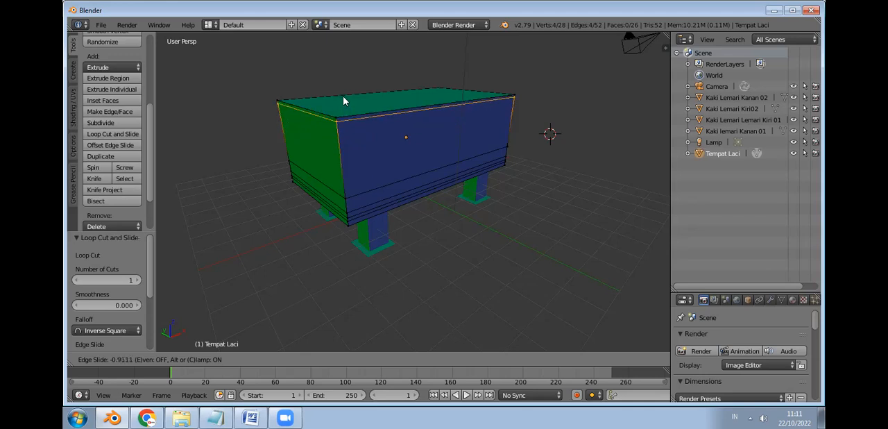
pyautogui.click(284, 104)
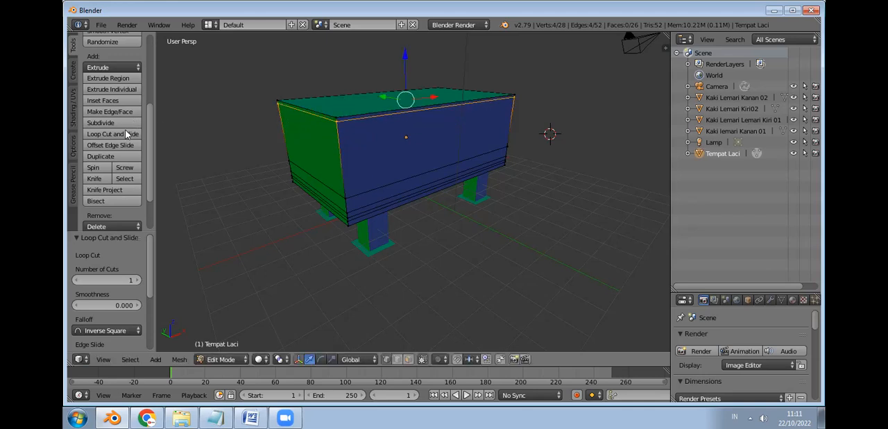
pyautogui.click(306, 117)
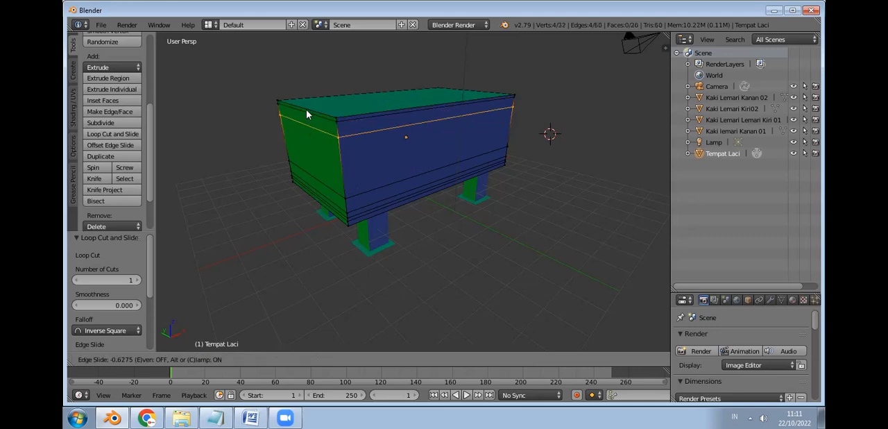
pyautogui.click(307, 112)
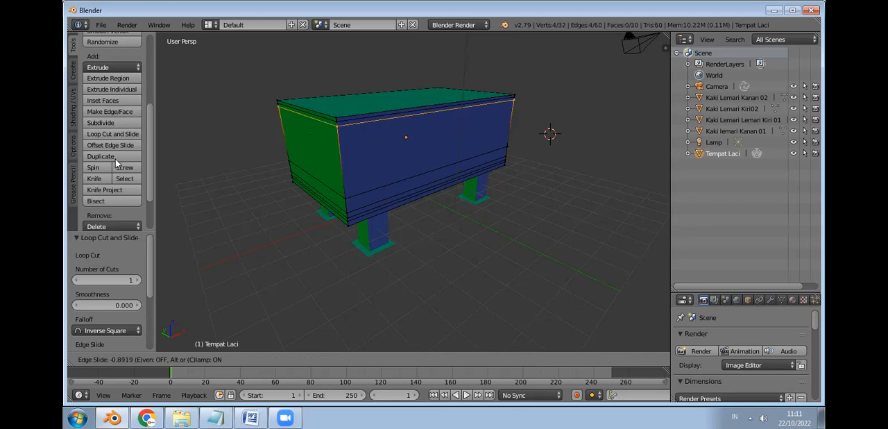
pyautogui.hotkey('ctrl', 'r')
pyautogui.click(294, 121)
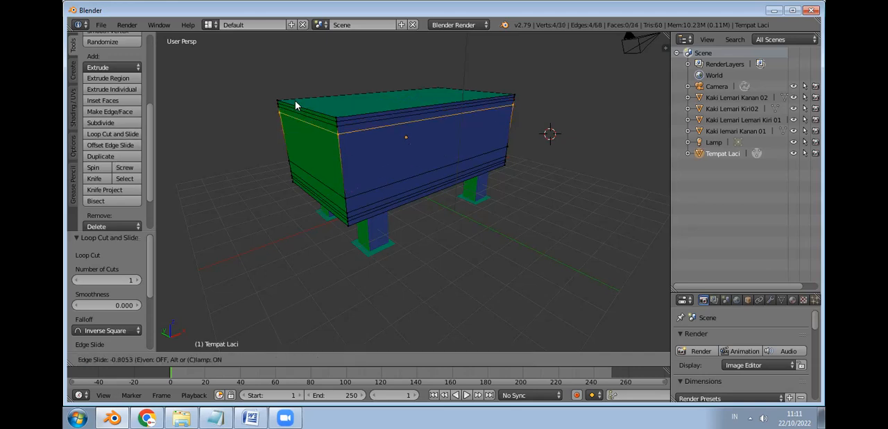
pyautogui.click(295, 98)
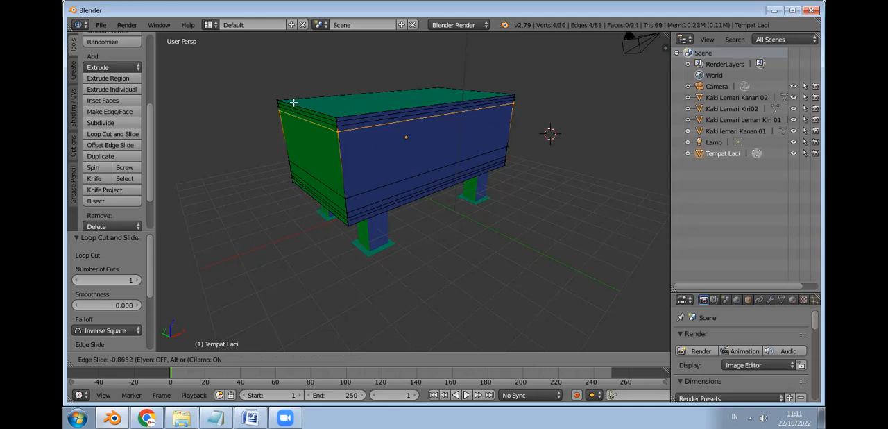
# Step: Add two horizontal loop cuts in the upper half of Tempat Laci, below the three cuts at the top edge
pyautogui.click(121, 133)
pyautogui.click(303, 142)
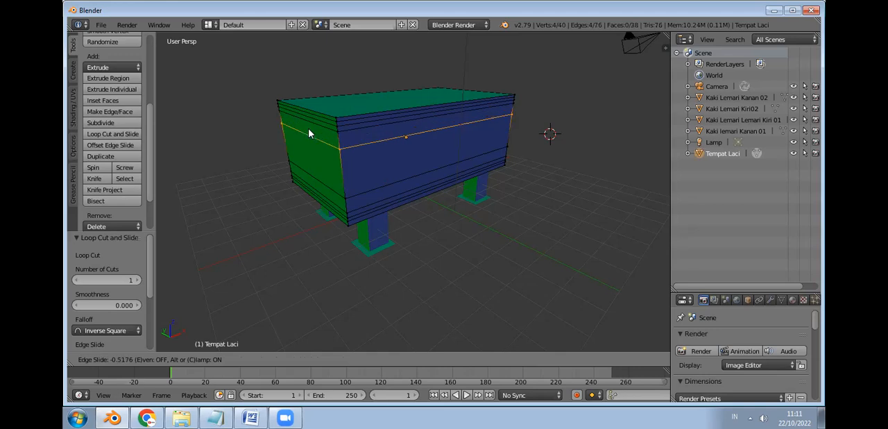
pyautogui.click(310, 131)
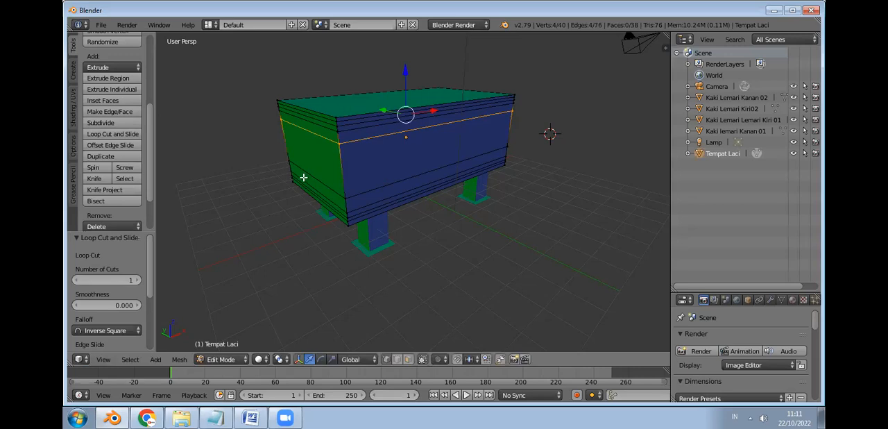
pyautogui.click(122, 133)
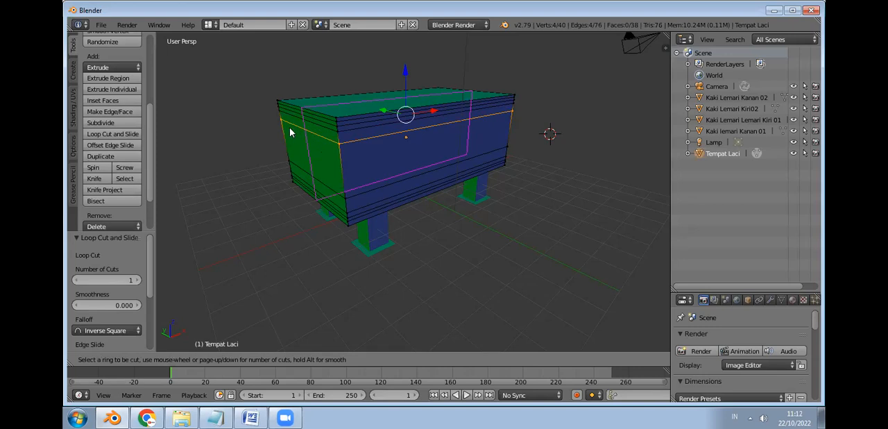
pyautogui.click(284, 132)
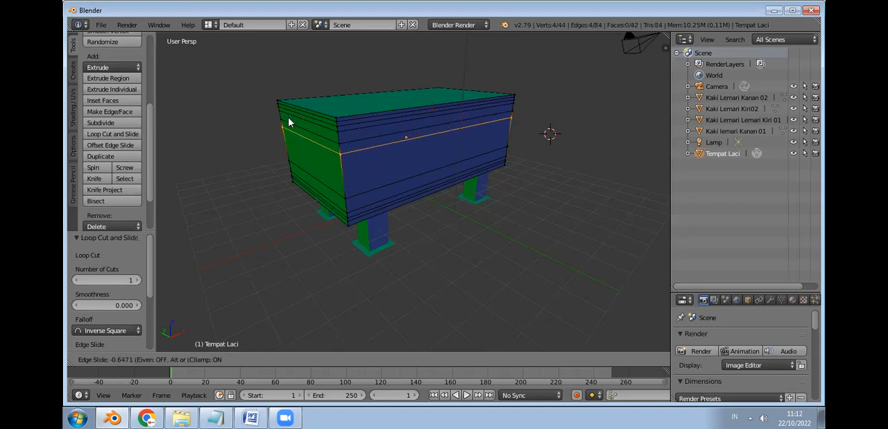
pyautogui.click(290, 122)
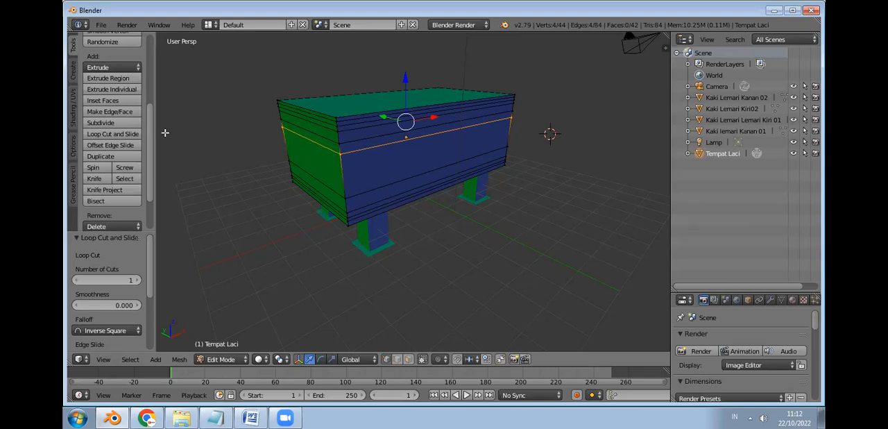
# Step: Add two closely spaced vertical loop cuts across the long side of Tempat Laci, near its left end
pyautogui.click(134, 134)
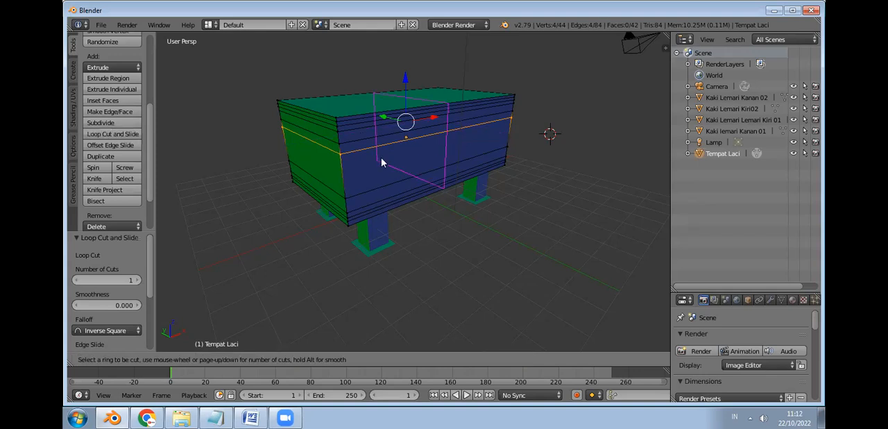
pyautogui.click(402, 162)
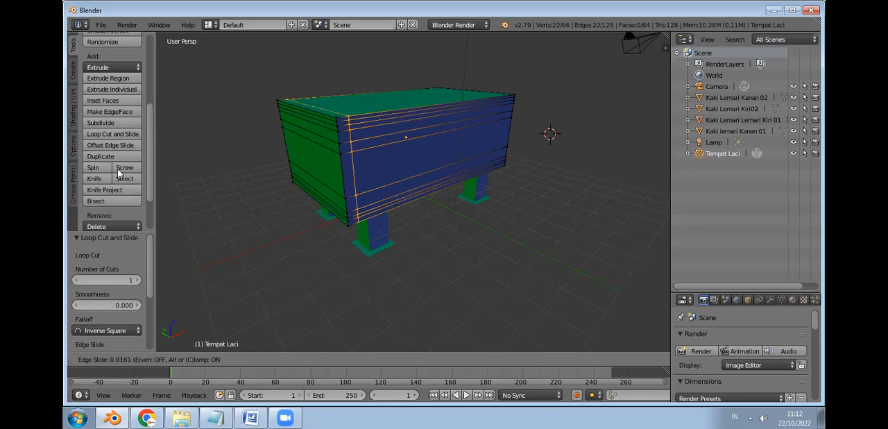
pyautogui.click(121, 133)
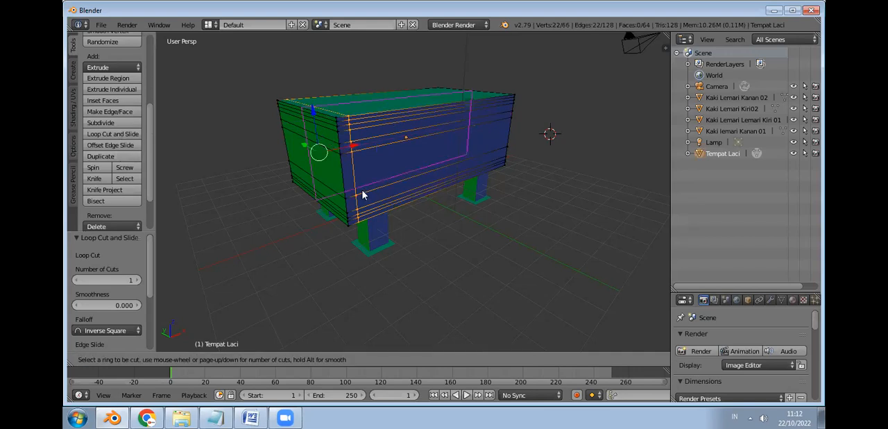
pyautogui.click(316, 194)
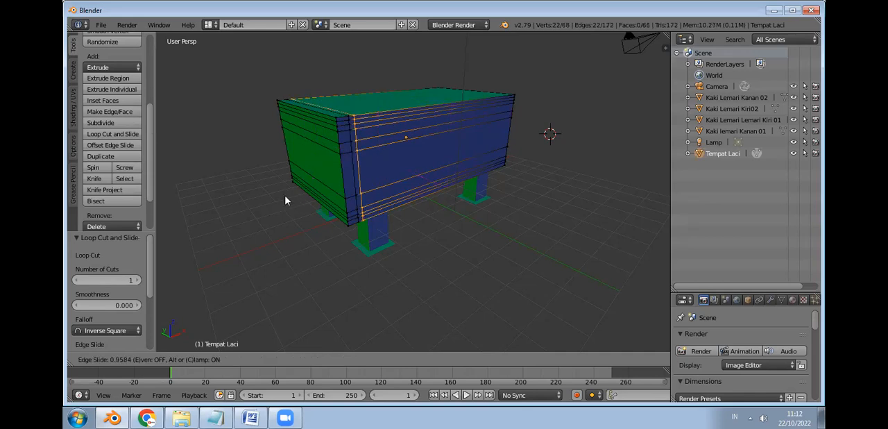
pyautogui.click(285, 201)
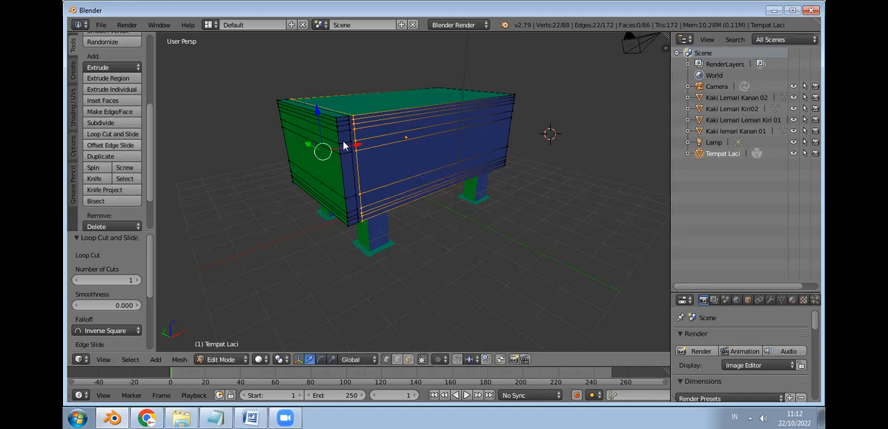
# Step: Try to add three closely spaced vertical loop cuts around the middle of Tempat Laci's long side, and undo them
pyautogui.hotkey('ctrl', 'r')
pyautogui.click(372, 165)
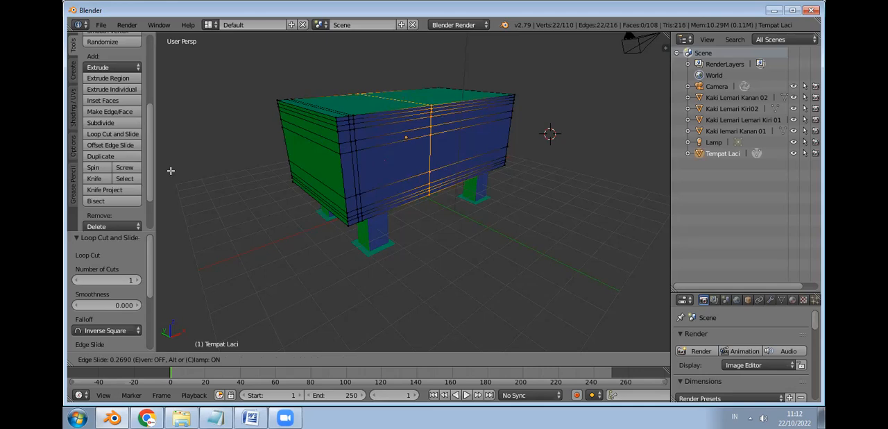
pyautogui.click(143, 164)
pyautogui.hotkey('ctrl', 'r')
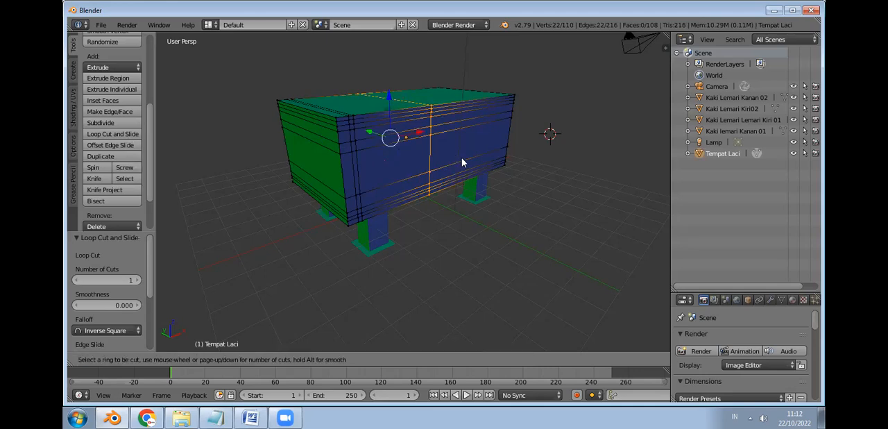
pyautogui.click(427, 170)
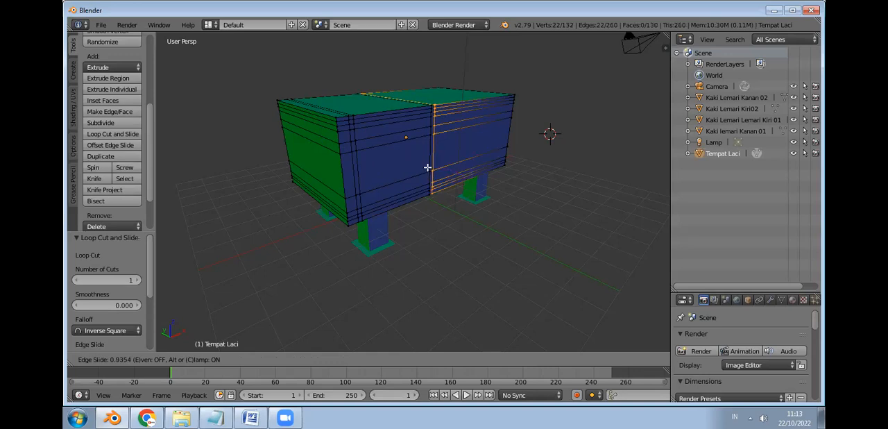
pyautogui.click(425, 167)
pyautogui.click(125, 133)
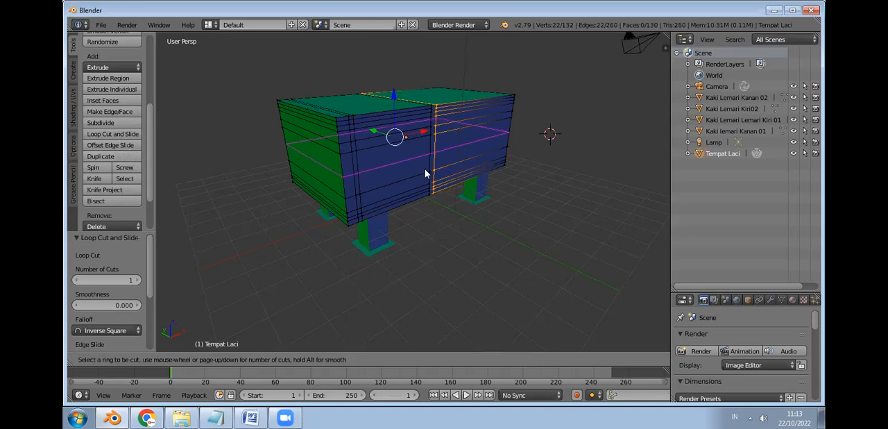
pyautogui.click(454, 166)
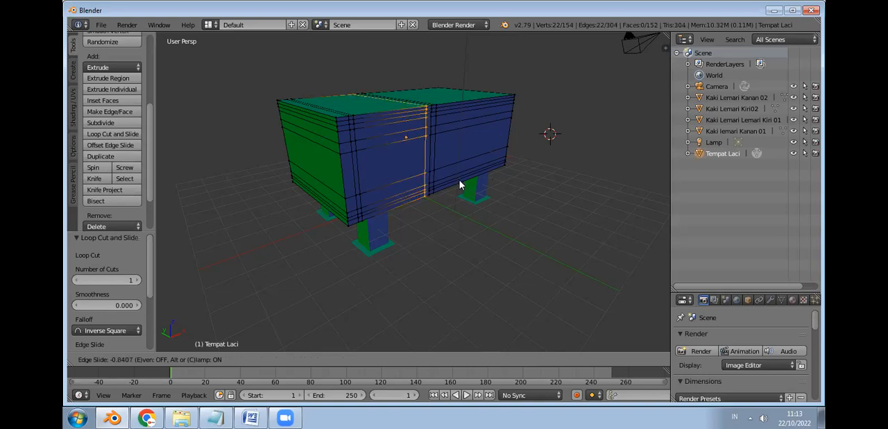
pyautogui.click(488, 261)
pyautogui.hotkey('ctrl', 'z')
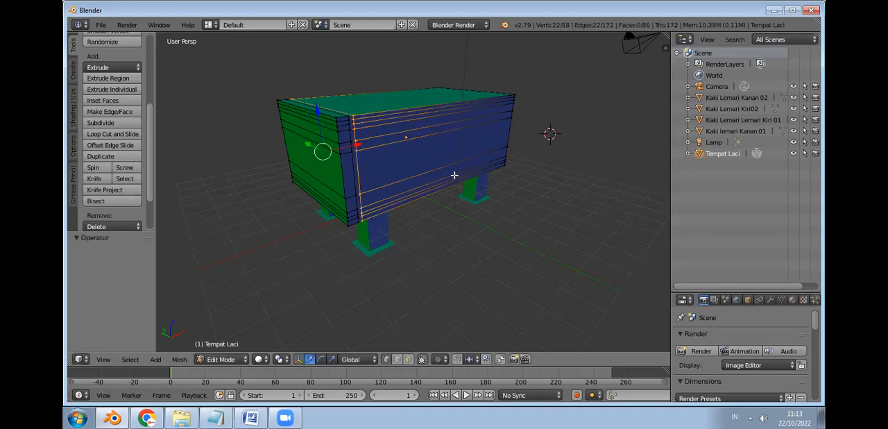
# Step: Add two closely spaced vertical loop cuts across the long side of Tempat Laci, near its right end
pyautogui.click(123, 134)
pyautogui.click(488, 166)
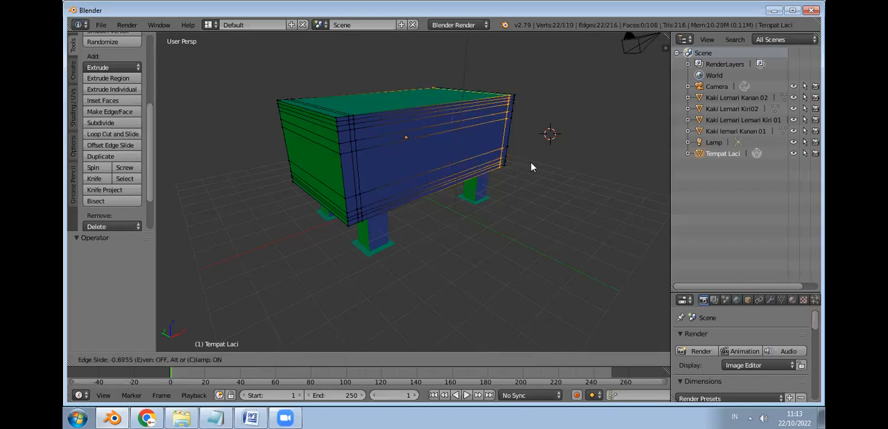
pyautogui.click(532, 167)
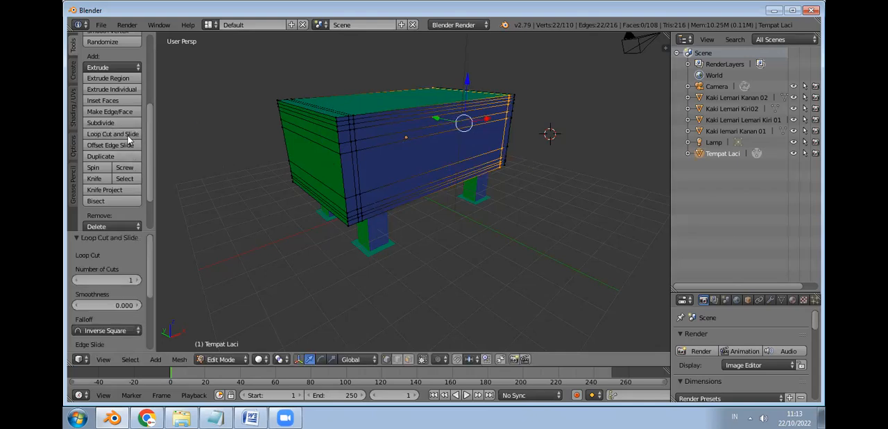
pyautogui.click(128, 137)
pyautogui.click(494, 109)
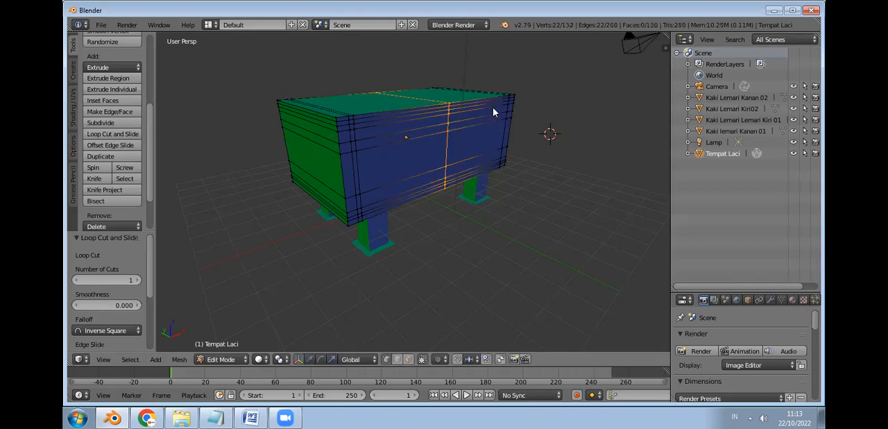
pyautogui.click(531, 126)
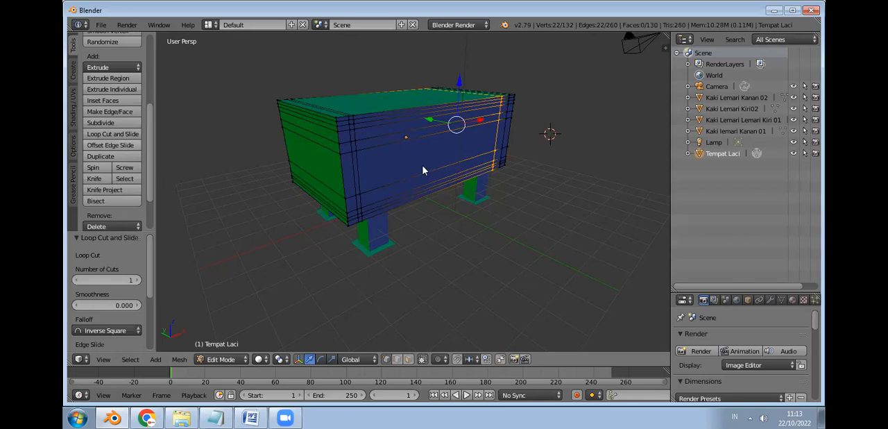
# Step: Add three closely spaced vertical loop cuts at the middle of Tempat Laci's long side, separating it into two compartments
pyautogui.hotkey('ctrl', 'r')
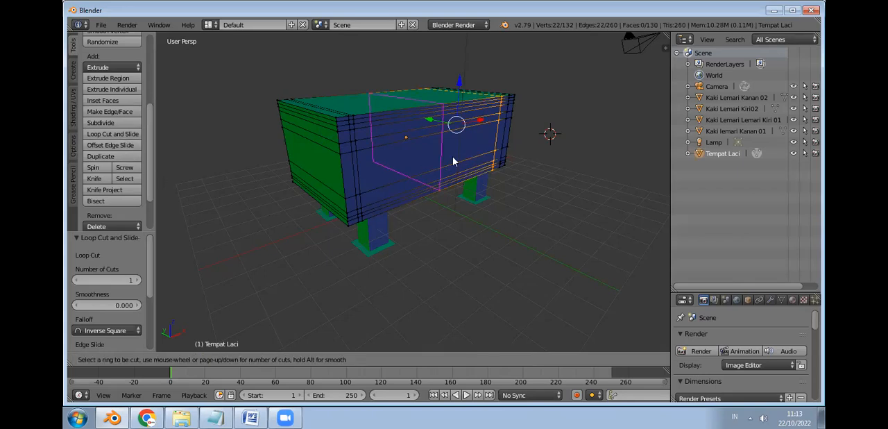
pyautogui.click(447, 165)
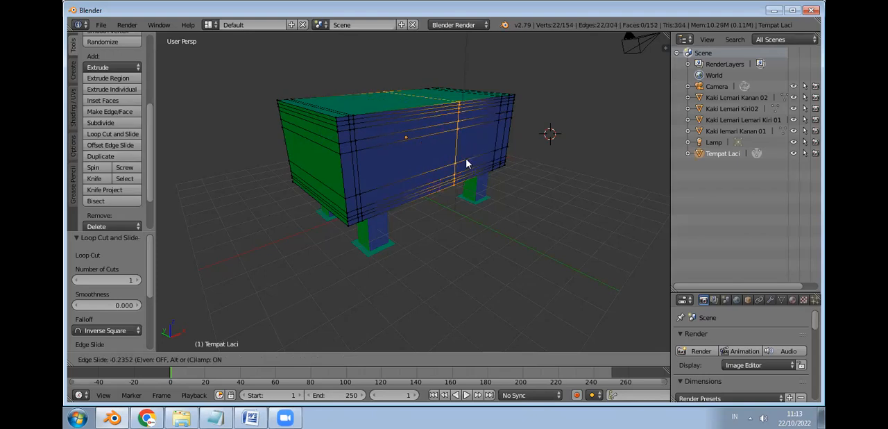
pyautogui.click(155, 168)
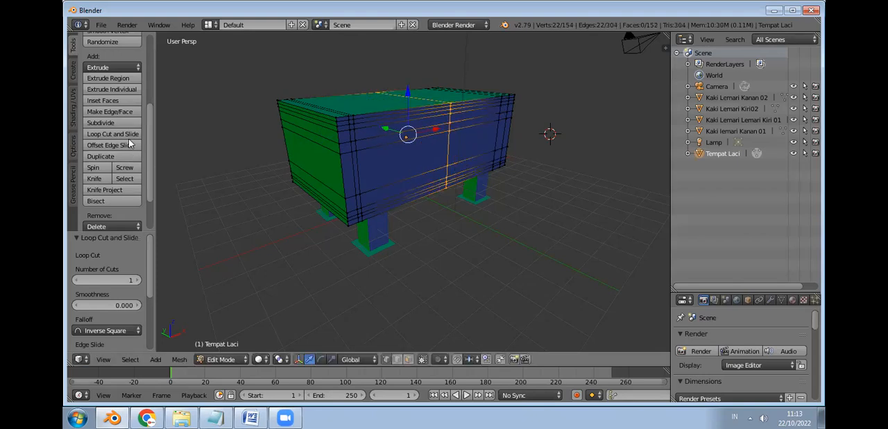
pyautogui.hotkey('ctrl', 'r')
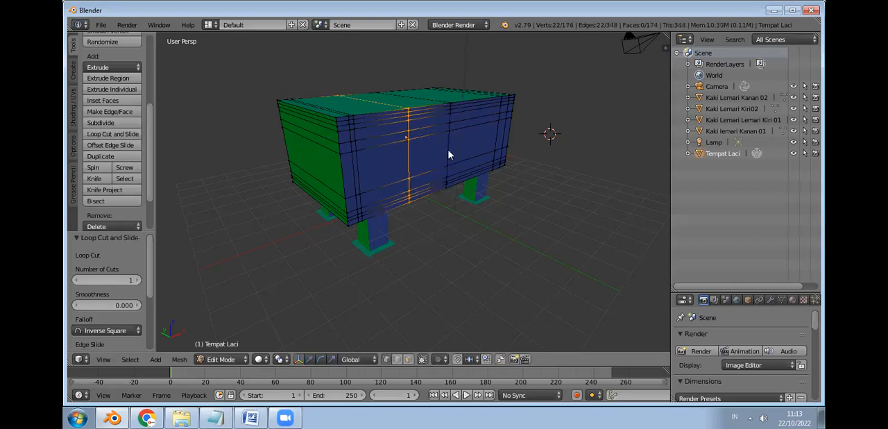
pyautogui.click(467, 153)
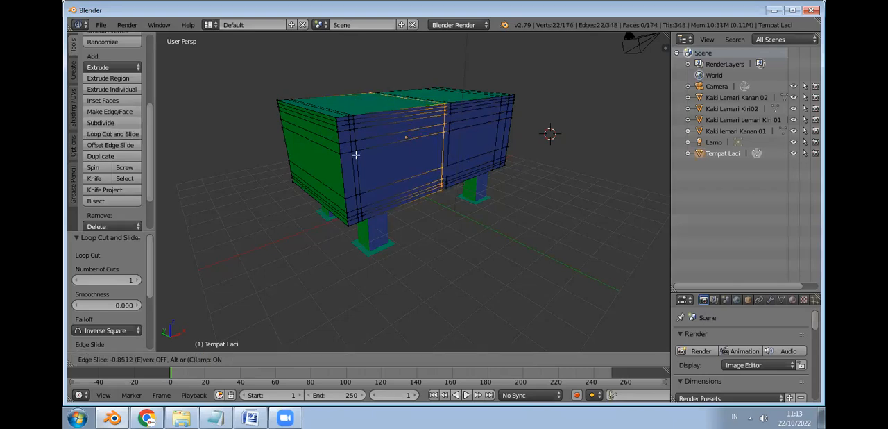
pyautogui.click(264, 134)
pyautogui.hotkey('ctrl', 'r')
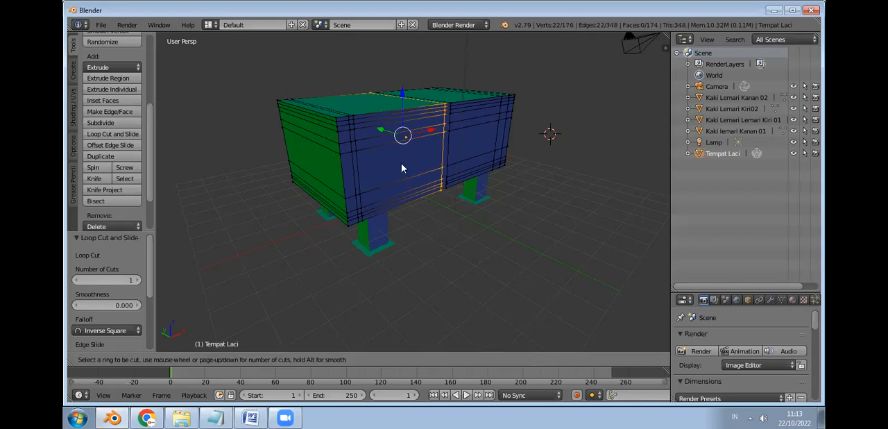
pyautogui.click(434, 170)
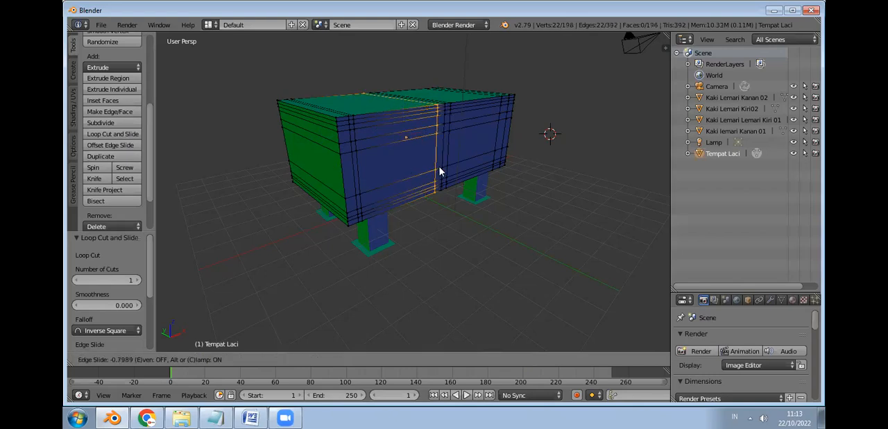
pyautogui.click(413, 171)
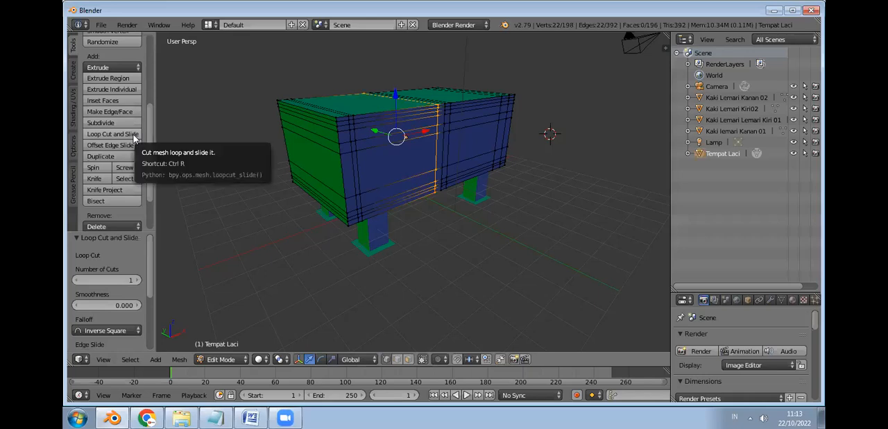
# Step: Switch the editing of Tempat Laci to face selection mode
pyautogui.moveTo(523, 149); pyautogui.dragTo(496, 129, button='middle')
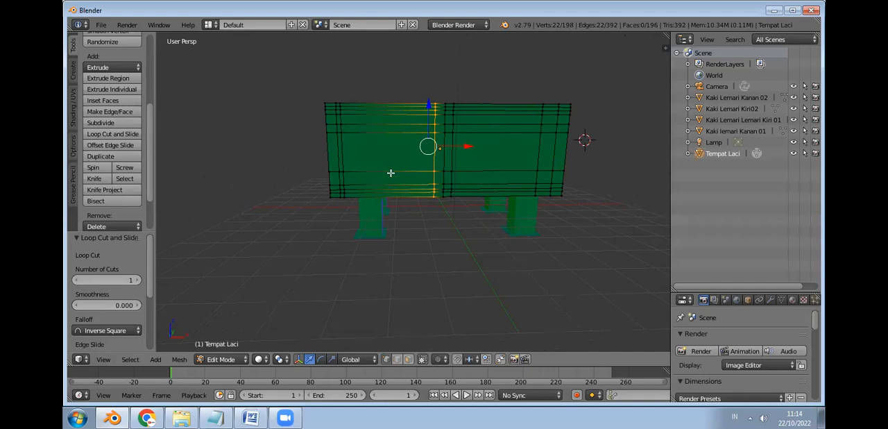
pyautogui.click(625, 139)
pyautogui.press('`')
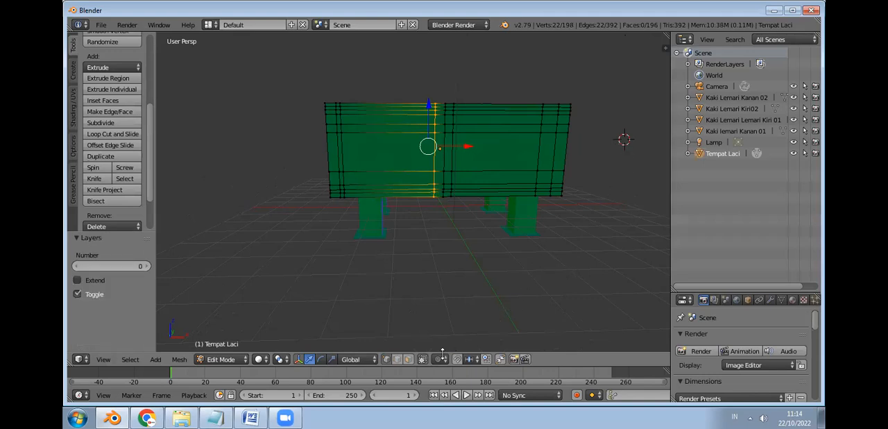
pyautogui.click(409, 359)
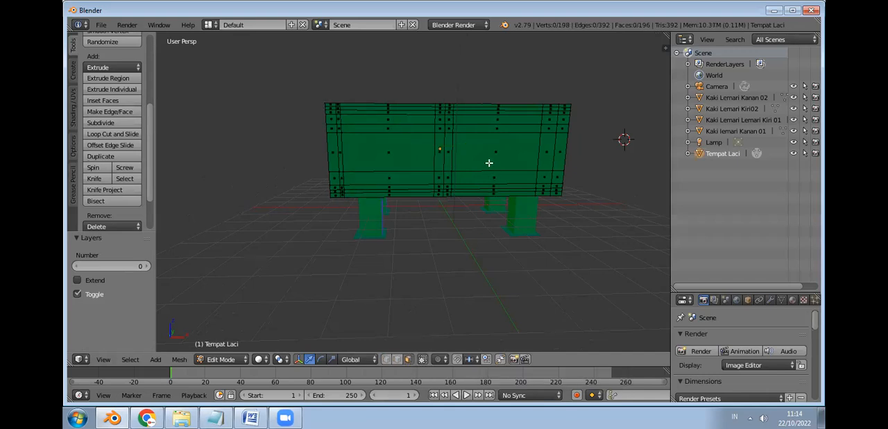
pyautogui.moveTo(475, 194); pyautogui.dragTo(488, 145, button='middle')
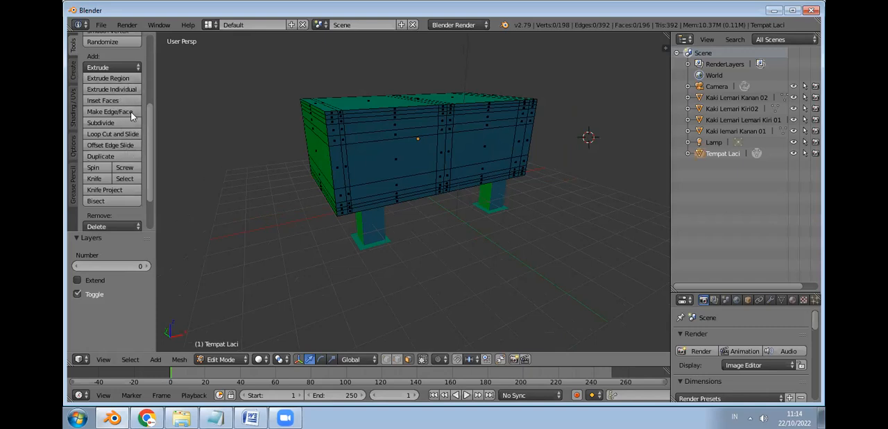
# Step: Try to move the large right front face of Tempat Laci inward without extruding it, and undo the move
pyautogui.rightClick(481, 145)
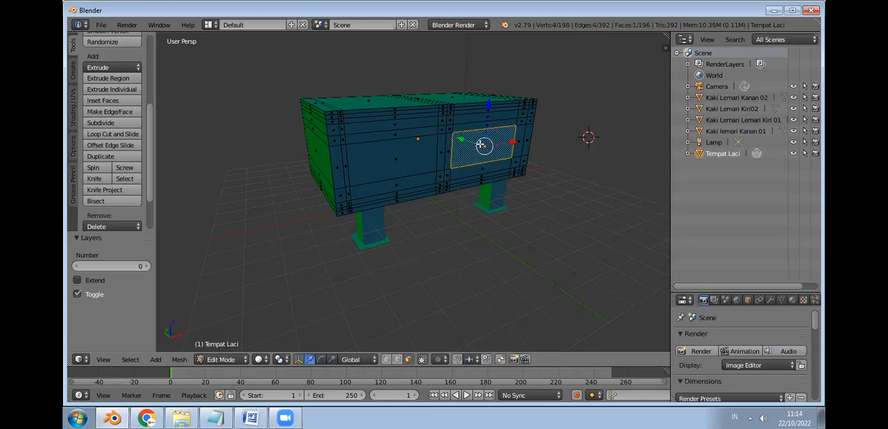
pyautogui.moveTo(480, 145); pyautogui.dragTo(472, 140)
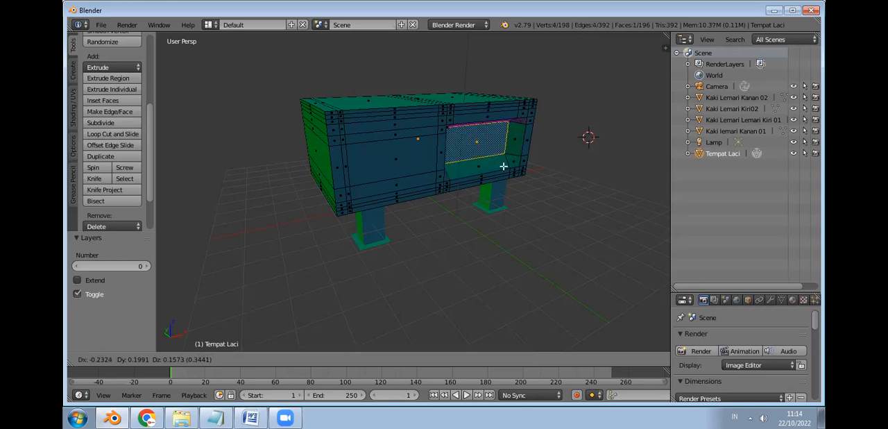
pyautogui.hotkey('ctrl', 'z')
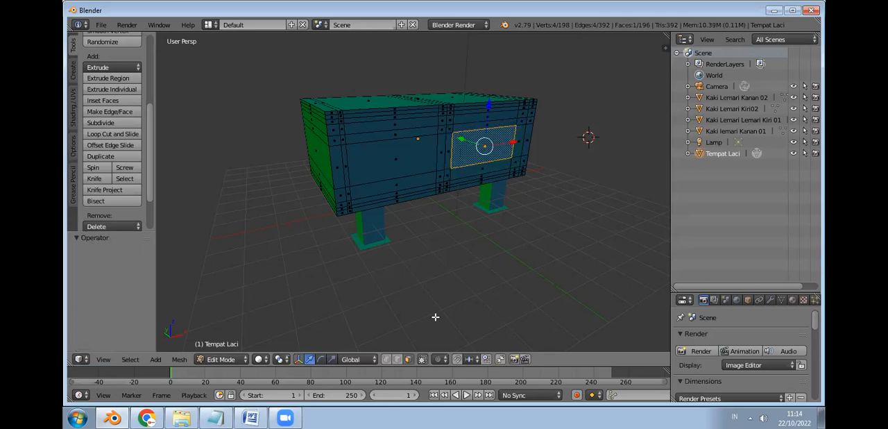
# Step: Extrude the large left front face of Tempat Laci about 2.13 units inward to hollow out the first drawer opening
pyautogui.rightClick(382, 149)
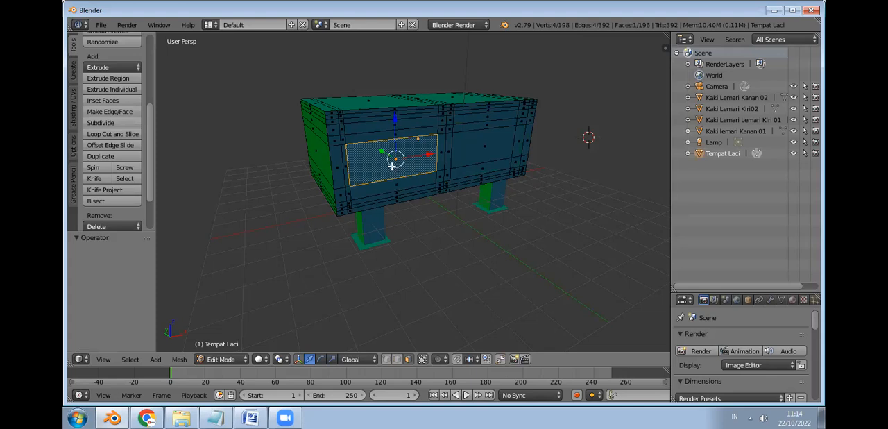
pyautogui.press('e')
pyautogui.rightClick(394, 161)
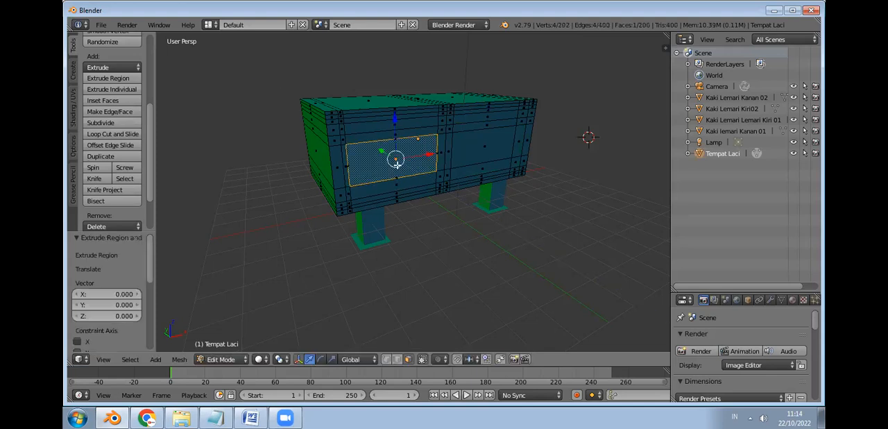
pyautogui.press('e')
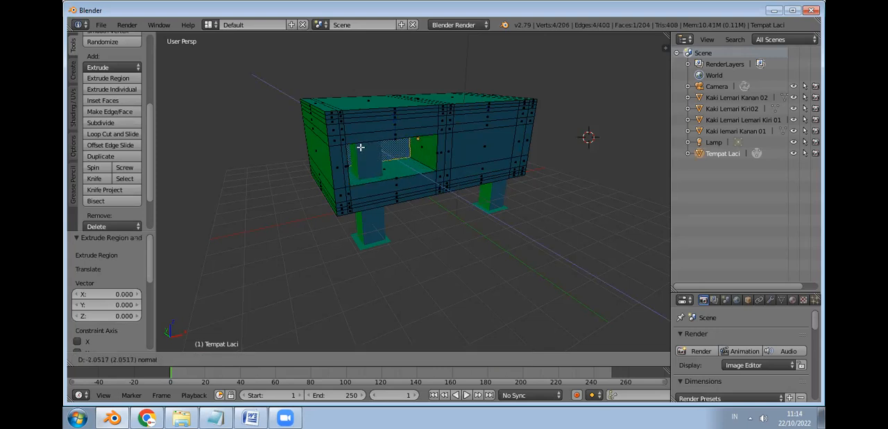
pyautogui.click(360, 146)
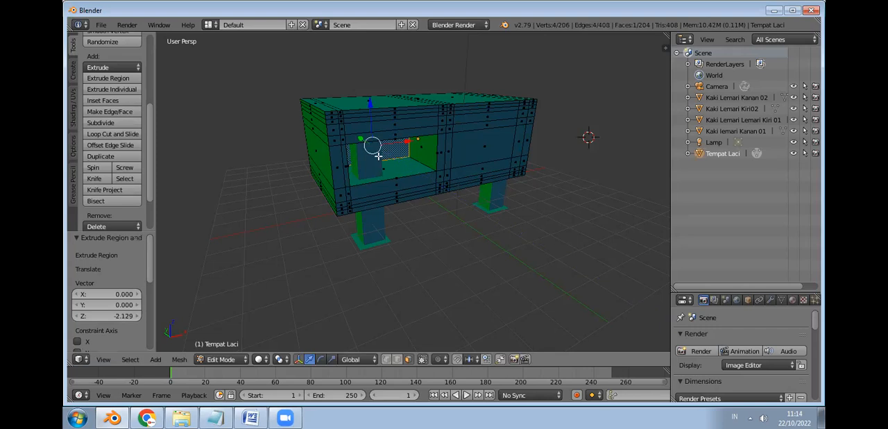
# Step: Extrude the large right front face of Tempat Laci and move it inward by about X -1.13, Y 0.875, Z 0.57
pyautogui.rightClick(485, 143)
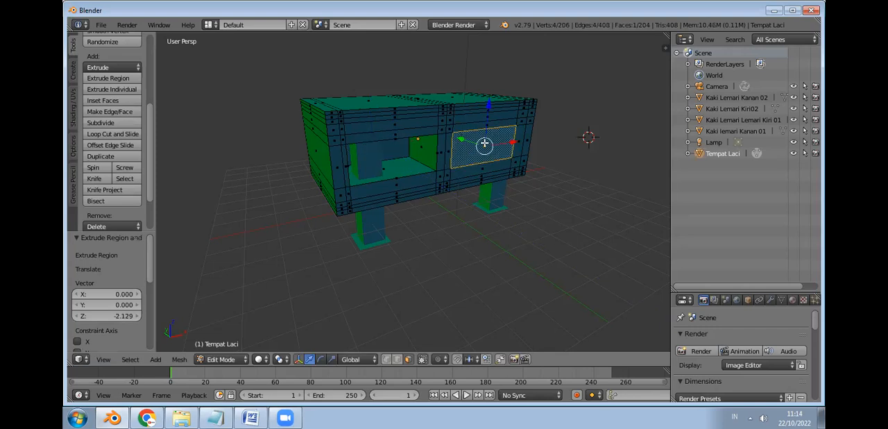
pyautogui.press('e')
pyautogui.click(484, 143)
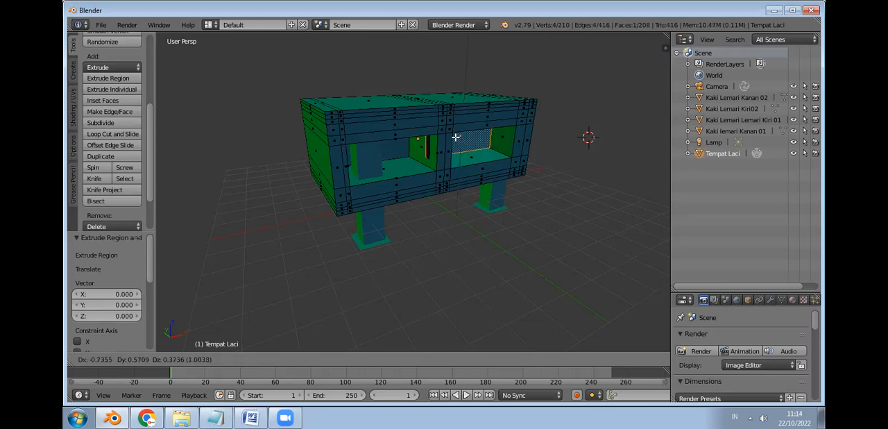
pyautogui.click(446, 132)
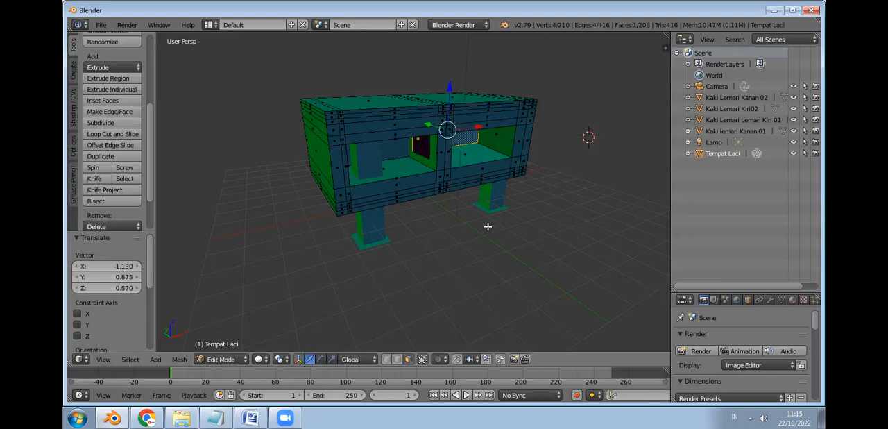
pyautogui.moveTo(490, 223); pyautogui.dragTo(381, 215, button='middle')
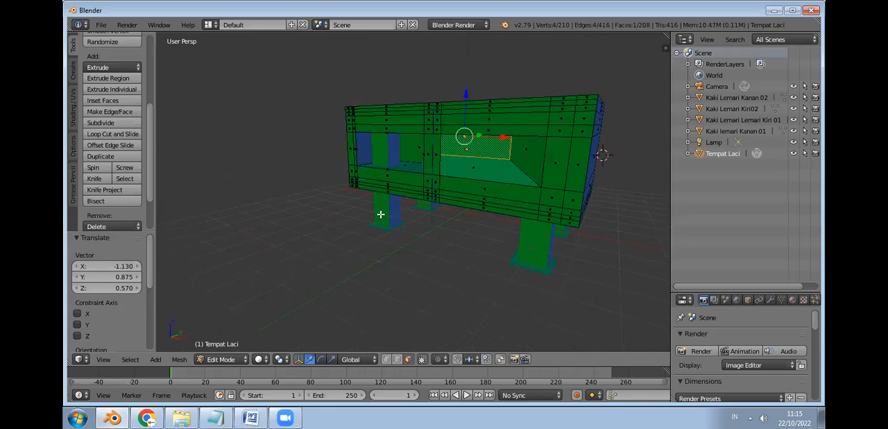
pyautogui.moveTo(439, 221); pyautogui.dragTo(374, 167, button='middle')
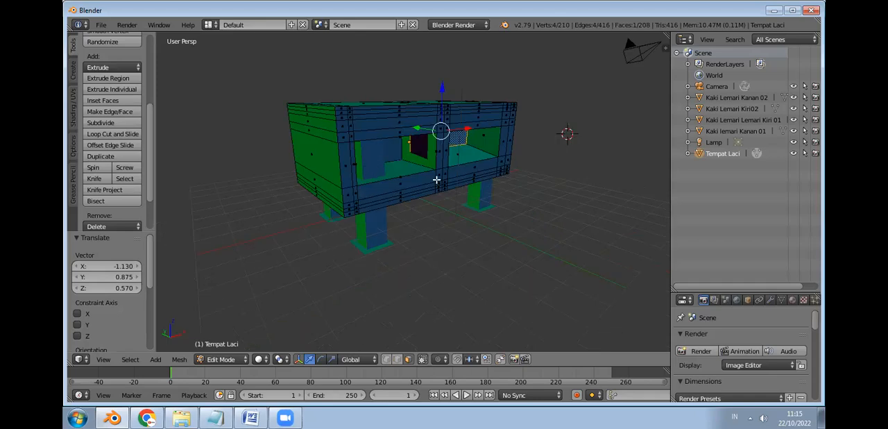
pyautogui.moveTo(406, 189); pyautogui.dragTo(468, 228, button='middle')
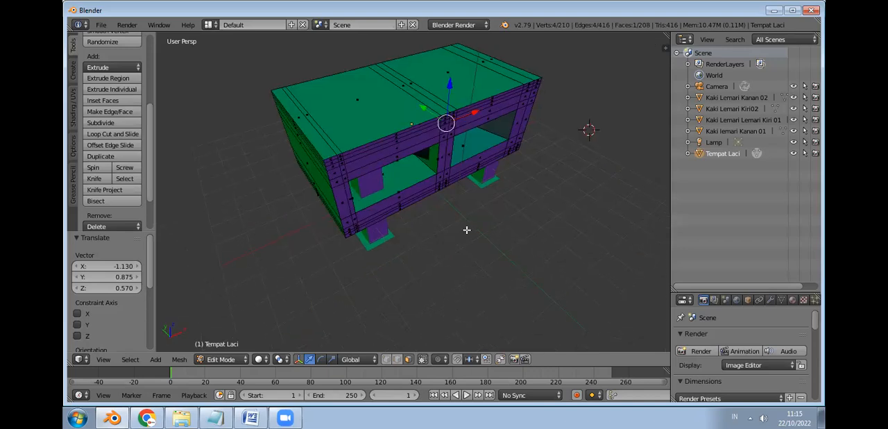
# Step: Examine the two hollowed drawer openings of Tempat Laci from both ends and the front
pyautogui.moveTo(476, 202); pyautogui.dragTo(480, 196, button='middle')
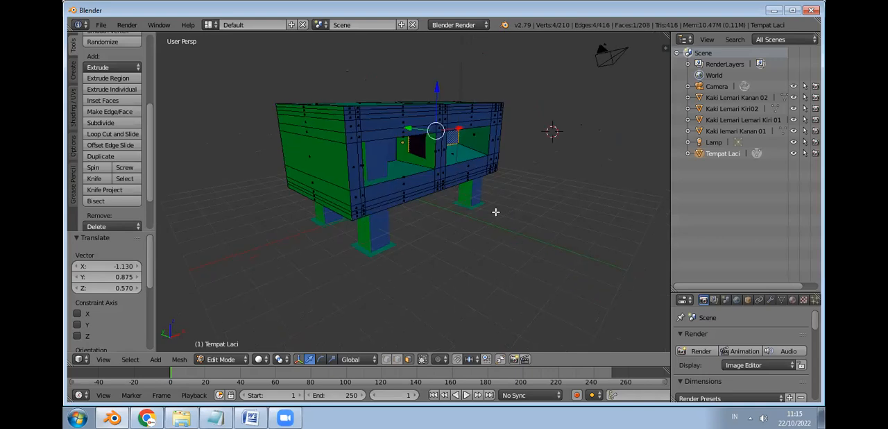
pyautogui.moveTo(495, 211); pyautogui.dragTo(441, 229, button='middle')
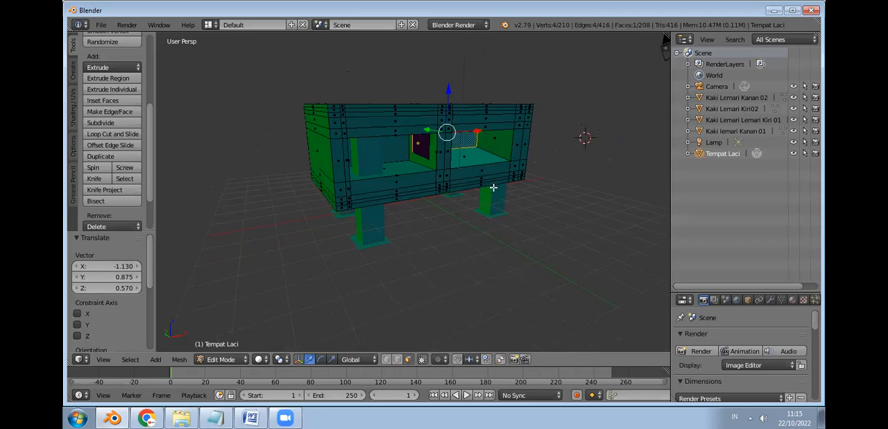
pyautogui.moveTo(515, 192); pyautogui.dragTo(402, 192, button='middle')
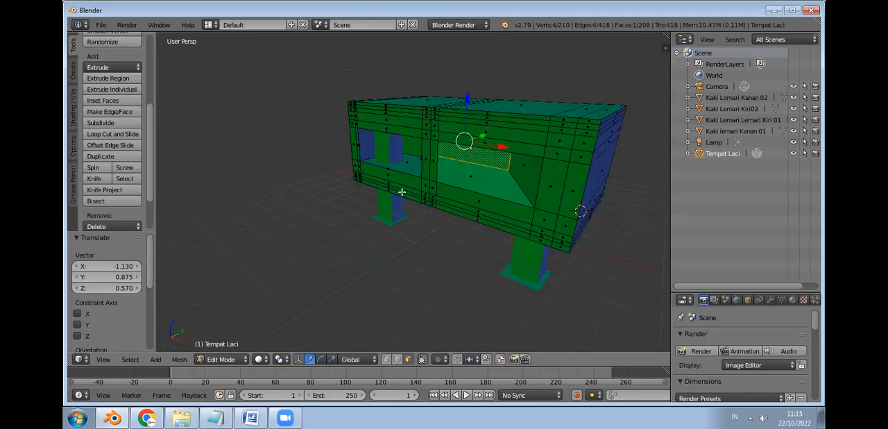
pyautogui.moveTo(467, 191); pyautogui.dragTo(495, 193, button='middle')
pyautogui.moveTo(553, 198); pyautogui.dragTo(604, 202, button='middle')
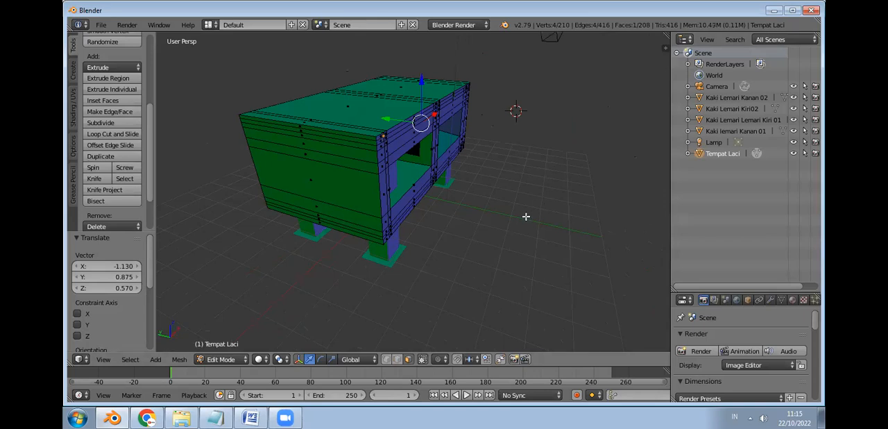
pyautogui.moveTo(508, 208); pyautogui.dragTo(513, 202, button='middle')
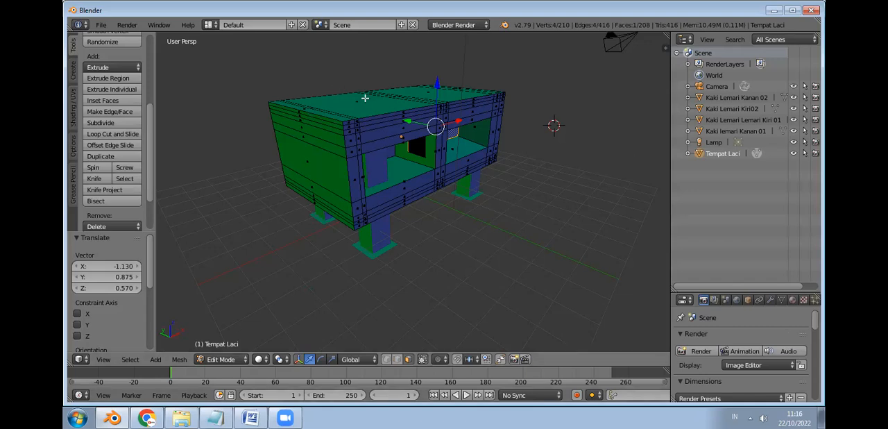
pyautogui.click(381, 222)
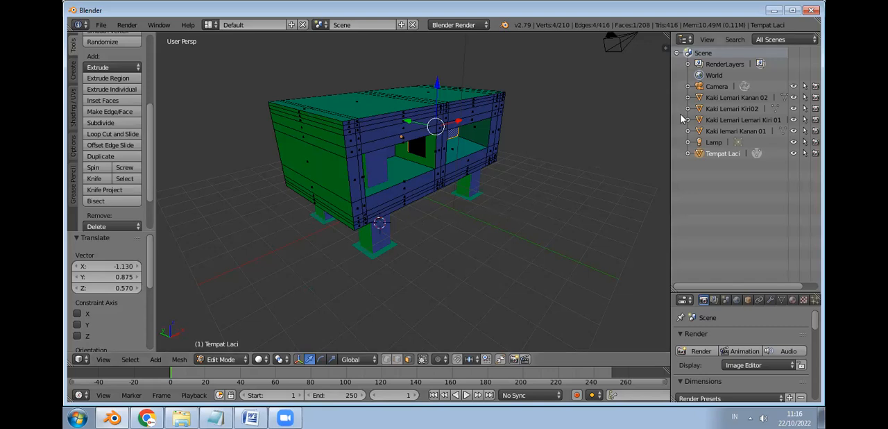
# Step: Switch to object mode and raise Tempat Laci on the legs by about X 0.385, Y 0.614, Z 1.745
pyautogui.click(718, 109)
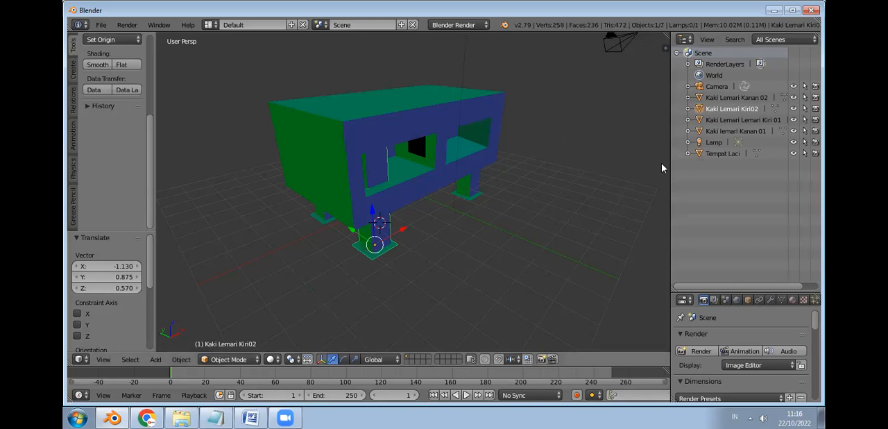
pyautogui.click(741, 98)
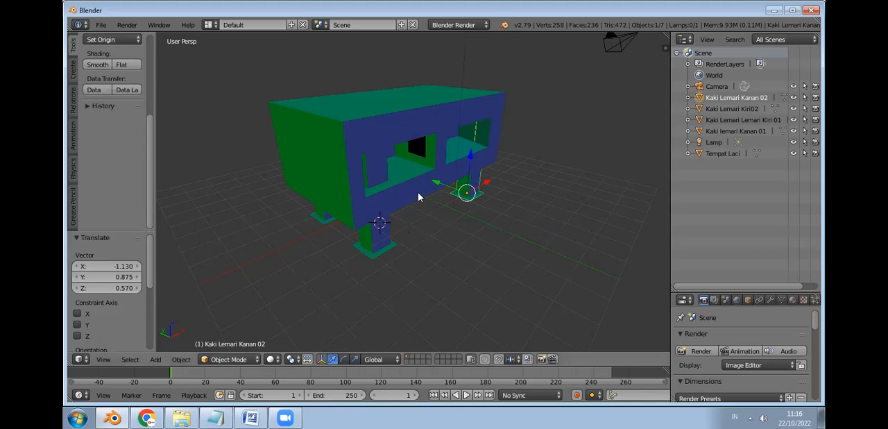
pyautogui.moveTo(386, 196); pyautogui.dragTo(316, 175, button='middle')
pyautogui.moveTo(399, 175); pyautogui.dragTo(484, 122, button='middle')
pyautogui.rightClick(487, 121)
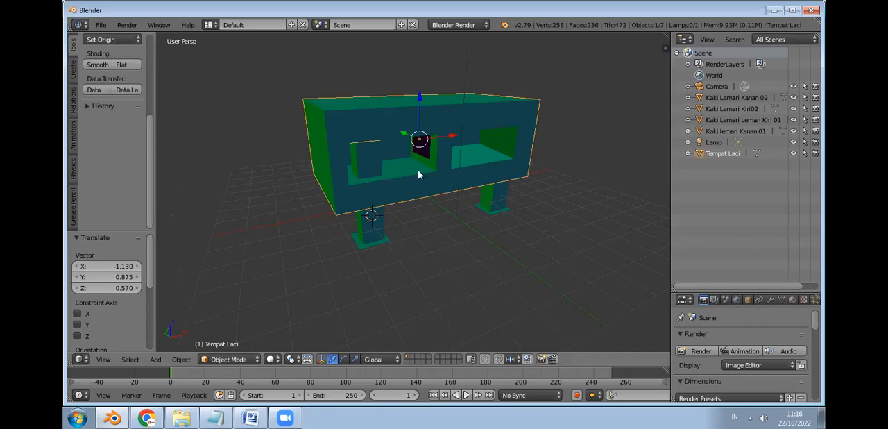
pyautogui.moveTo(419, 91); pyautogui.dragTo(423, 63)
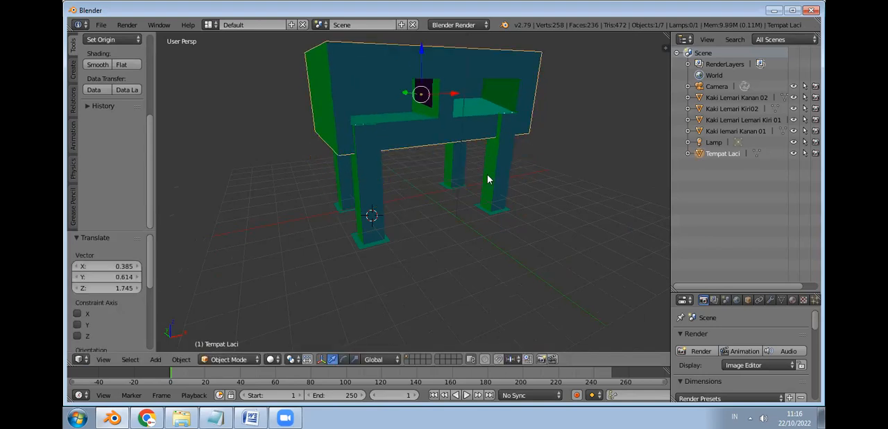
# Step: Select Kaki Lemari Kiri02 and Kaki Lemari Lemari Kiri 01 in turn to identify the left legs
pyautogui.rightClick(370, 199)
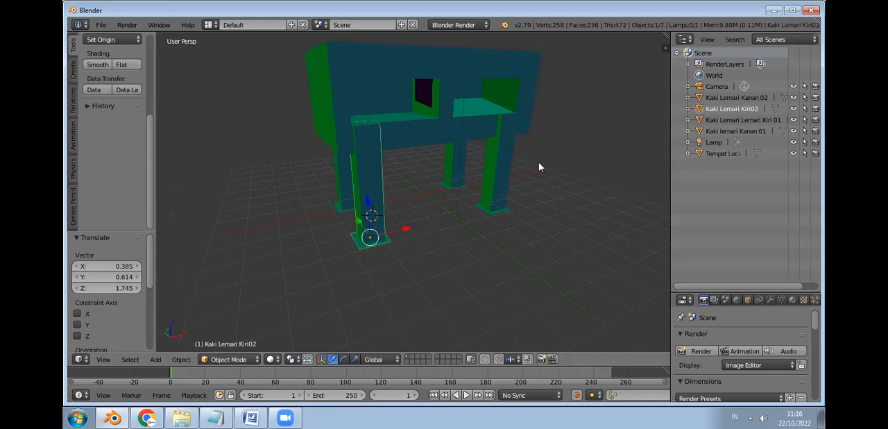
pyautogui.keyDown('shift'); pyautogui.click(727, 117); pyautogui.keyUp('shift')
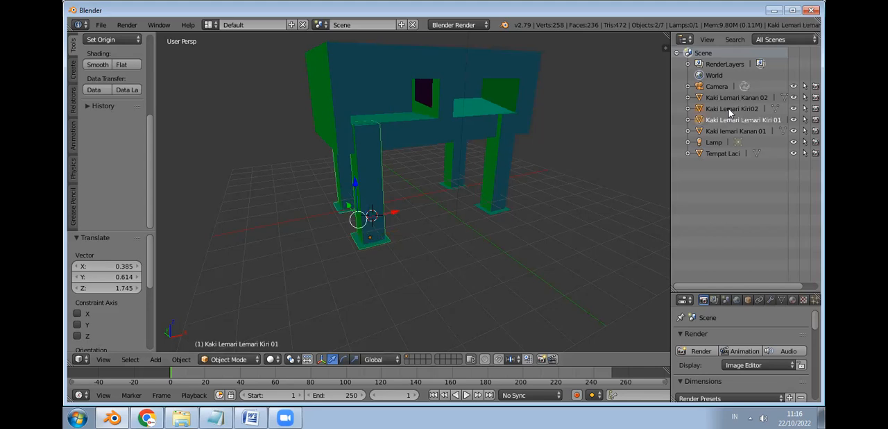
pyautogui.keyDown('shift'); pyautogui.click(728, 109); pyautogui.keyUp('shift')
pyautogui.click(727, 117)
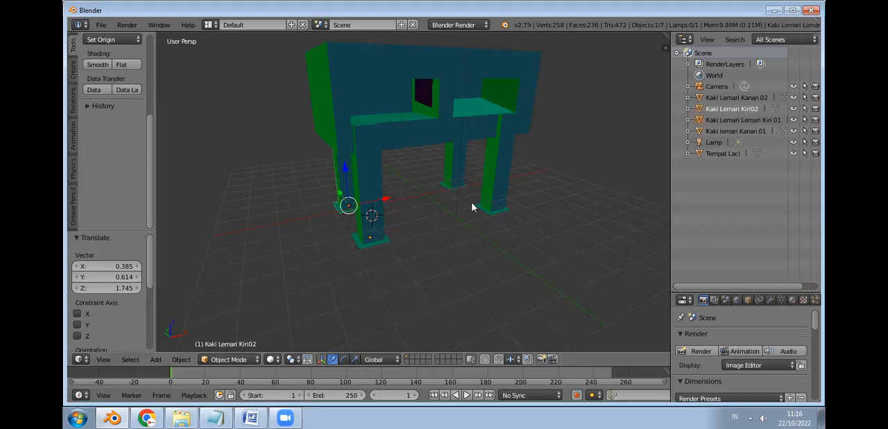
pyautogui.scroll(-1, 497, 223)
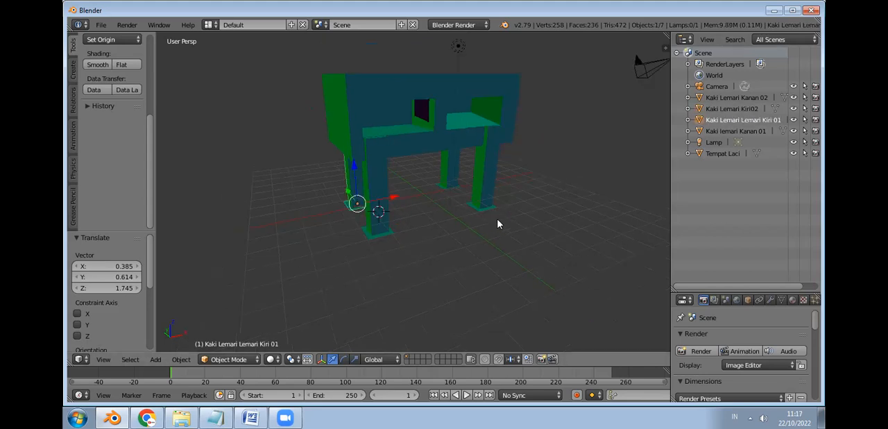
# Step: Lower Tempat Laci onto the legs by about X -0.188, Y -0.439, Z -1.153
pyautogui.click(503, 149)
pyautogui.rightClick(504, 95)
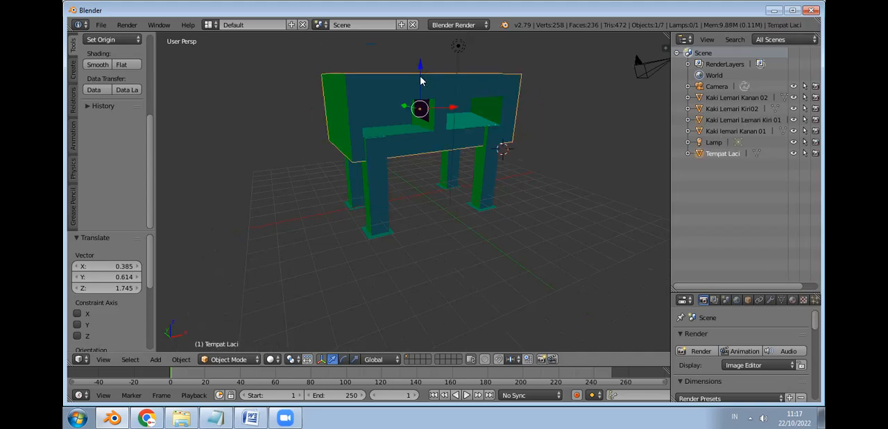
pyautogui.press('g')
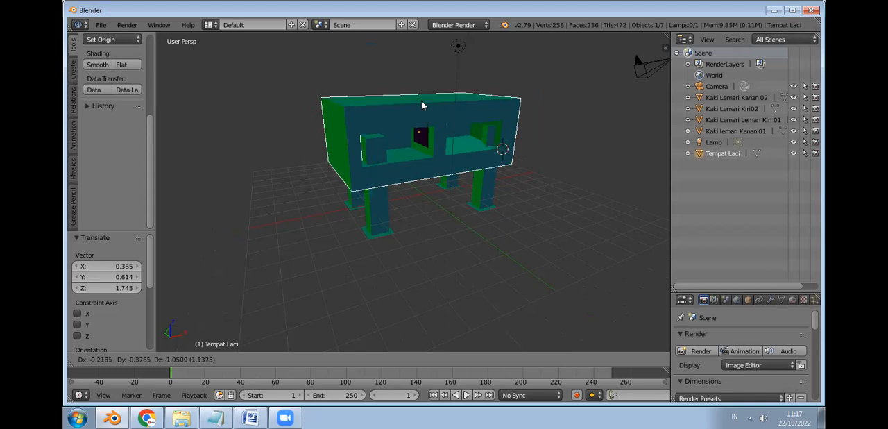
pyautogui.click(421, 185)
# Step: Try to scale Tempat Laci uniformly to about 0.78, and undo the scaling
pyautogui.press('s')
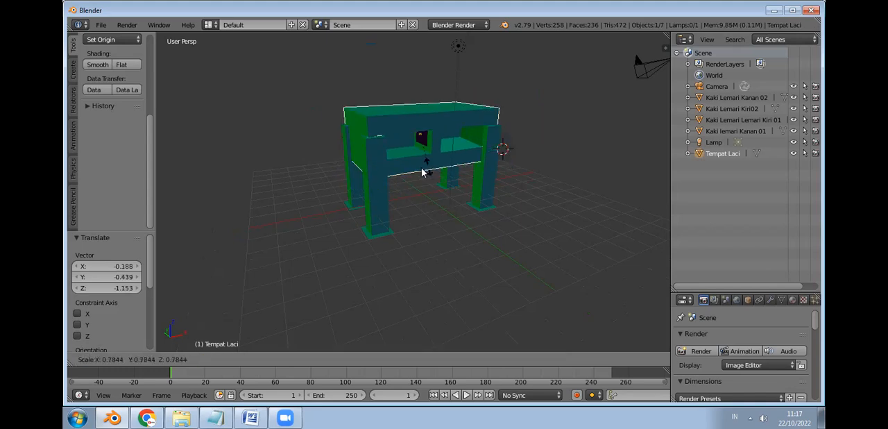
pyautogui.click(423, 173)
pyautogui.hotkey('ctrl', 'z')
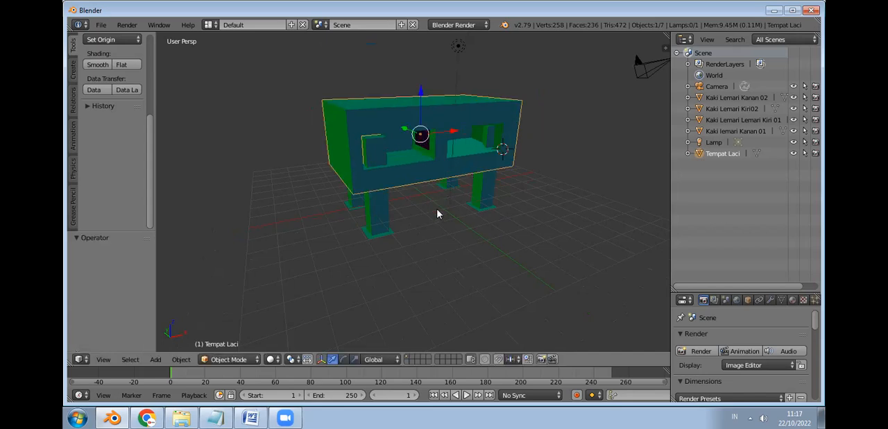
# Step: Select the front leg Kaki Lemari Kiri02 and start moving it along the Z axis
pyautogui.click(433, 209)
pyautogui.moveTo(472, 250); pyautogui.dragTo(383, 191, button='middle')
pyautogui.rightClick(382, 195)
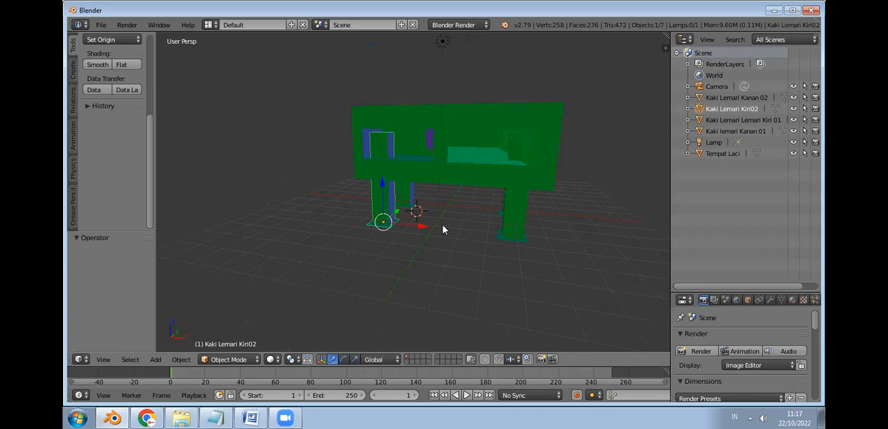
pyautogui.moveTo(466, 231); pyautogui.dragTo(534, 231, button='middle')
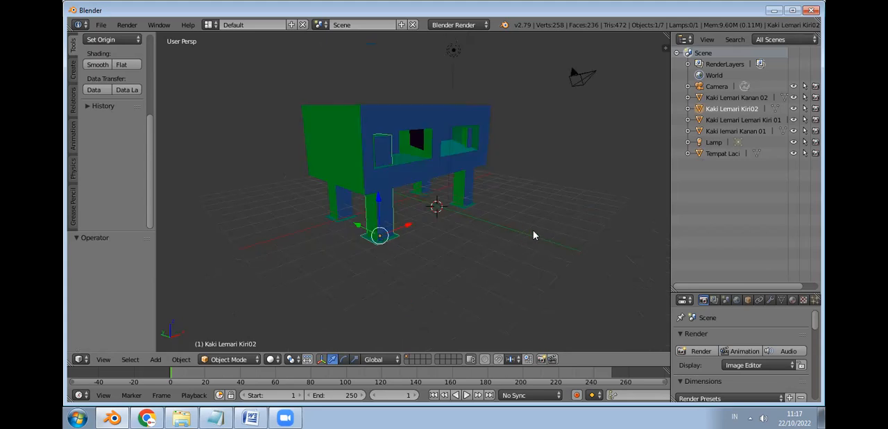
pyautogui.moveTo(344, 133); pyautogui.dragTo(355, 138, button='middle')
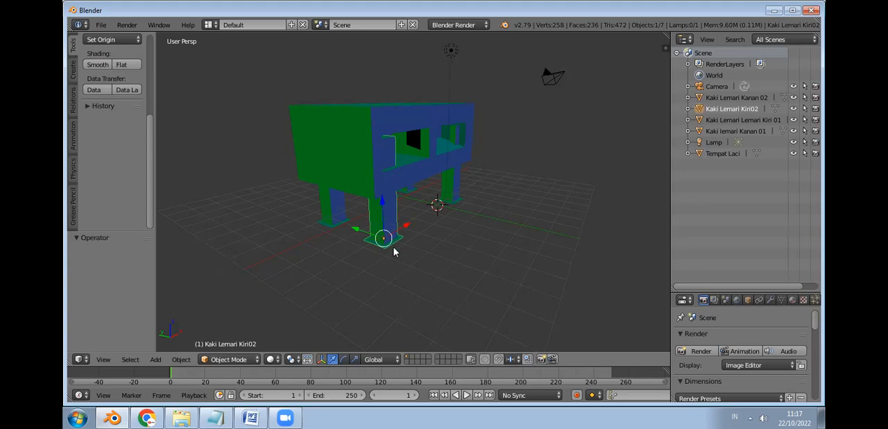
pyautogui.click(396, 197)
pyautogui.click(382, 204)
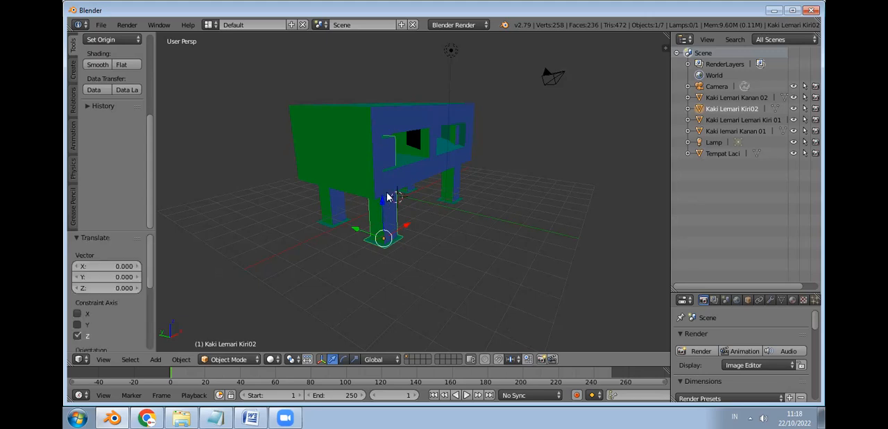